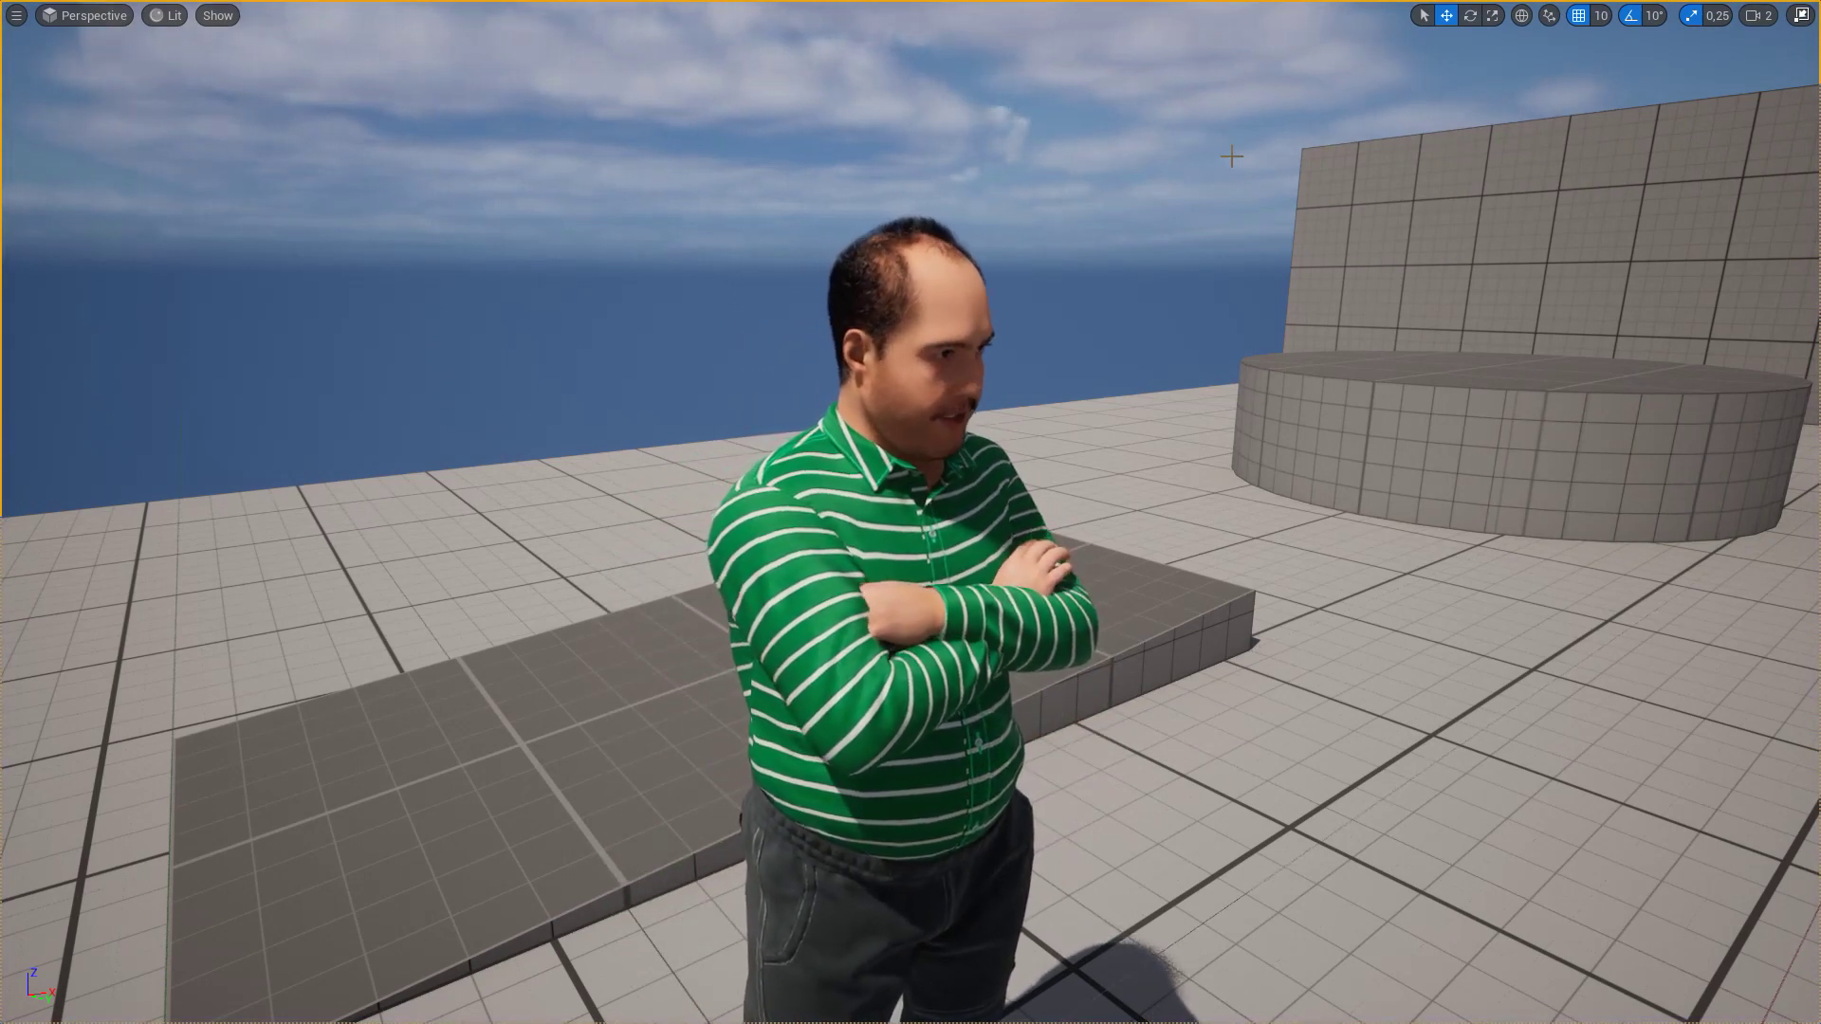
Step: Pull the camera back from the playing MetaHuman and stop the Play-In-Editor session
{"action": "left_click_drag", "start_coordinate": [1232, 157], "coordinate": [1232, 303]}
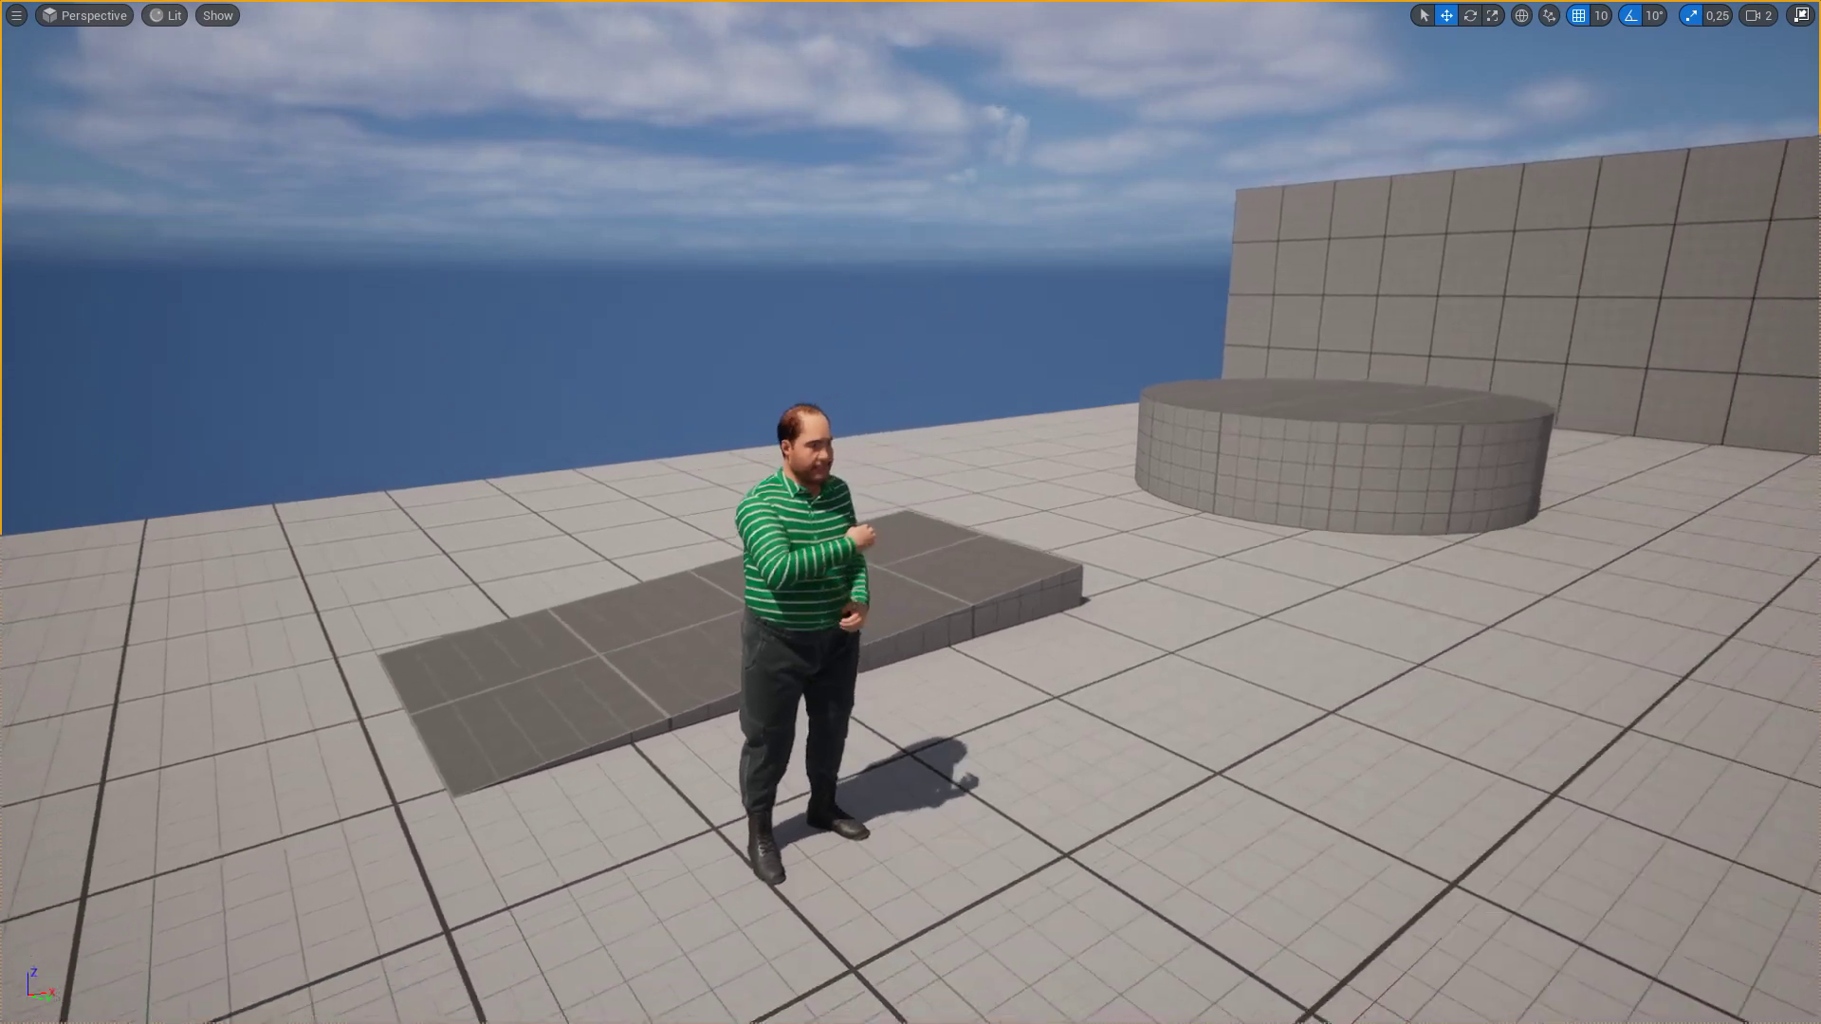
{"action": "left_click_drag", "start_coordinate": [1233, 304], "coordinate": [1271, 436]}
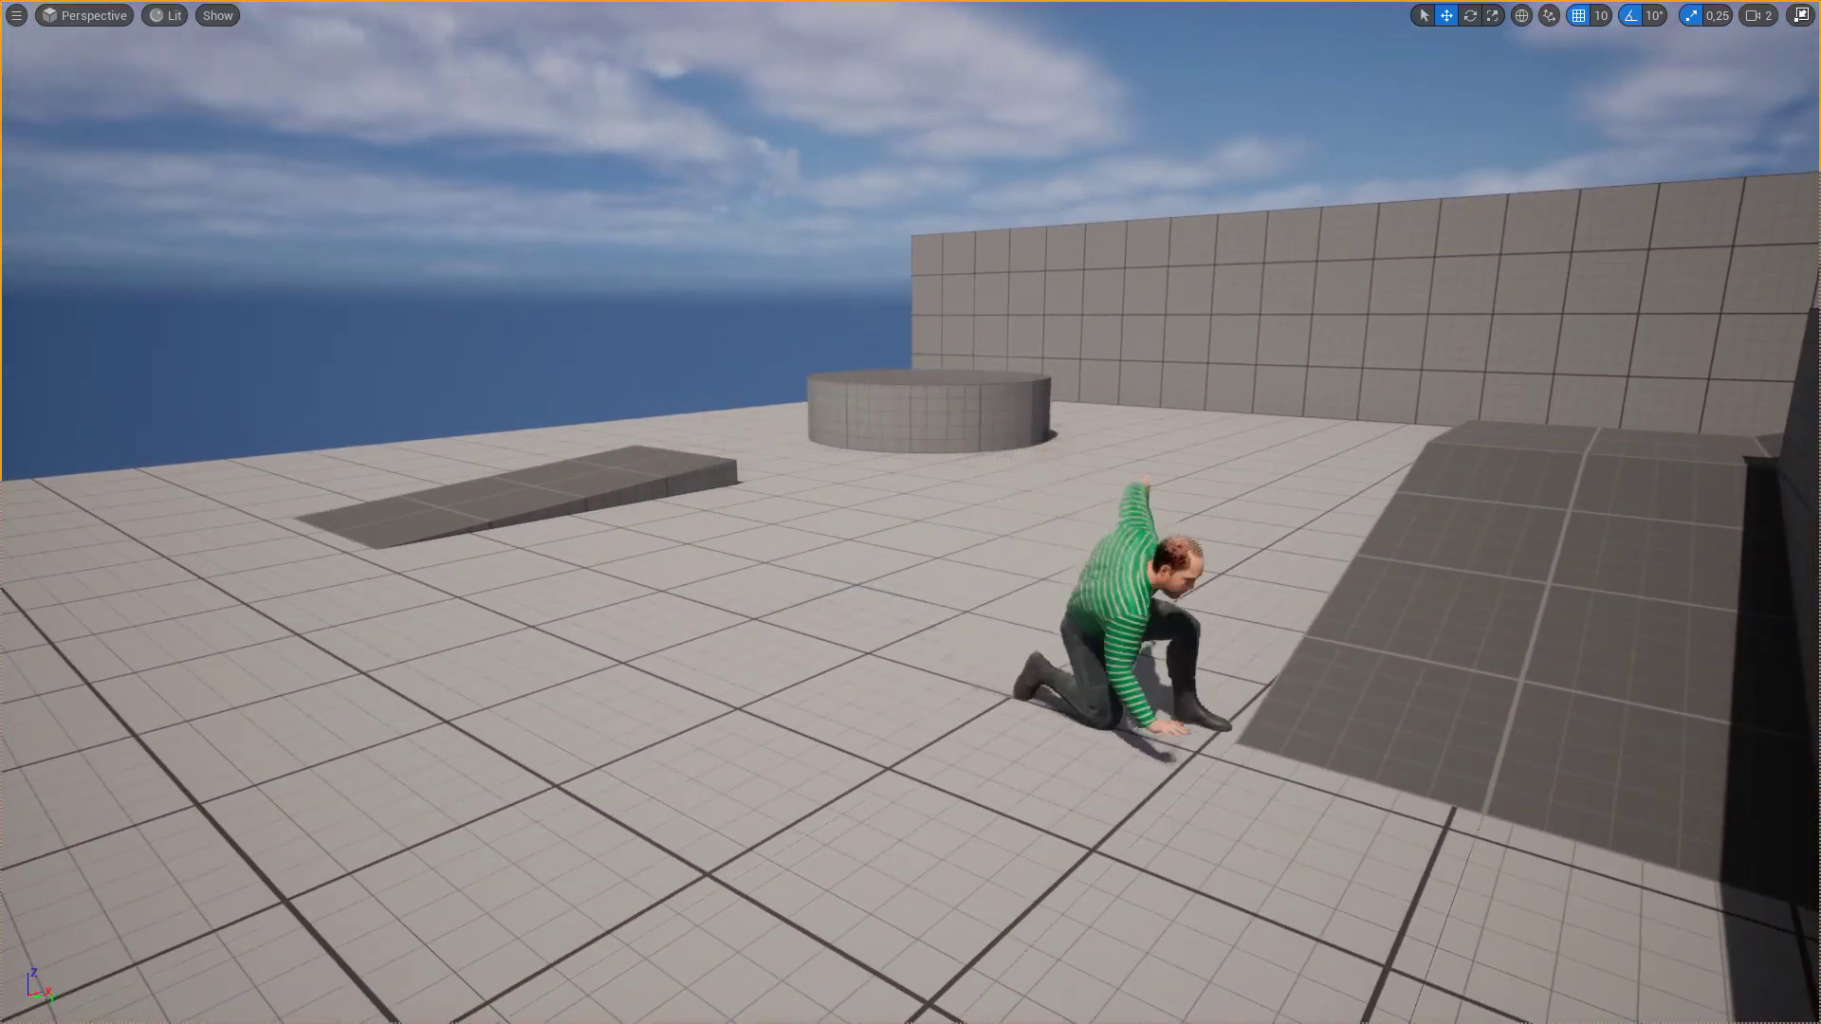
{"action": "key", "text": "Escape"}
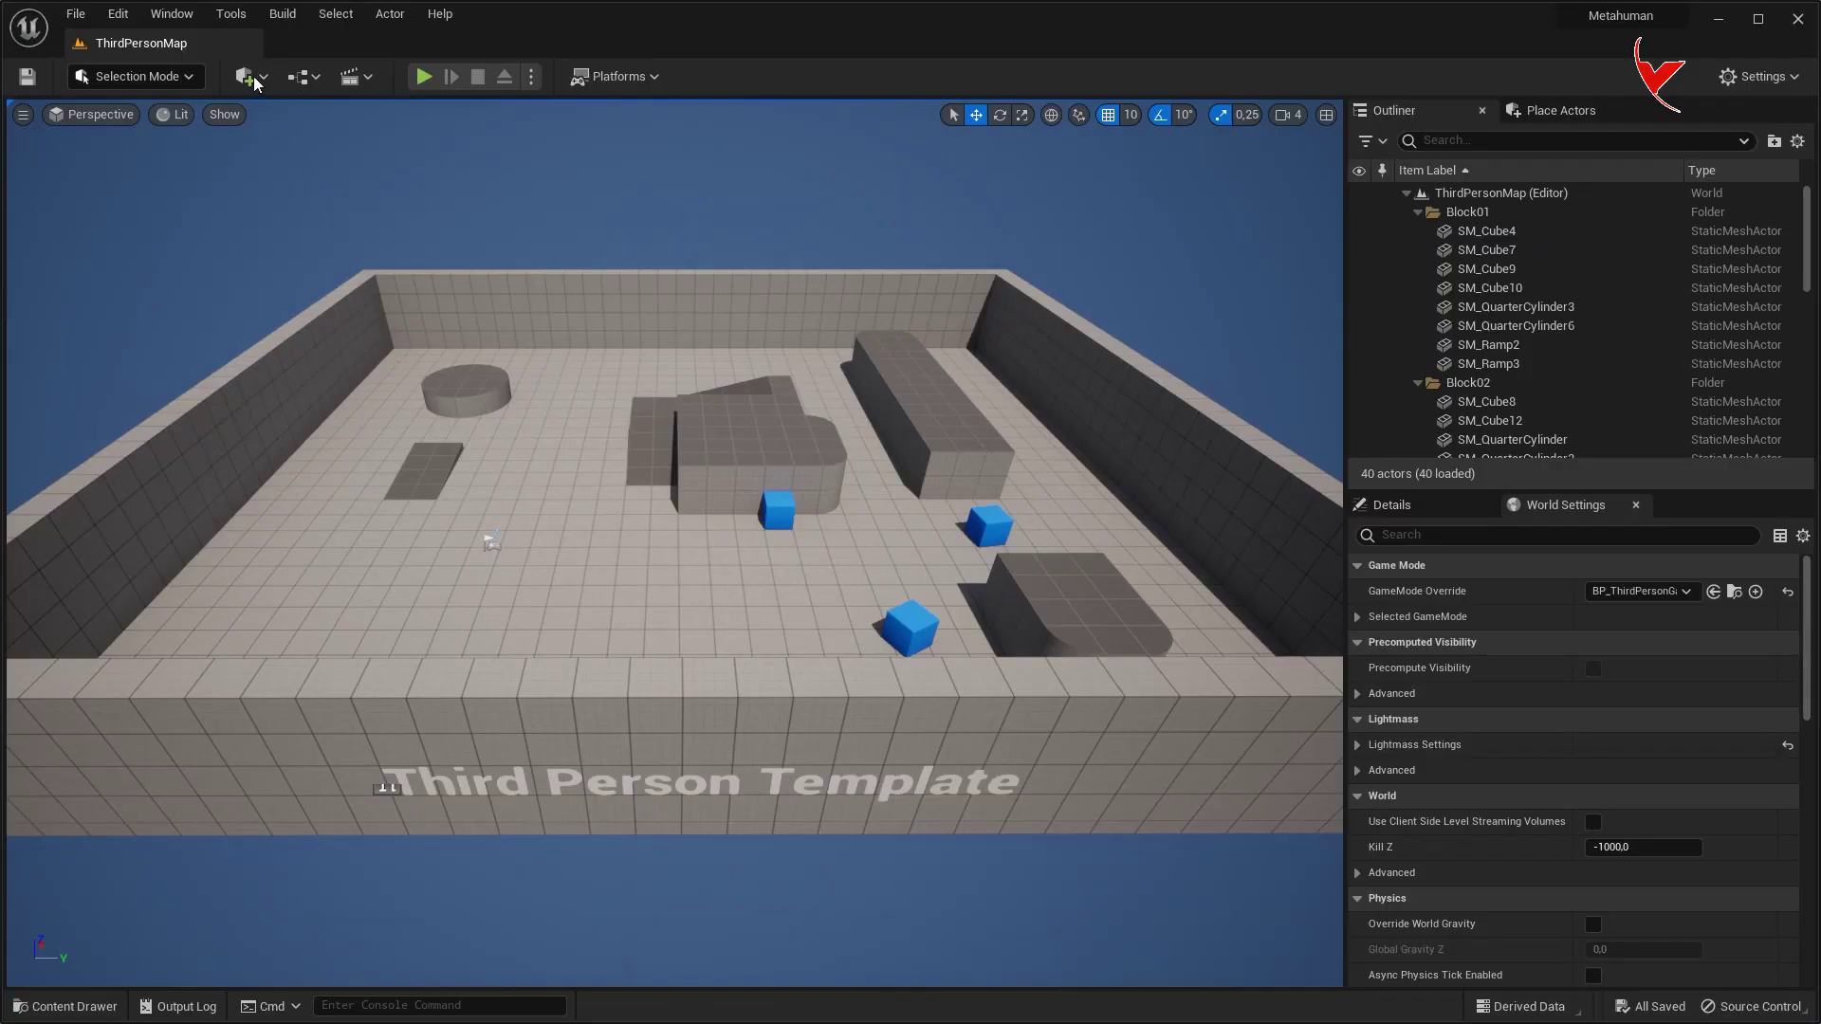
Step: In Quixel Bridge, add the CC_Meta MetaHuman from My MetaHumans at Highest Quality
{"action": "left_click", "coordinate": [248, 78]}
{"action": "left_click", "coordinate": [289, 145]}
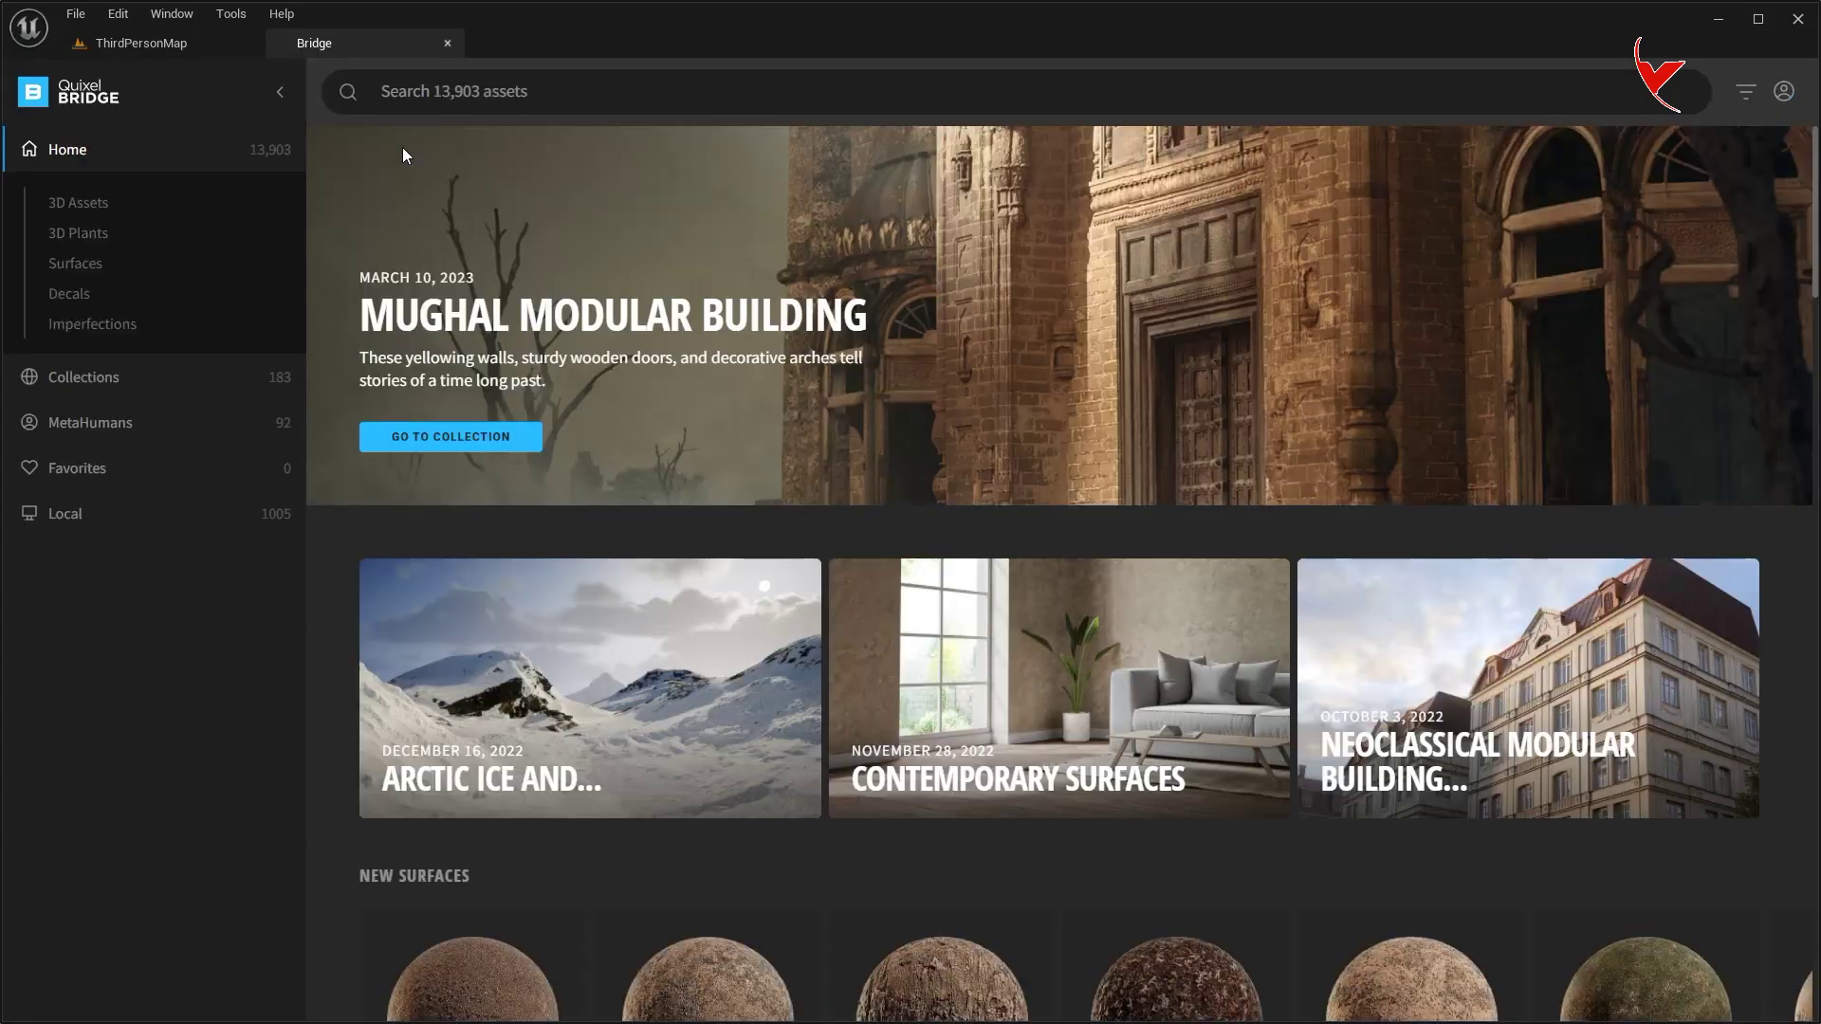
{"action": "left_click", "coordinate": [184, 422]}
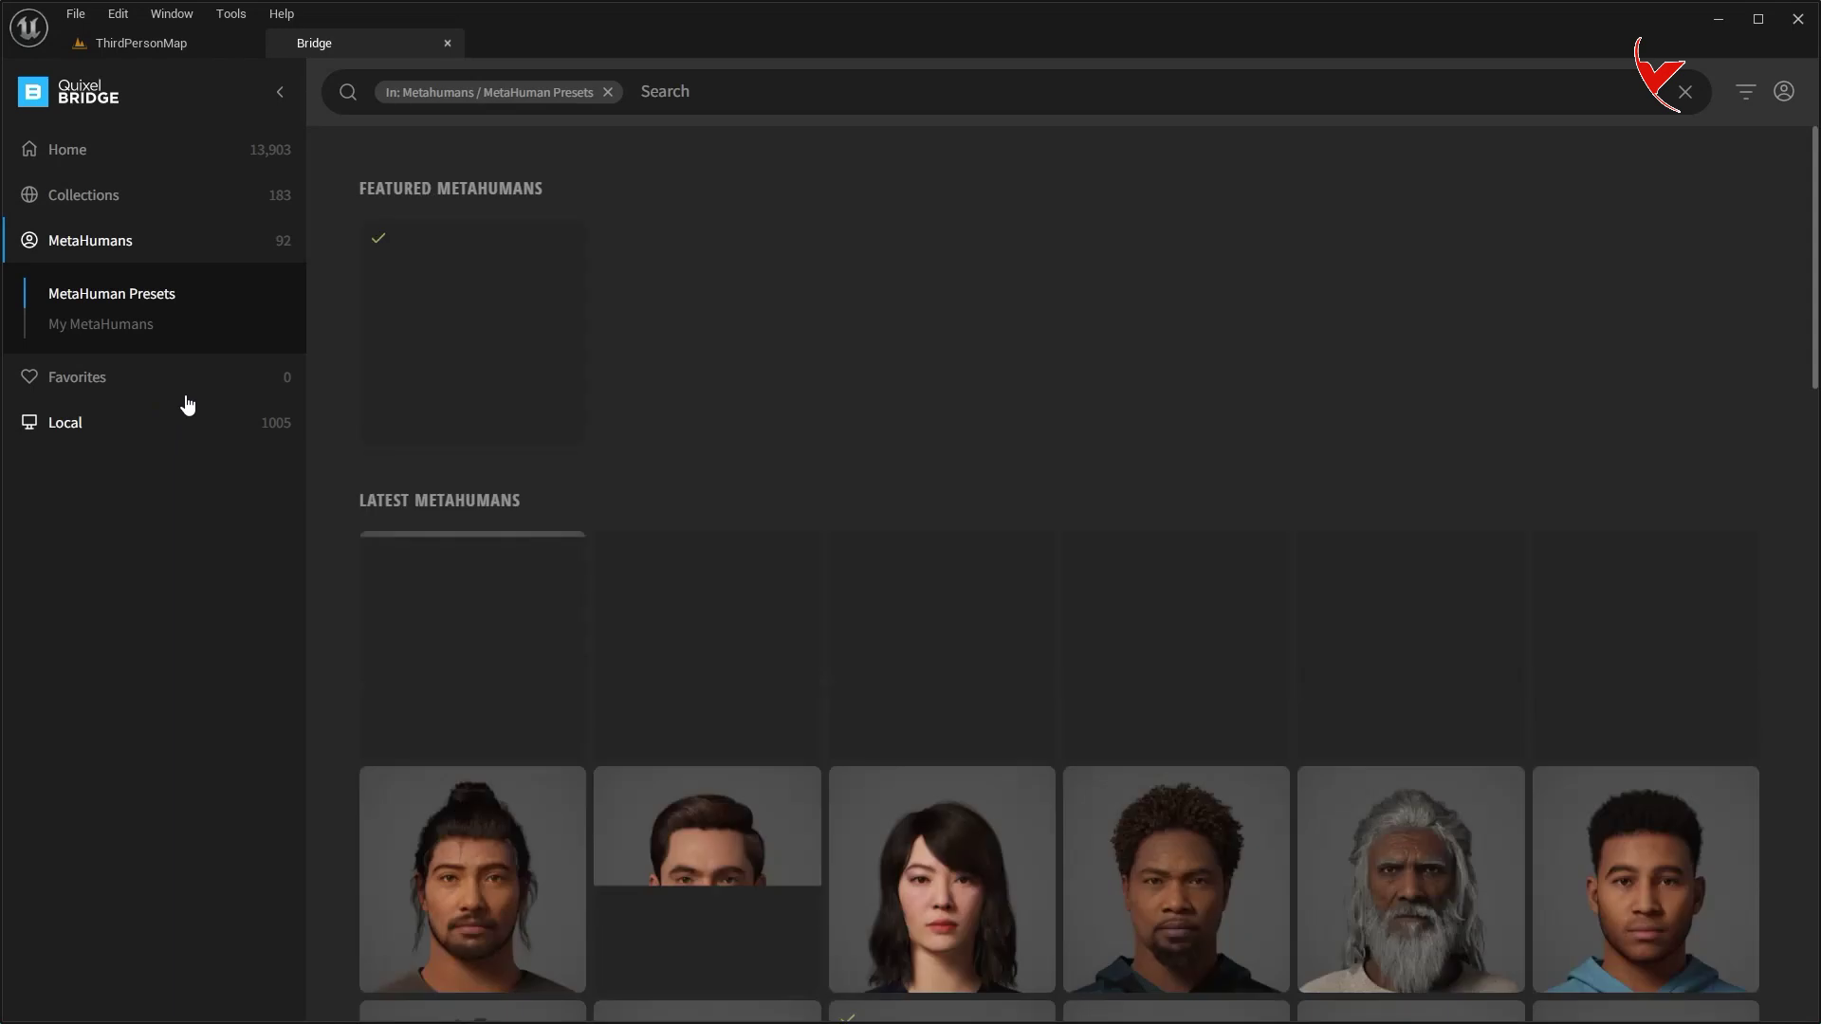
{"action": "left_click", "coordinate": [163, 330]}
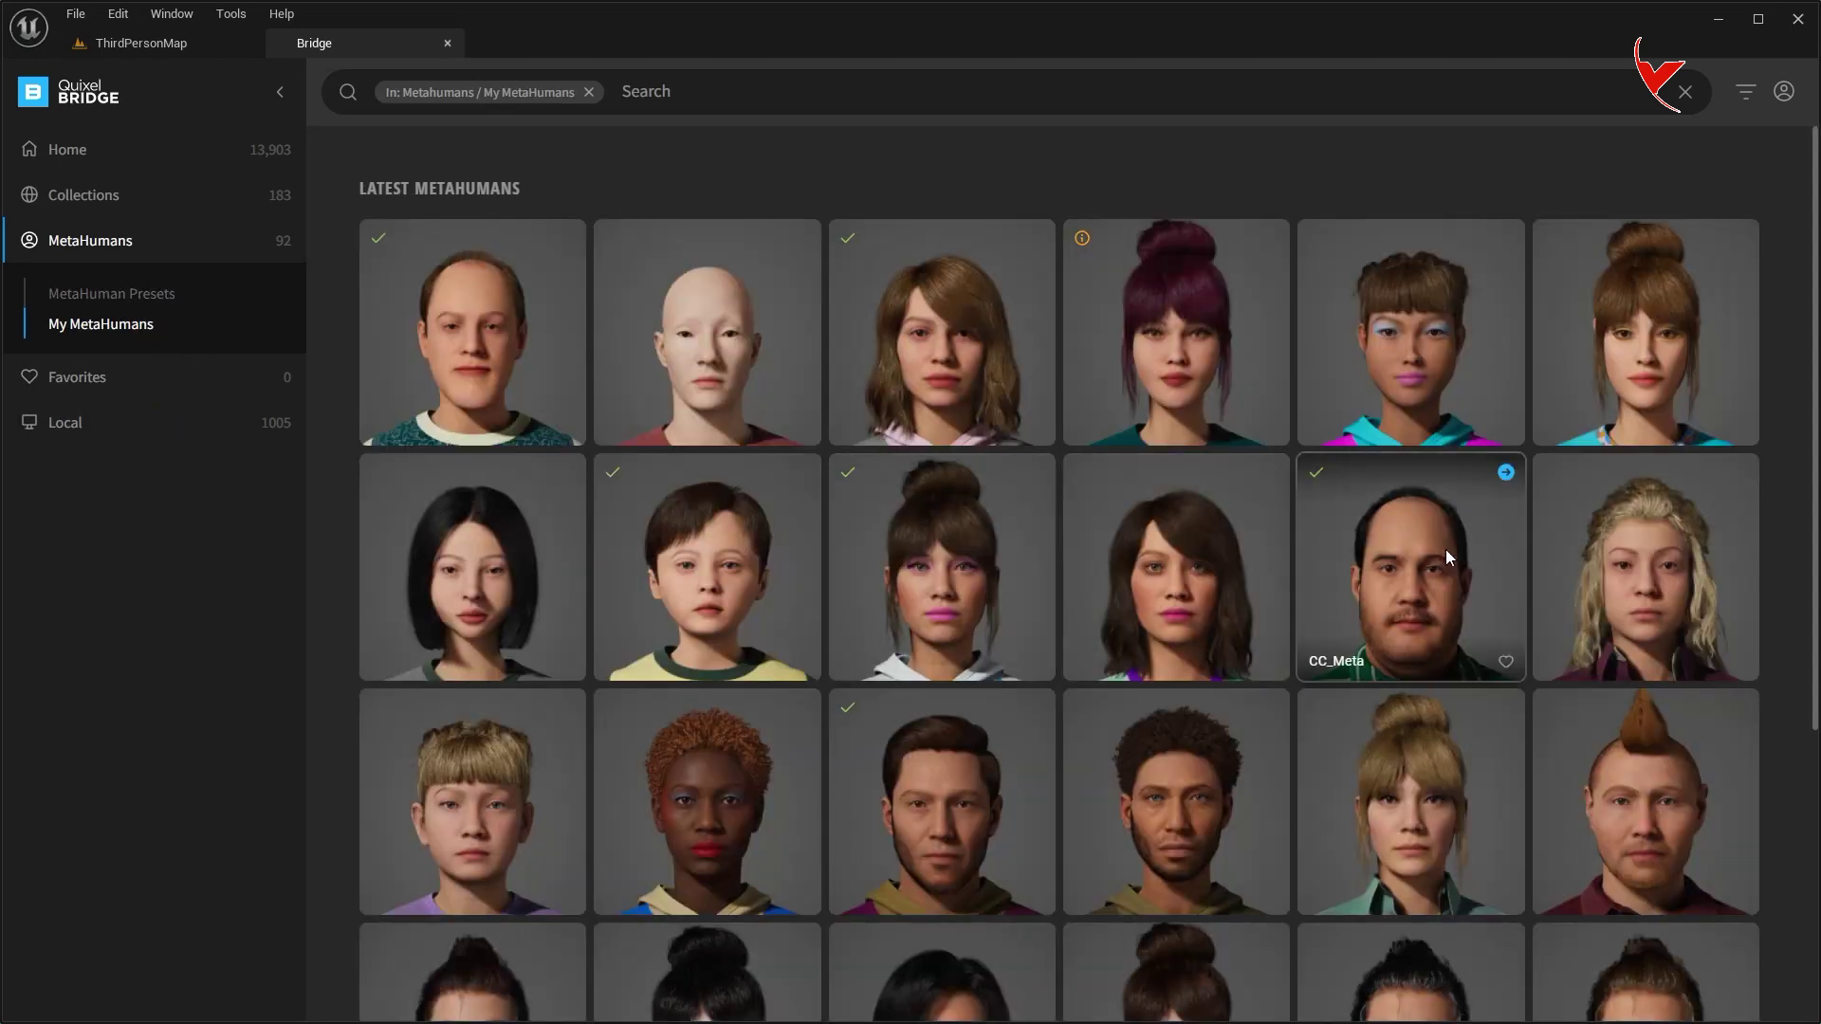
{"action": "left_click", "coordinate": [1445, 549]}
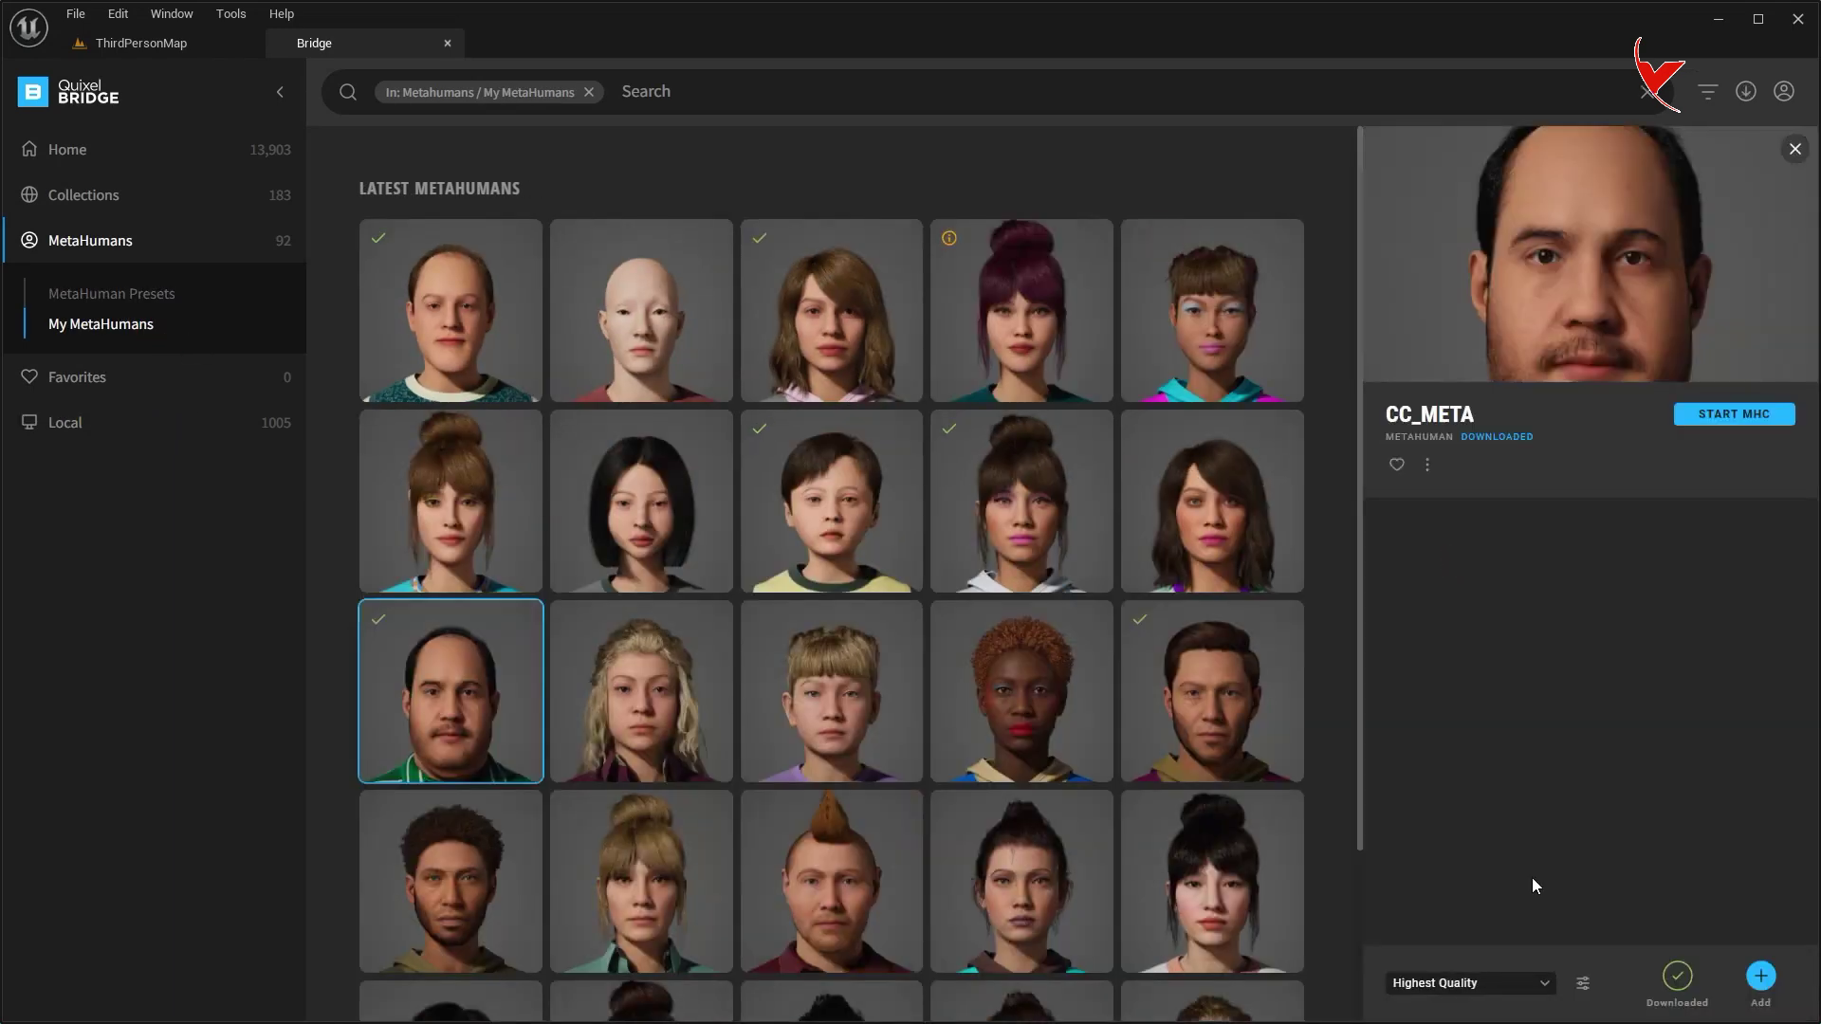
{"action": "left_click", "coordinate": [1544, 987]}
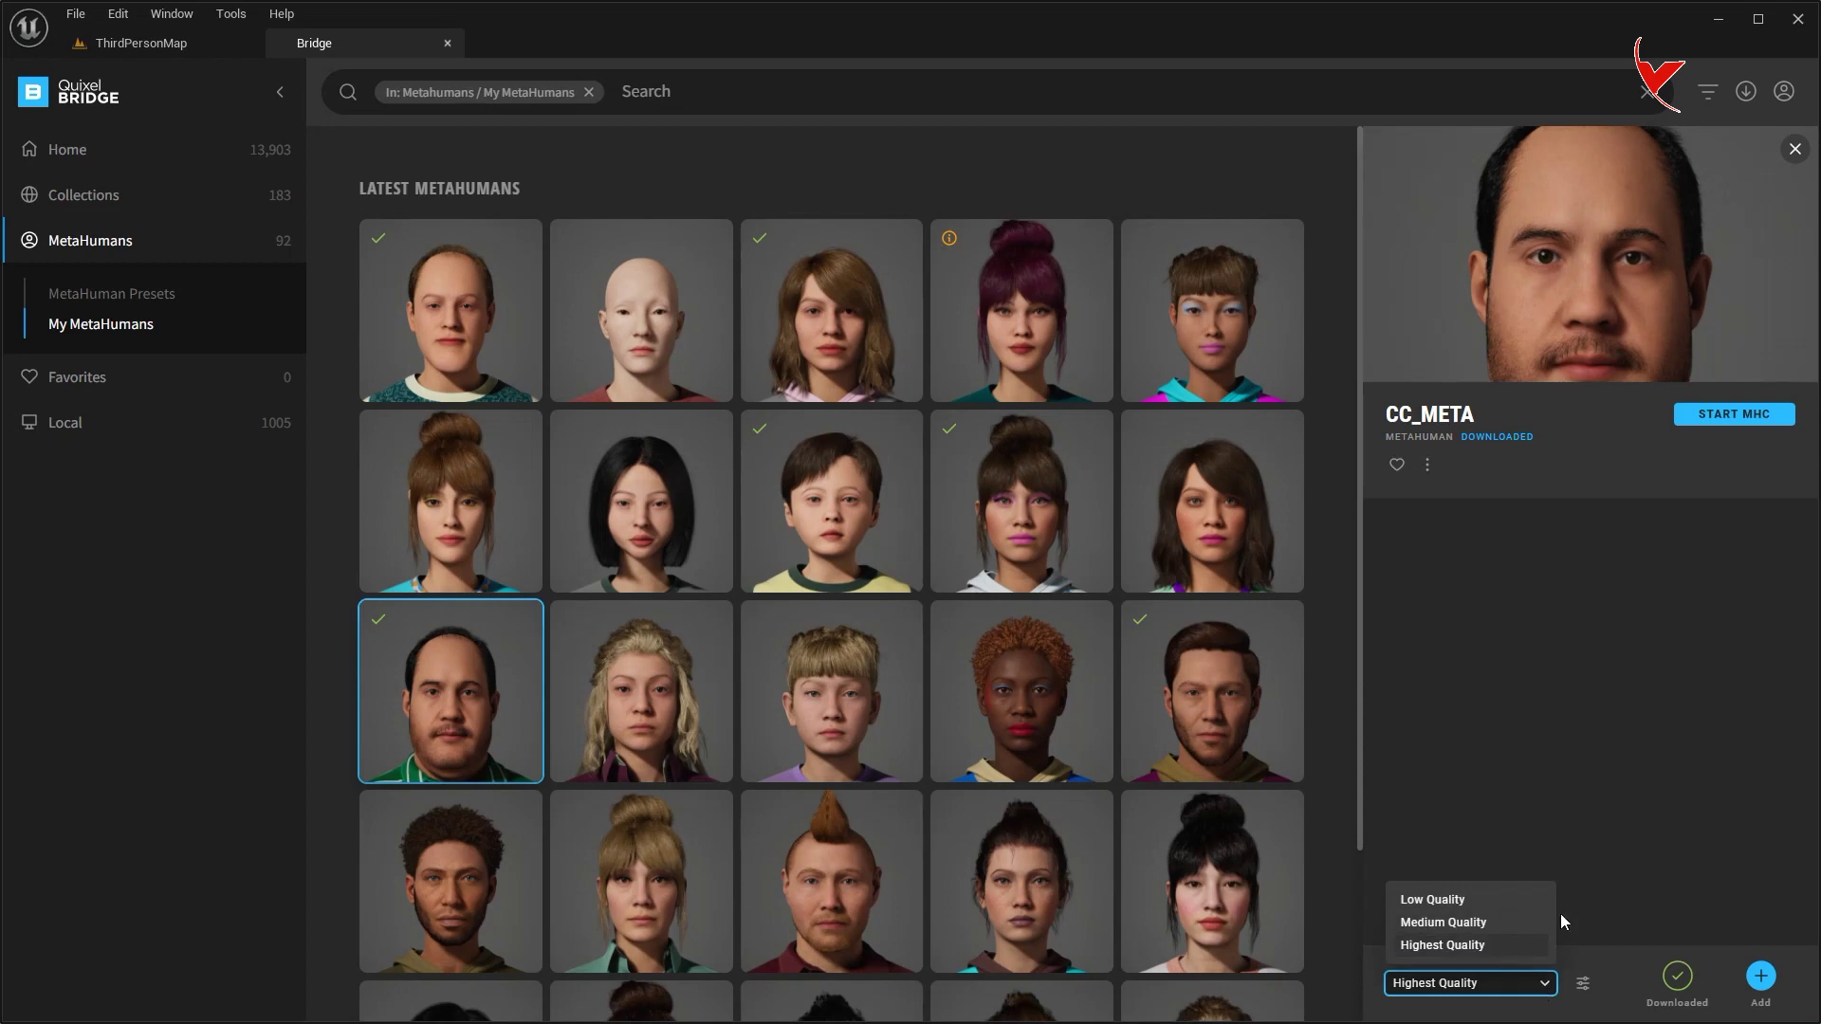
{"action": "left_click", "coordinate": [1645, 841]}
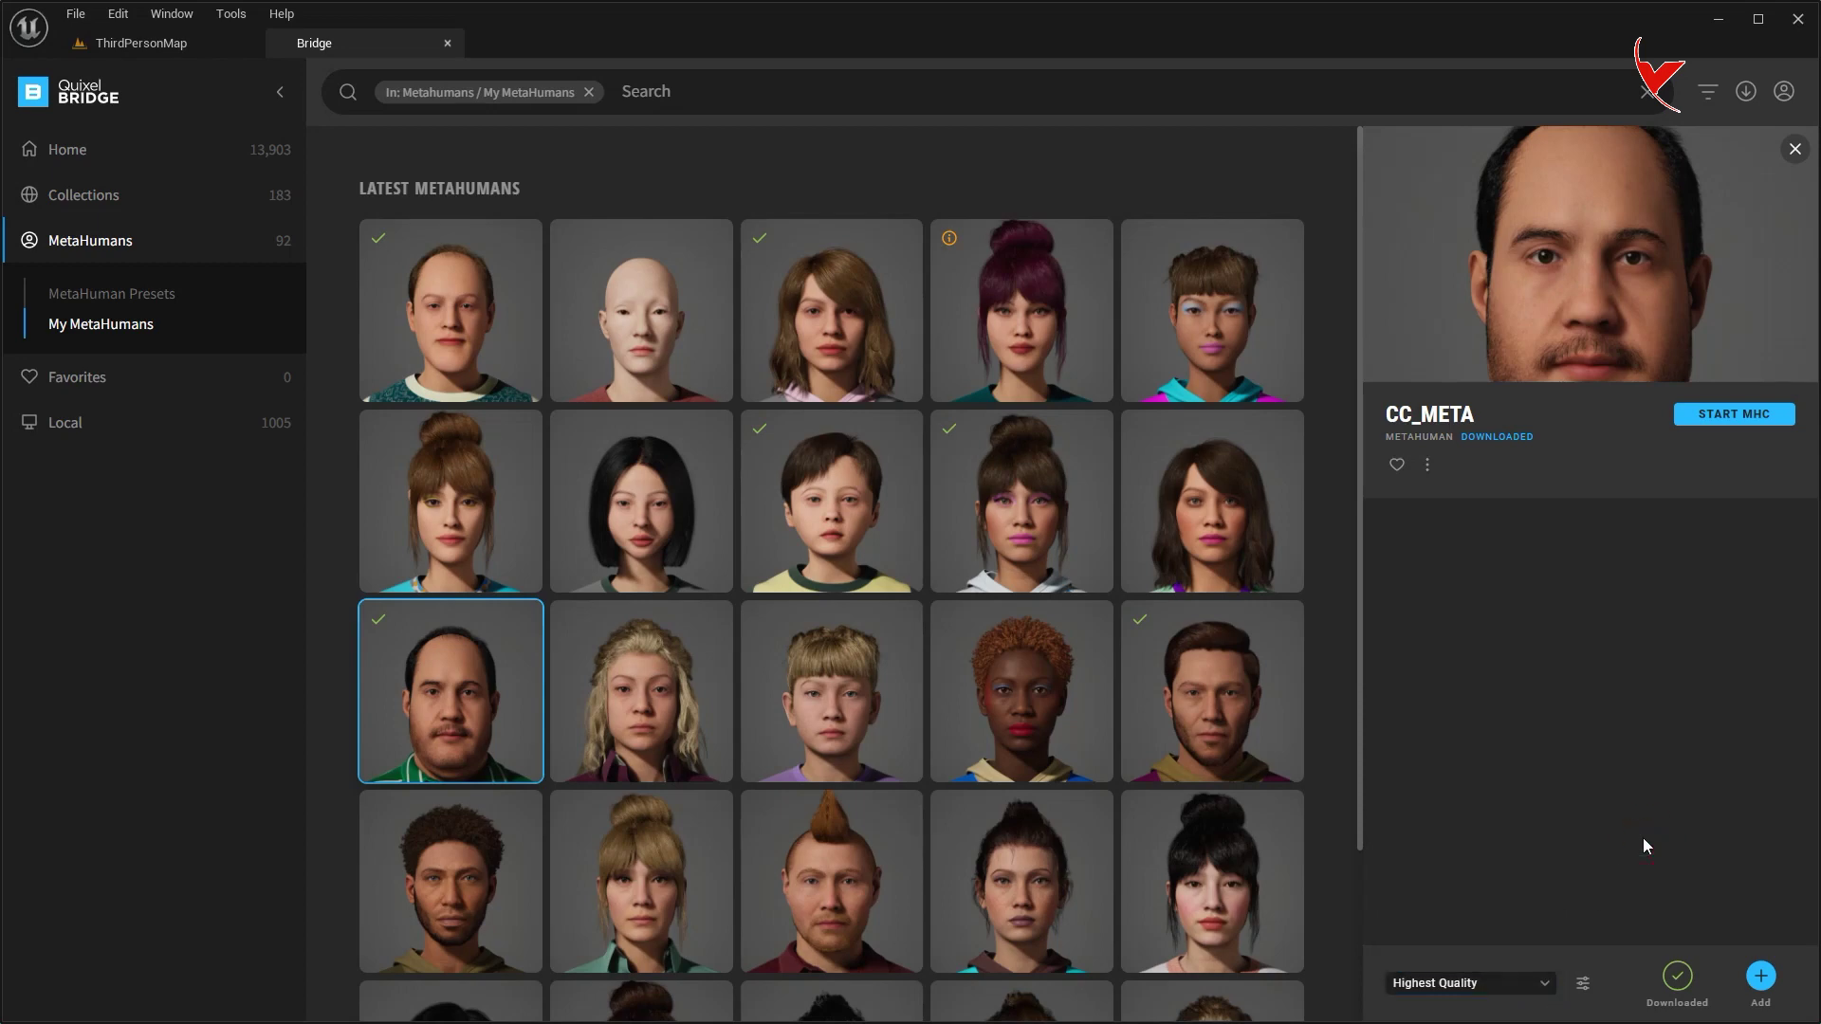
{"action": "left_click", "coordinate": [1763, 980]}
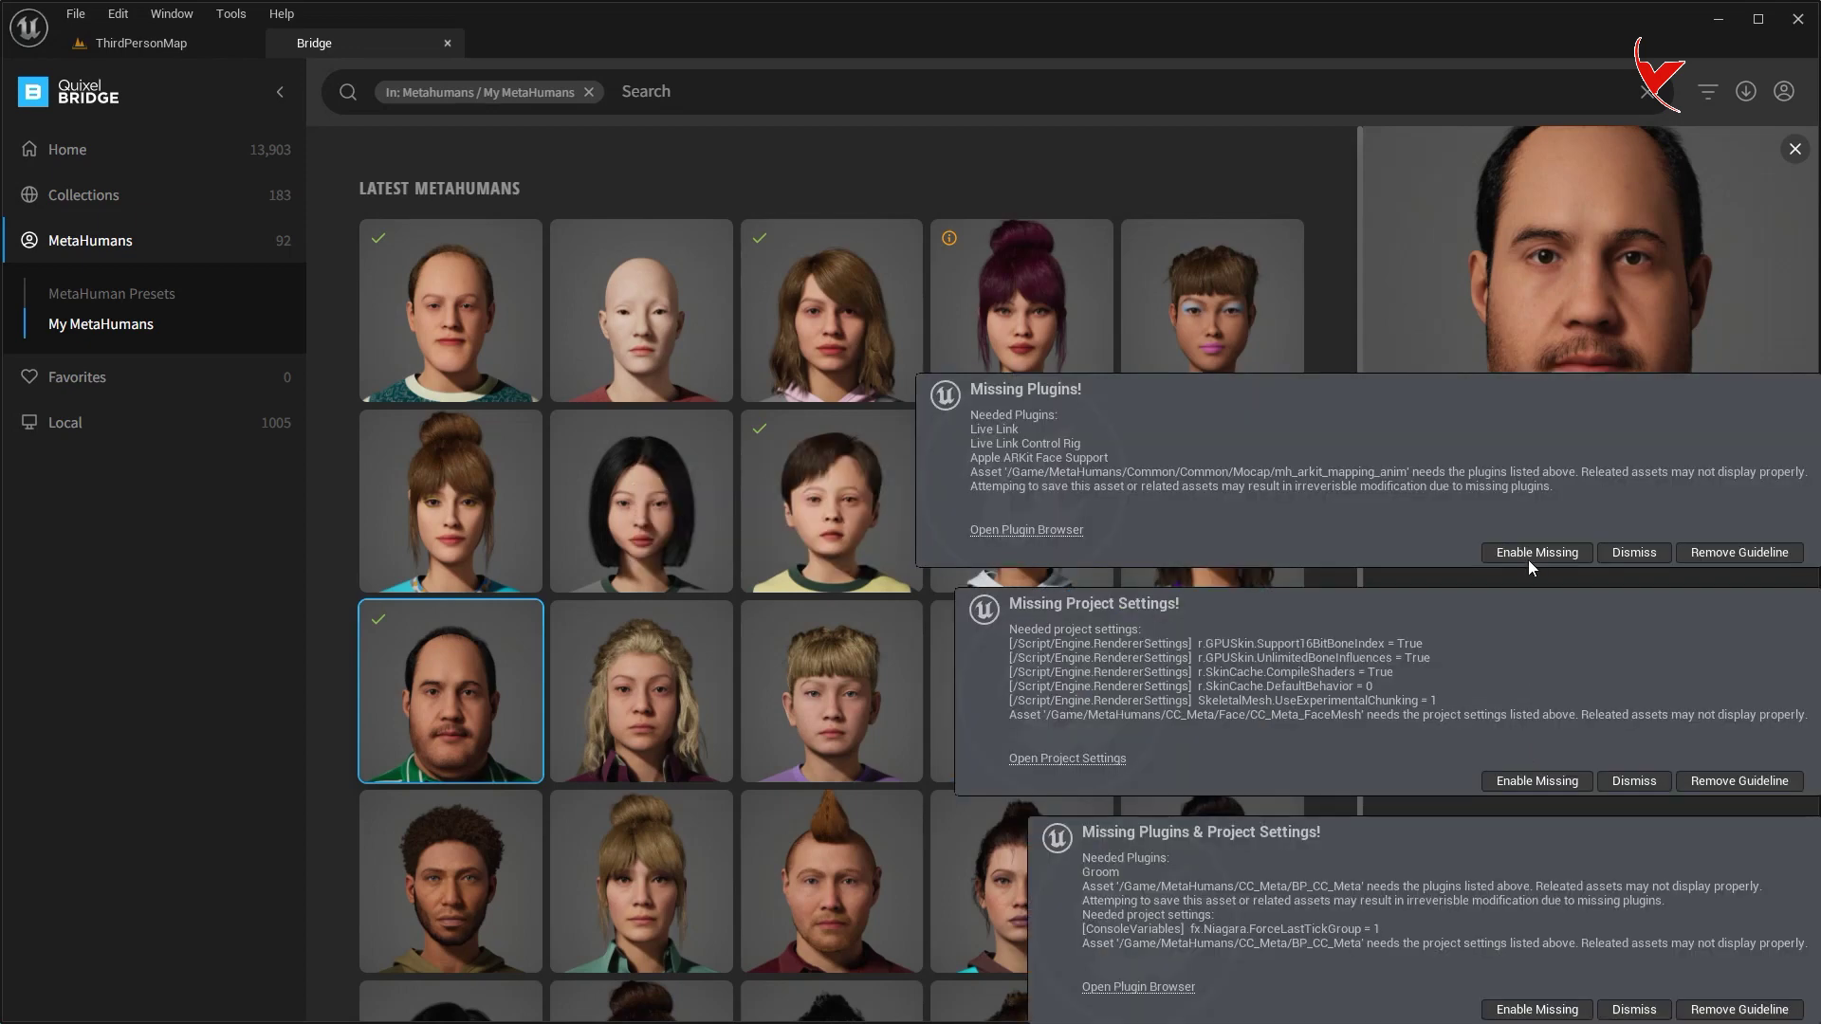
Step: Enable the missing plugins, project settings and Groom support, then restart the editor
{"action": "left_click", "coordinate": [1529, 554]}
{"action": "left_click", "coordinate": [1546, 781]}
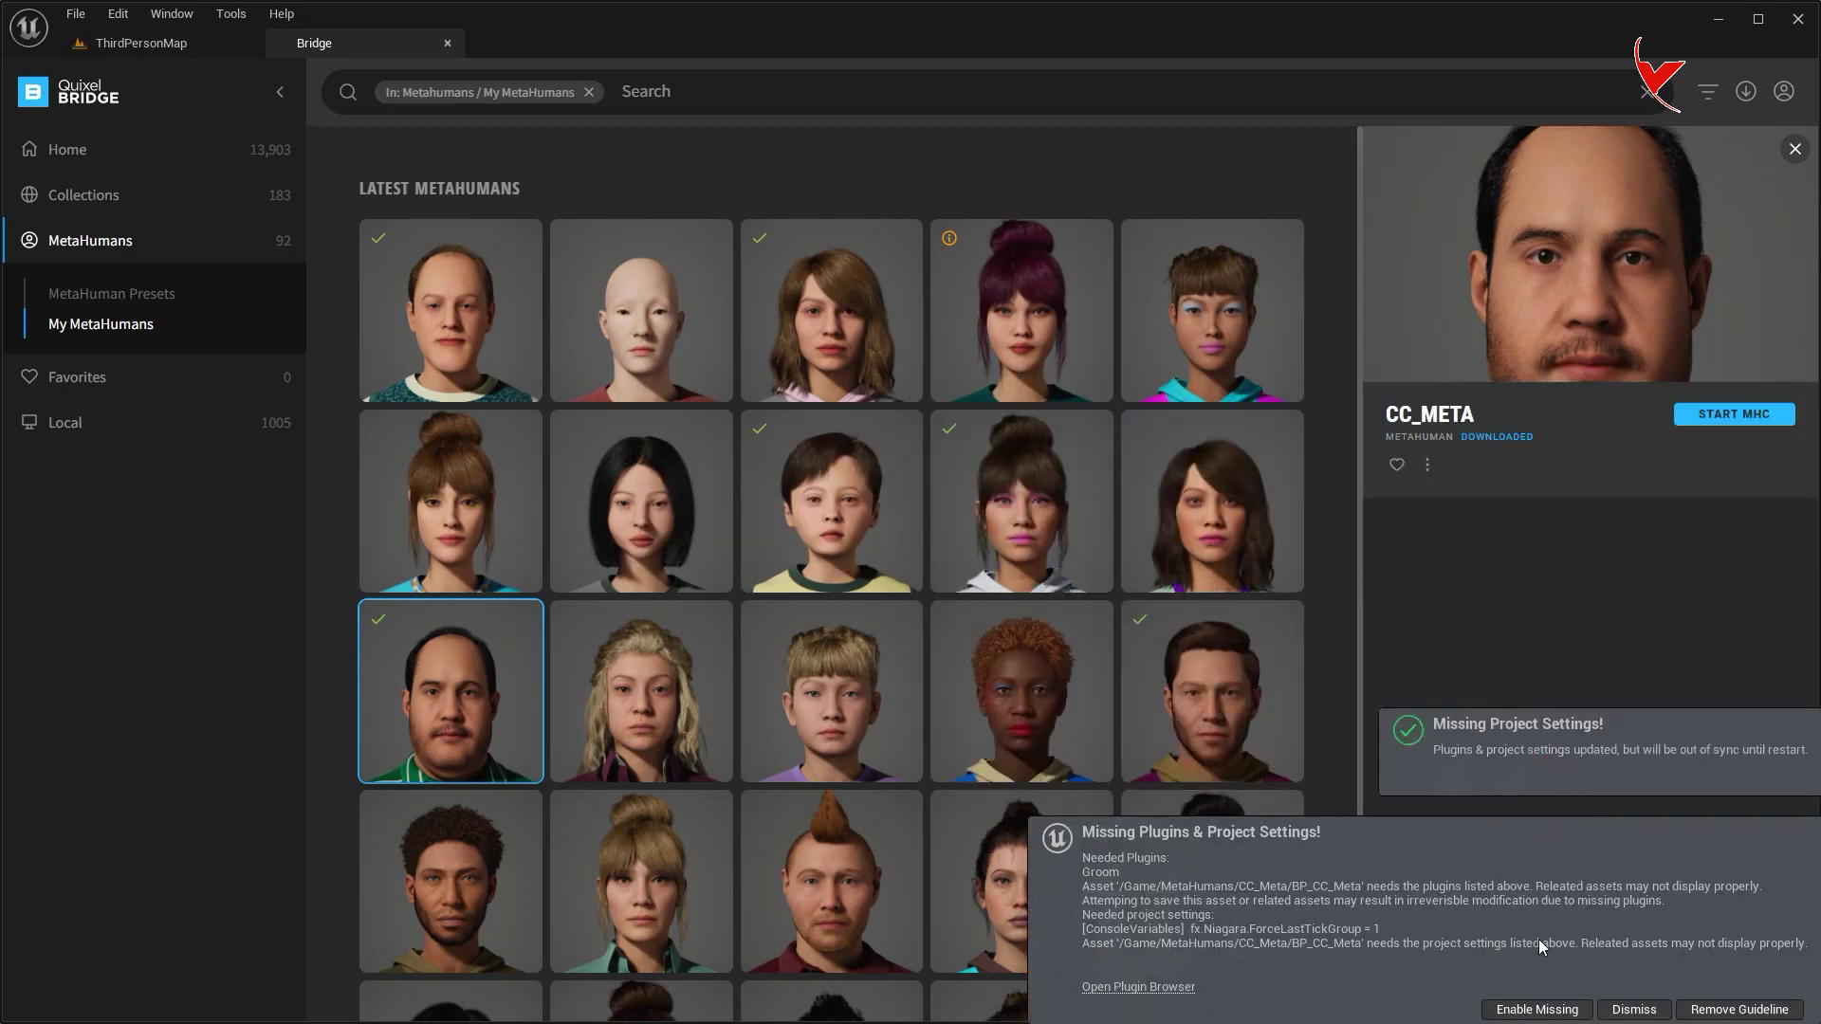
{"action": "left_click", "coordinate": [1538, 1000]}
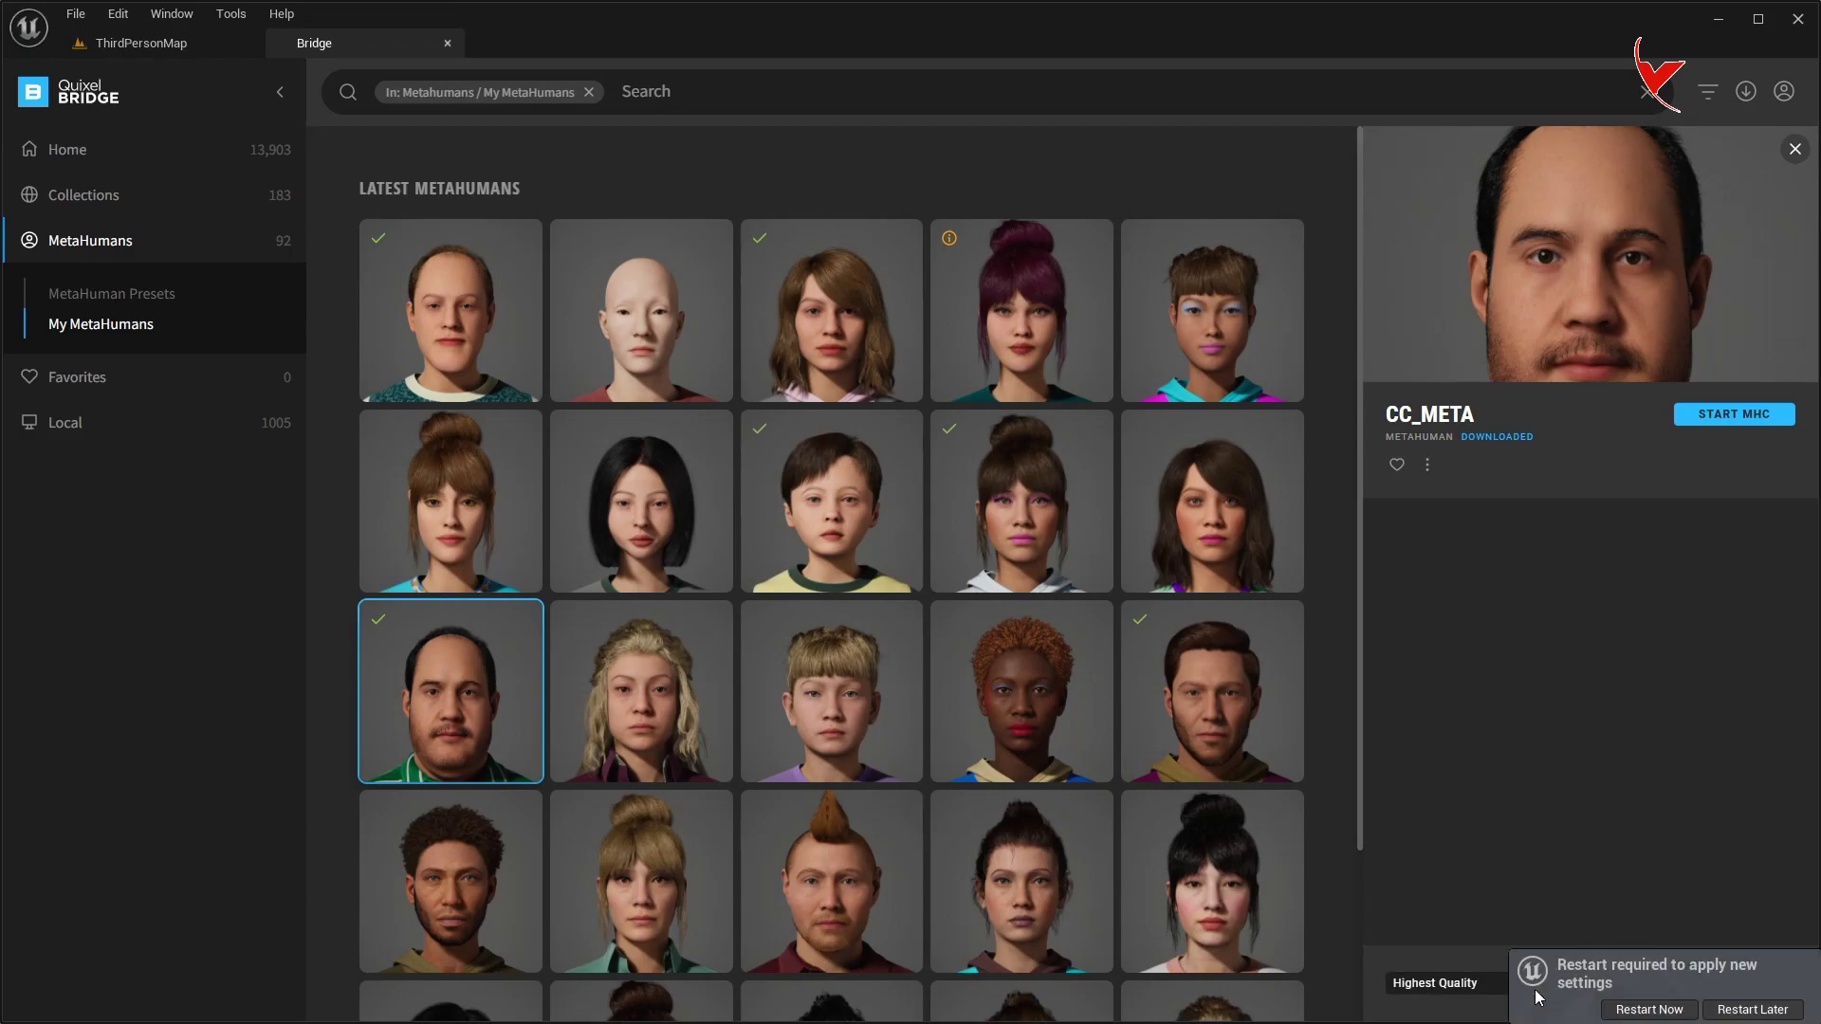
{"action": "left_click", "coordinate": [1660, 1014]}
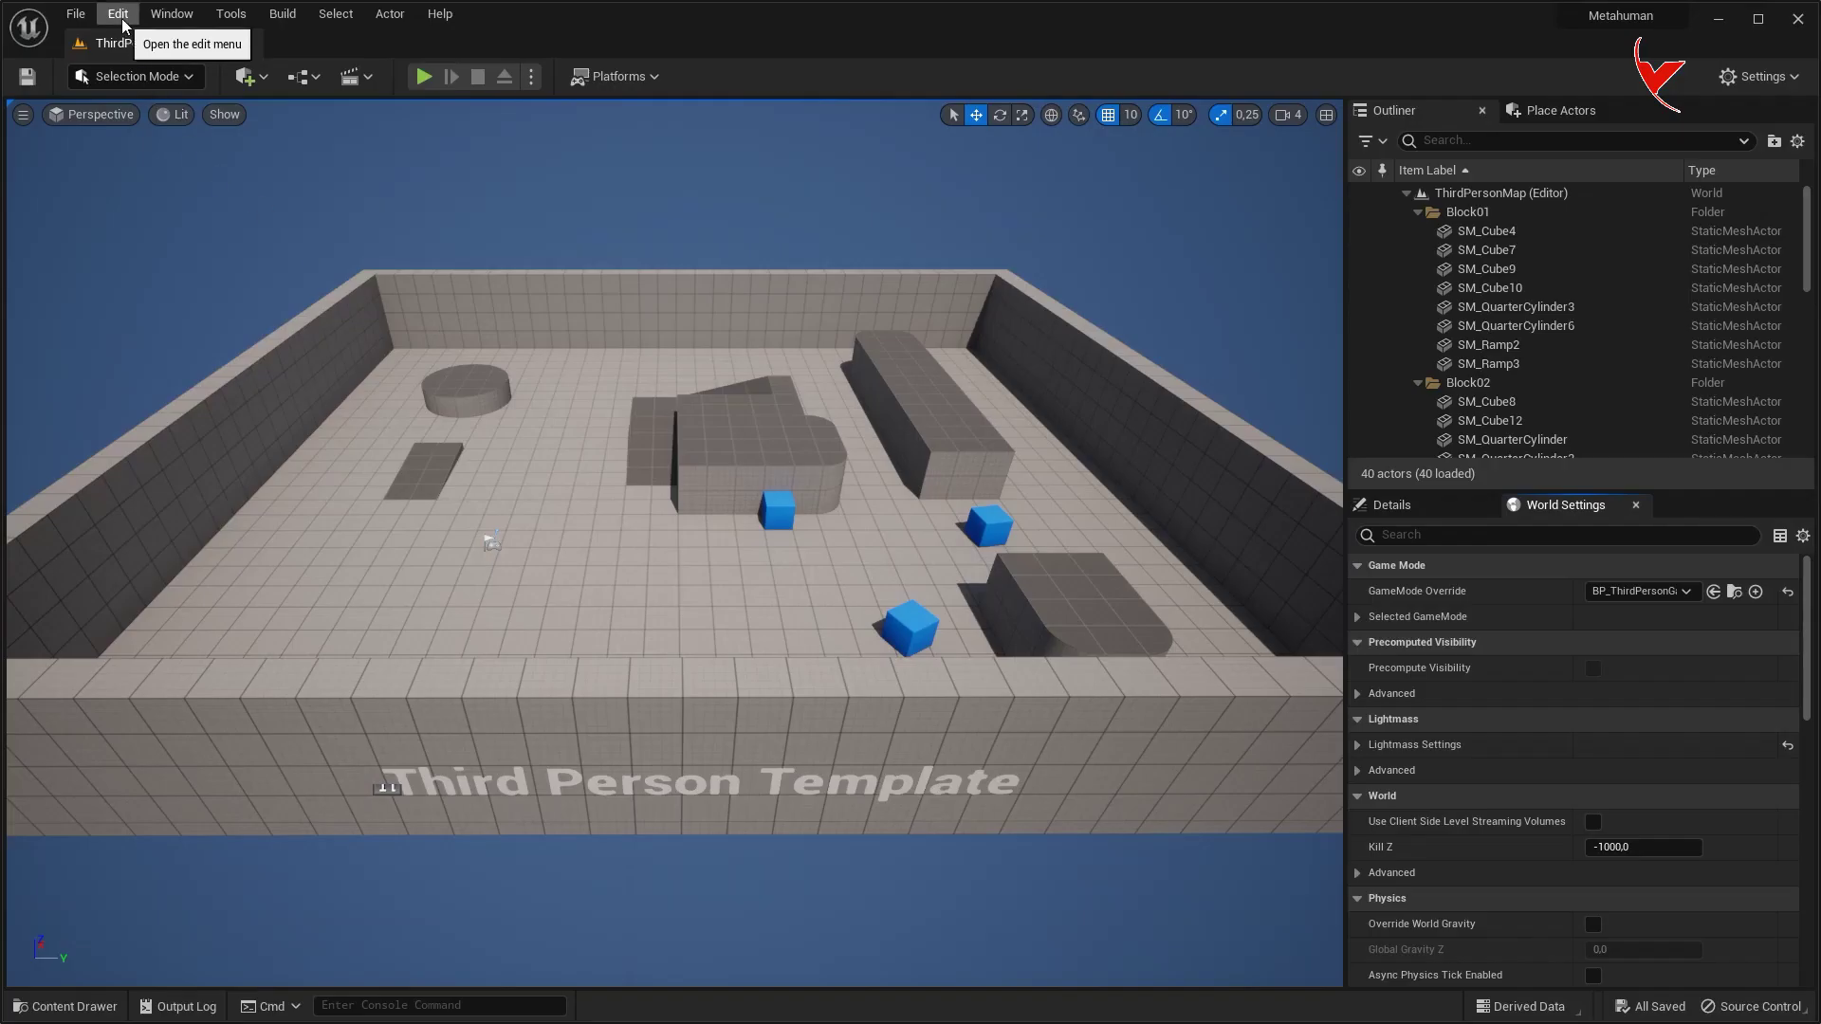
Step: Enable the iClone Live Link plugin under Reallusion in Plugins and restart
{"action": "left_click", "coordinate": [123, 21]}
{"action": "left_click", "coordinate": [167, 309]}
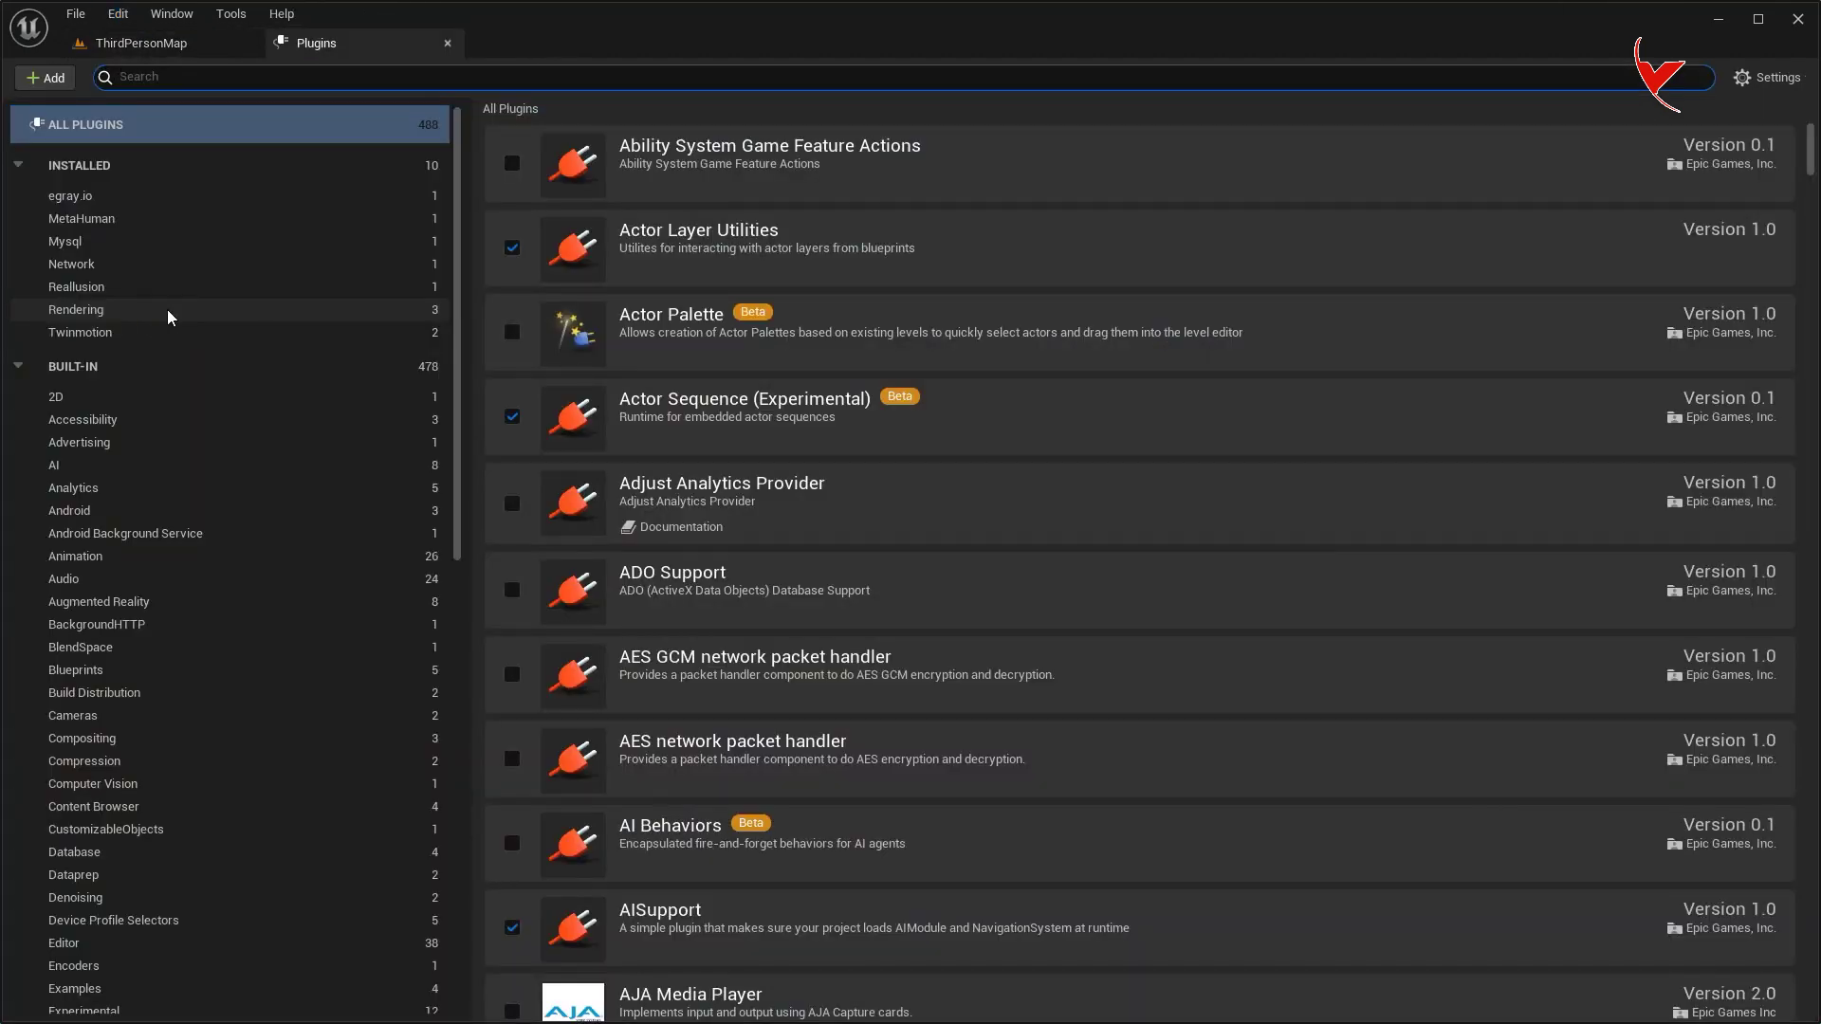
{"action": "left_click", "coordinate": [163, 287]}
{"action": "left_click", "coordinate": [512, 166]}
{"action": "left_click", "coordinate": [1737, 981]}
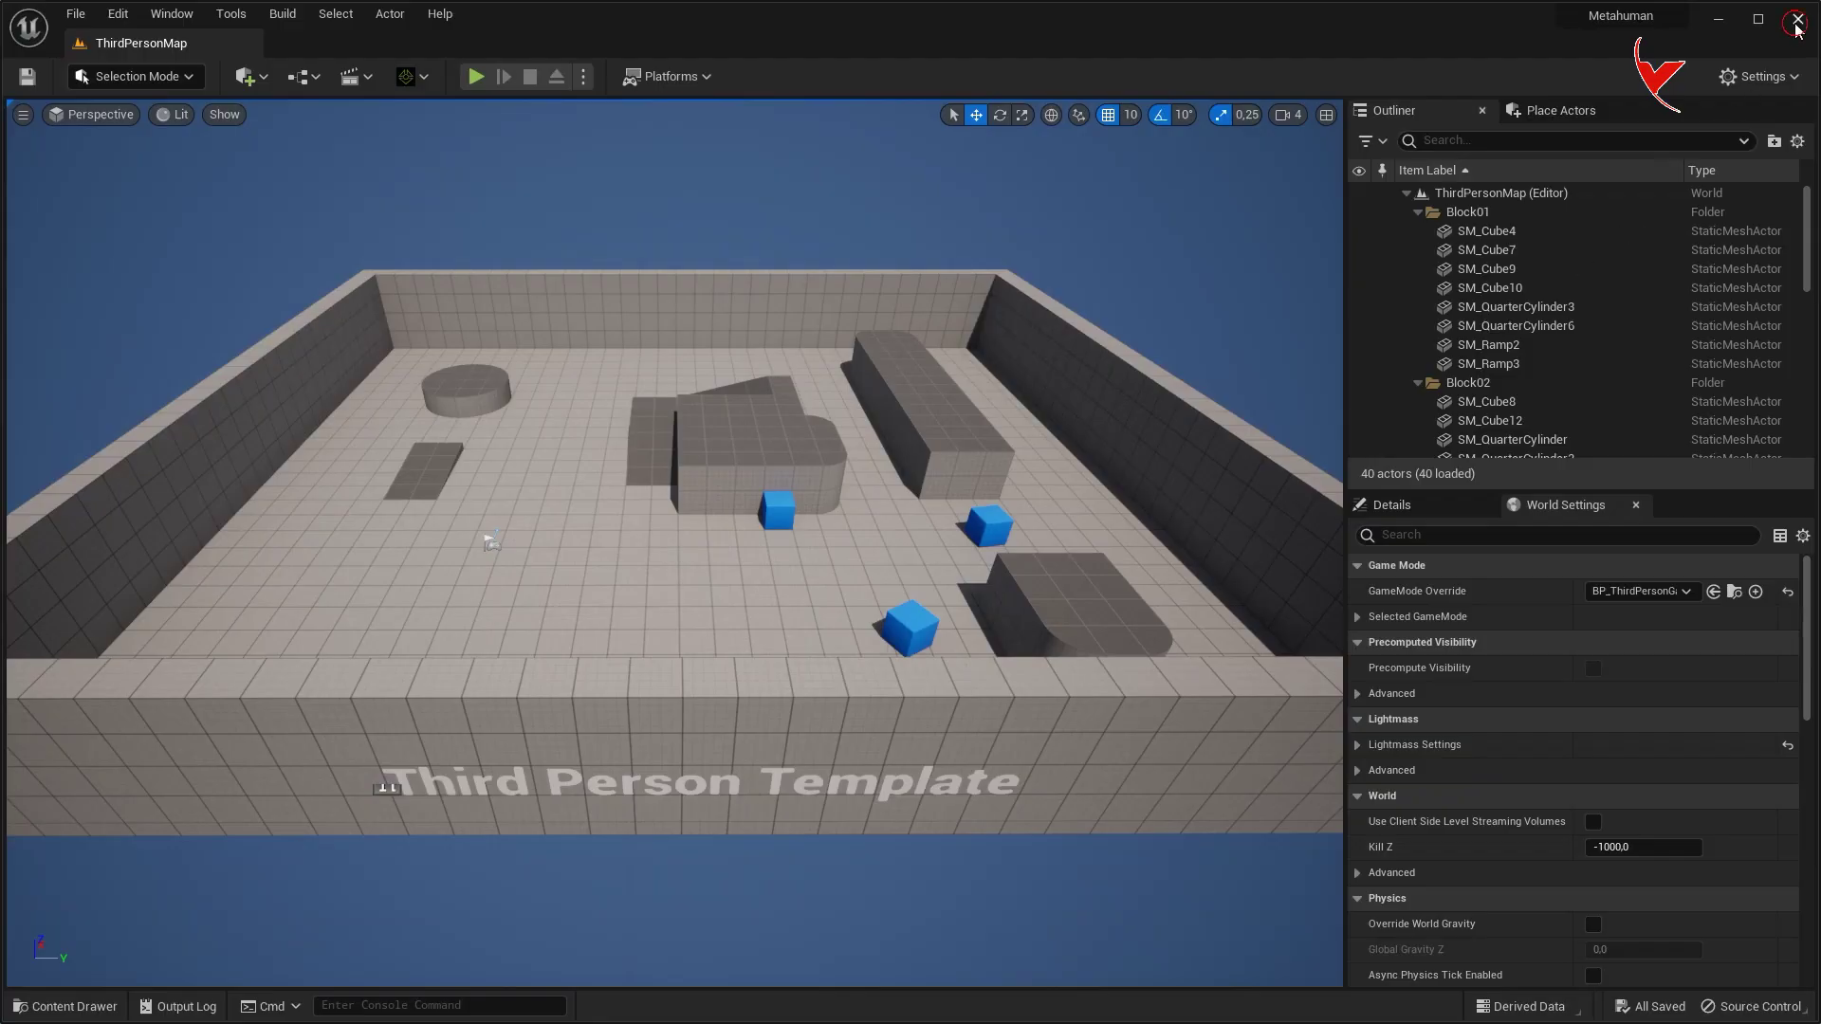
Step: Close the Unreal window and search Google for 'reallusion metahuman kit'
{"action": "left_click", "coordinate": [1799, 29]}
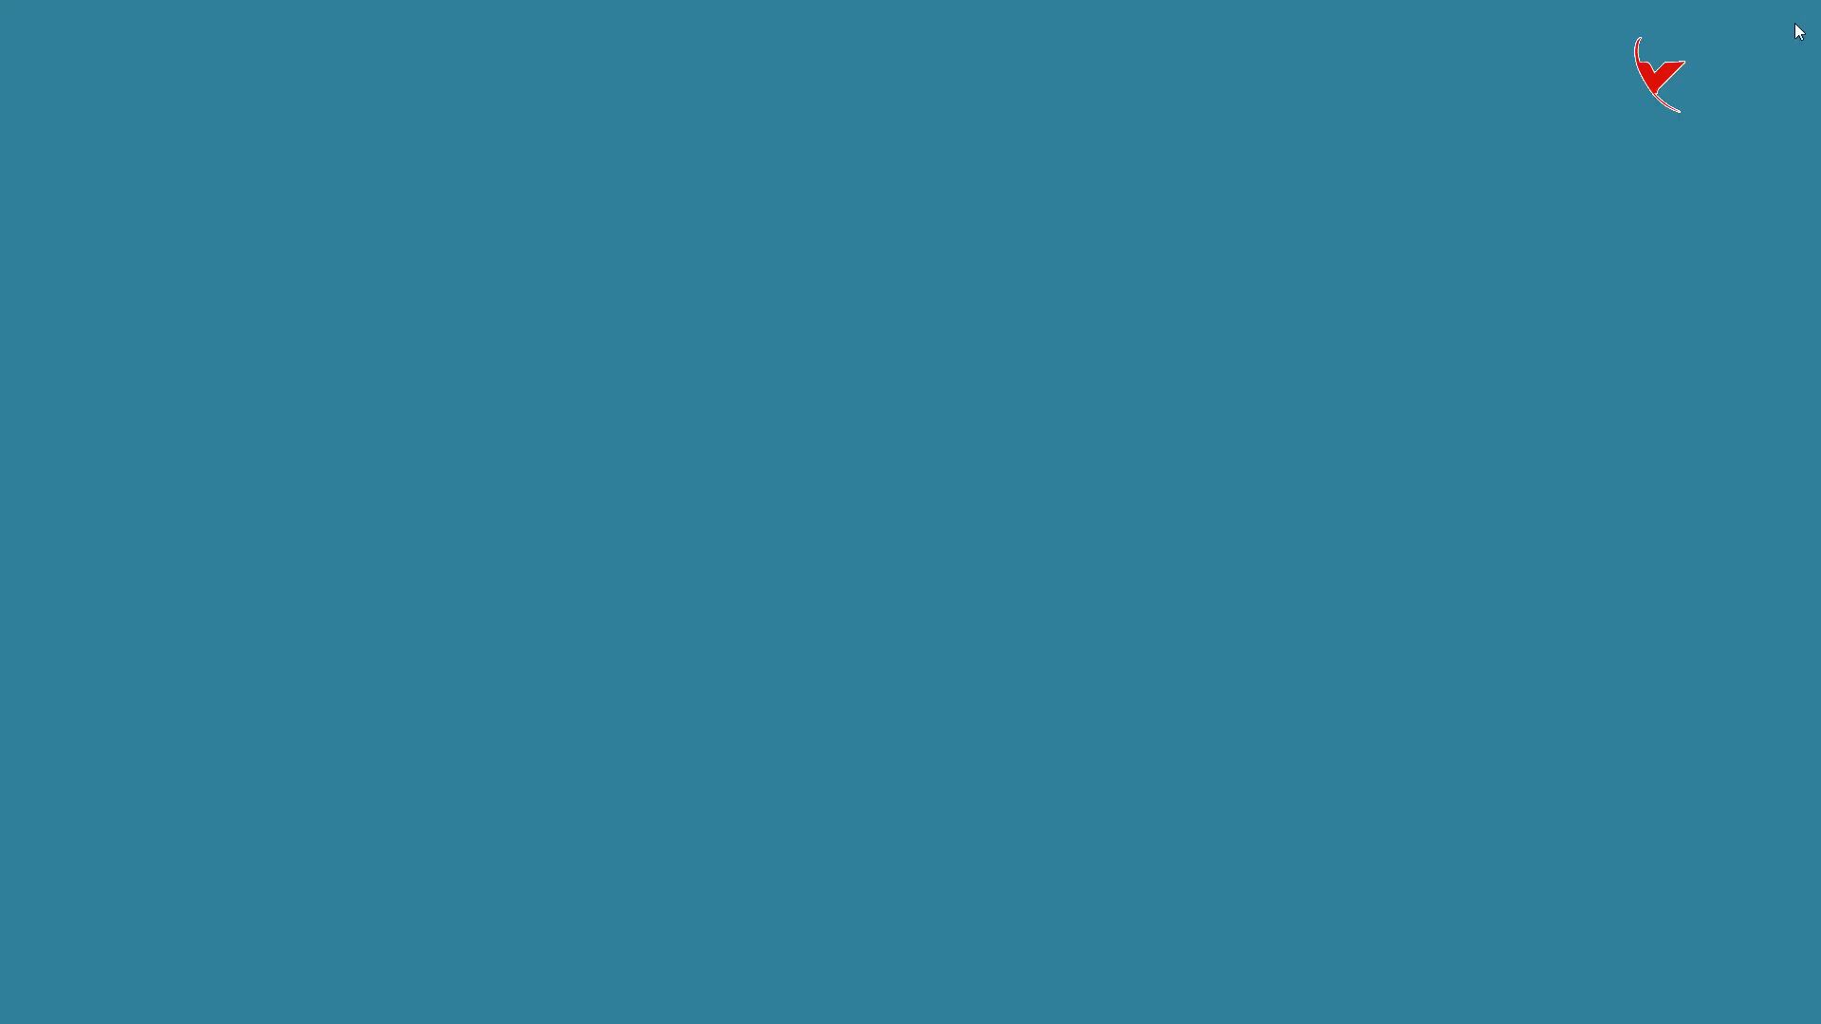
{"action": "left_click", "coordinate": [737, 368]}
{"action": "type", "text": "reallusion metahuman kit"}
{"action": "key", "text": "Return"}
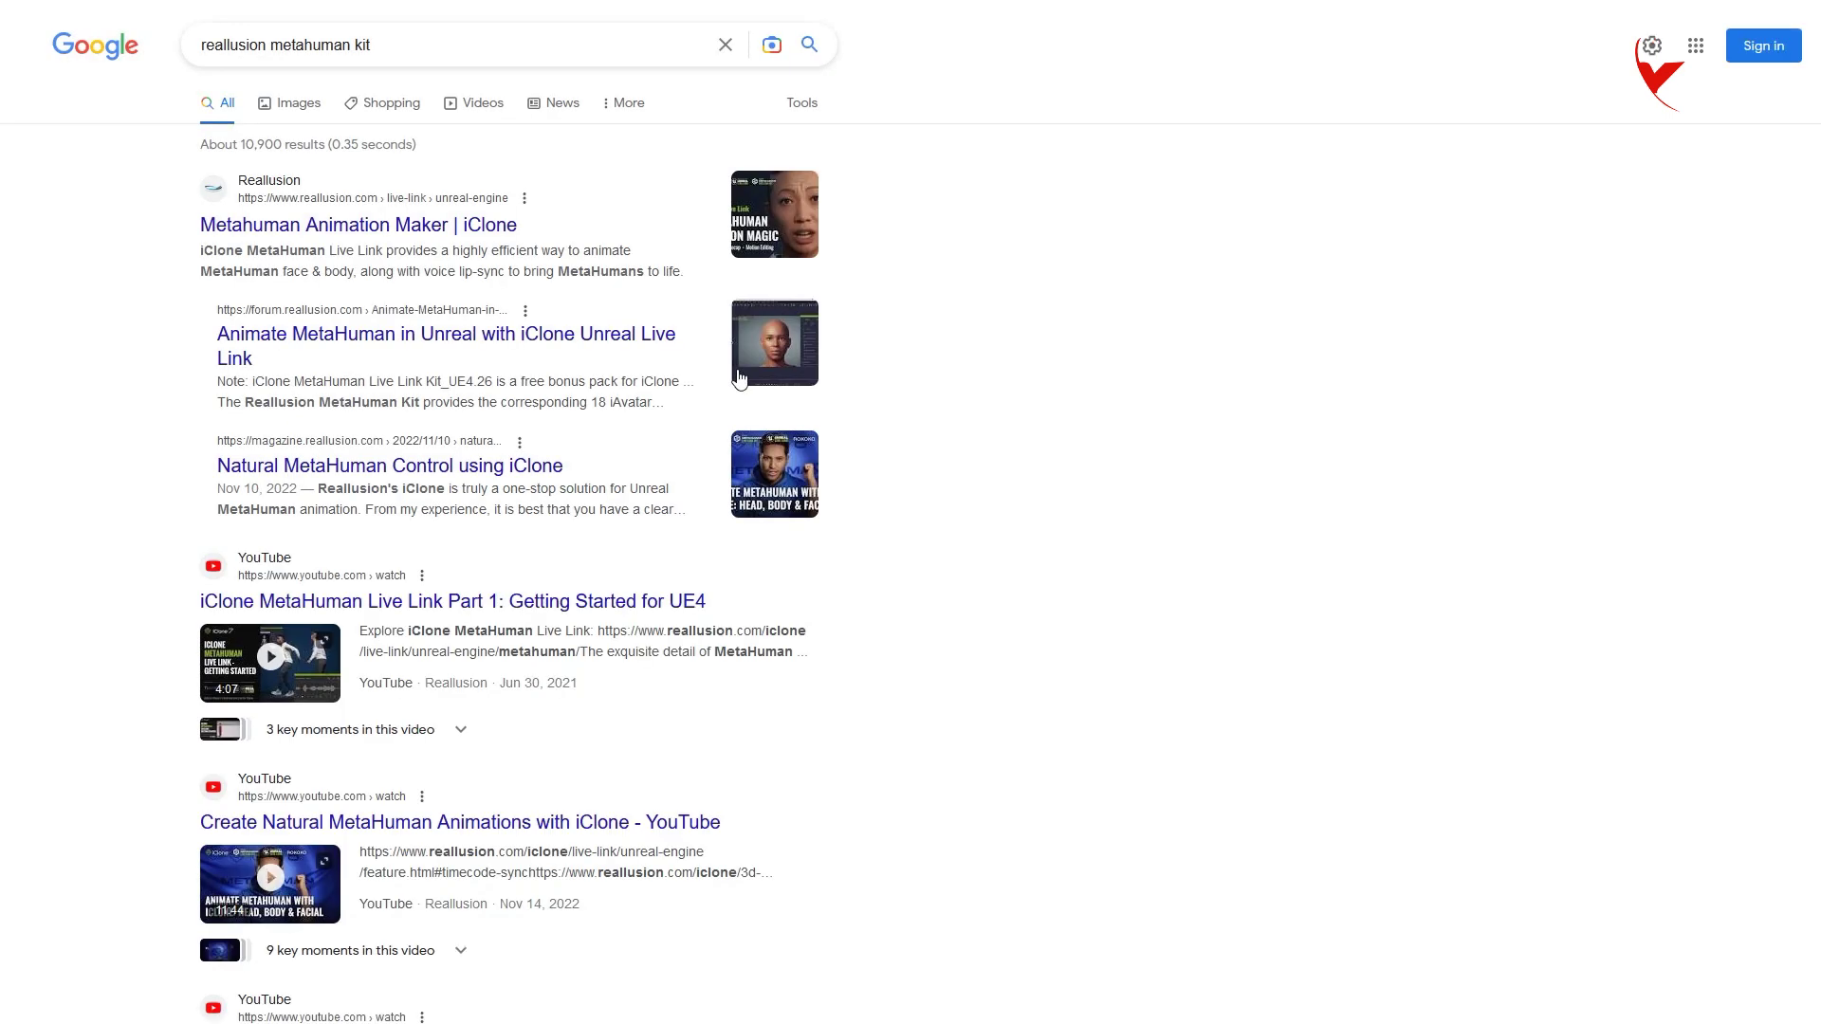
Step: Download the iClone MetaHuman Live Link Kit for UE5 from the Metahuman Animation Maker trial page
{"action": "left_click", "coordinate": [508, 232]}
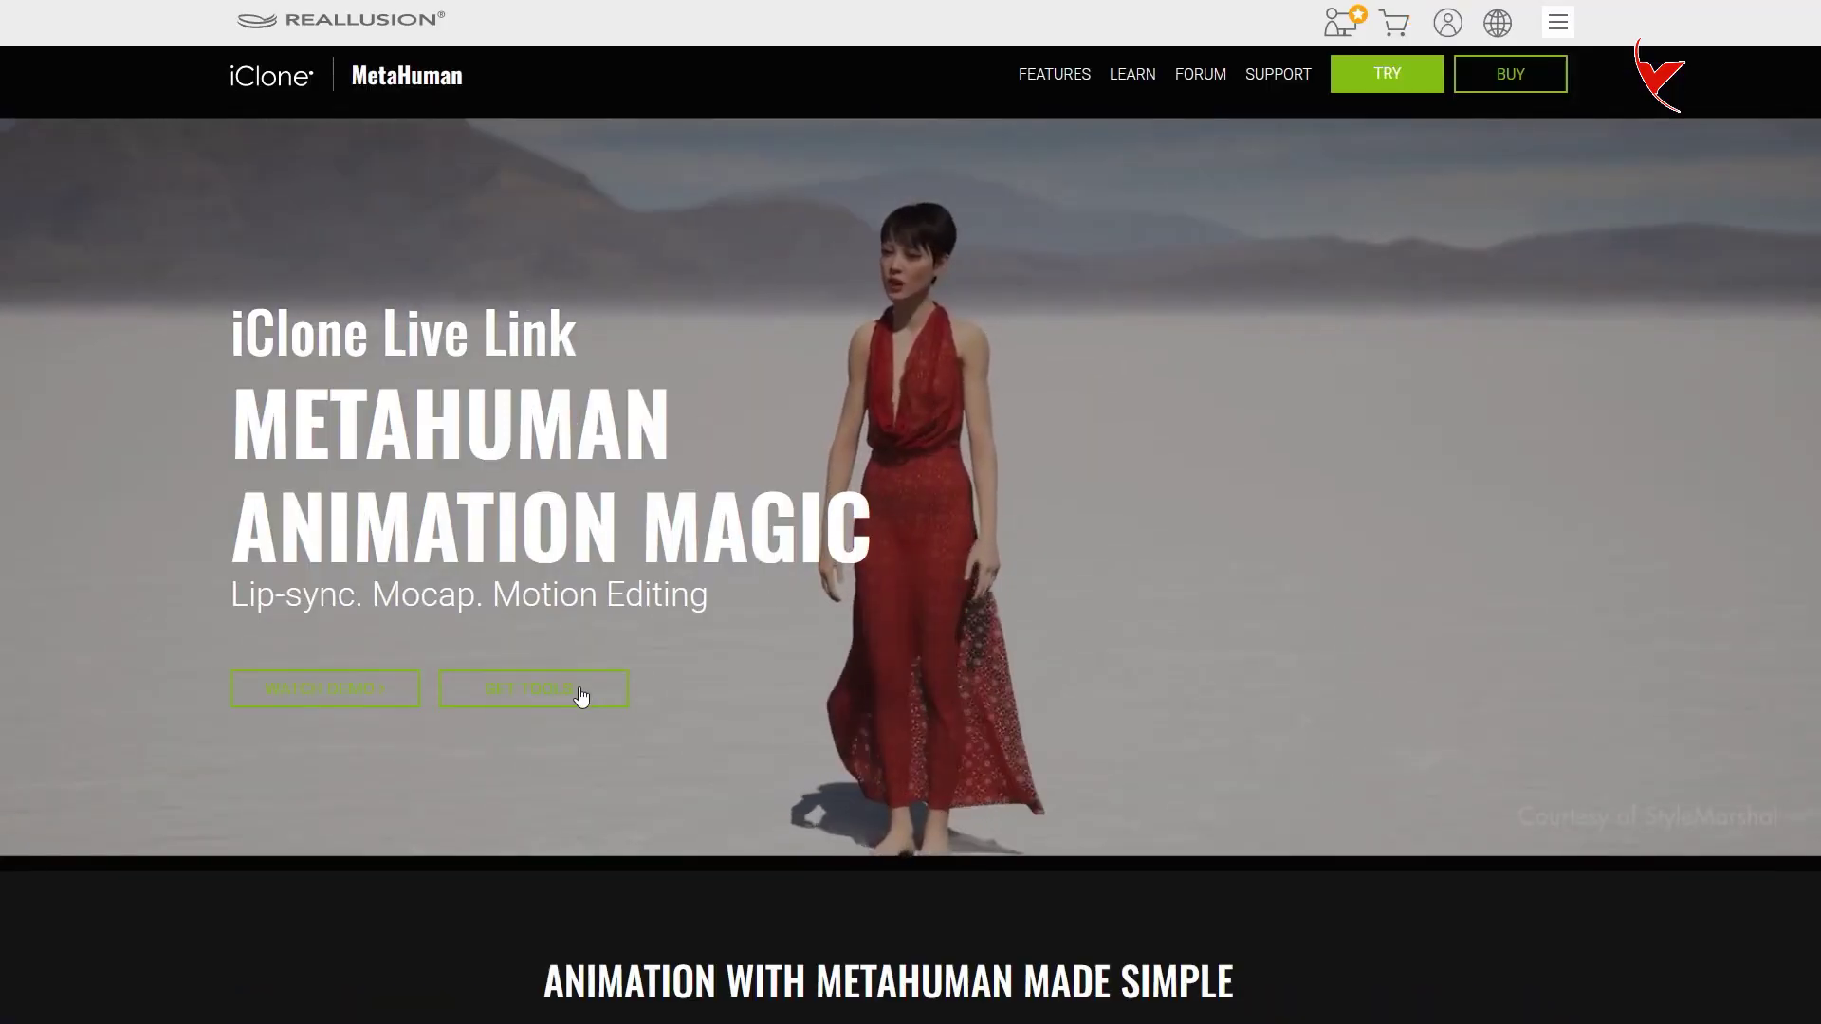
{"action": "left_click", "coordinate": [581, 696]}
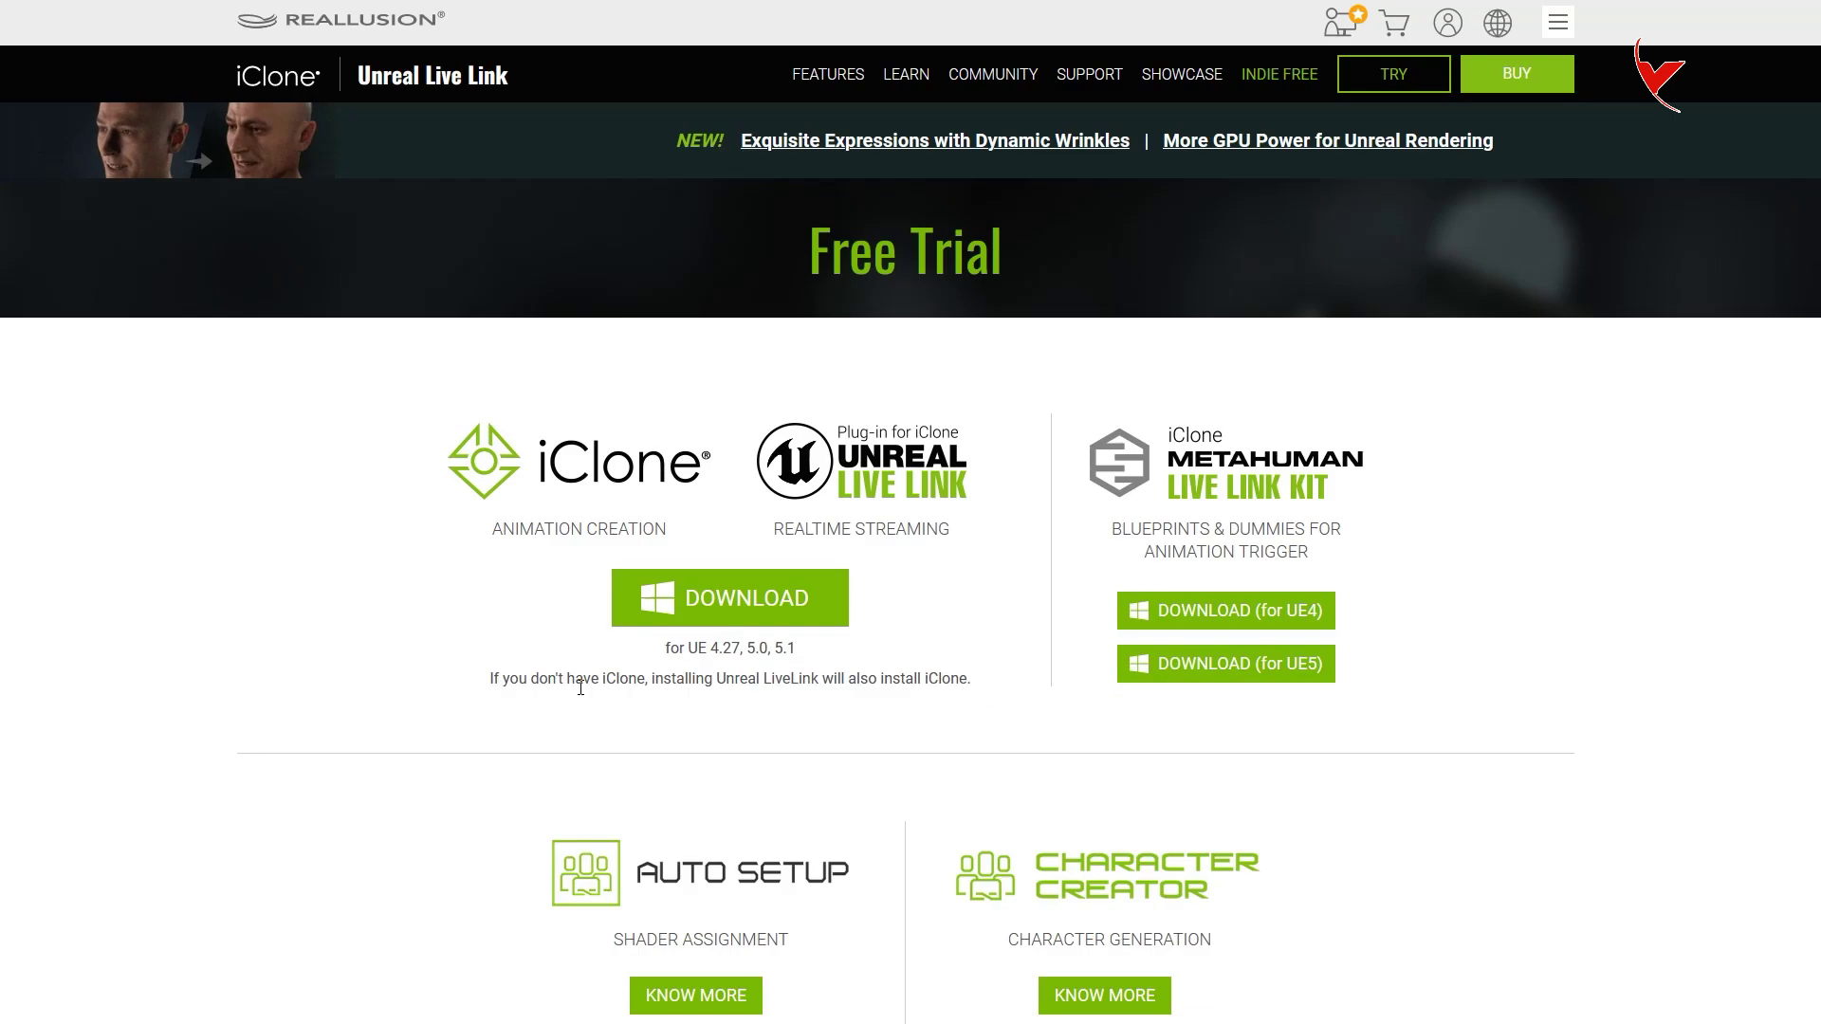
{"action": "left_click", "coordinate": [1254, 672]}
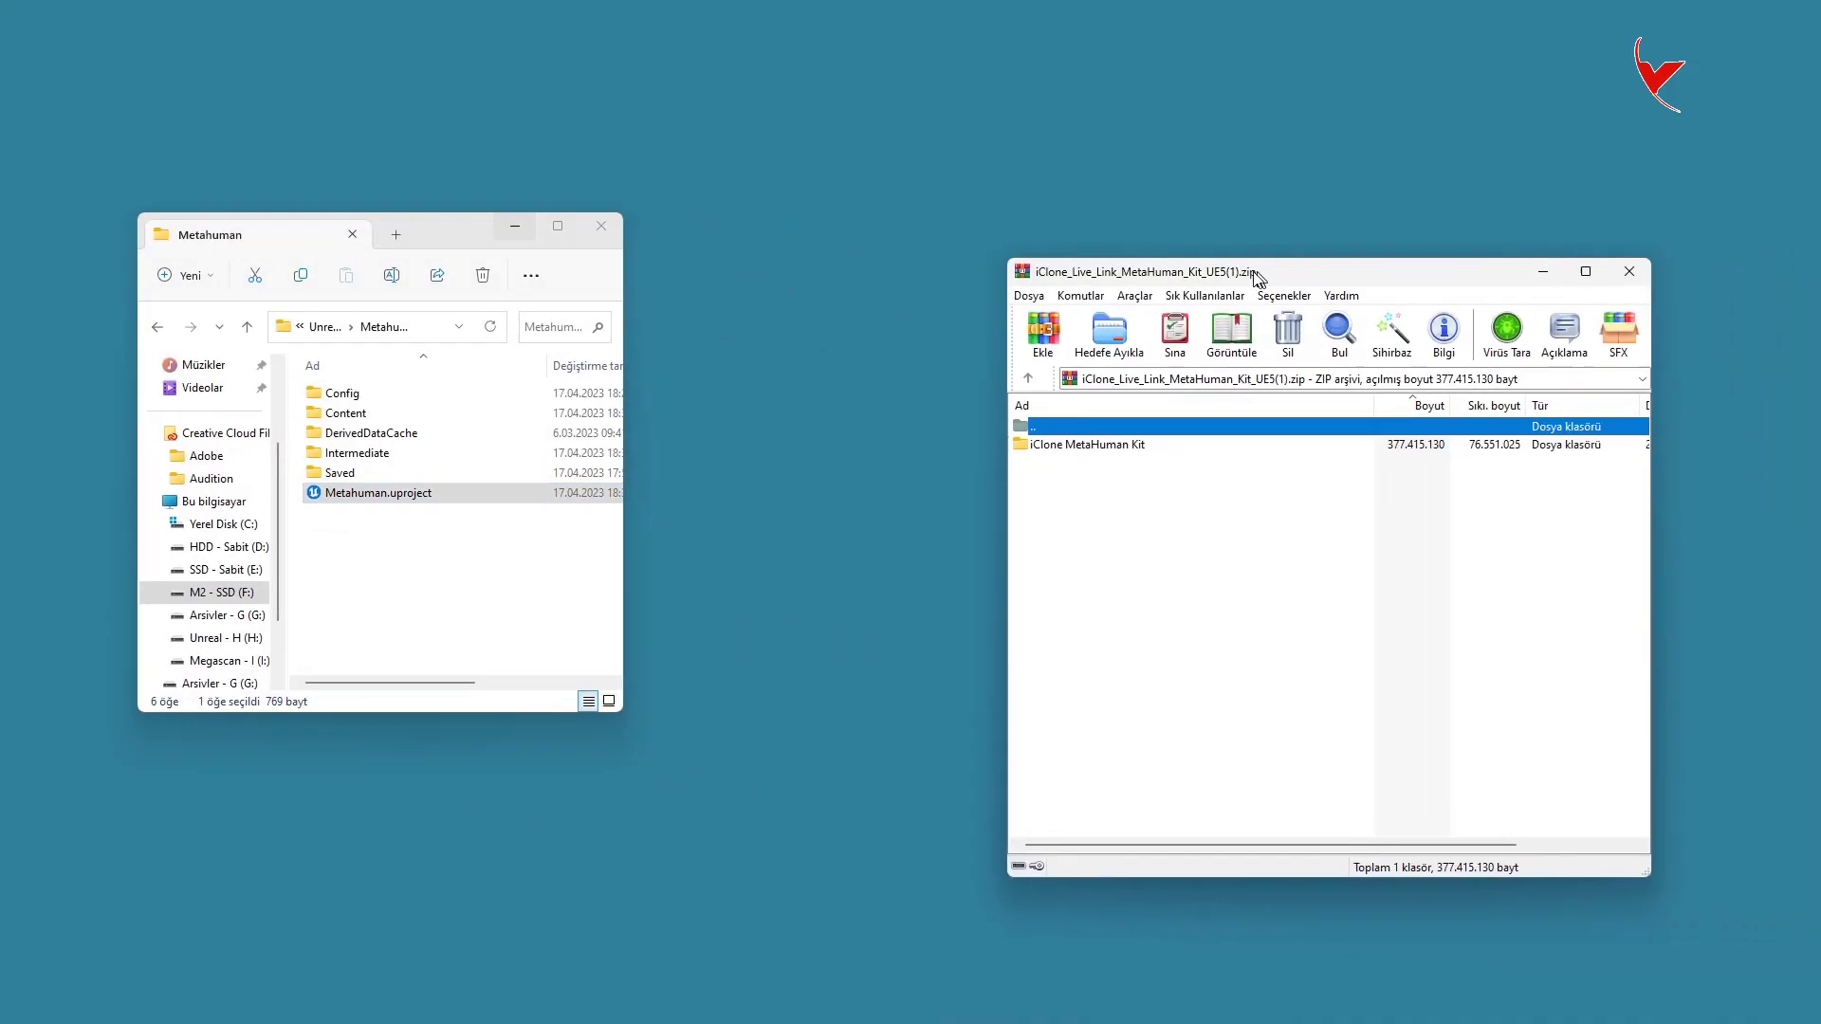
Step: Extract the kit's Content folder into the Metahuman project, replacing existing files
{"action": "double_click", "coordinate": [1046, 444]}
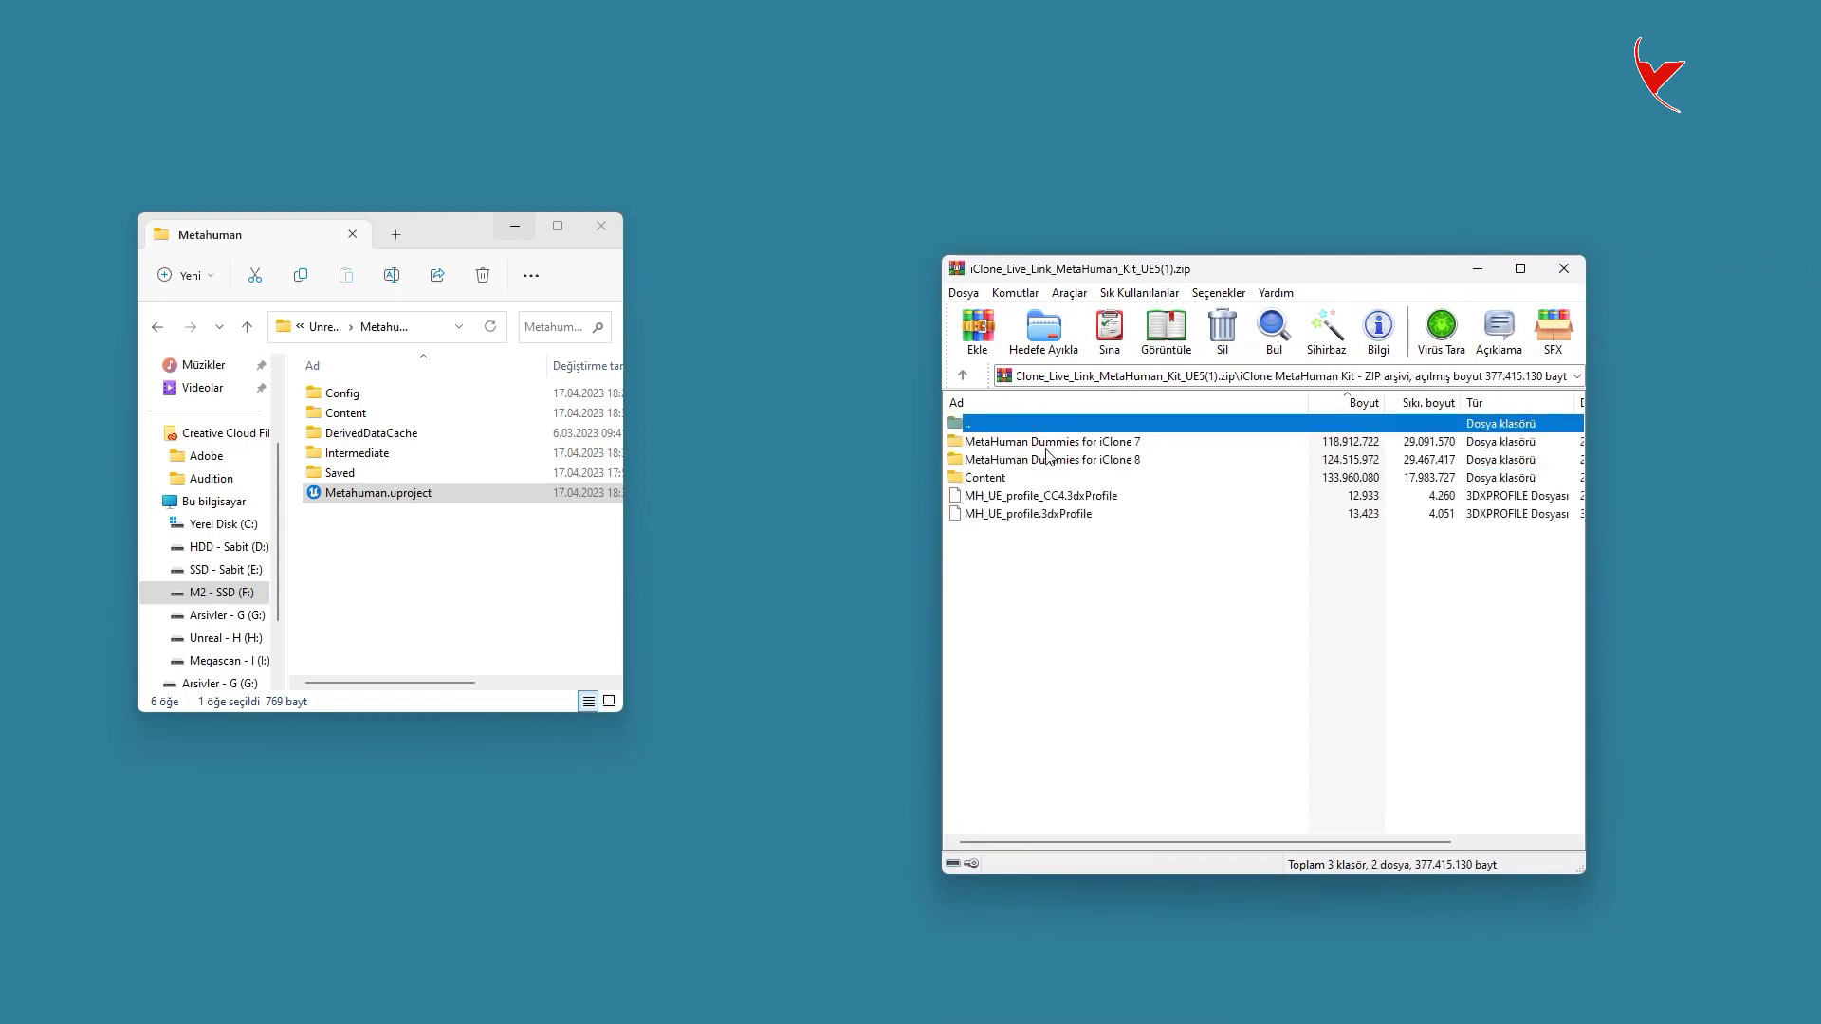
{"action": "left_click", "coordinate": [998, 482]}
{"action": "left_click_drag", "start_coordinate": [585, 575], "coordinate": [517, 581]}
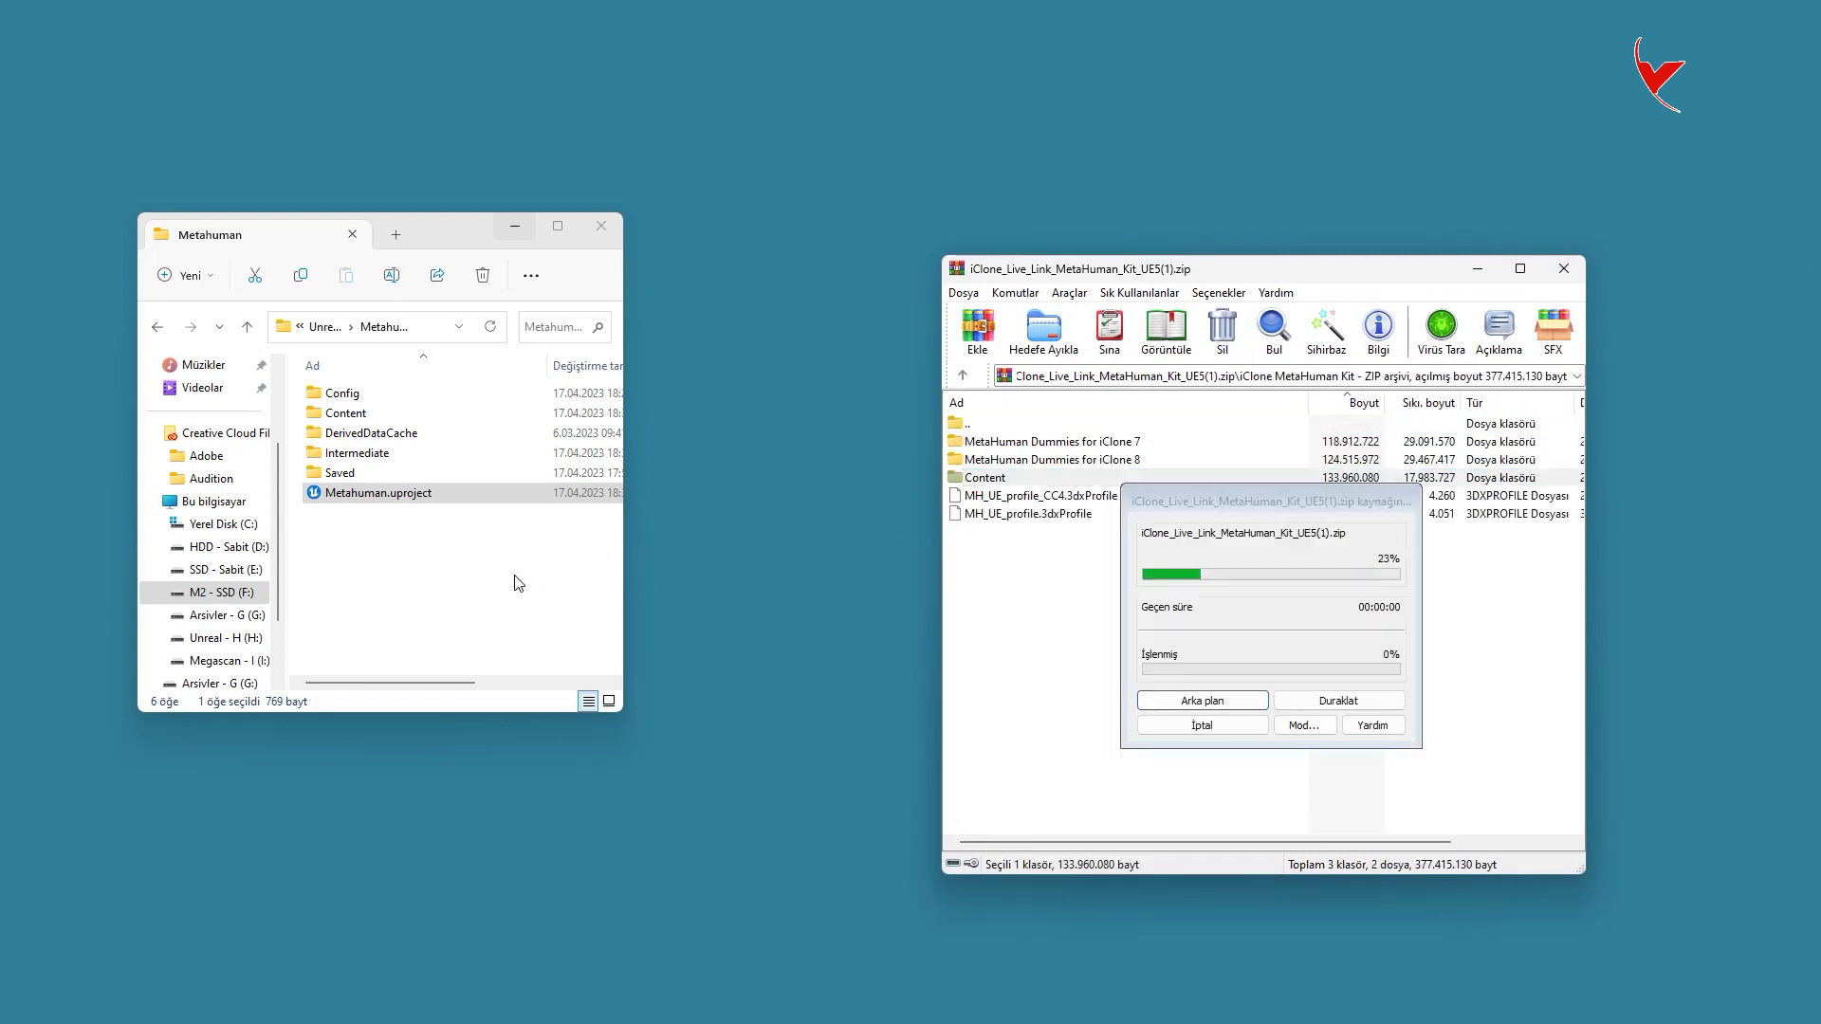
{"action": "left_click", "coordinate": [920, 384]}
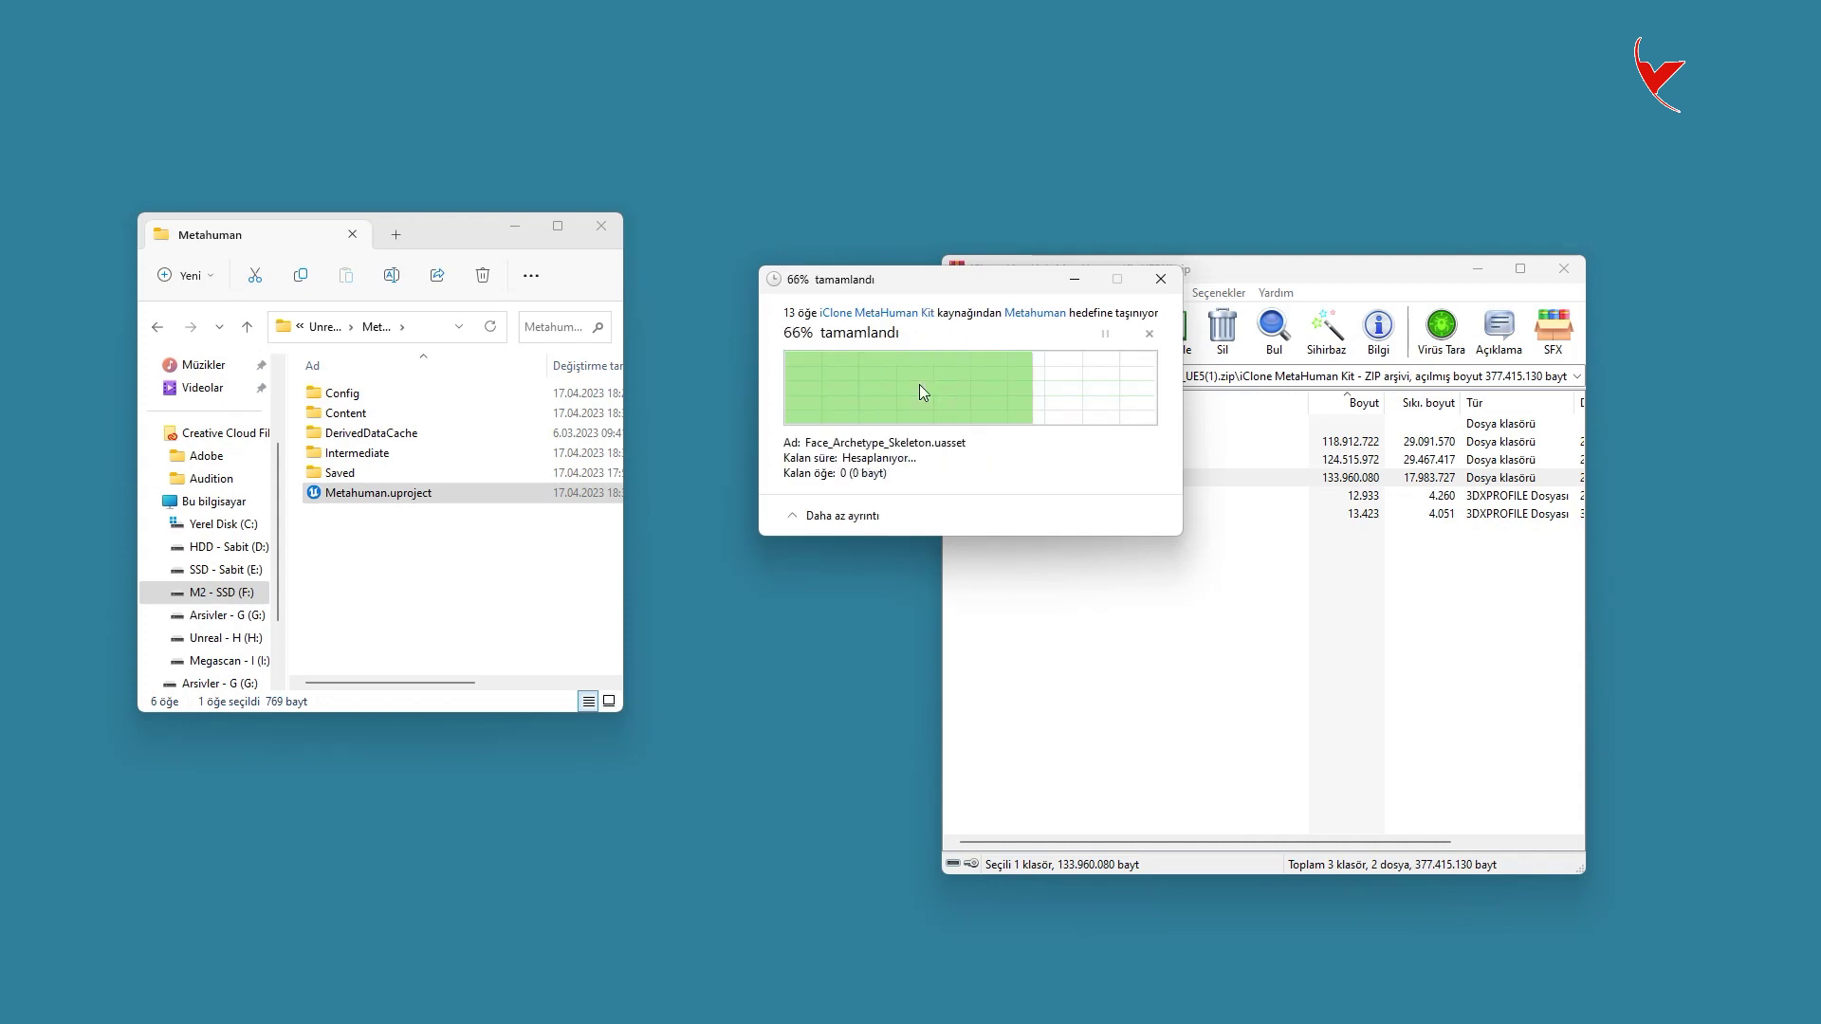
Step: Close WinRAR and launch Metahuman.uproject
{"action": "left_click", "coordinate": [1578, 276]}
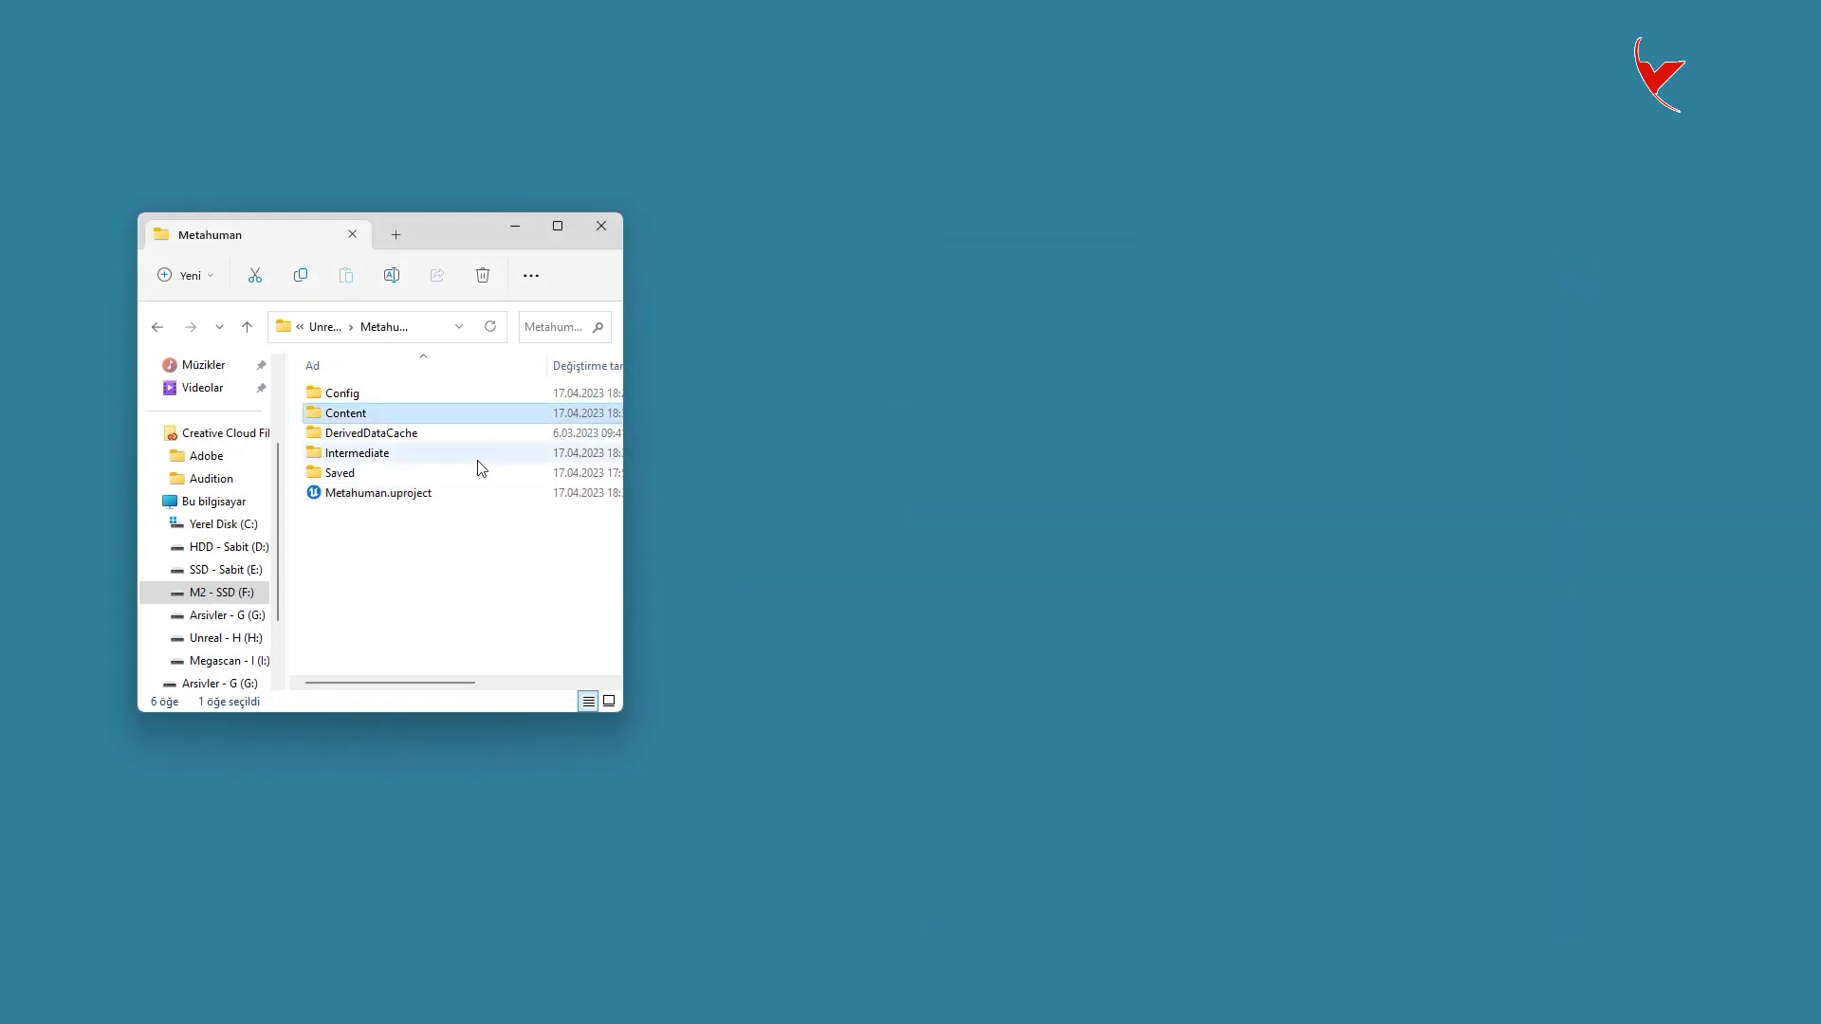
{"action": "double_click", "coordinate": [403, 495]}
{"action": "left_click", "coordinate": [602, 237]}
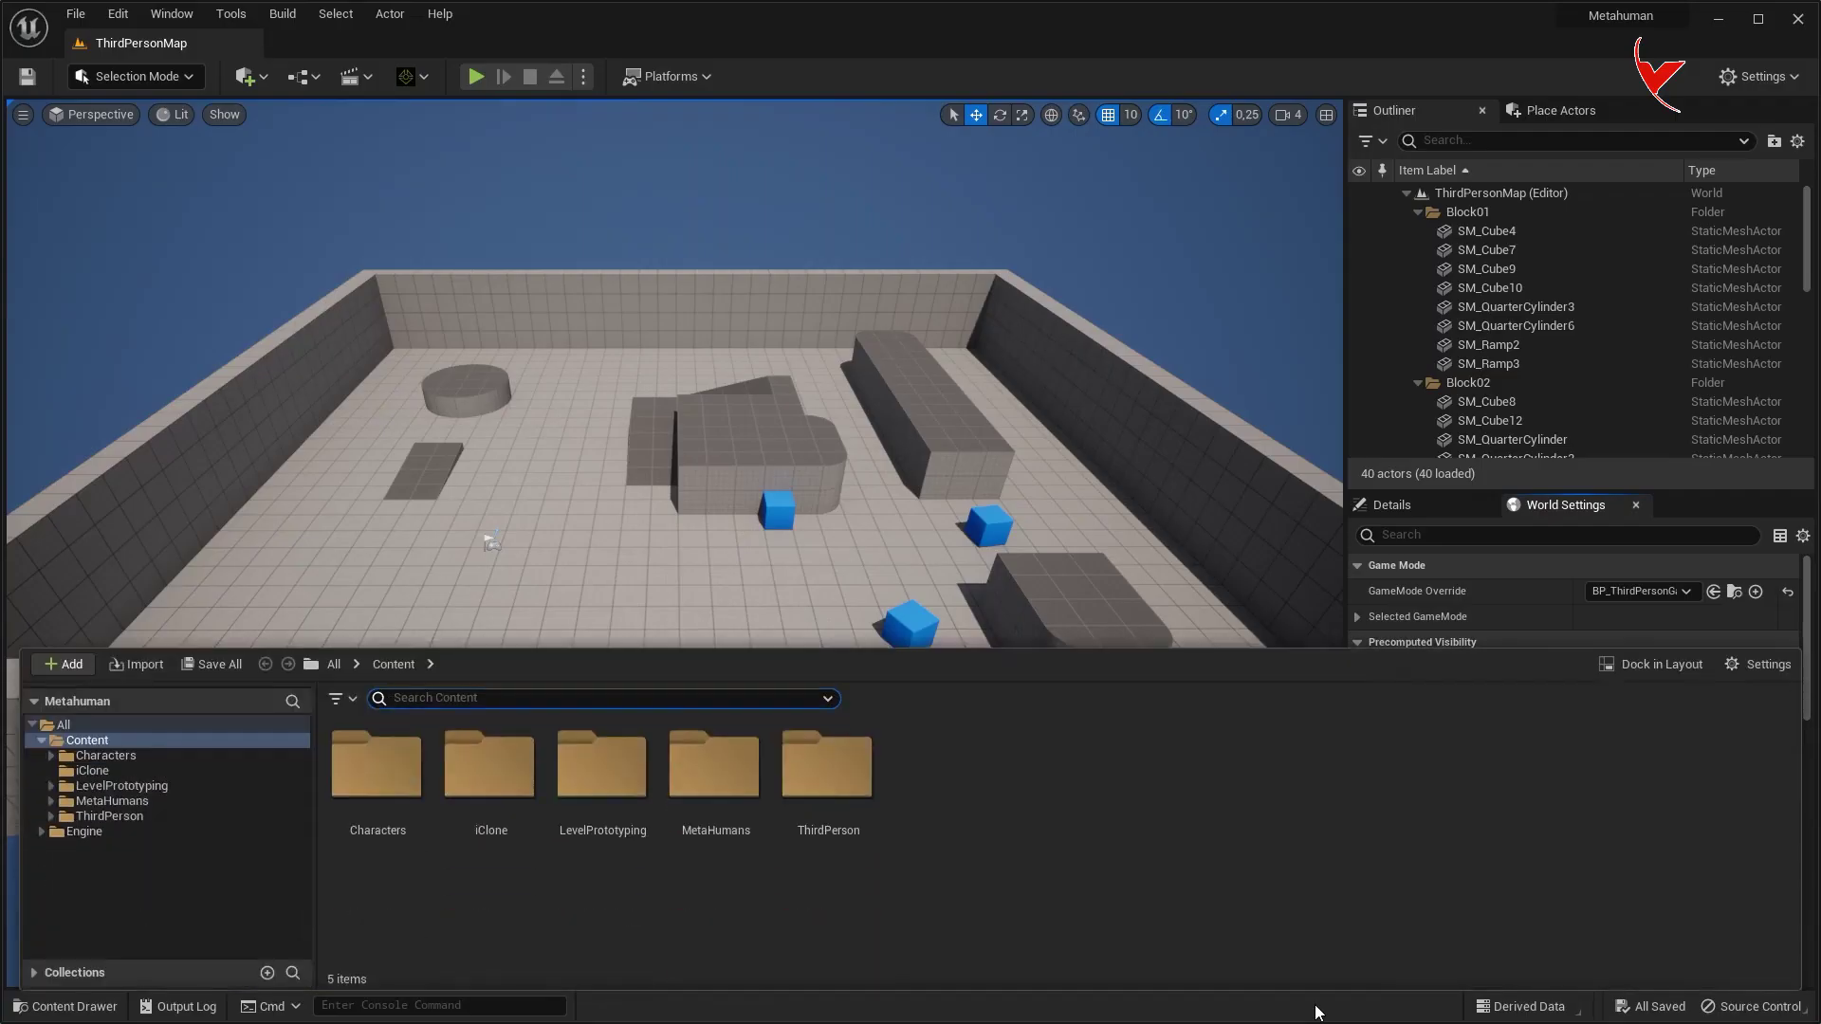
Step: Drag BP_CC_Meta from MetaHumans > CC_Meta into the level and frame it with F
{"action": "double_click", "coordinate": [720, 773]}
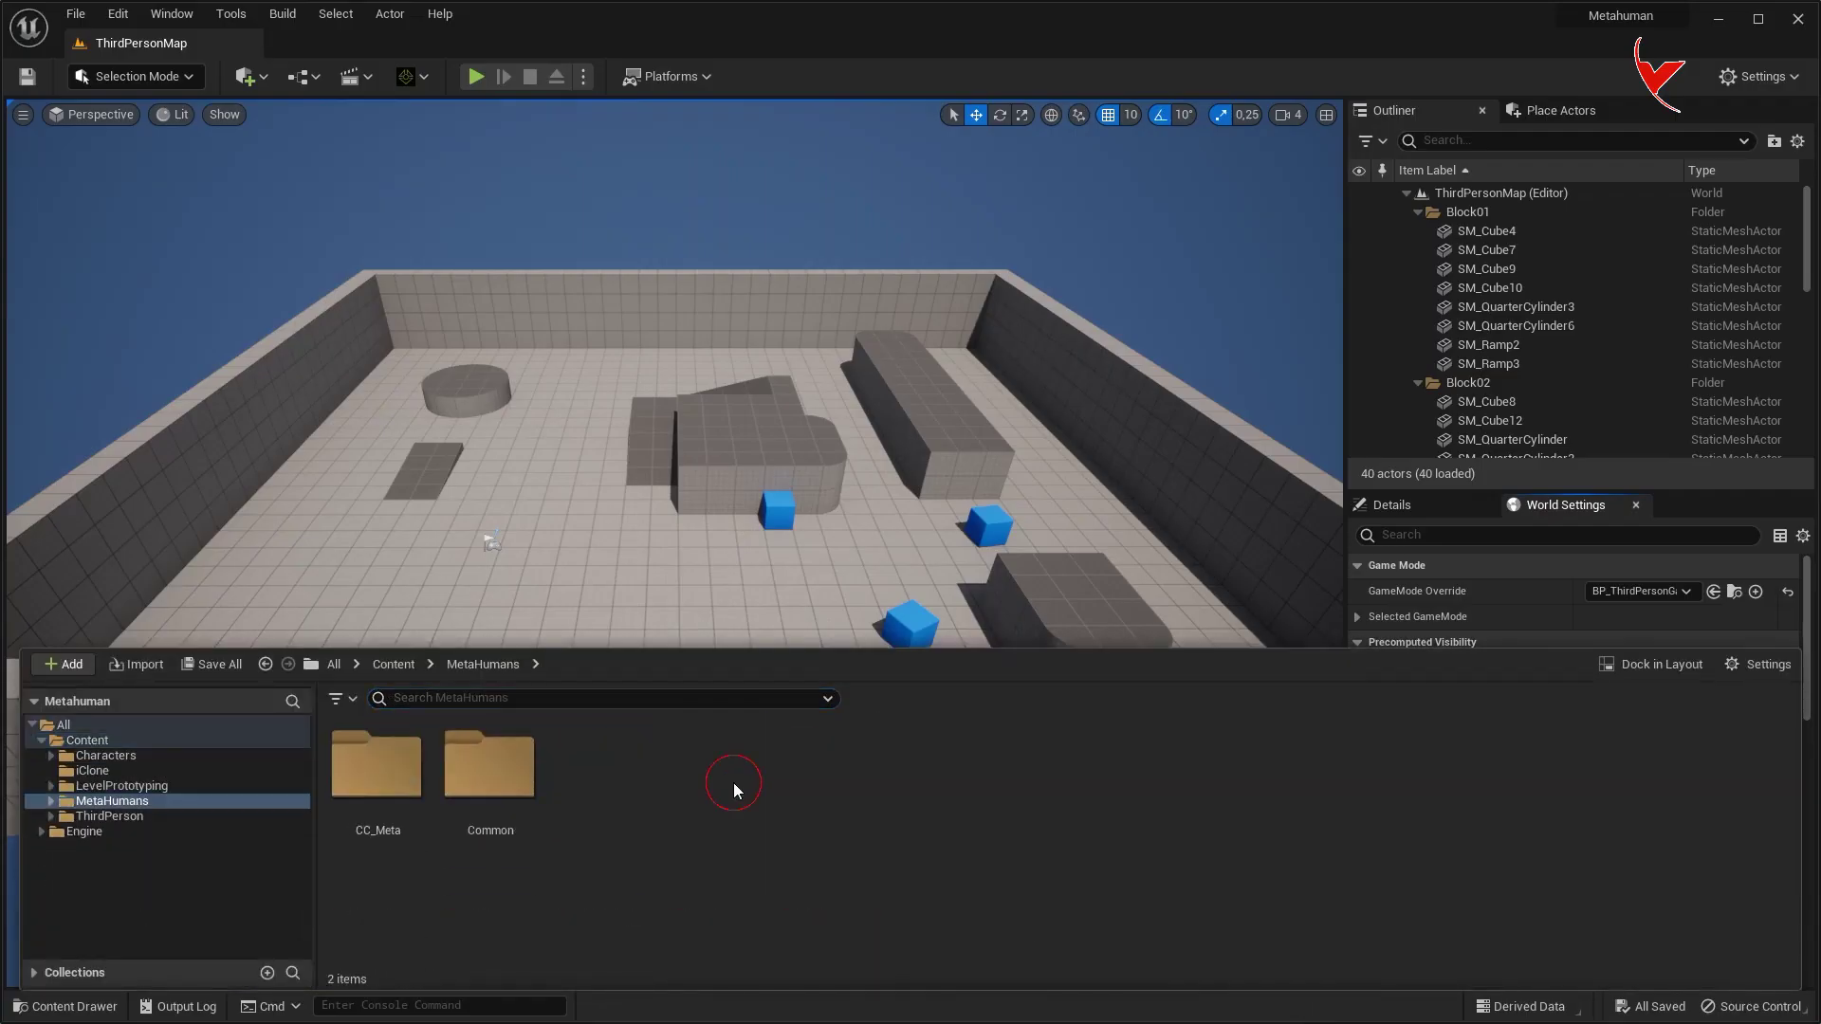
{"action": "double_click", "coordinate": [398, 771]}
{"action": "left_click", "coordinate": [1279, 769]}
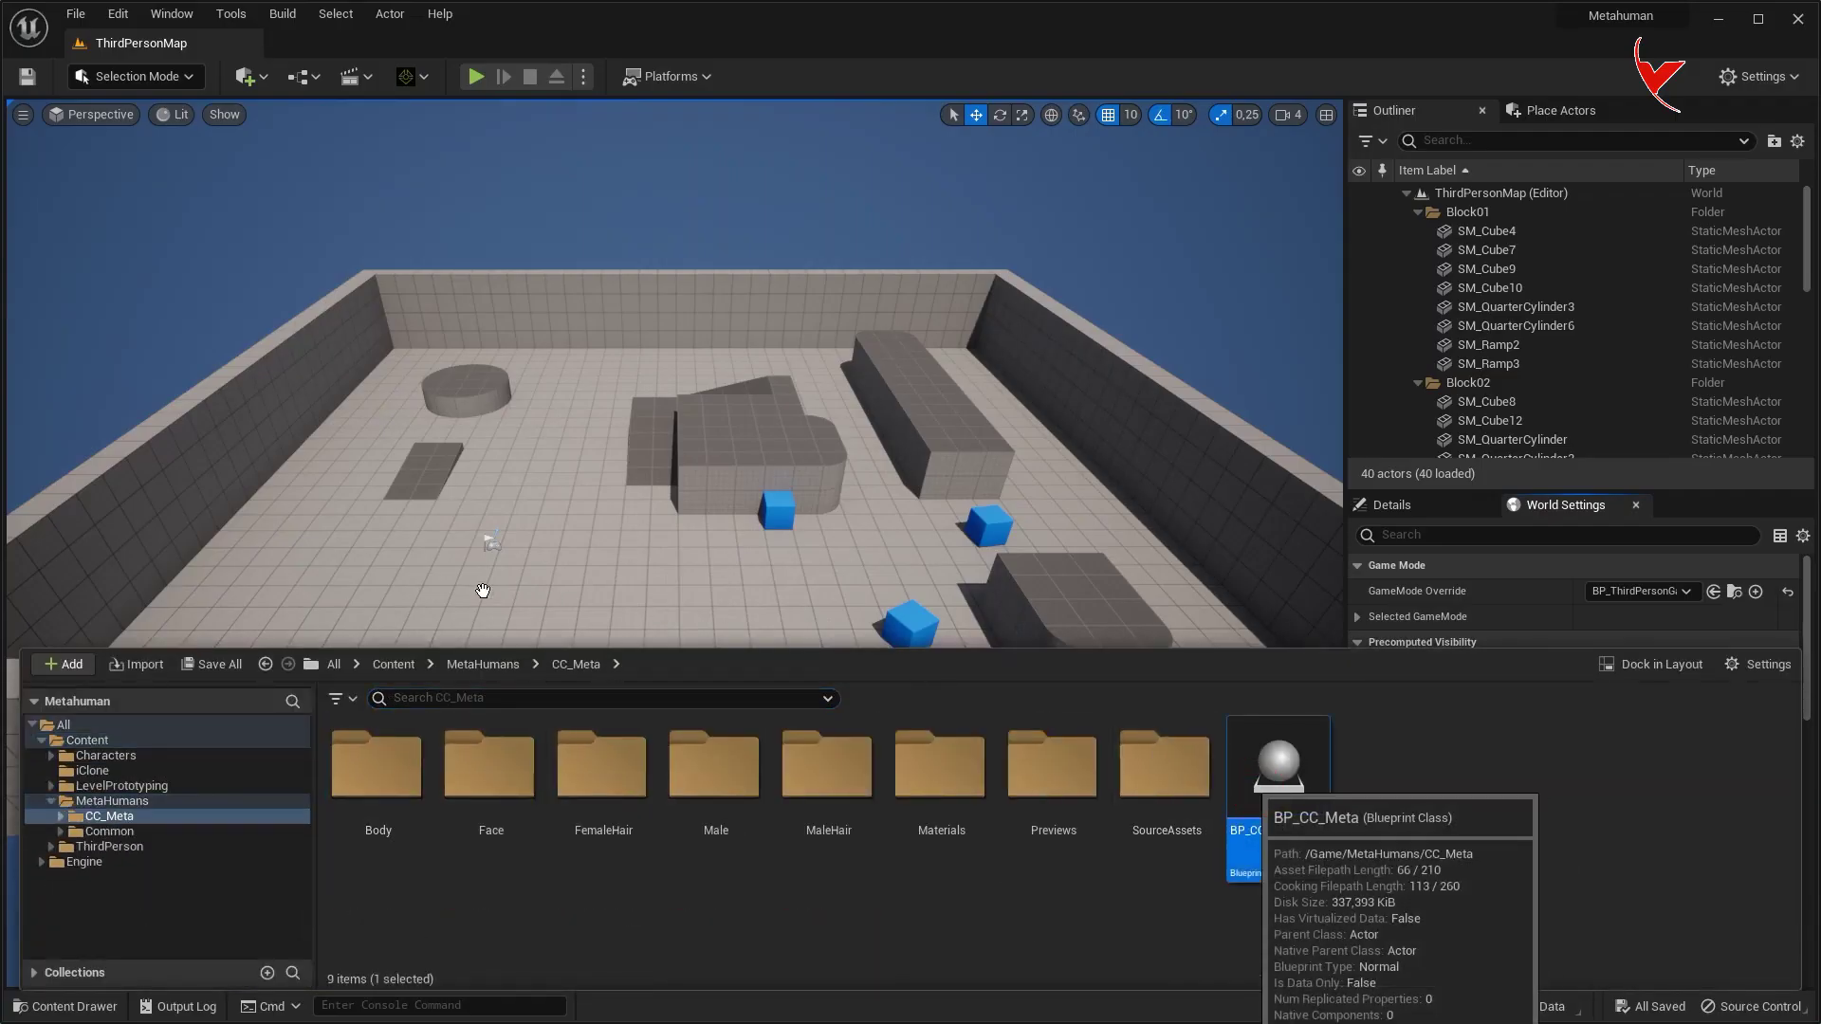
{"action": "left_click_drag", "start_coordinate": [483, 591], "coordinate": [484, 594]}
{"action": "key", "text": "f"}
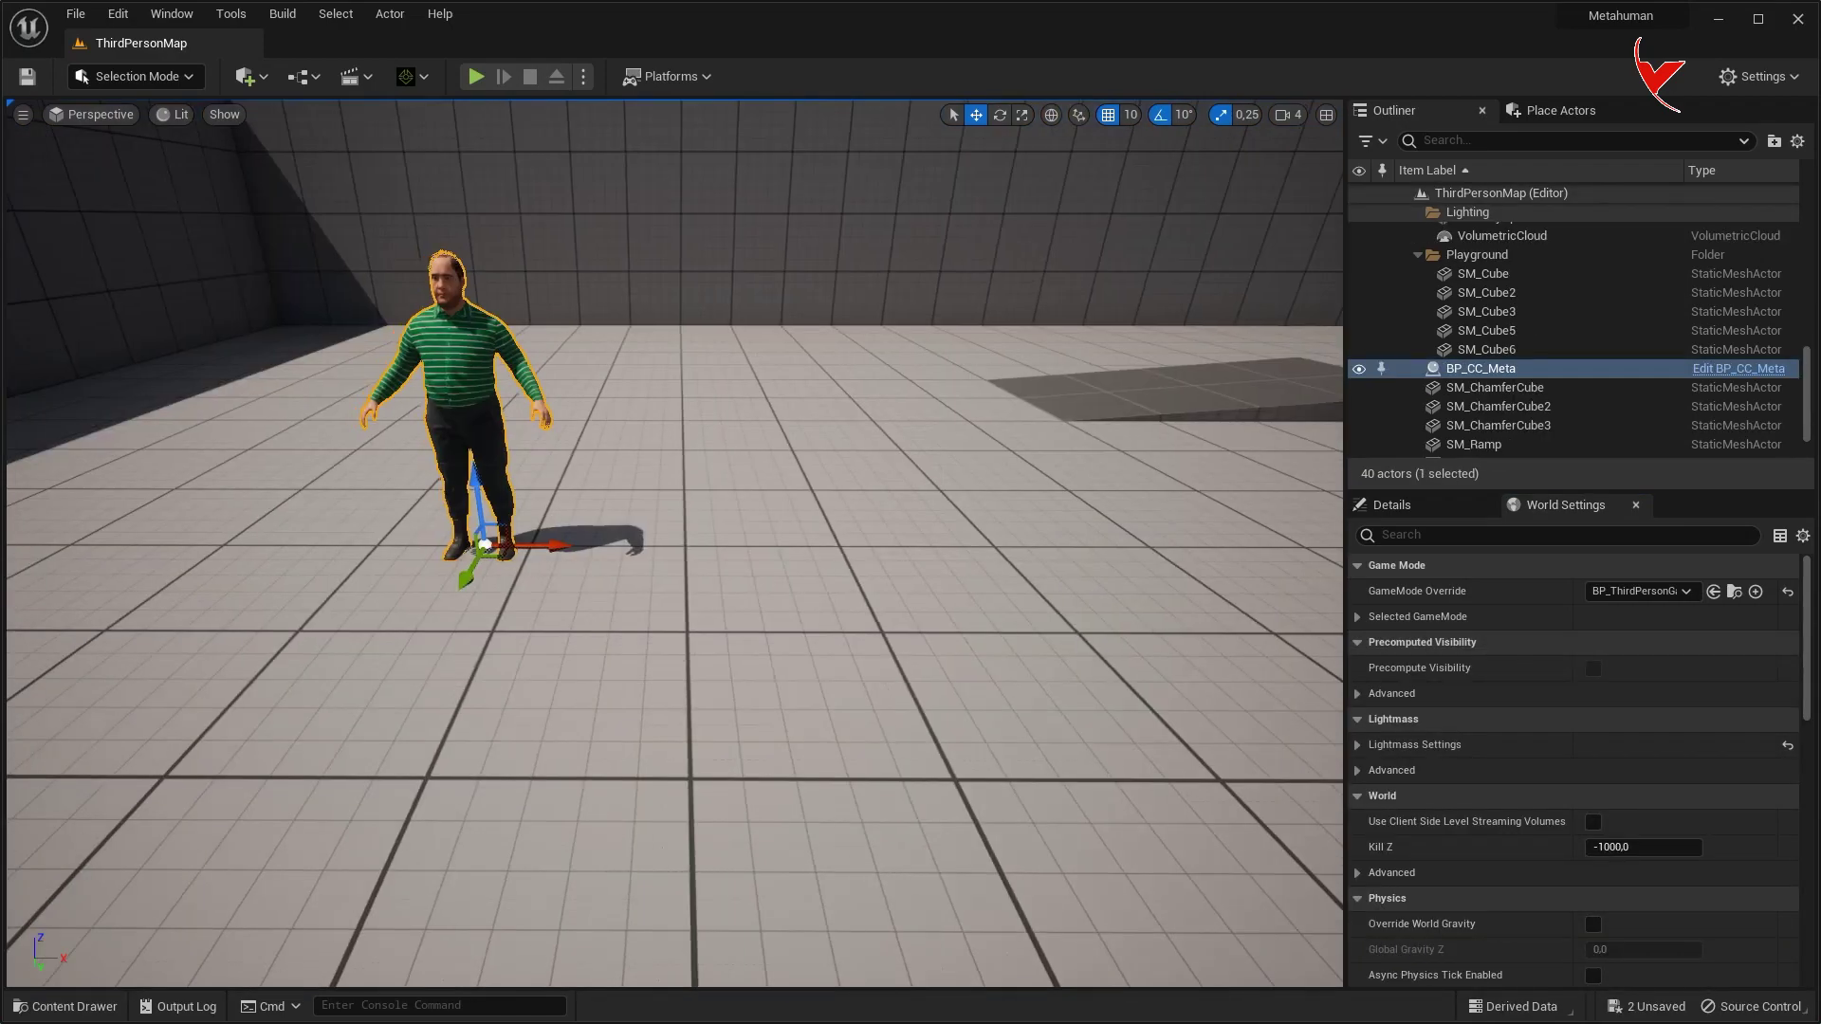
{"action": "left_click", "coordinate": [1722, 21]}
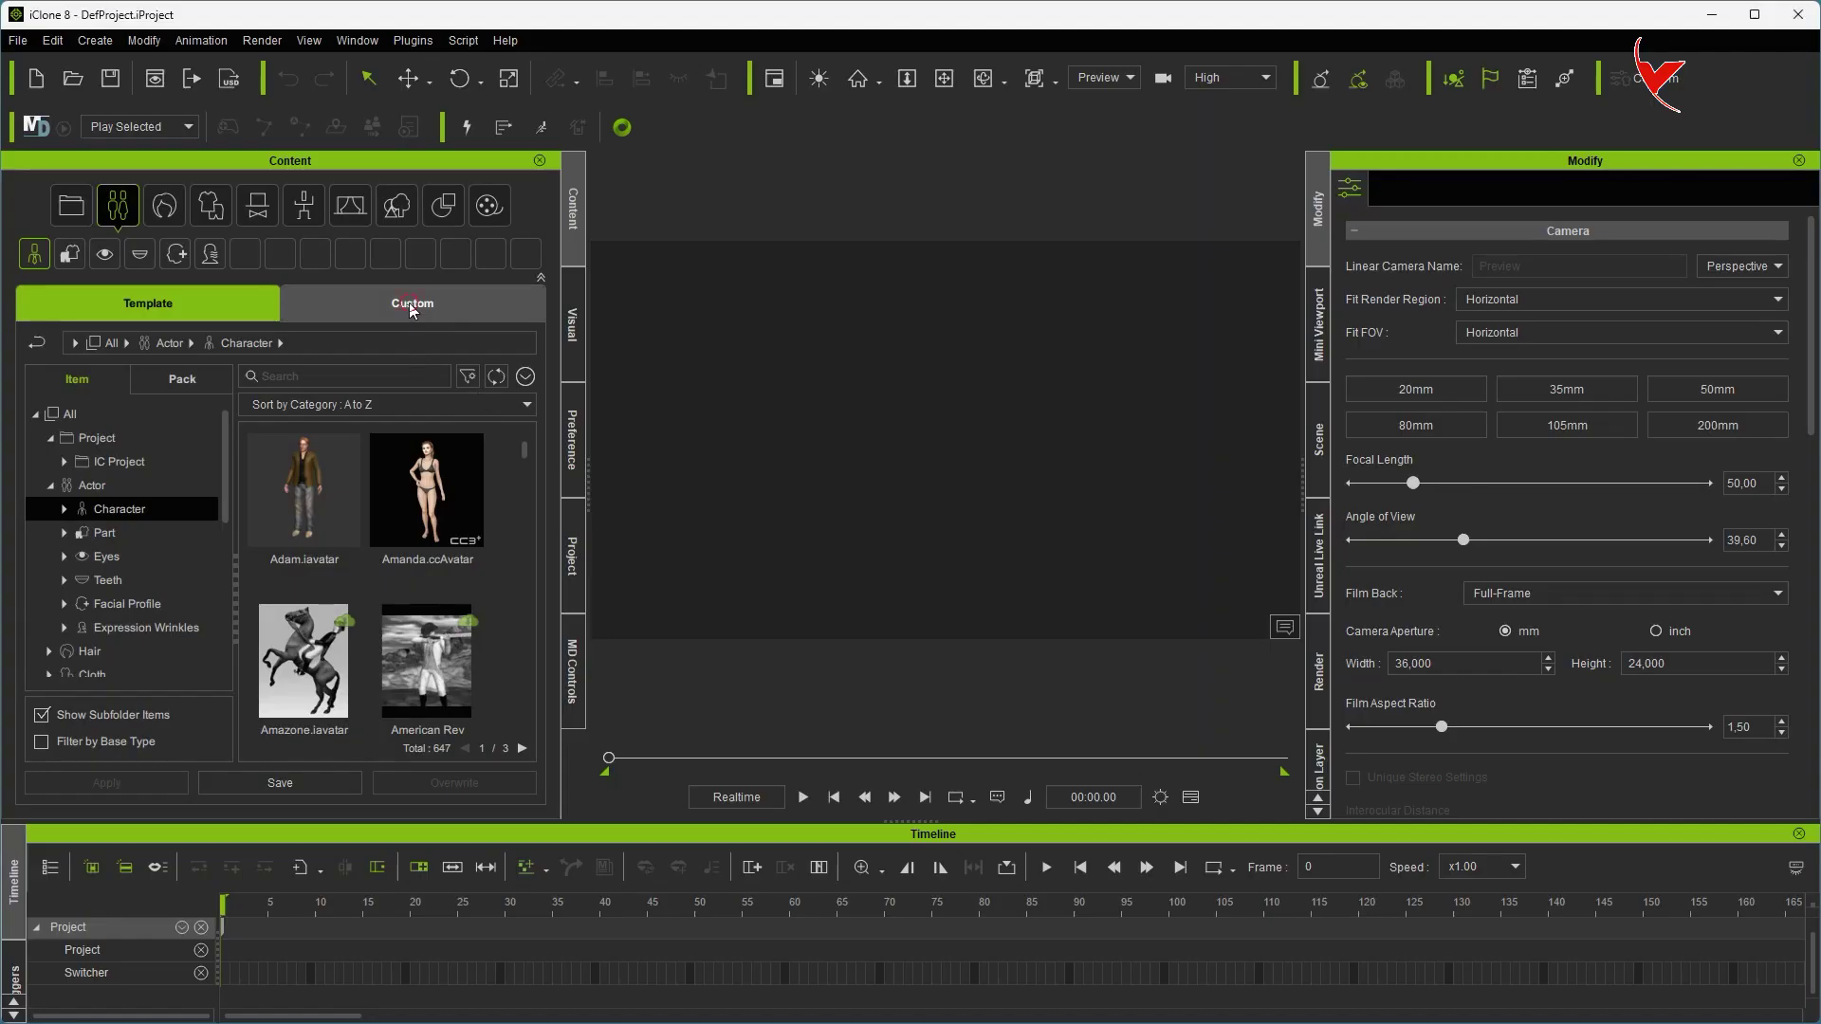
Step: Create a MetaHumanDummy subfolder under Custom > Character in iClone's Content panel
{"action": "left_click", "coordinate": [413, 307]}
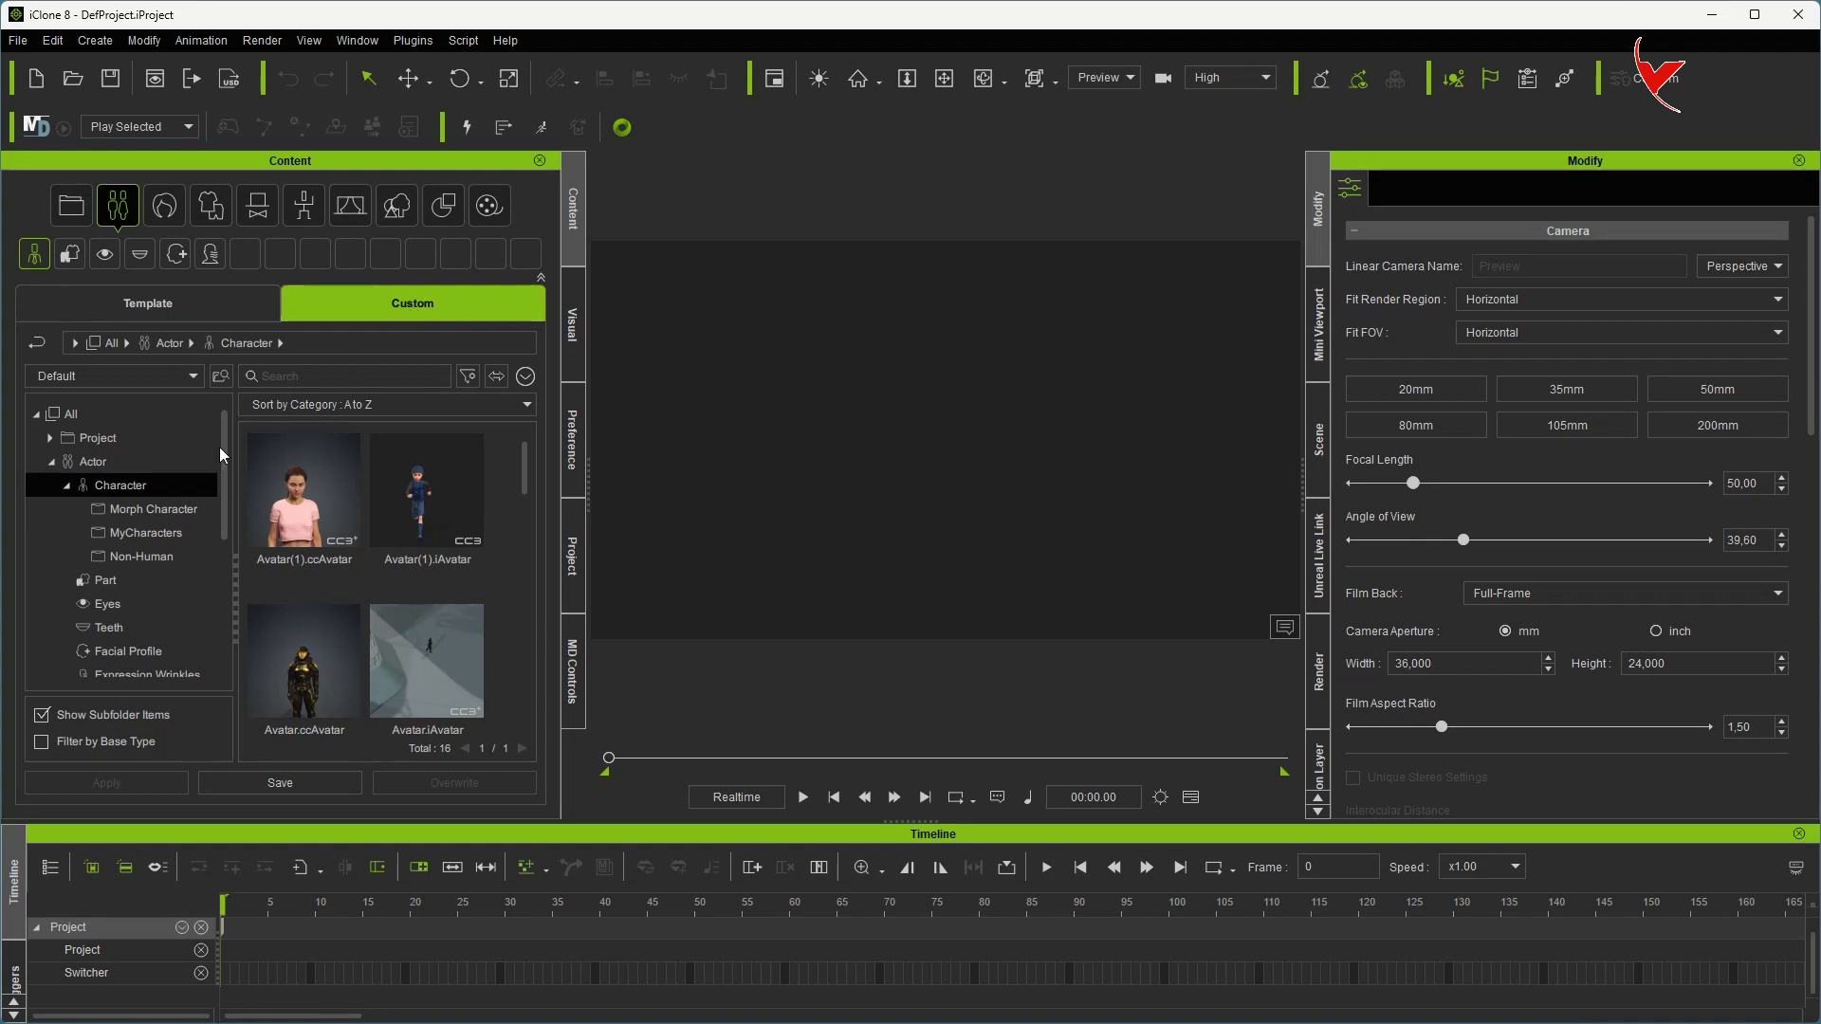
{"action": "right_click", "coordinate": [155, 491]}
{"action": "left_click", "coordinate": [264, 556]}
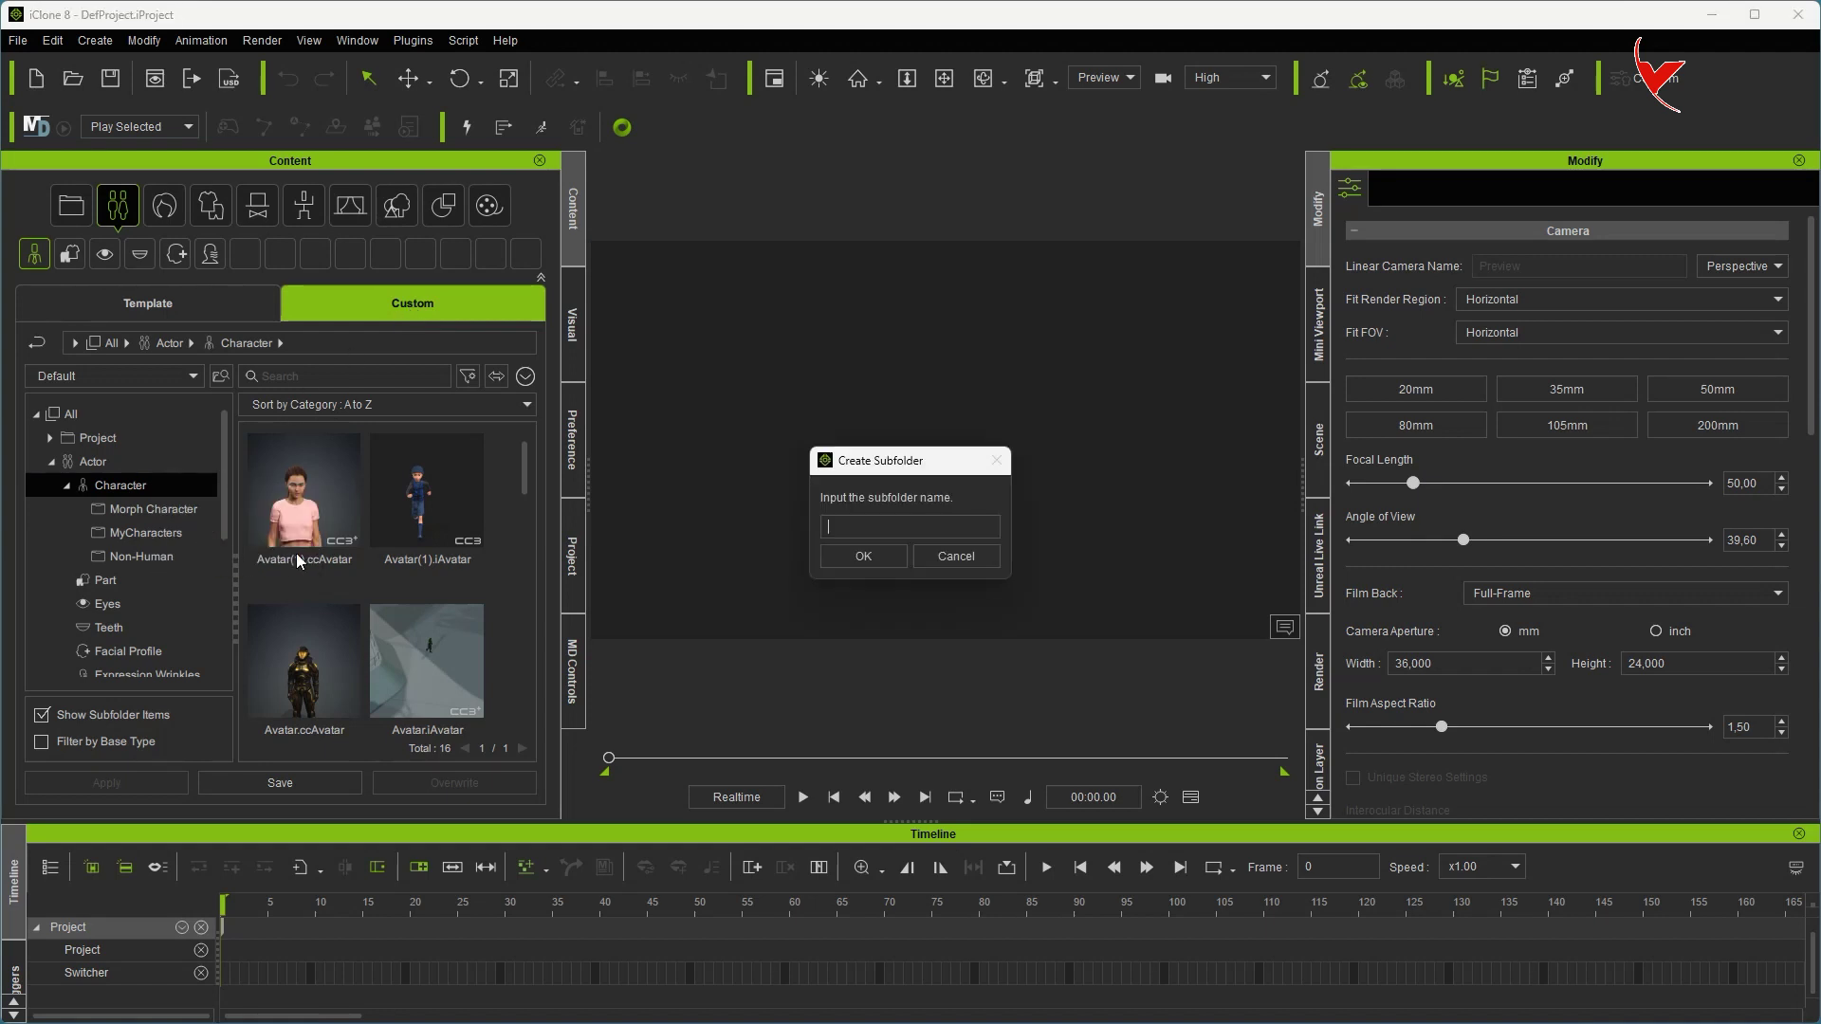
{"action": "type", "text": "MetaHumanDummy"}
{"action": "left_click", "coordinate": [873, 559]}
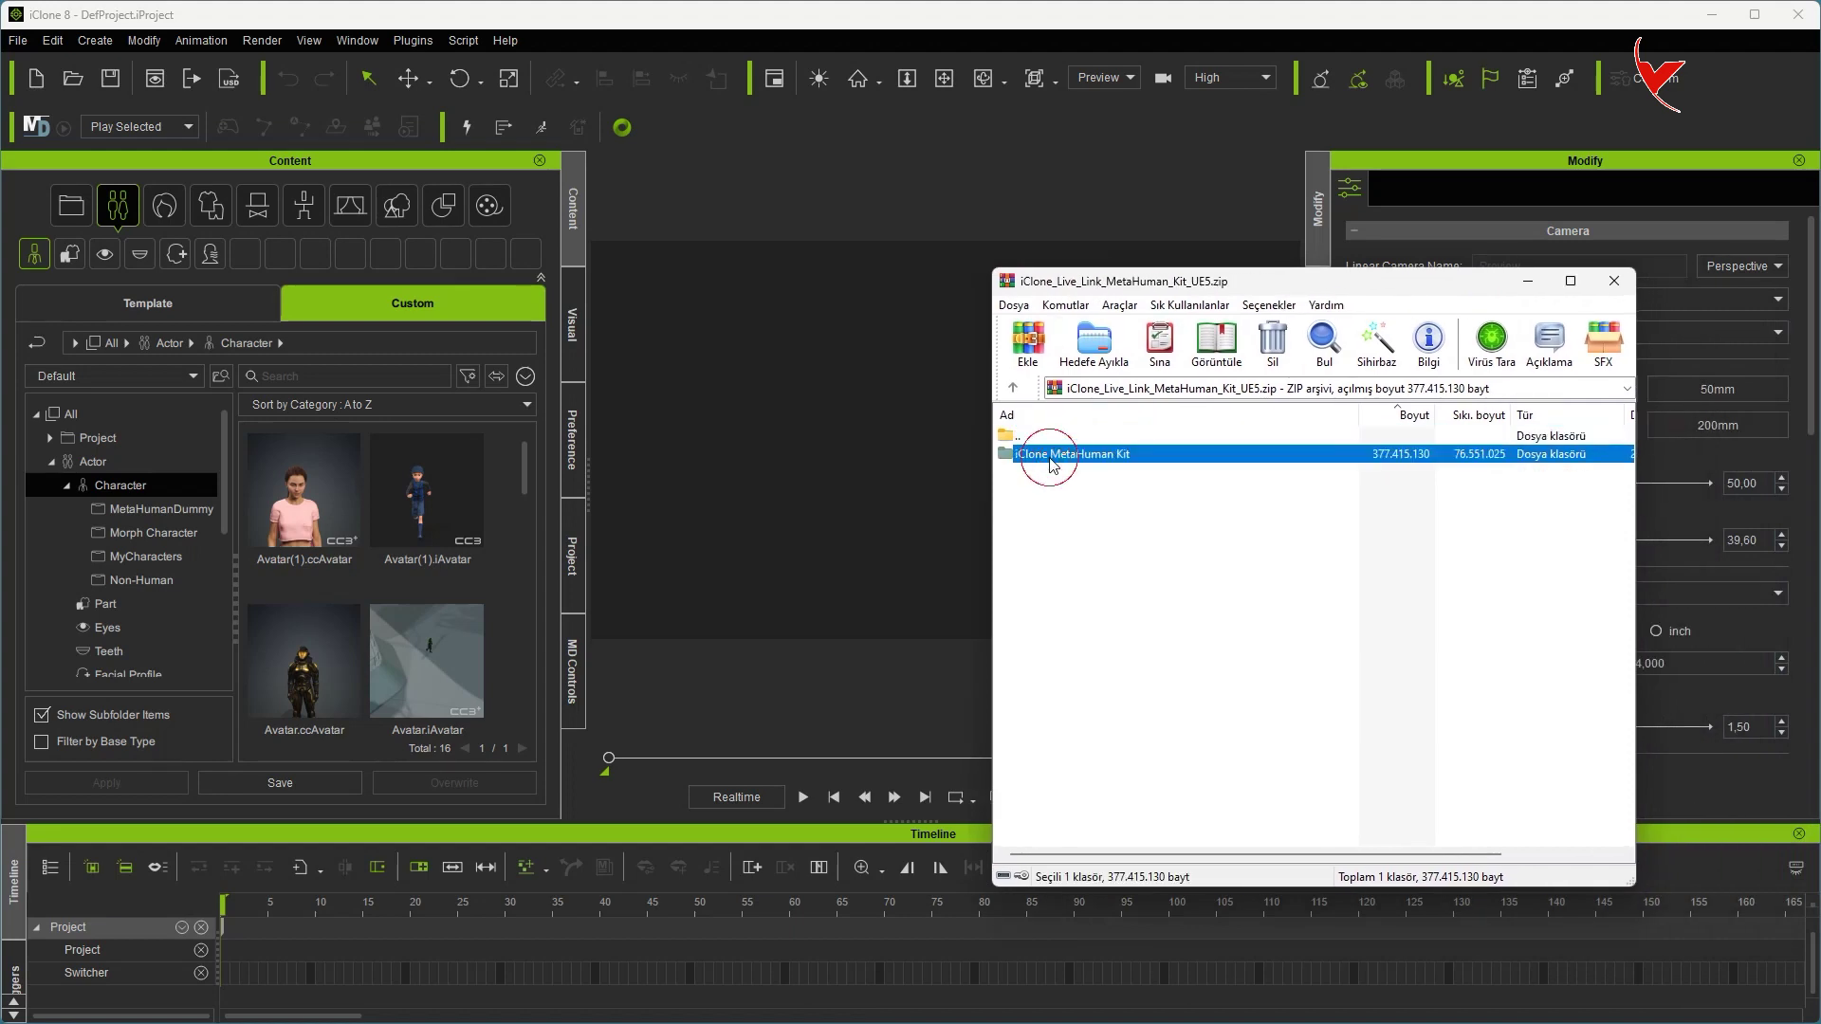
Step: Drag all 18 .iAvatar files from 'MetaHuman Dummies for iClone 8' into iClone's Character library
{"action": "double_click", "coordinate": [1049, 453]}
{"action": "double_click", "coordinate": [1086, 471]}
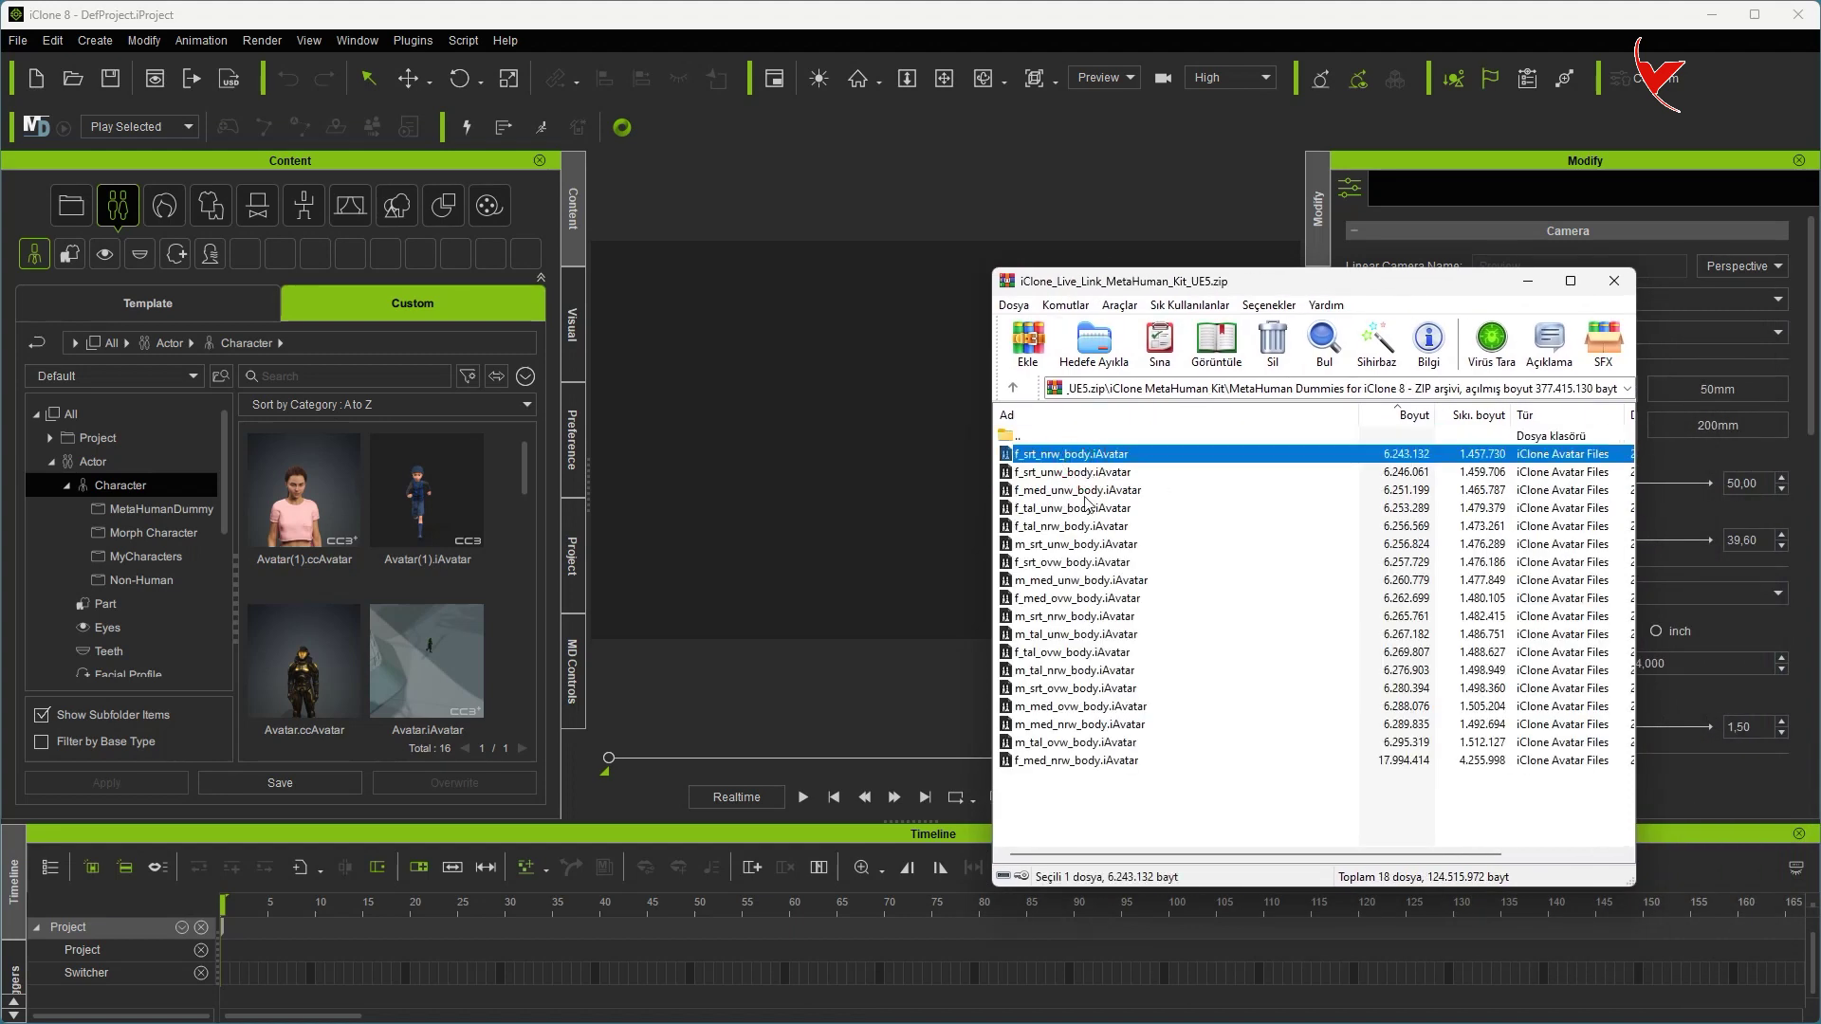
{"action": "left_click", "coordinate": [1096, 762], "text": "shift"}
{"action": "left_click_drag", "start_coordinate": [514, 588], "coordinate": [514, 589]}
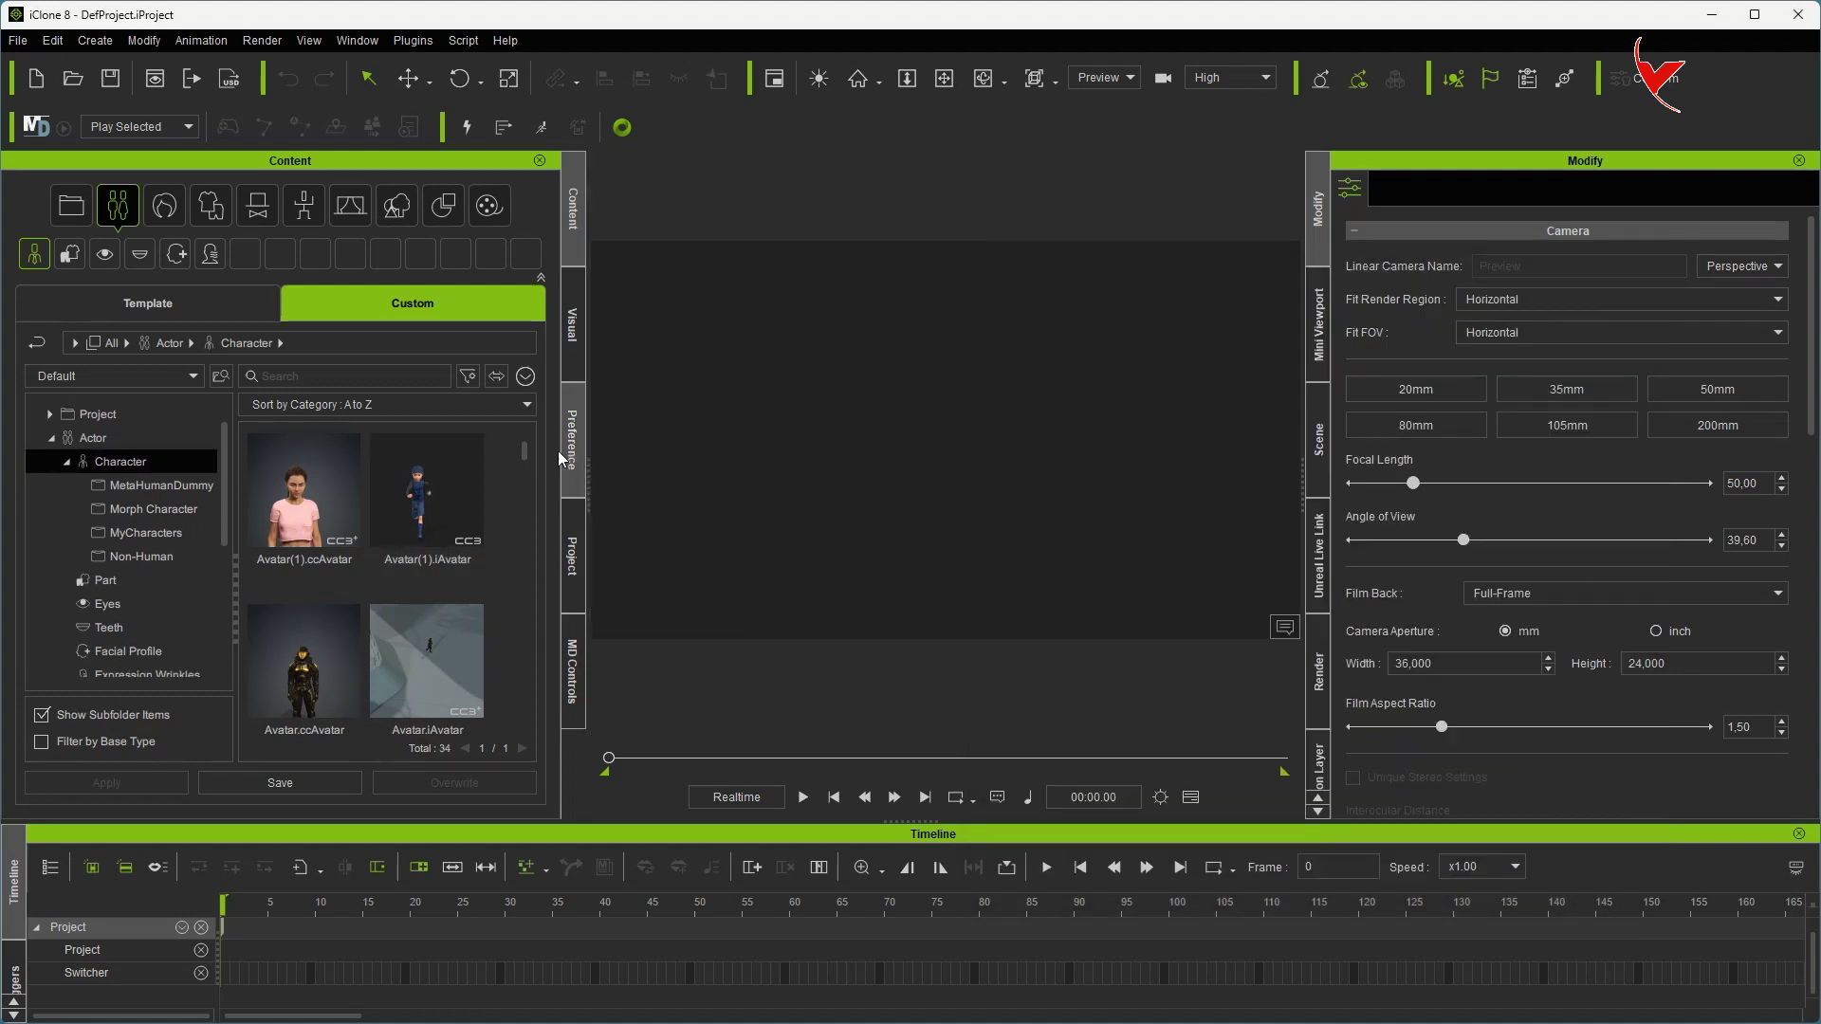
Step: Move the female dummy avatars, f_med_nrw_body through the f_tal ones, into MetaHumanDummy
{"action": "scroll", "coordinate": [528, 454], "scroll_direction": "down", "scroll_amount": 3}
{"action": "scroll", "coordinate": [457, 482], "scroll_direction": "down", "scroll_amount": 3}
{"action": "left_click", "coordinate": [459, 487]}
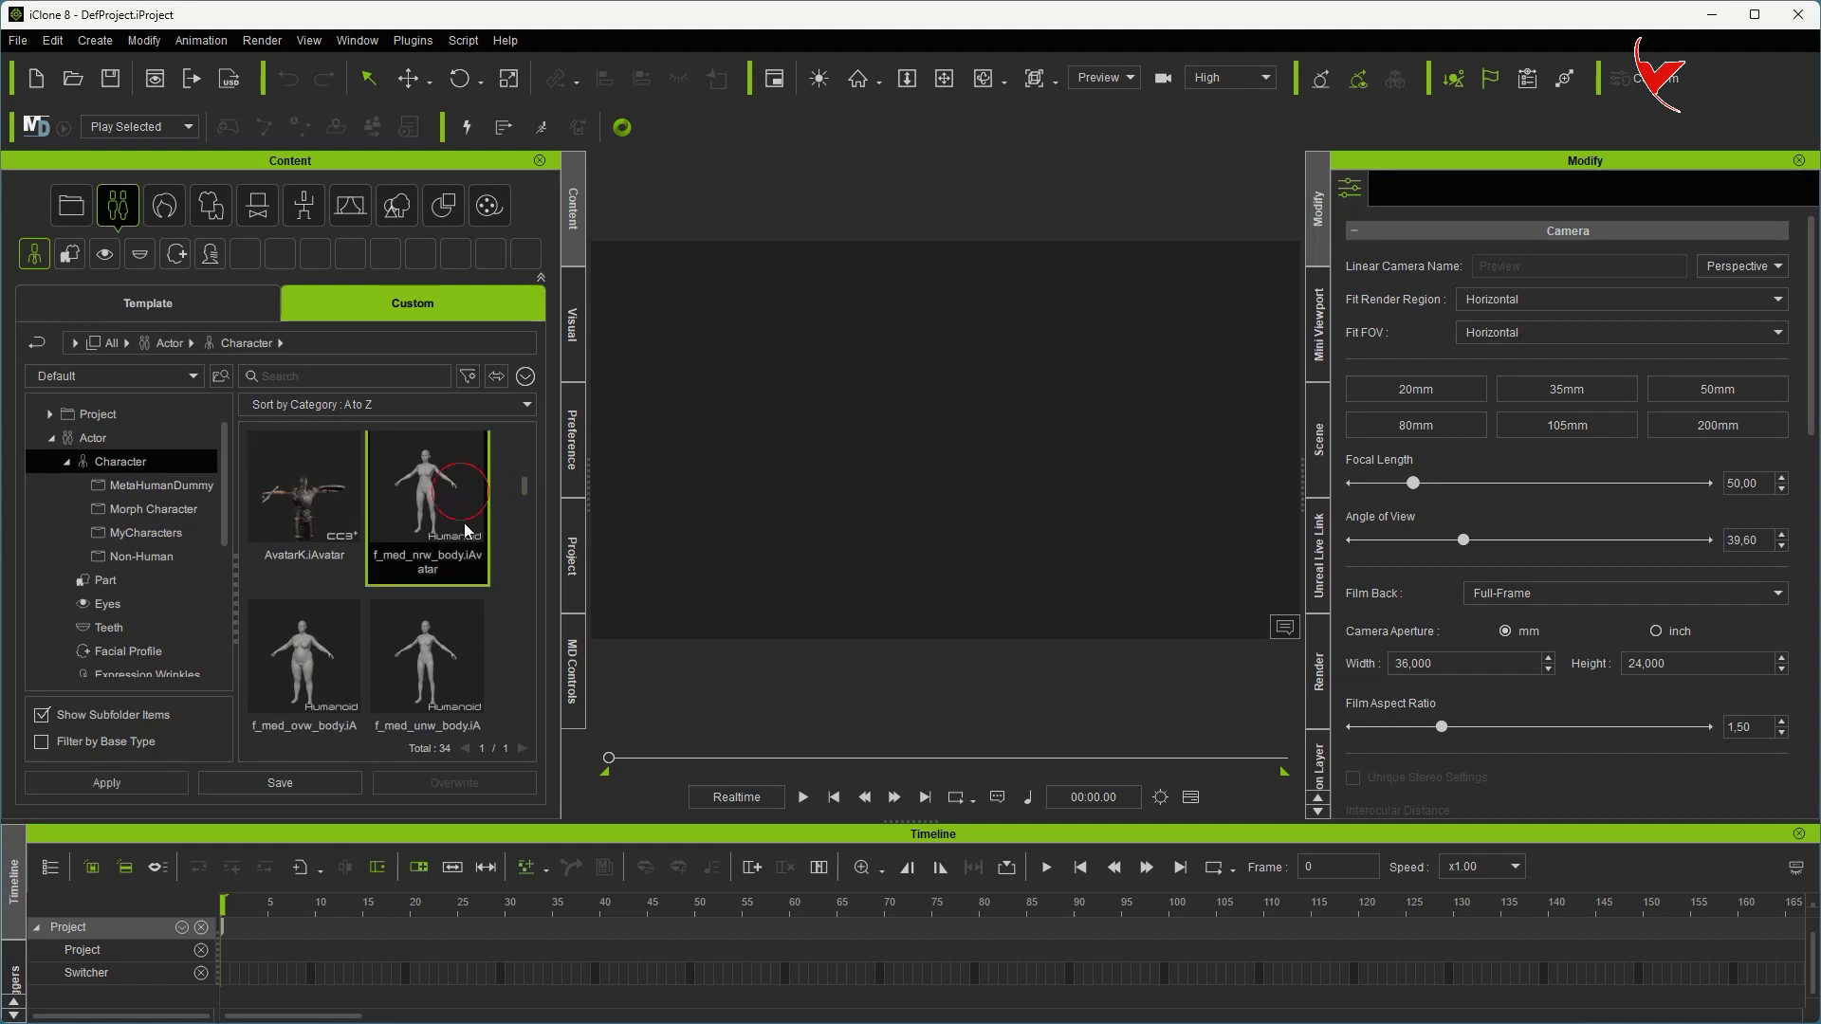
{"action": "scroll", "coordinate": [424, 670], "scroll_direction": "down", "scroll_amount": 1}
{"action": "scroll", "coordinate": [424, 669], "scroll_direction": "down", "scroll_amount": 2}
{"action": "scroll", "coordinate": [429, 509], "scroll_direction": "down", "scroll_amount": 3}
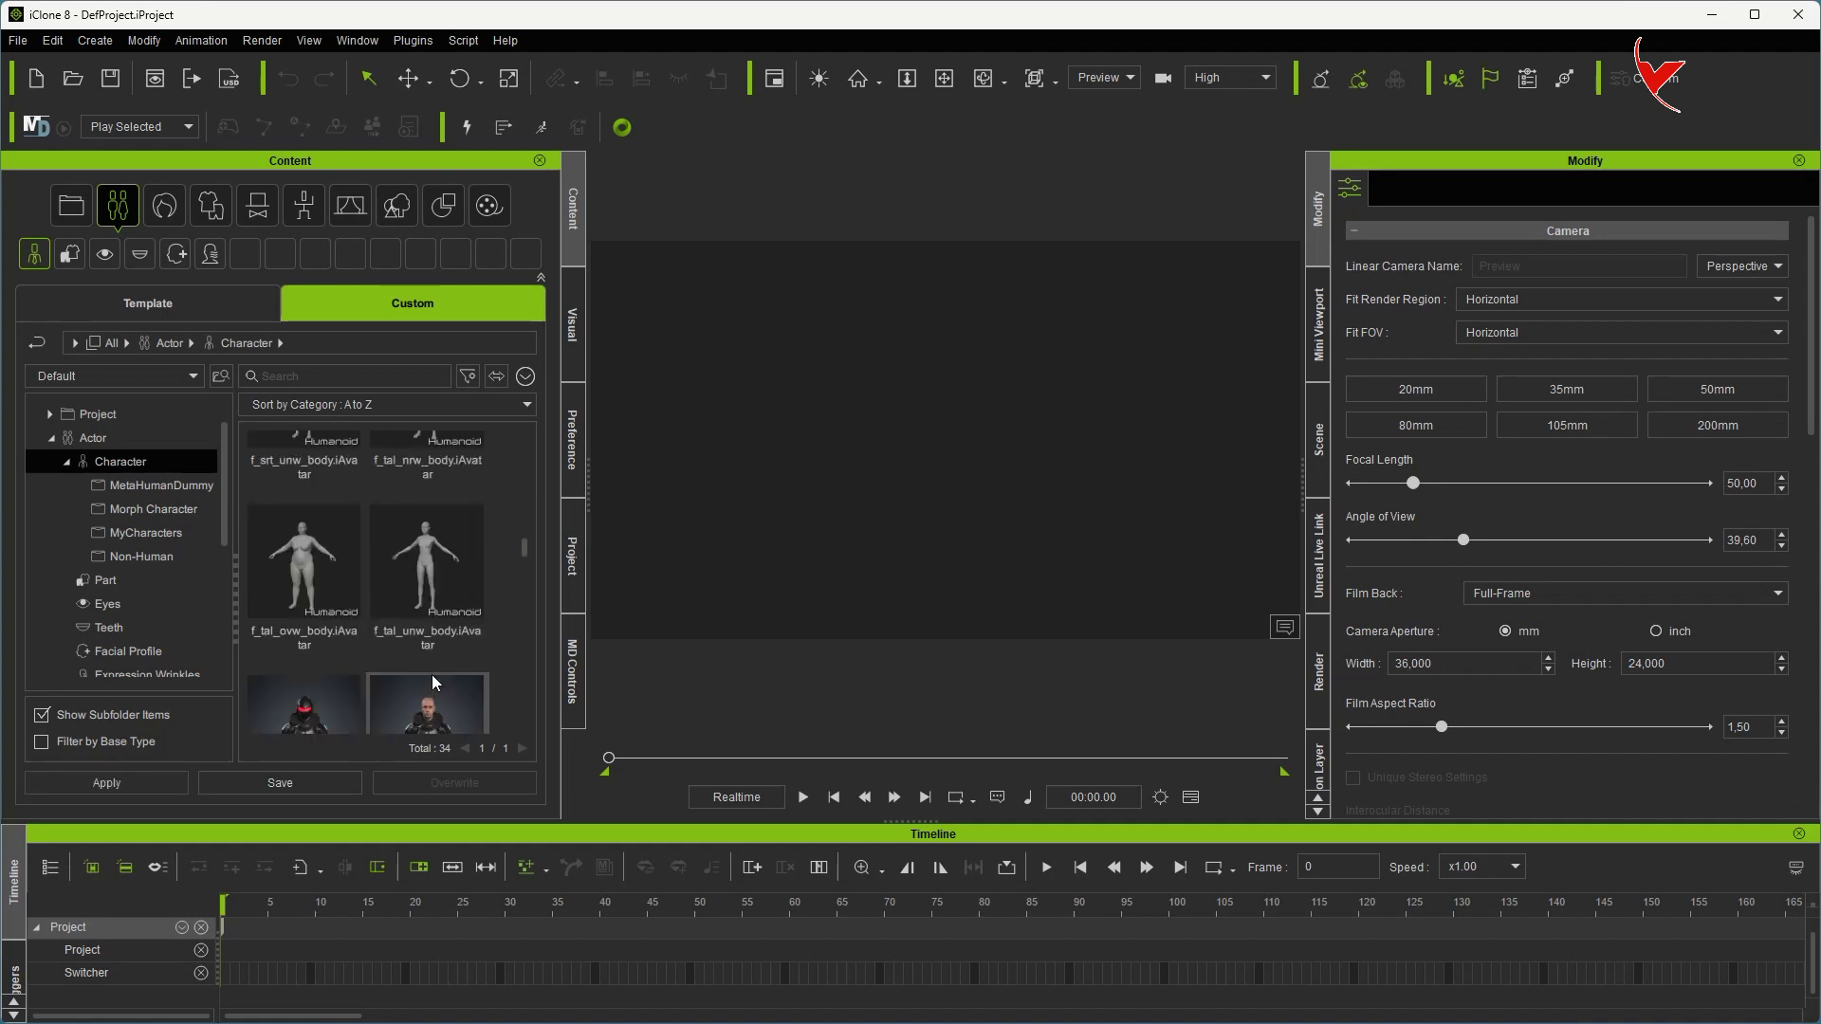
{"action": "left_click", "coordinate": [413, 493], "text": "shift"}
{"action": "left_click_drag", "start_coordinate": [308, 500], "coordinate": [174, 486]}
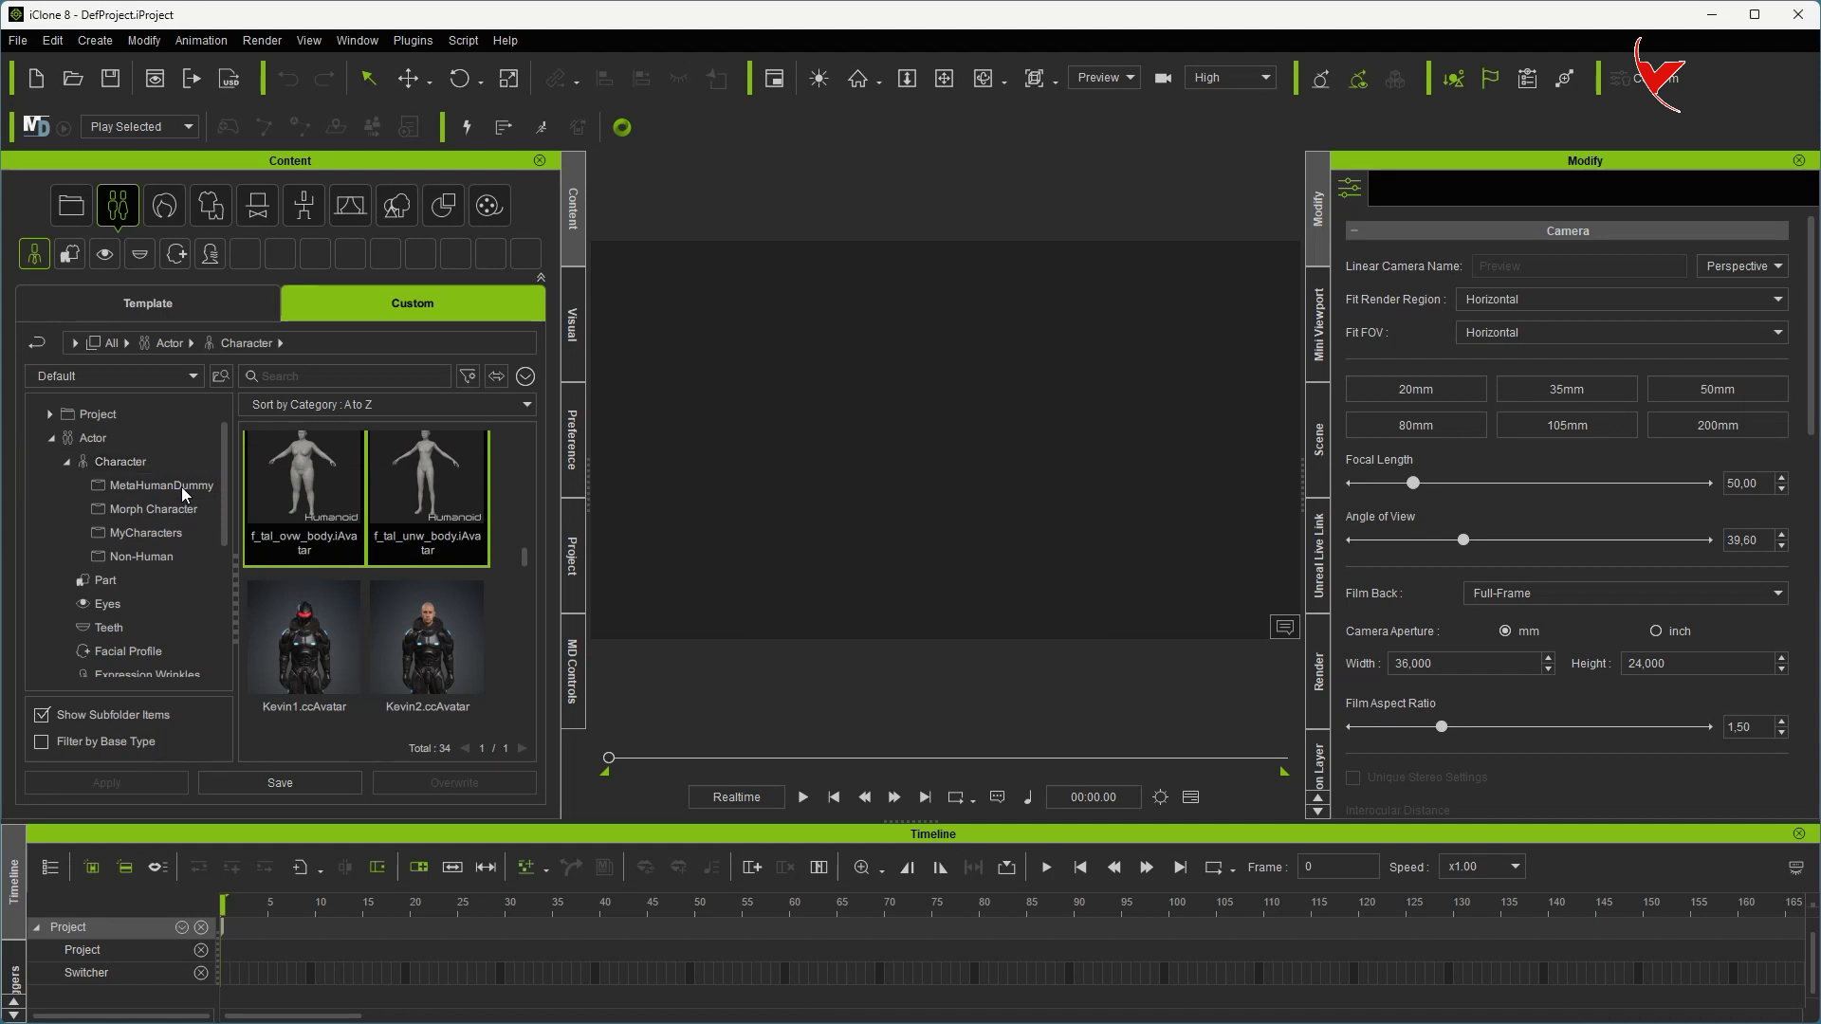
Step: Move the male dummy avatars, m_med_nrw_body through the m_tal ones, into MetaHumanDummy
{"action": "scroll", "coordinate": [407, 579], "scroll_direction": "down", "scroll_amount": 2}
{"action": "scroll", "coordinate": [472, 602], "scroll_direction": "up", "scroll_amount": 3}
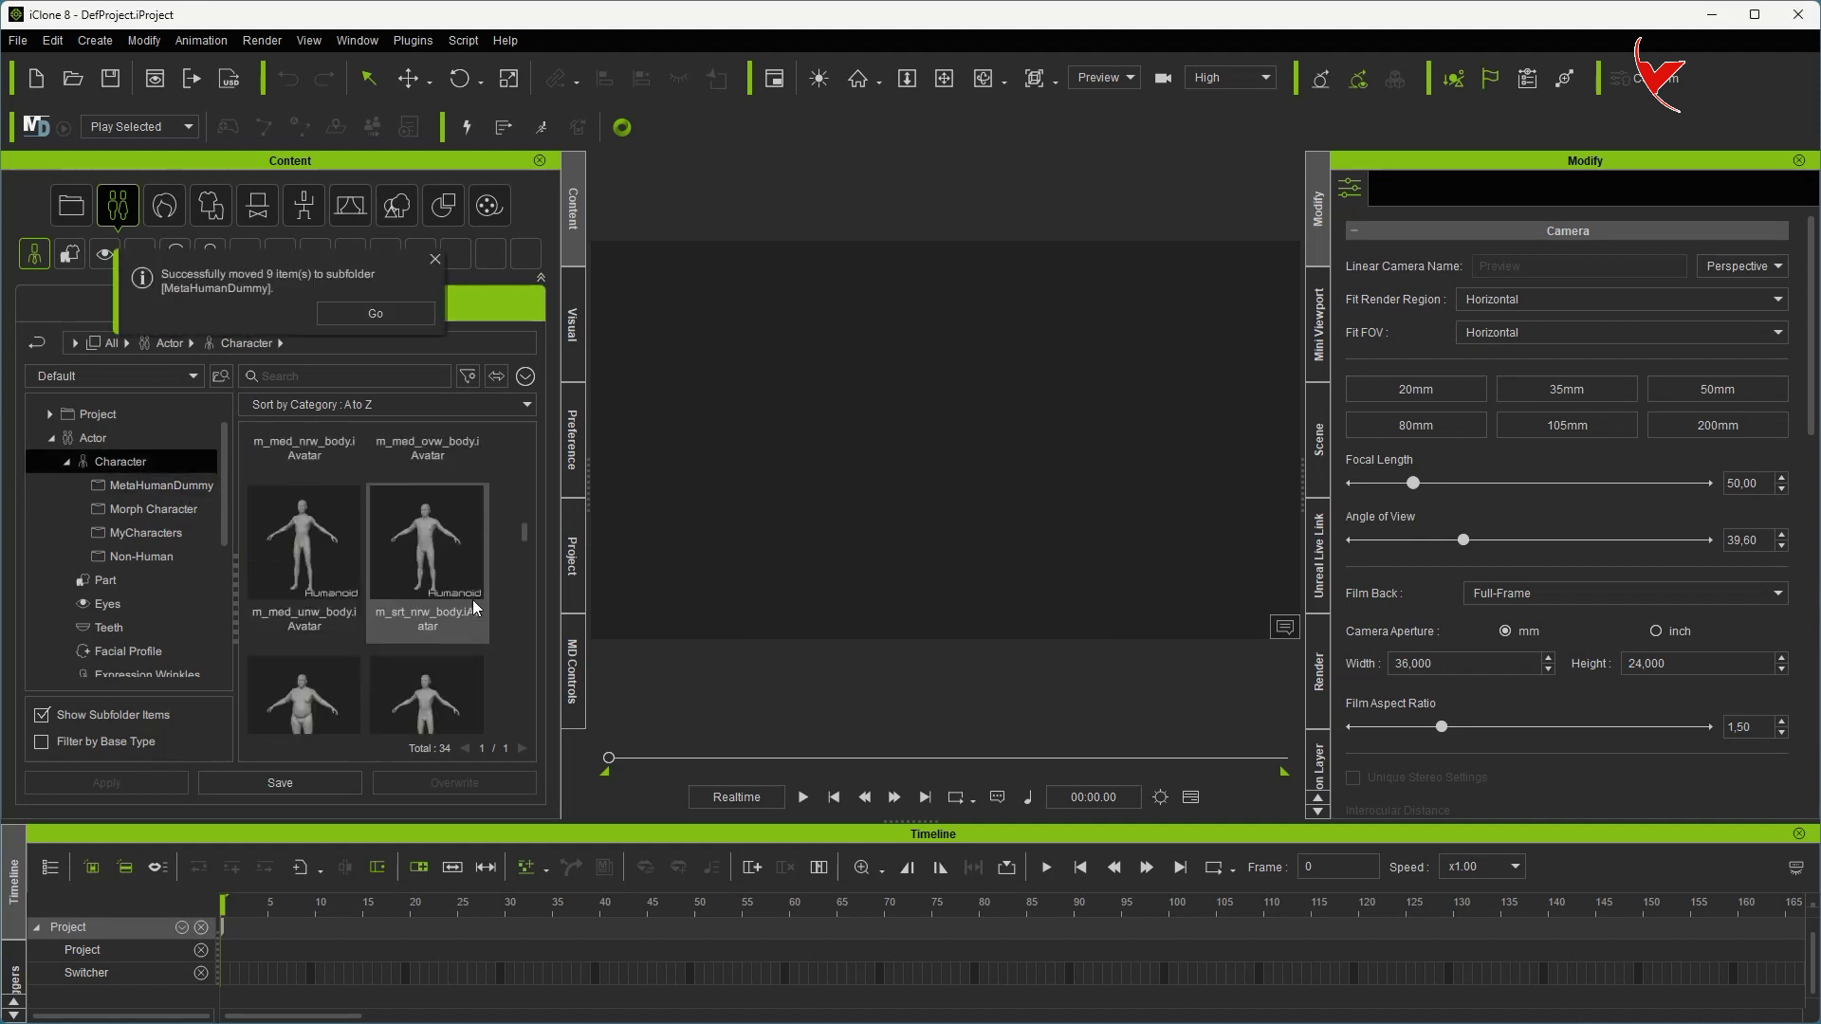
{"action": "left_click", "coordinate": [304, 597]}
{"action": "scroll", "coordinate": [408, 588], "scroll_direction": "down", "scroll_amount": 3}
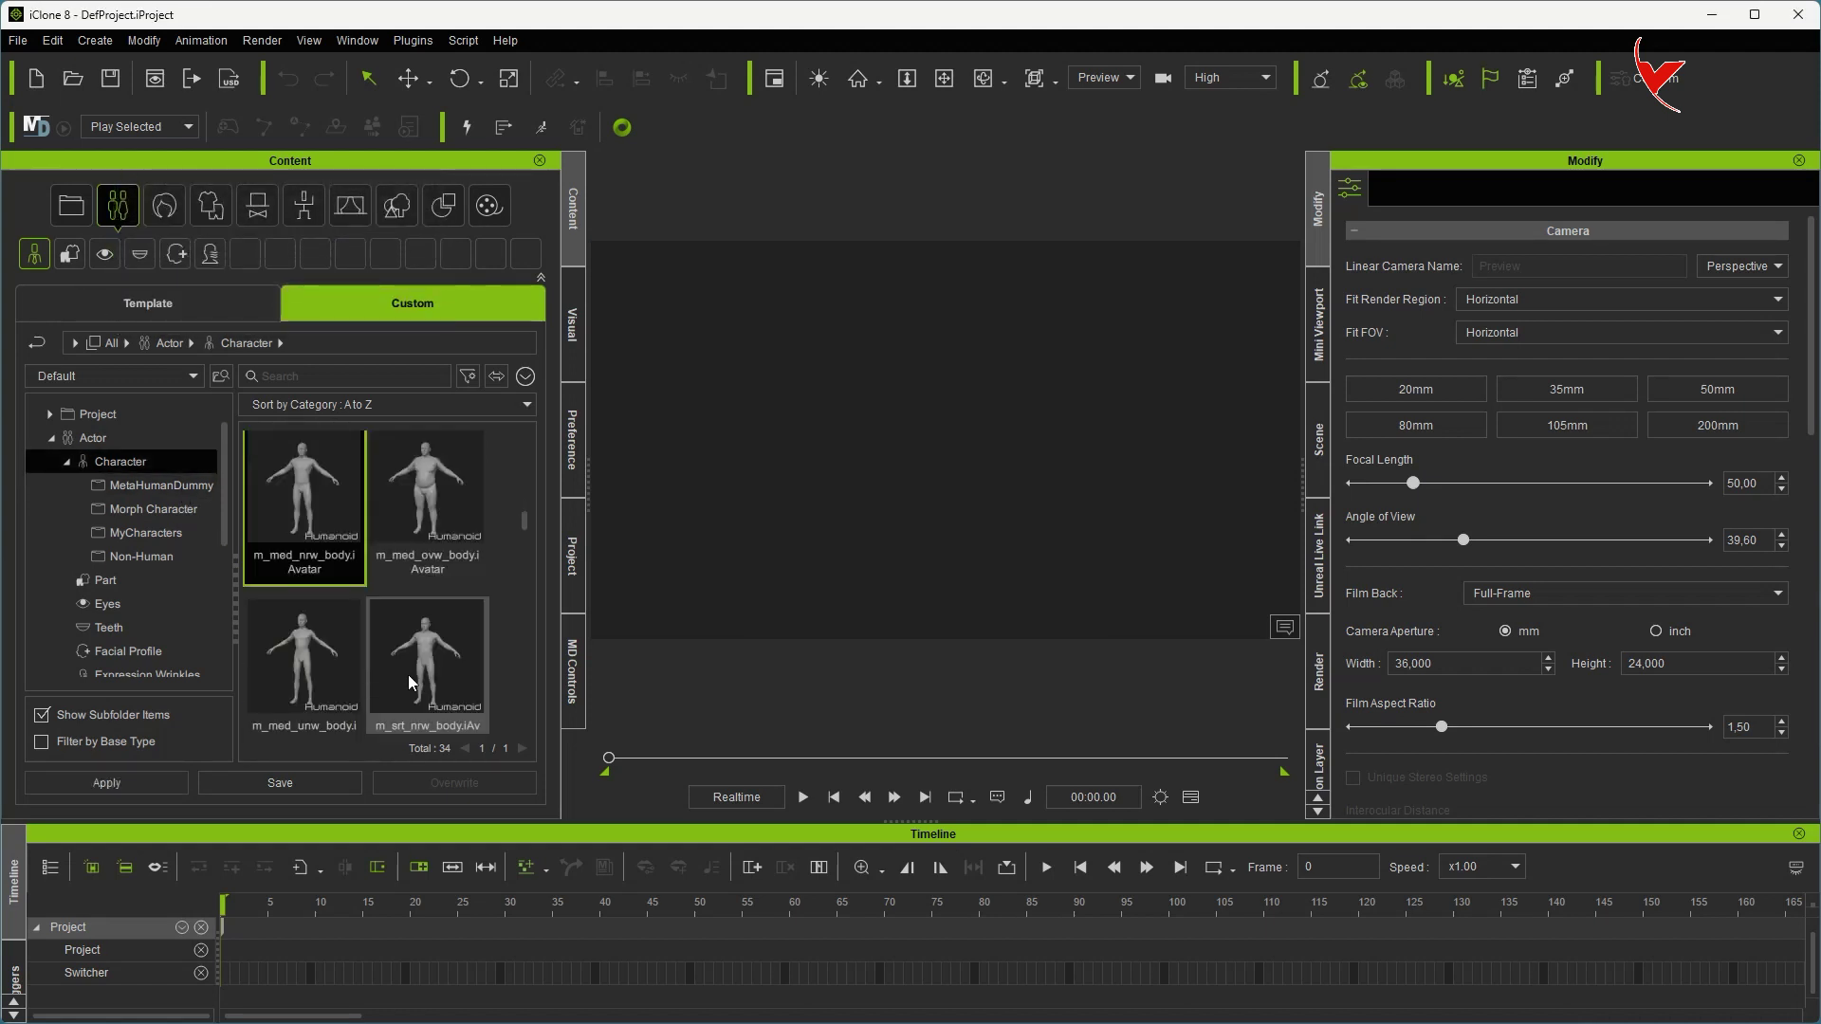
{"action": "scroll", "coordinate": [409, 687], "scroll_direction": "down", "scroll_amount": 1}
{"action": "left_click", "coordinate": [337, 629], "text": "shift"}
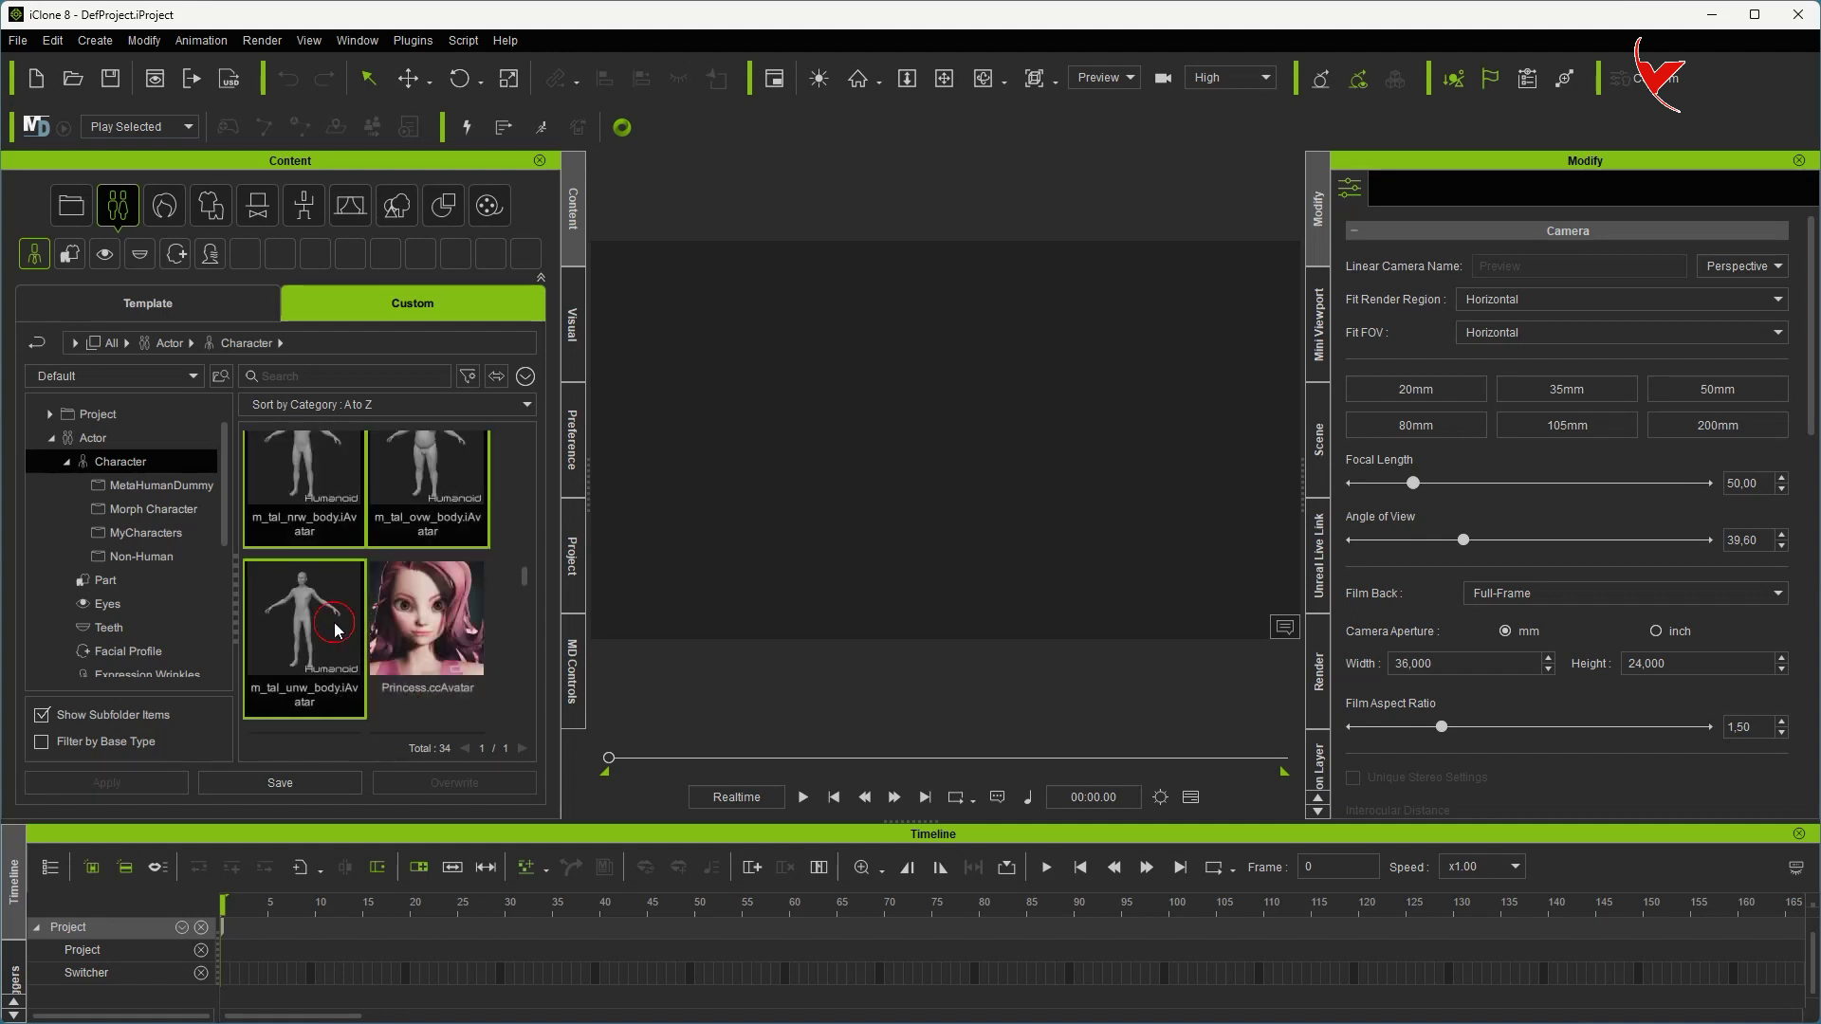
{"action": "left_click_drag", "start_coordinate": [313, 486], "coordinate": [191, 491]}
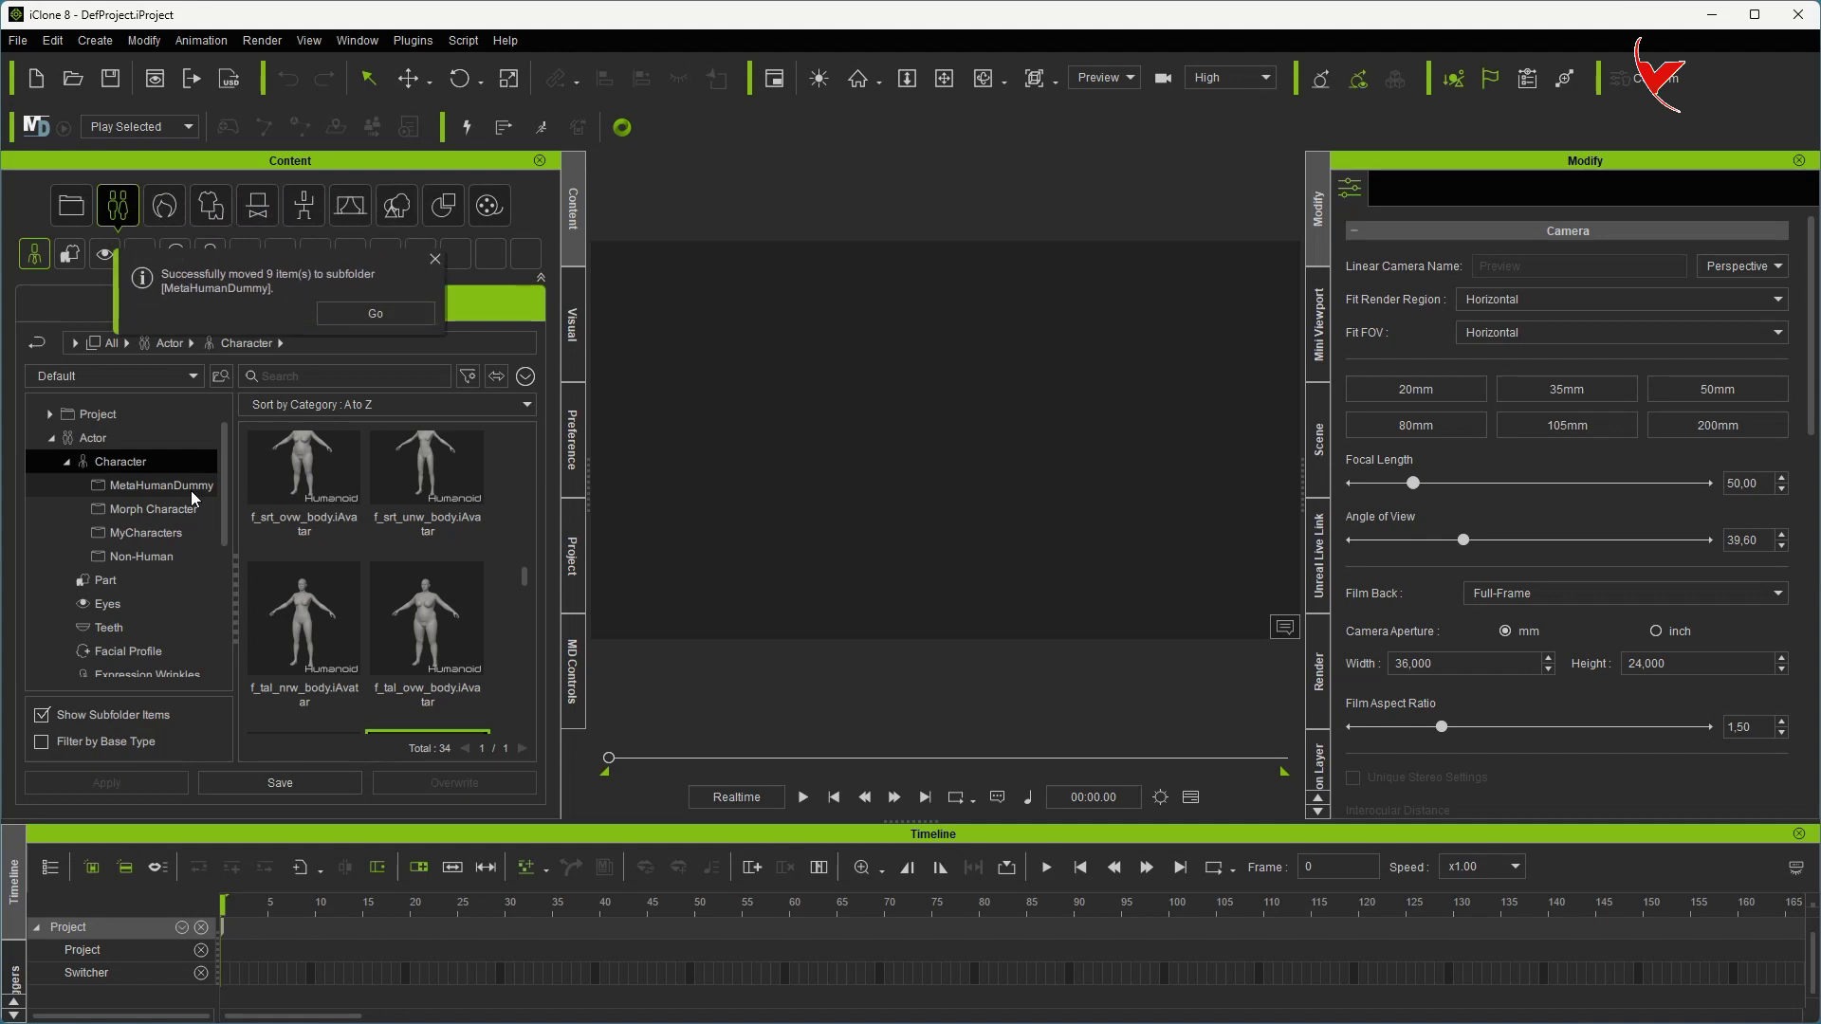
Step: Check the MetaHumanDummy folder holds all the avatars, then minimise iClone
{"action": "left_click", "coordinate": [190, 488]}
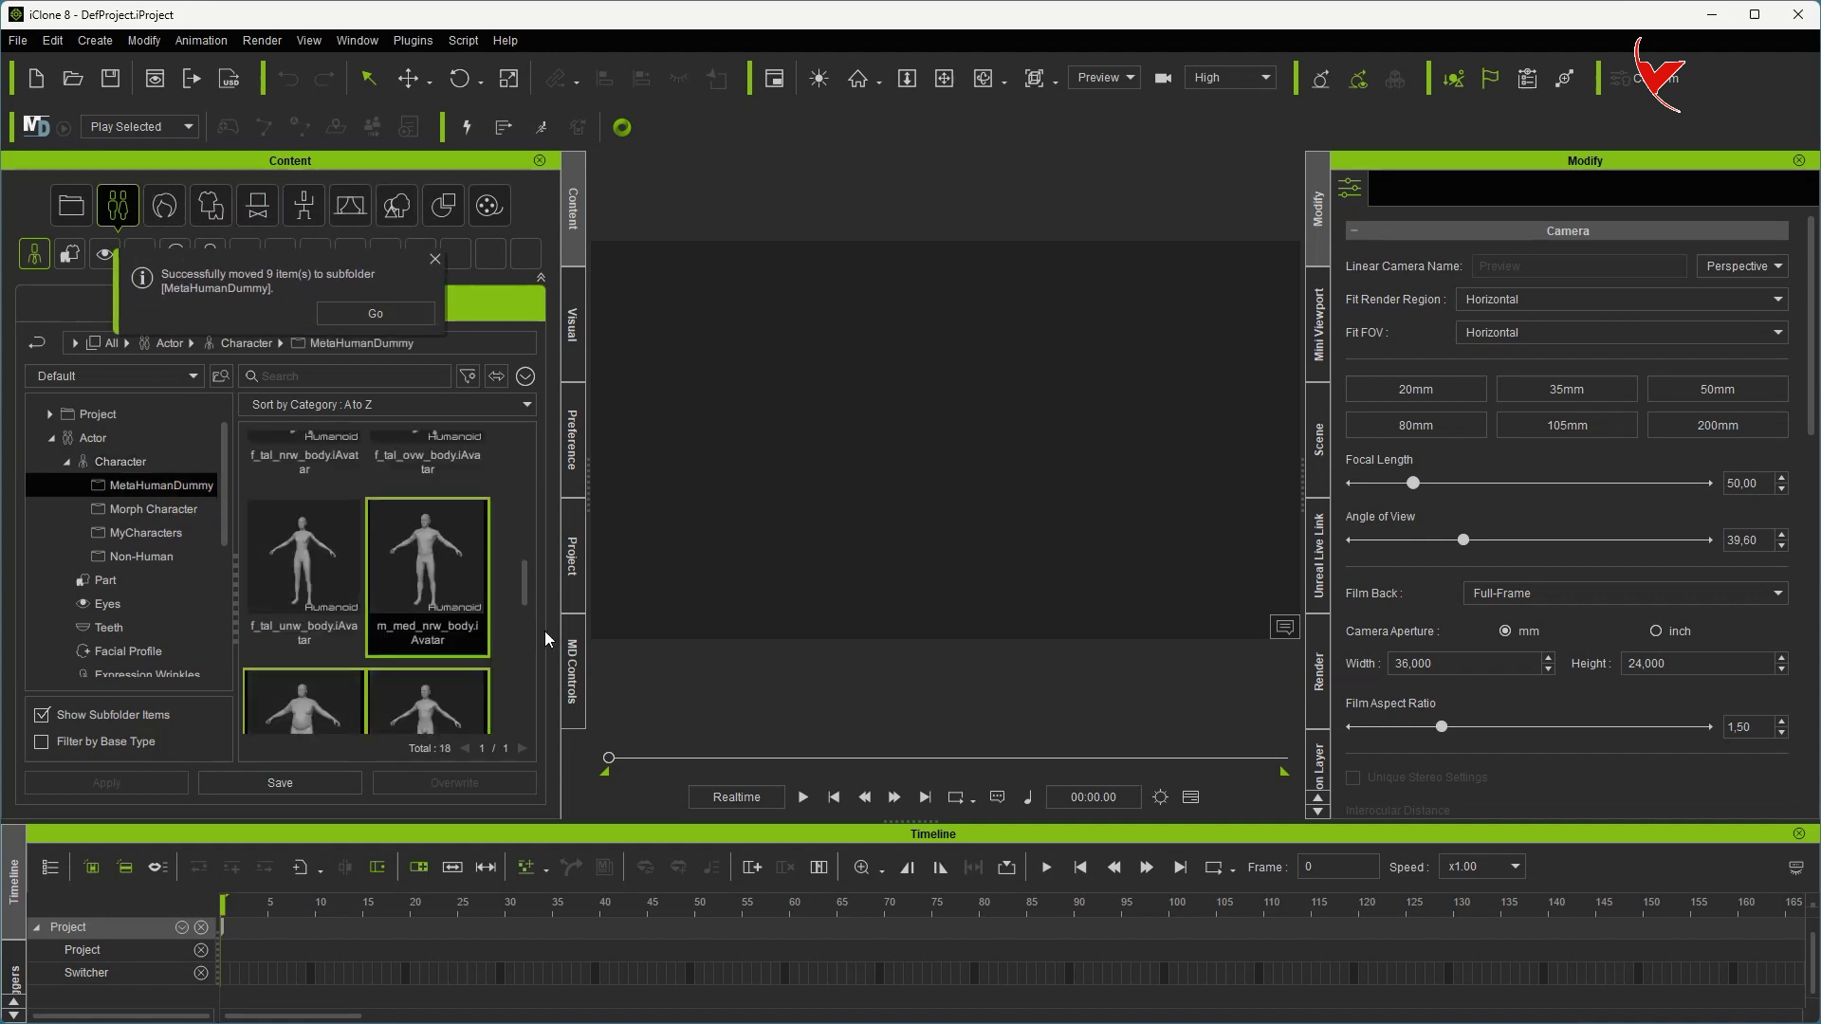
{"action": "scroll", "coordinate": [503, 622], "scroll_direction": "down", "scroll_amount": 2}
{"action": "left_click_drag", "start_coordinate": [520, 581], "coordinate": [526, 446]}
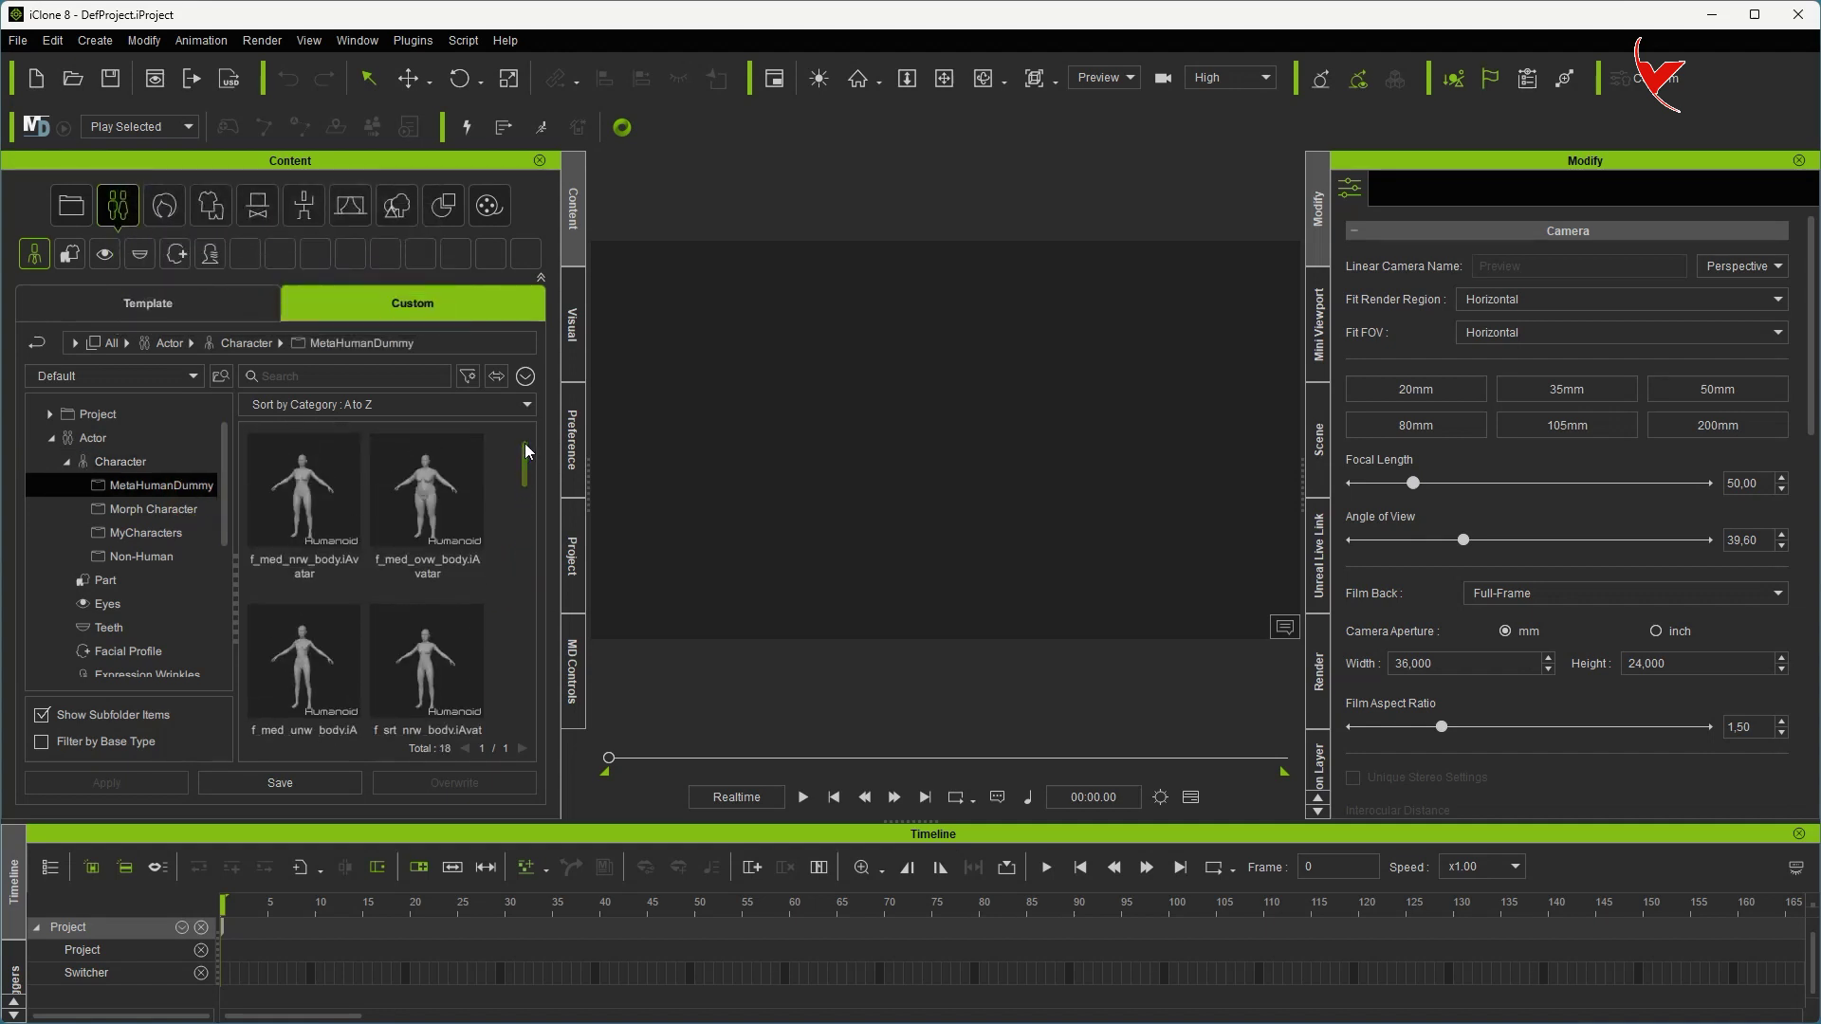
{"action": "left_click", "coordinate": [1713, 19]}
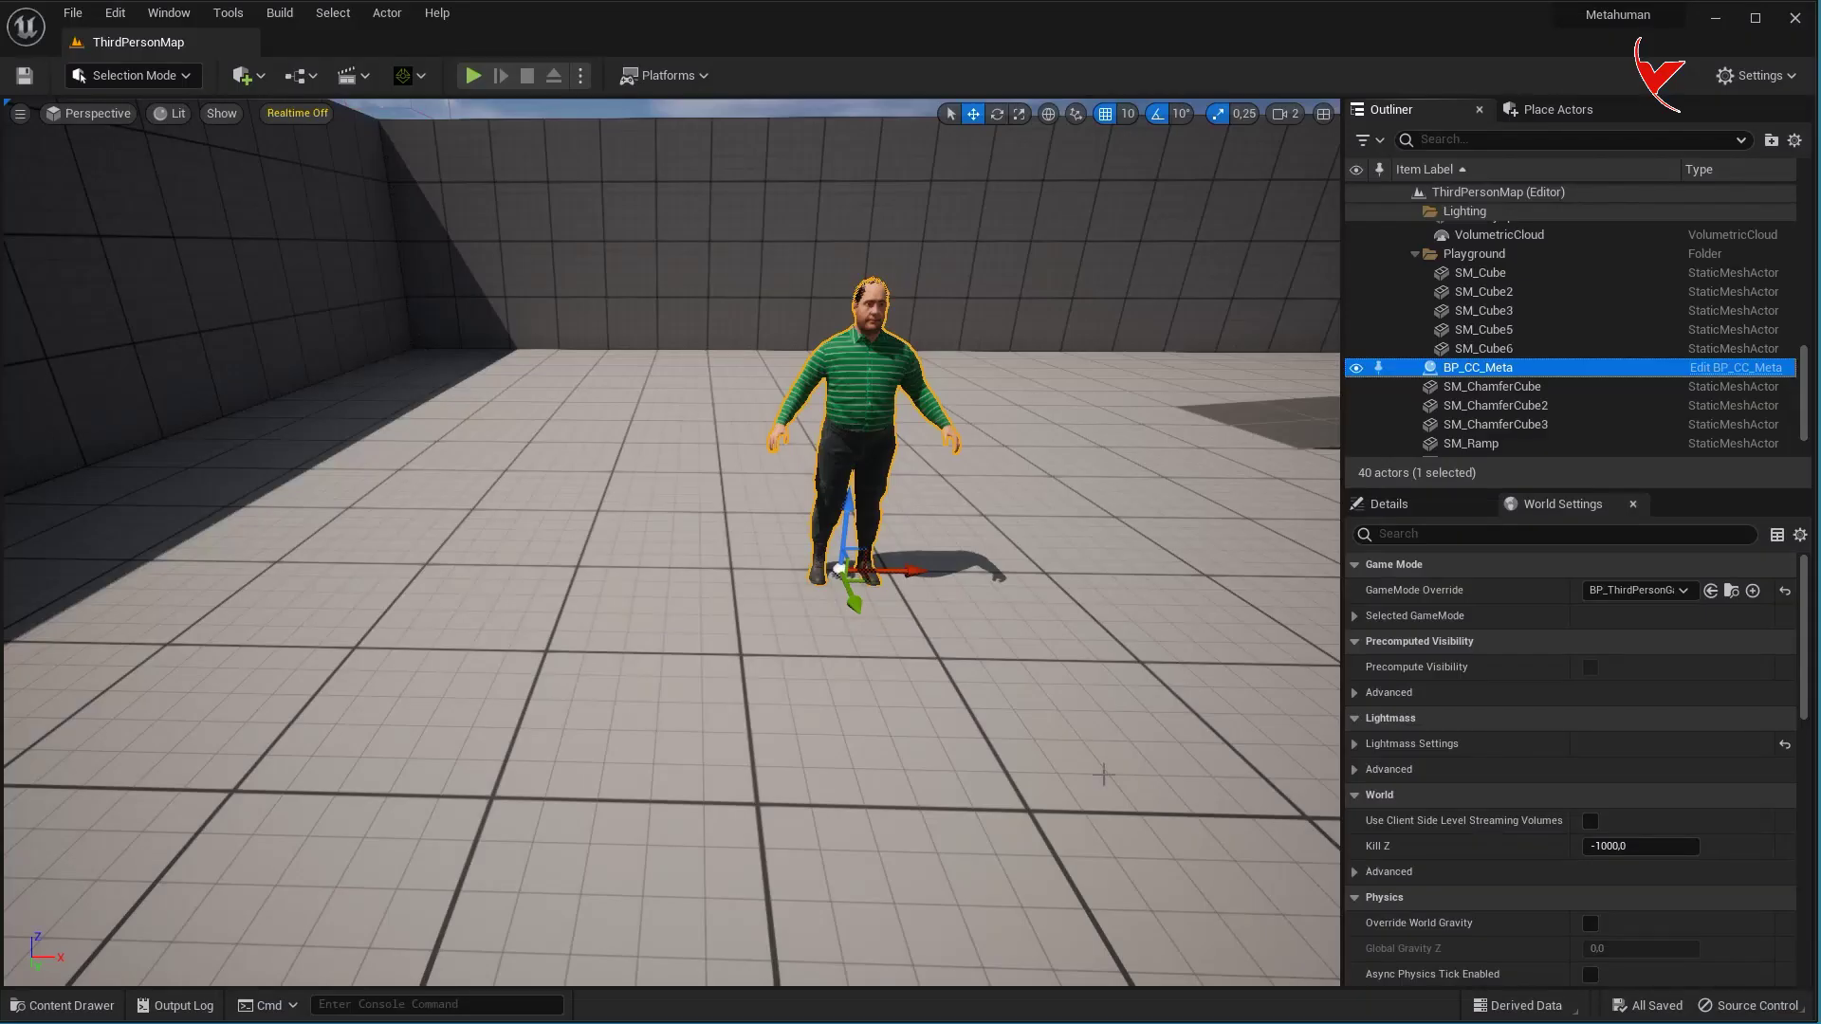
Step: Open BP_CC_Meta, confirm its Body mesh is m_med_ovw_body, then minimise Unreal
{"action": "left_click", "coordinate": [1698, 368]}
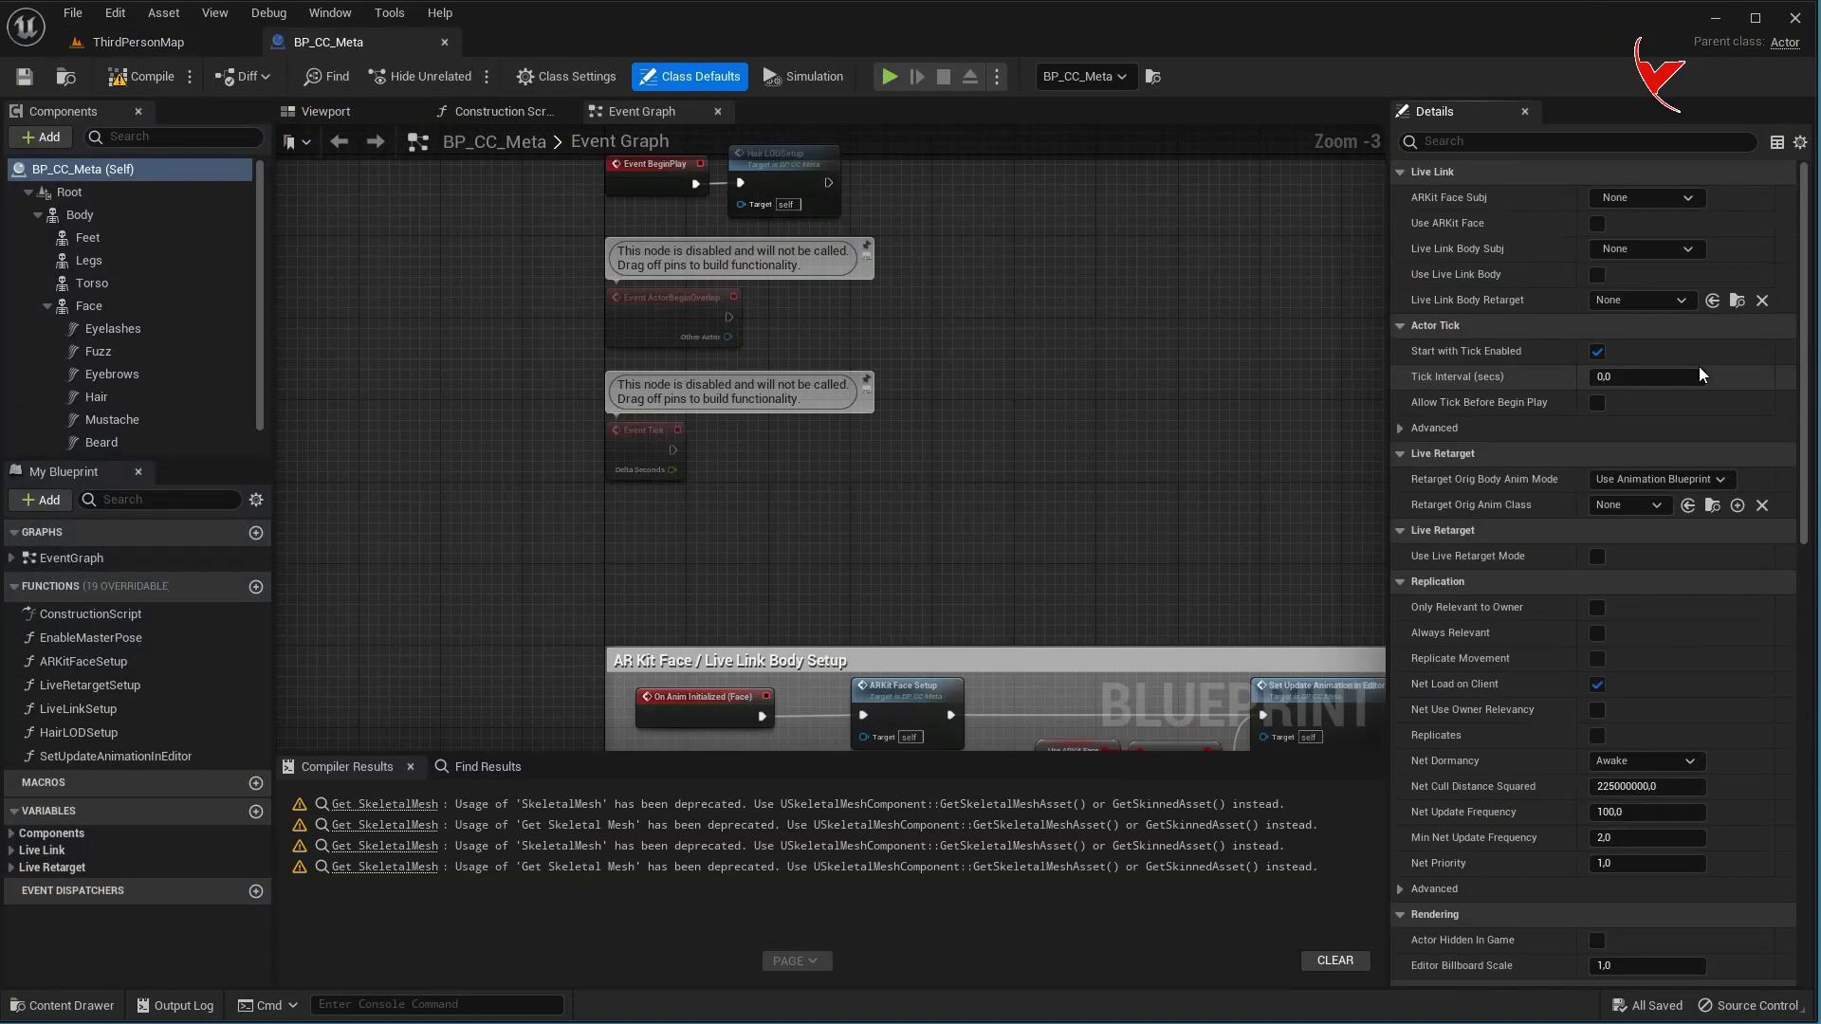
{"action": "left_click", "coordinate": [80, 215]}
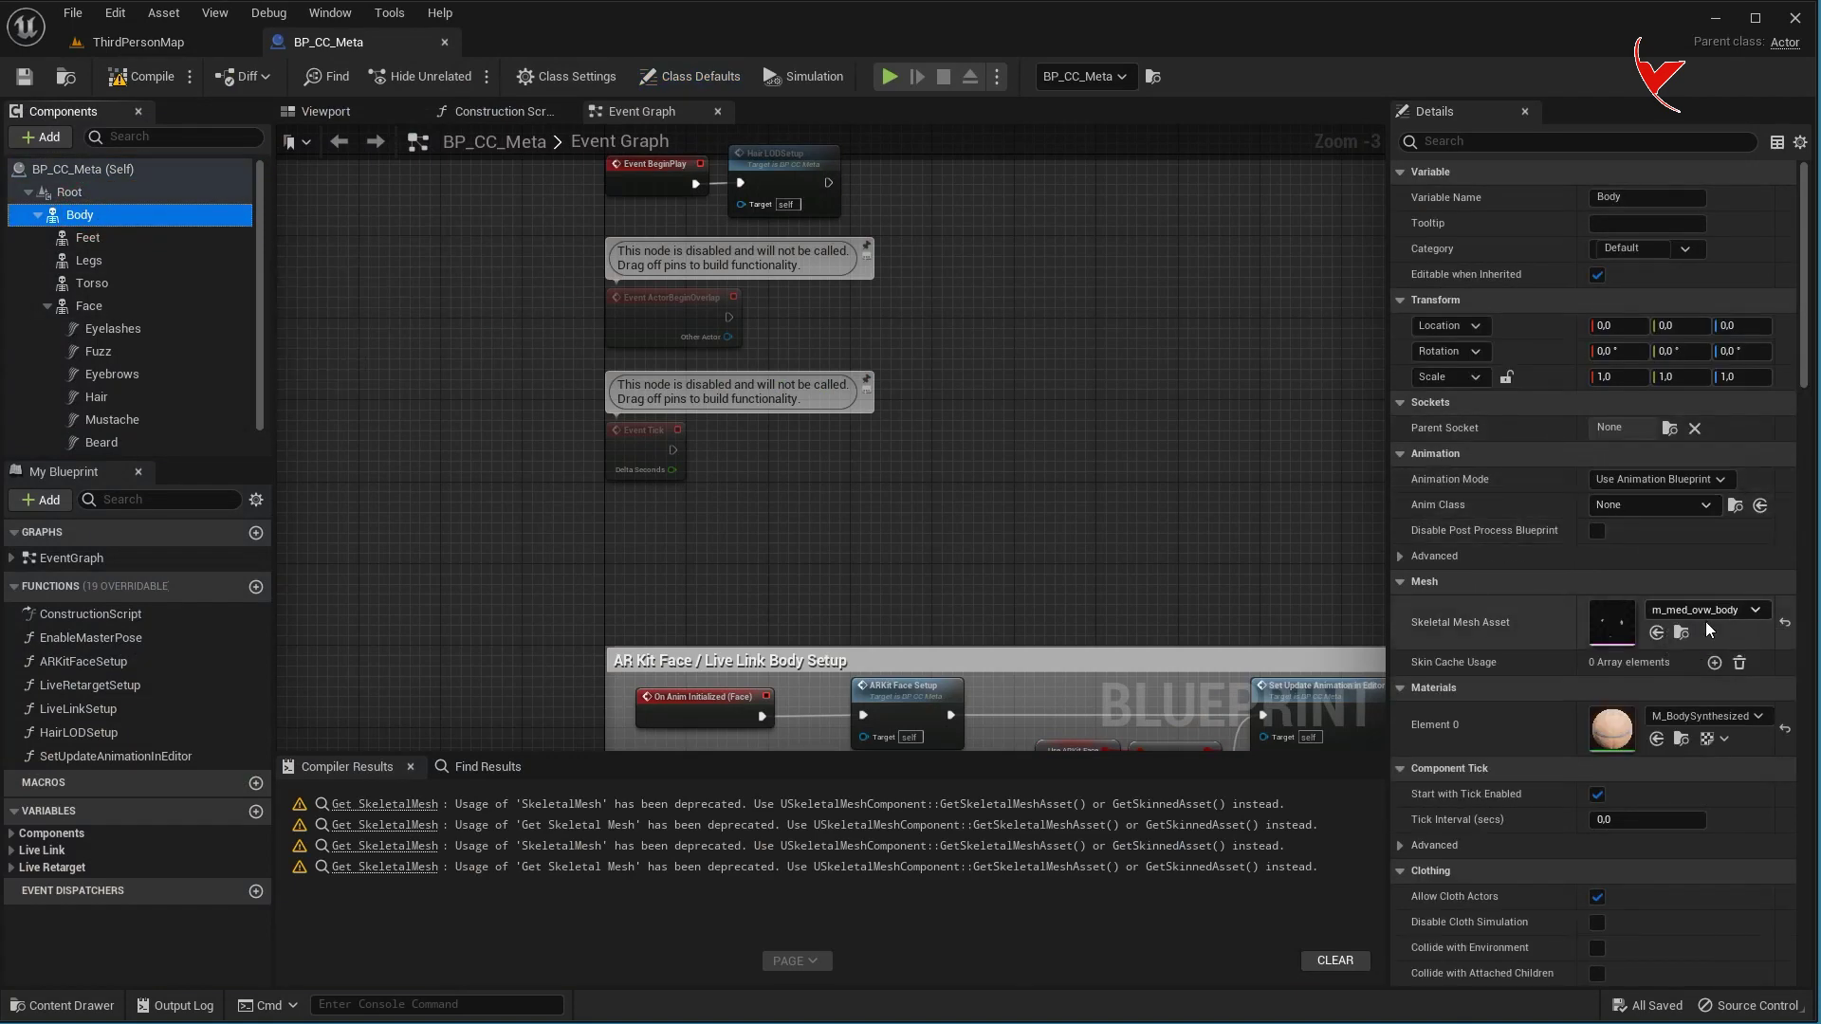
{"action": "left_click", "coordinate": [1713, 18]}
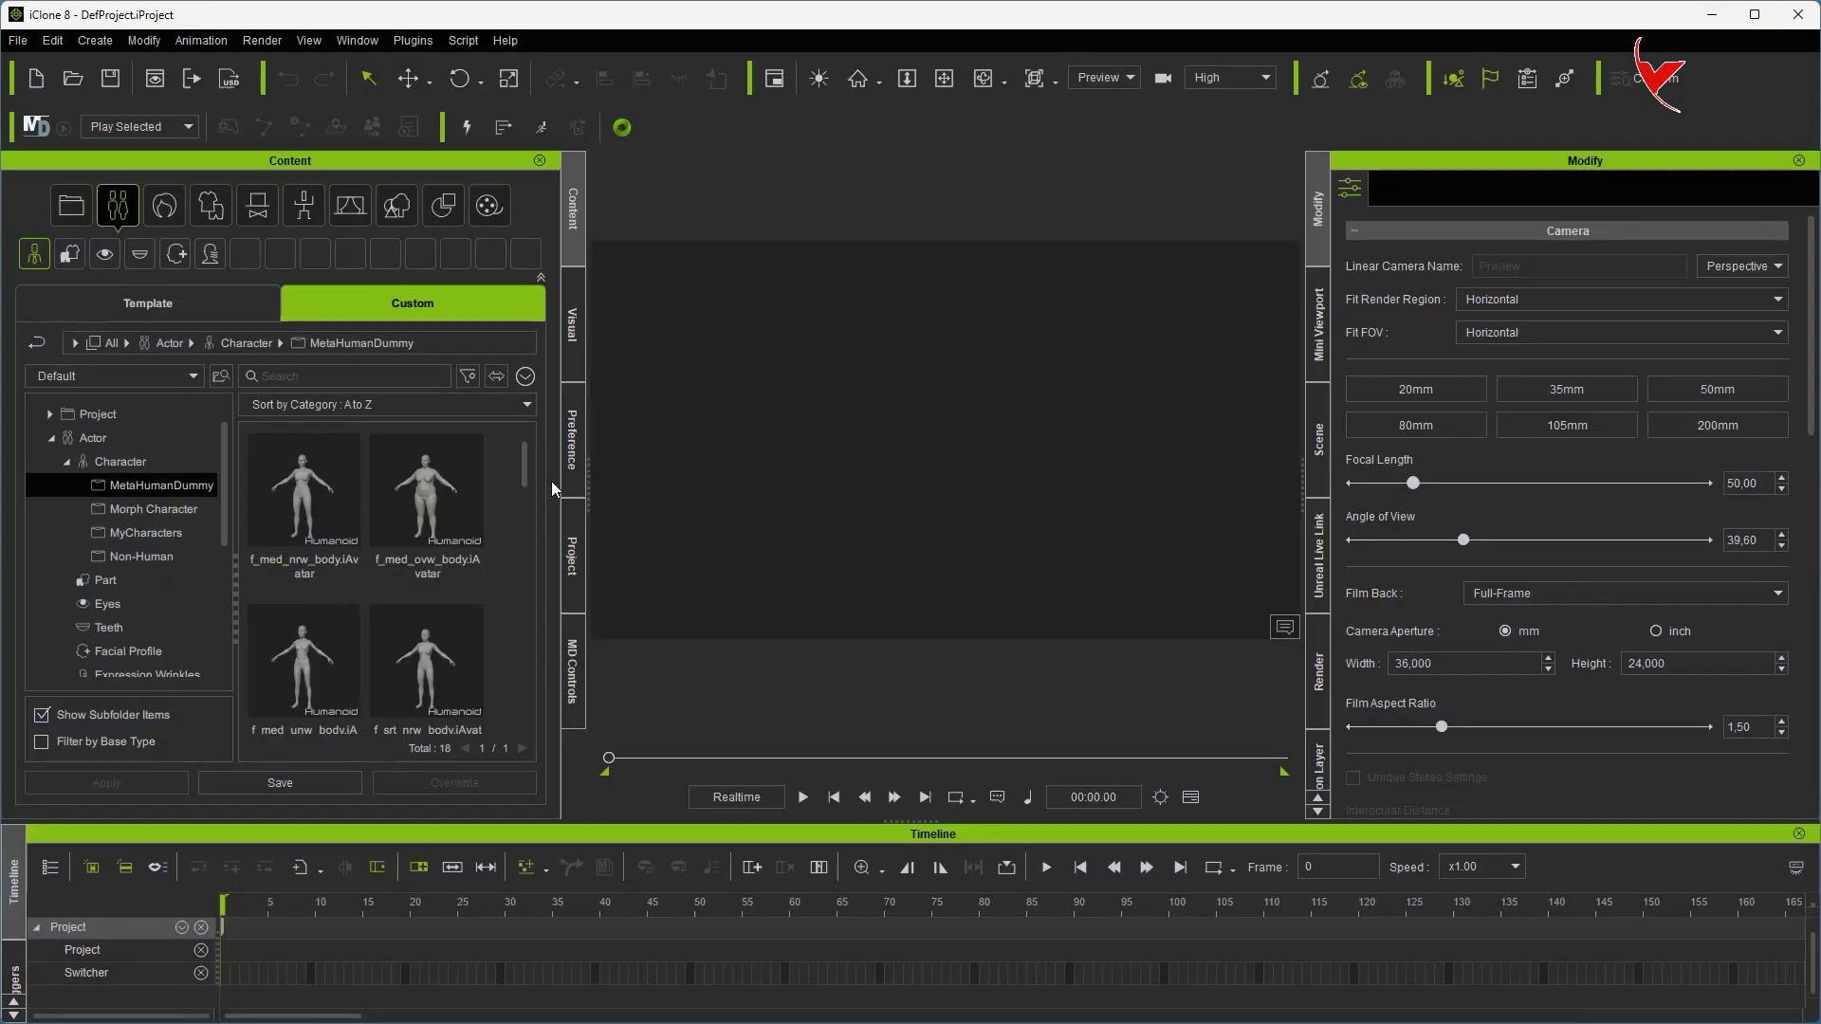
Step: Load the m_med_ovw_body dummy from the Custom library into the scene
{"action": "left_click_drag", "start_coordinate": [530, 460], "coordinate": [529, 567]}
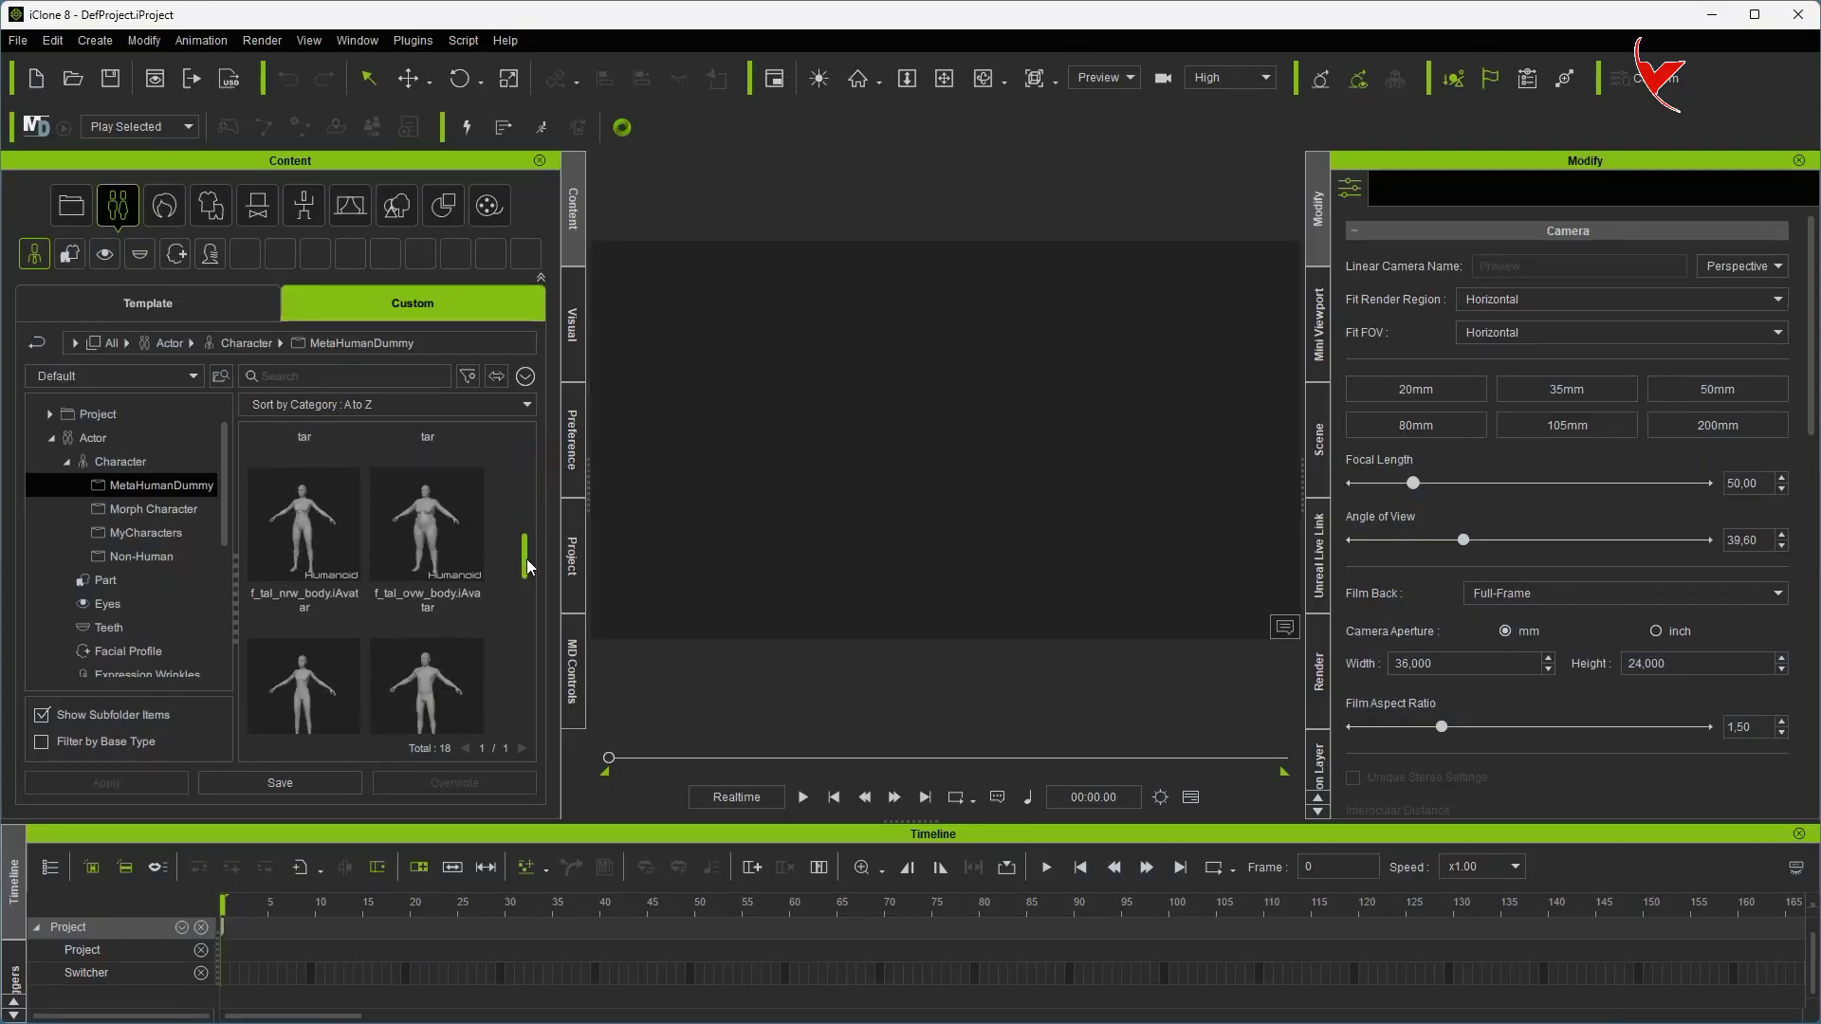
{"action": "left_click_drag", "start_coordinate": [529, 567], "coordinate": [525, 628]}
{"action": "double_click", "coordinate": [297, 556]}
Step: Search the Template library for 'kevin' and add CC4 Kevin to the scene
{"action": "left_click", "coordinate": [142, 302]}
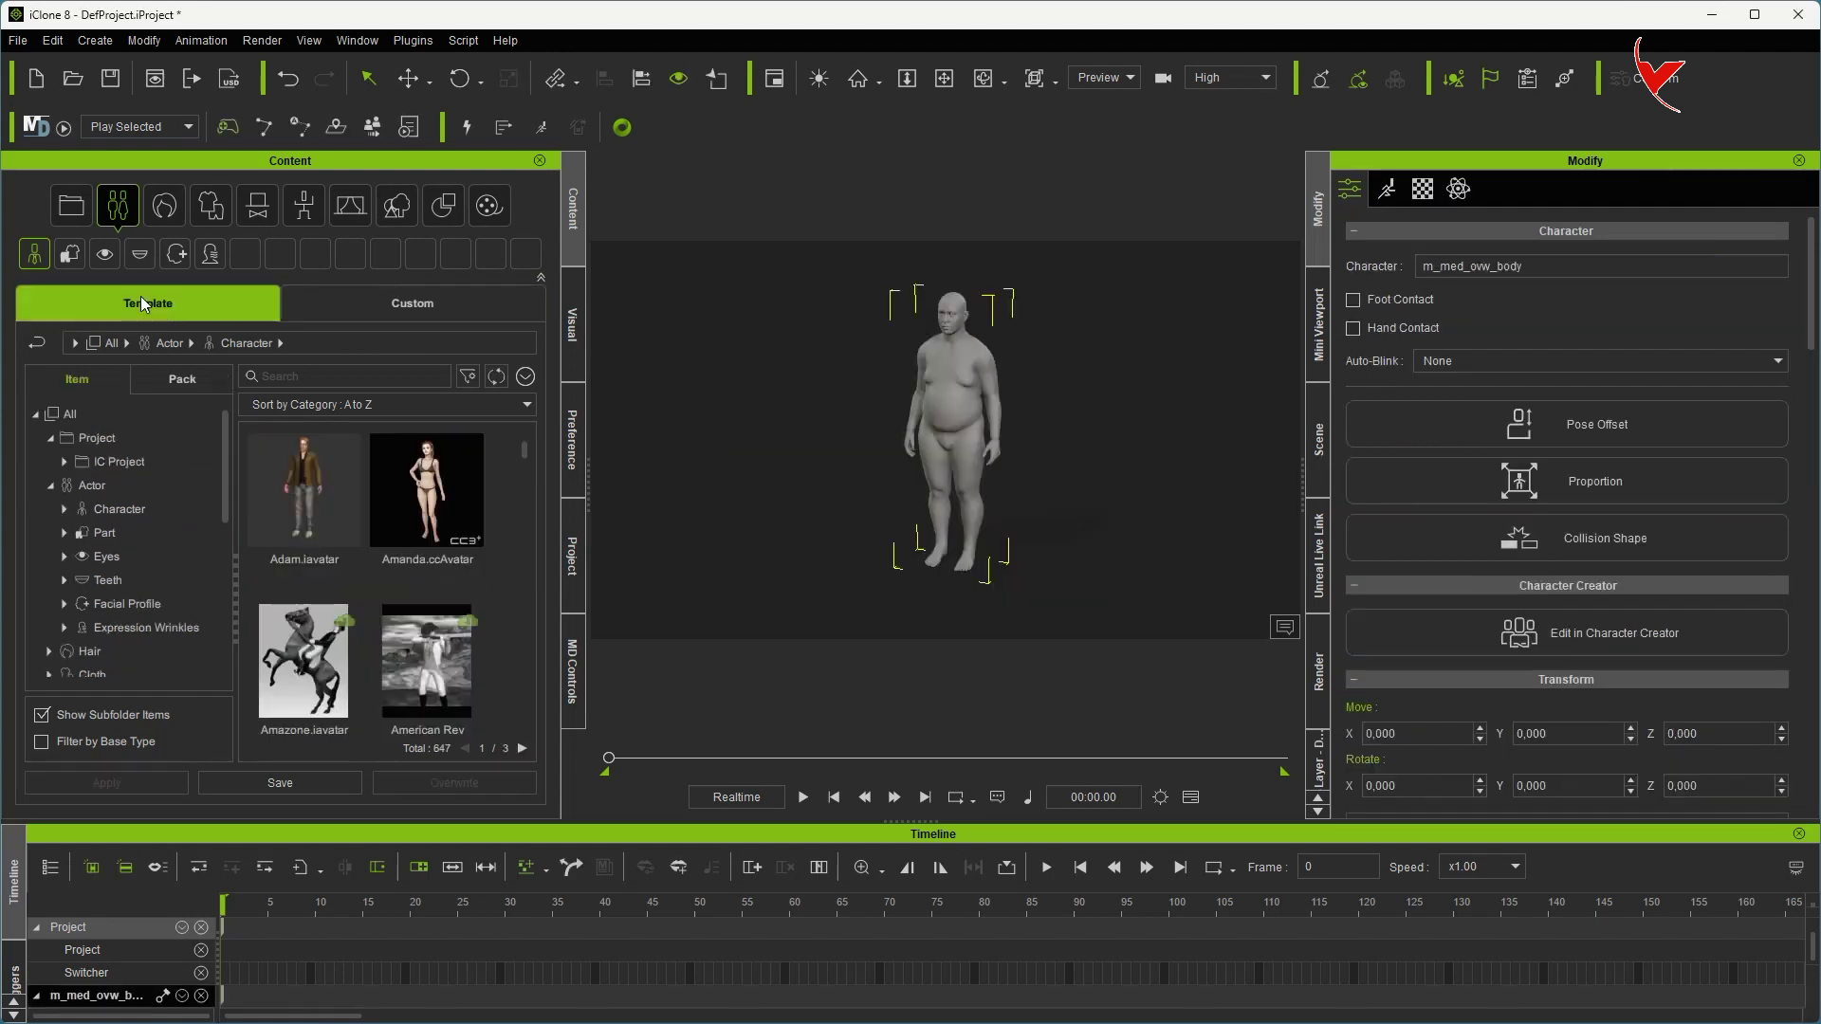
{"action": "type", "text": "kevin"}
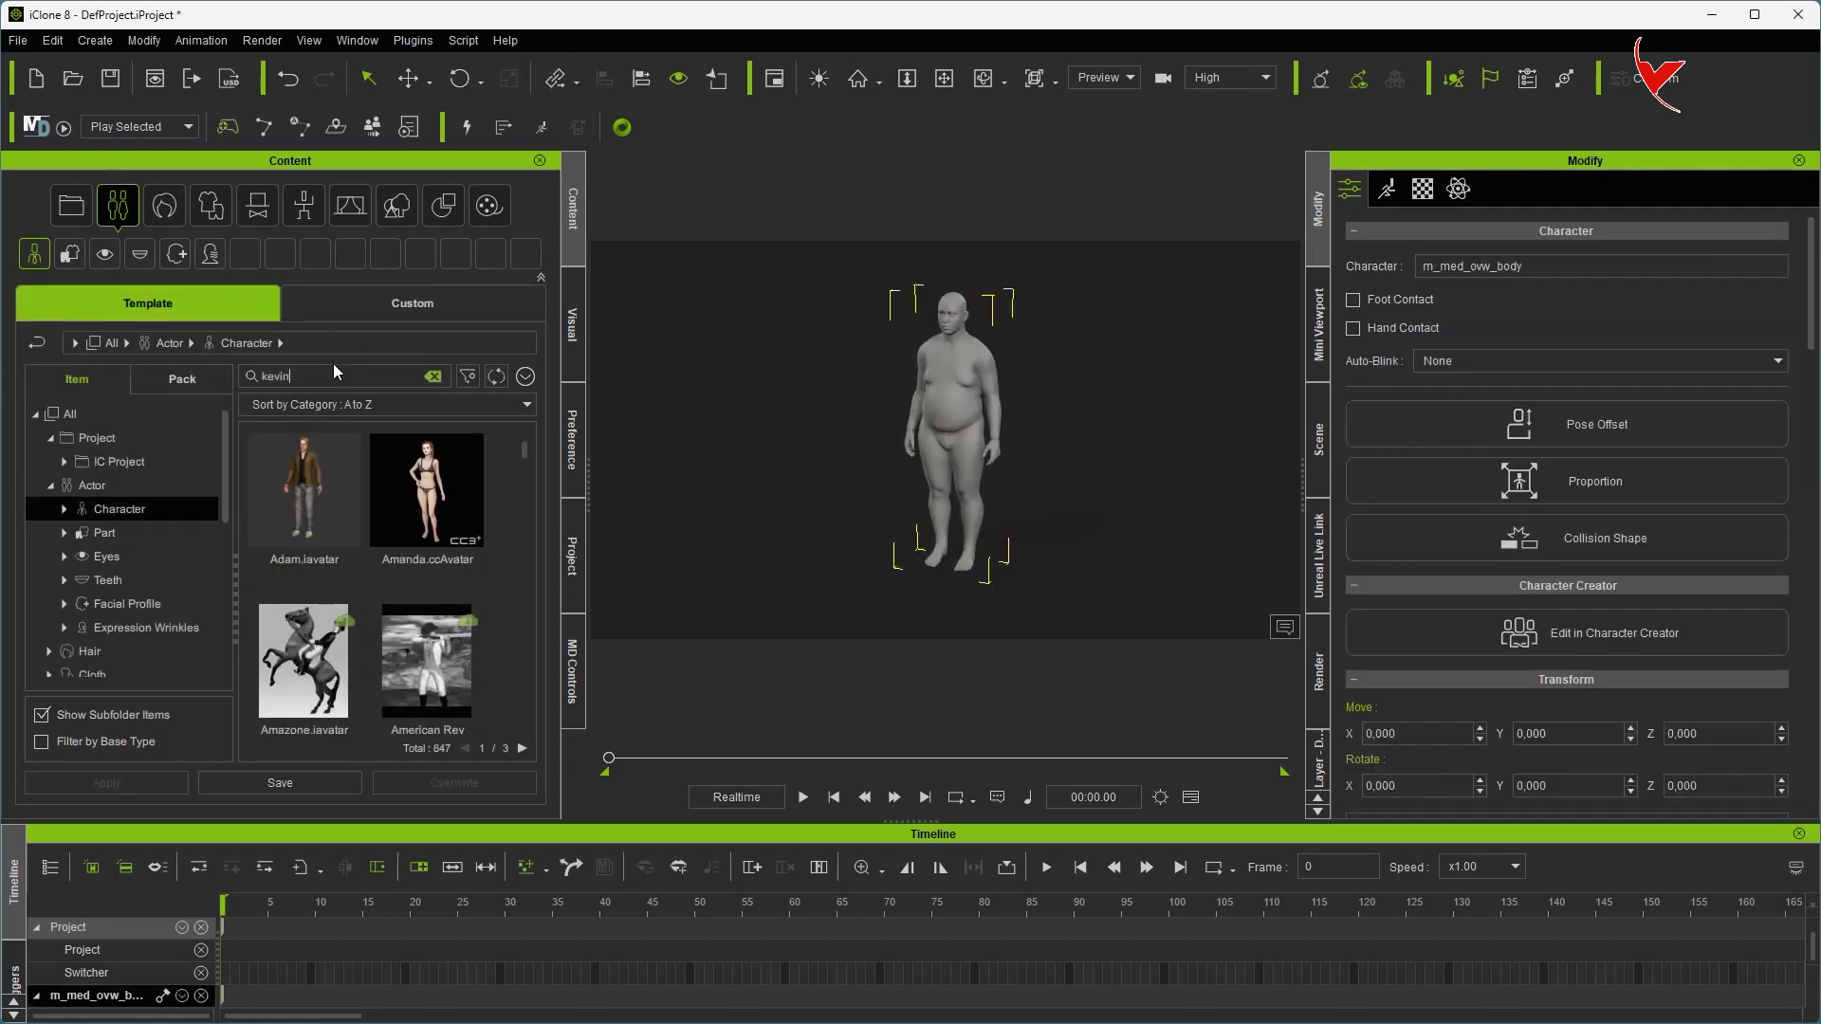
{"action": "left_click", "coordinate": [1105, 489]}
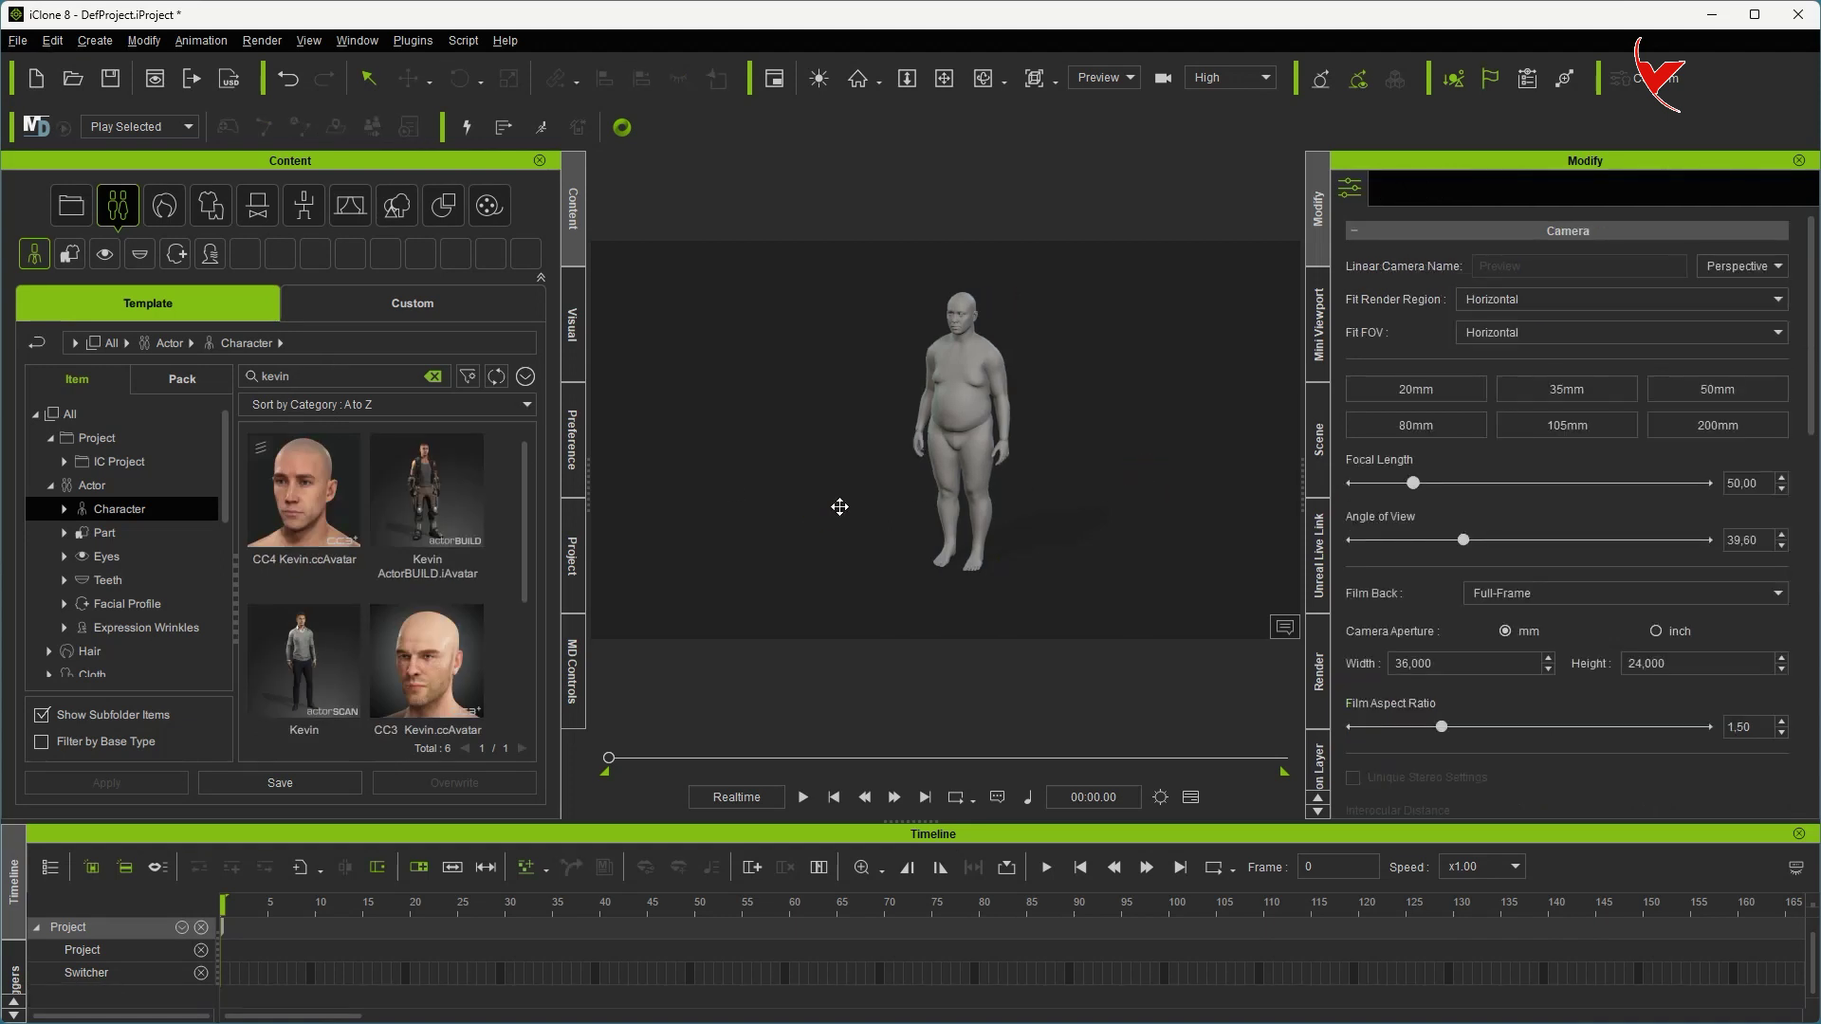
{"action": "middle_click_drag", "start_coordinate": [839, 504], "coordinate": [718, 508]}
{"action": "scroll", "coordinate": [480, 571], "scroll_direction": "down", "scroll_amount": 3}
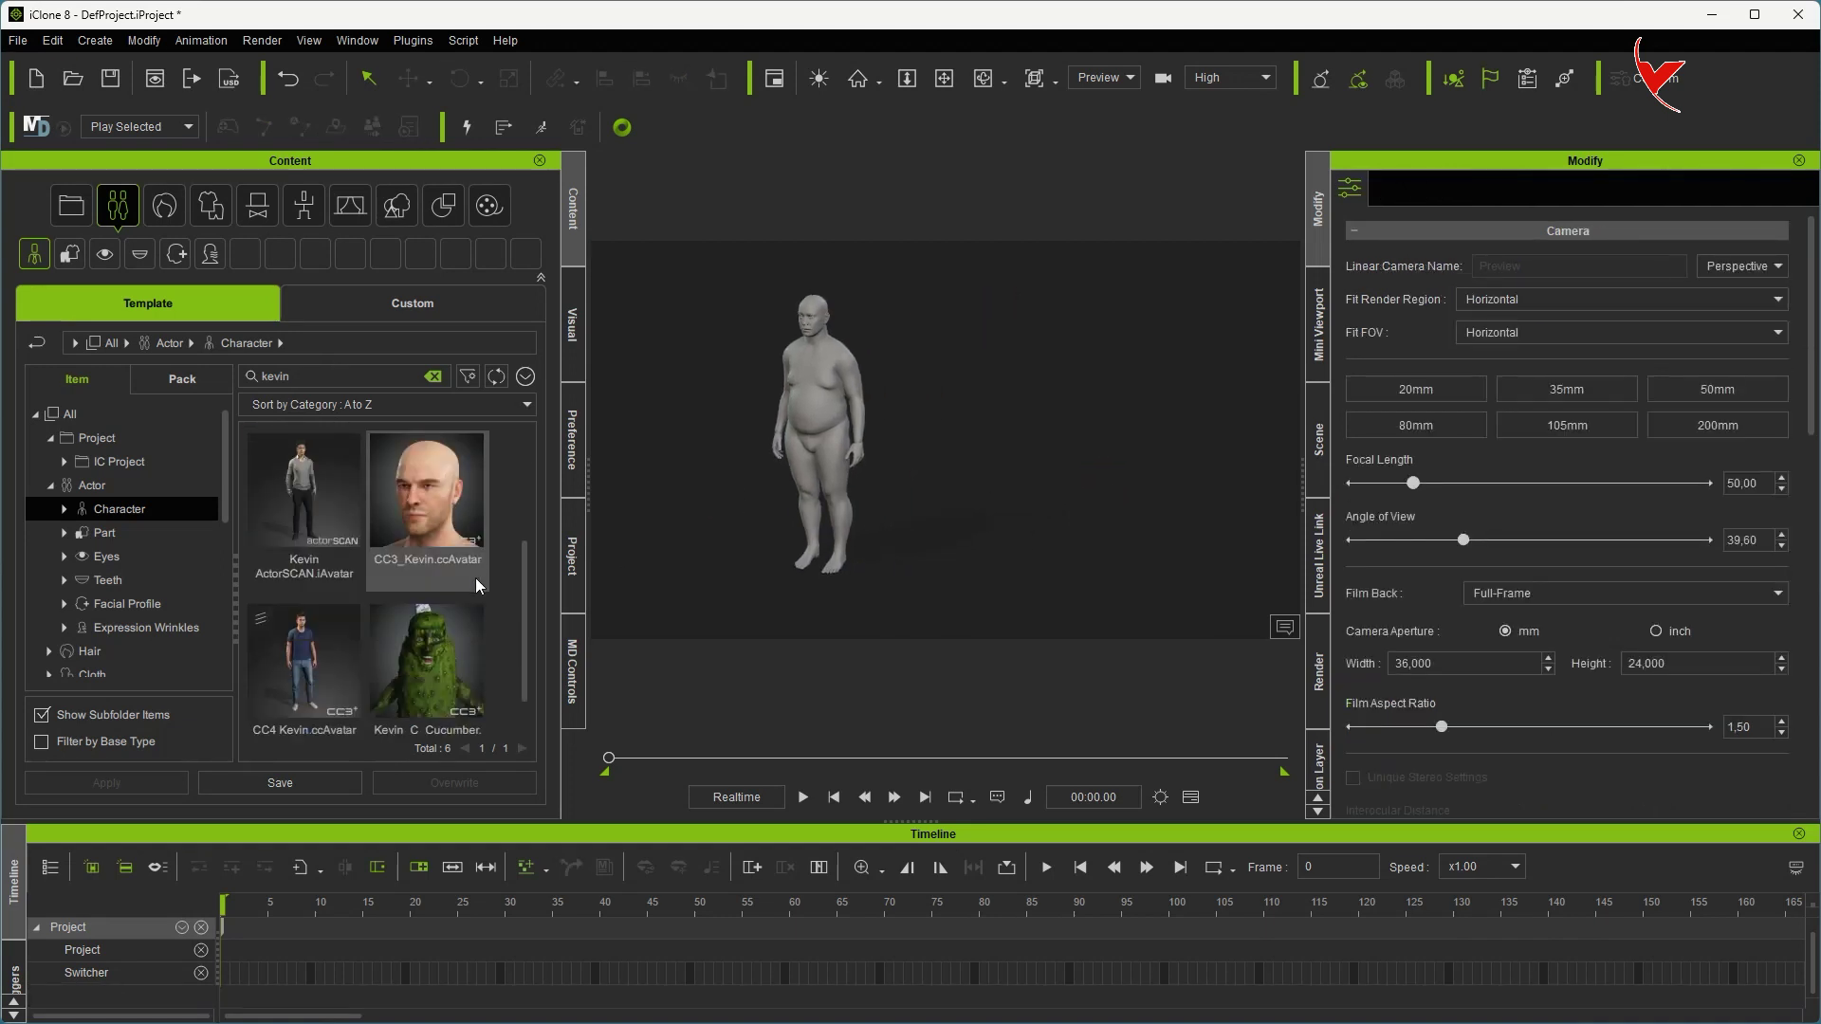
{"action": "double_click", "coordinate": [314, 626]}
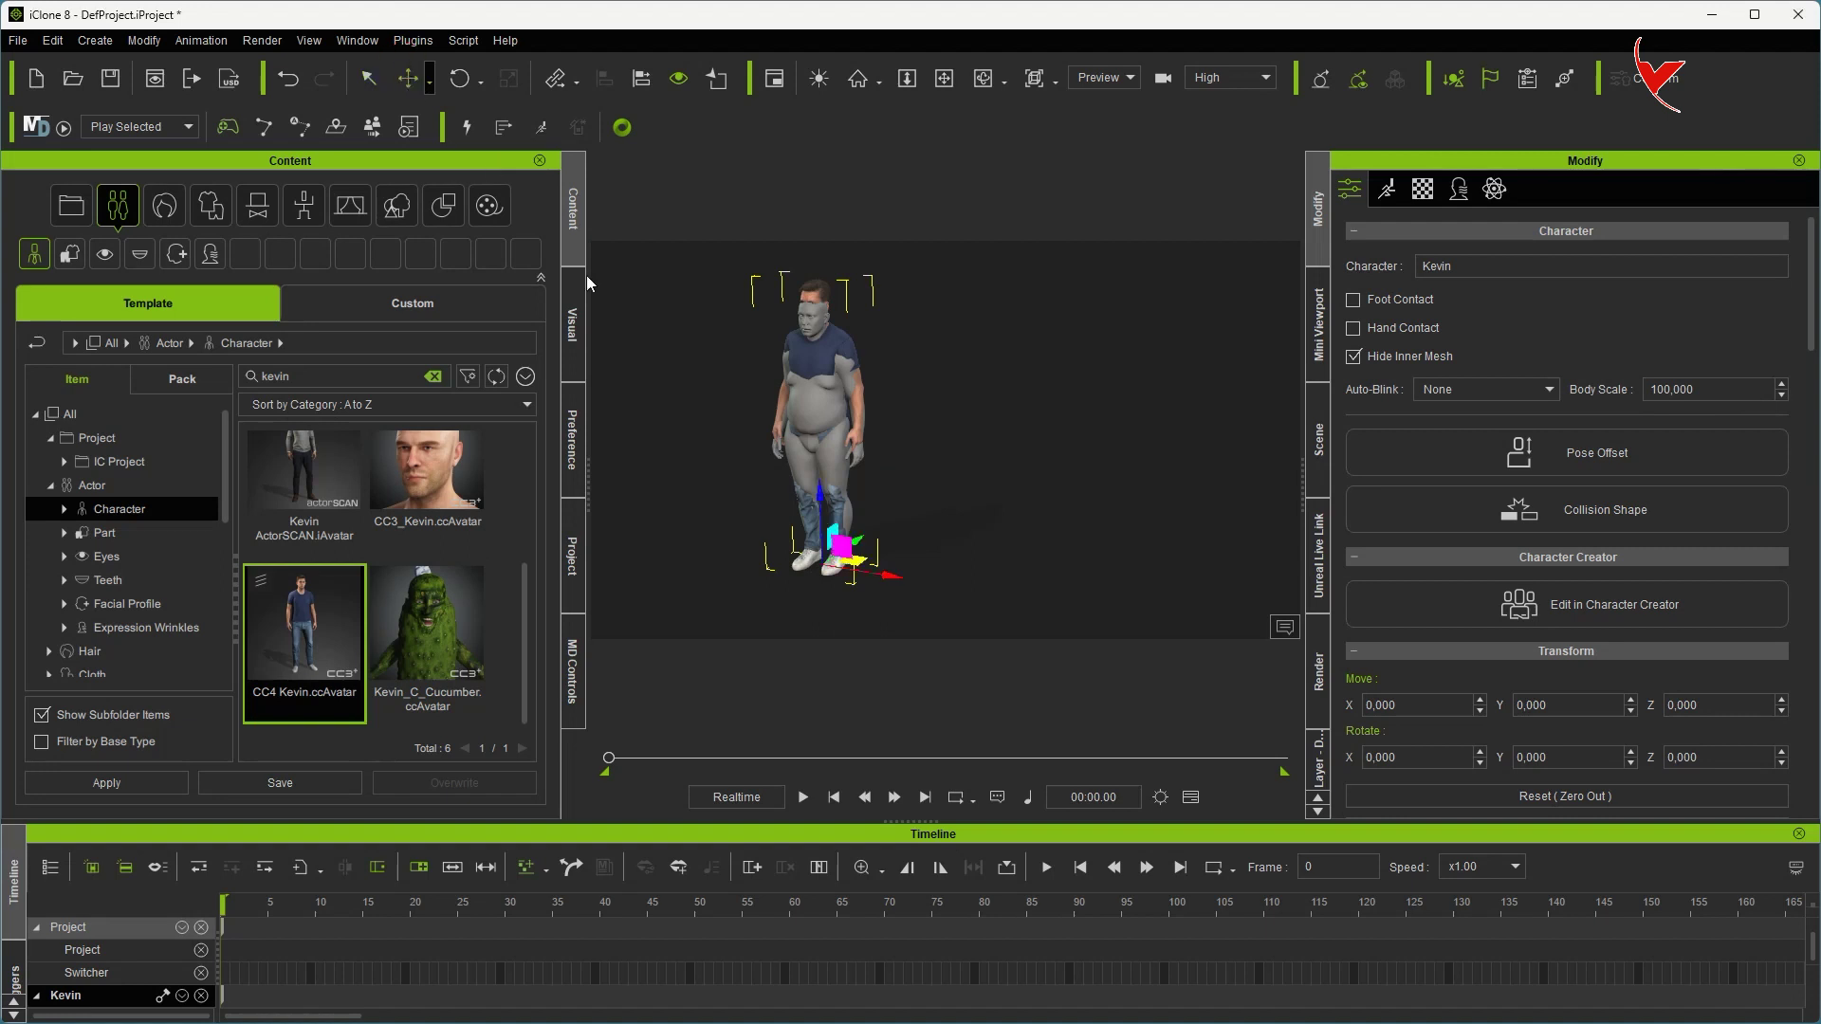
Step: Move Kevin to the right of the dummy, to X 79.707, and frame both figures
{"action": "left_click_drag", "start_coordinate": [889, 575], "coordinate": [934, 584]}
{"action": "scroll", "coordinate": [857, 340], "scroll_direction": "up", "scroll_amount": 3}
{"action": "middle_click_drag", "start_coordinate": [858, 340], "coordinate": [927, 406]}
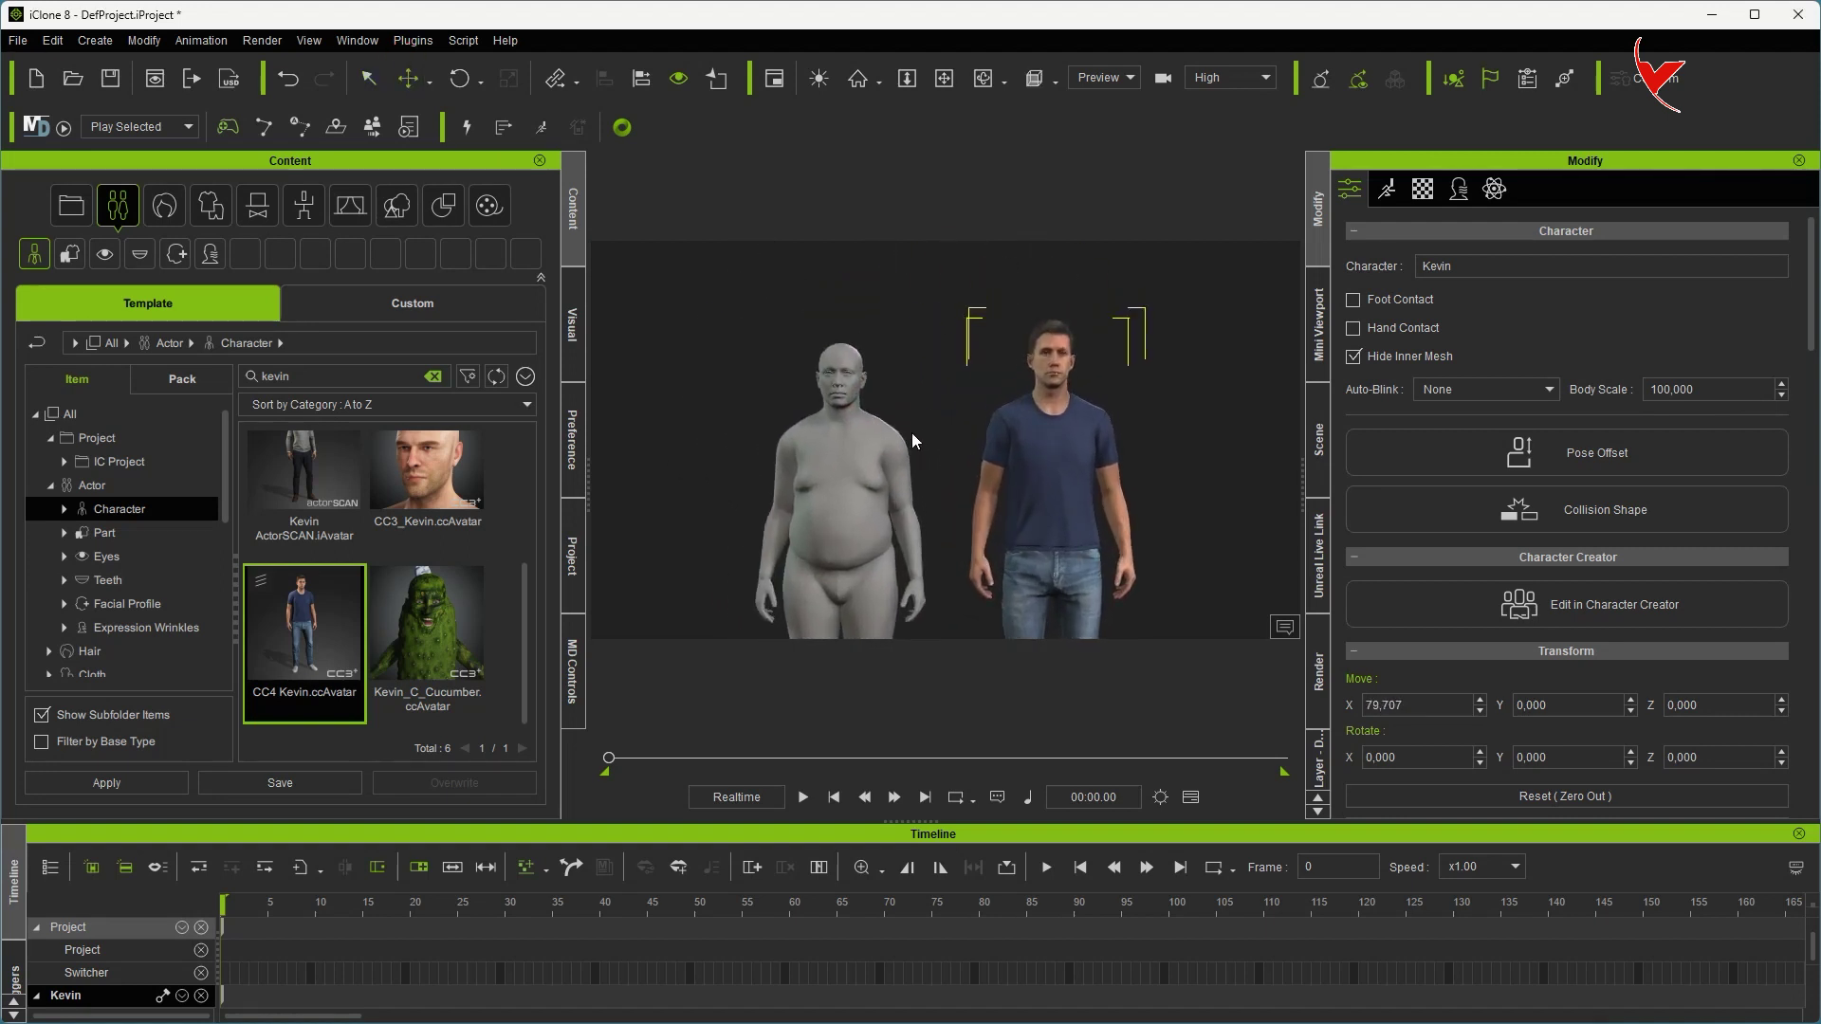
{"action": "scroll", "coordinate": [125, 618], "scroll_direction": "down", "scroll_amount": 3}
{"action": "scroll", "coordinate": [125, 624], "scroll_direction": "down", "scroll_amount": 2}
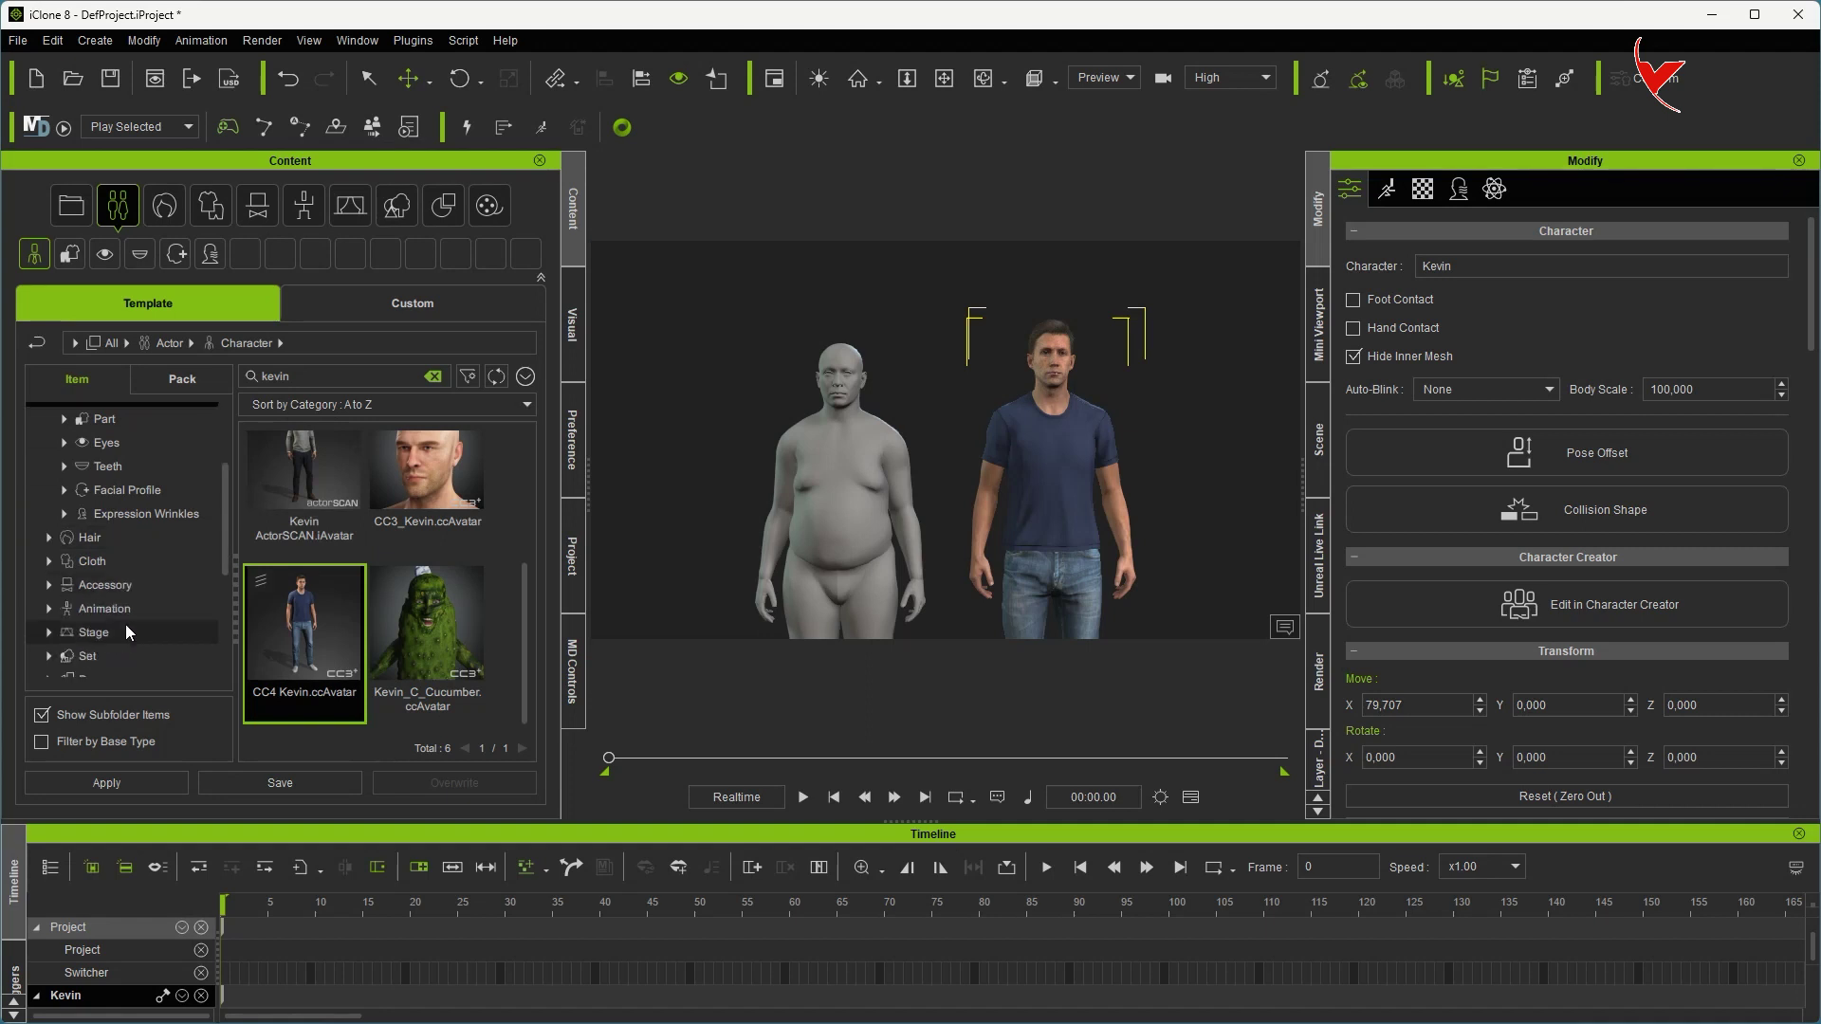
Step: Search the Animation library for 'talk' and apply the Talk Serious motion to the grey dummy
{"action": "left_click", "coordinate": [142, 607]}
{"action": "key", "text": "ctrl+a"}
{"action": "key", "text": "BackSpace"}
{"action": "type", "text": "talk"}
{"action": "left_click_drag", "start_coordinate": [304, 489], "coordinate": [839, 516]}
{"action": "scroll", "coordinate": [406, 595], "scroll_direction": "down", "scroll_amount": 1}
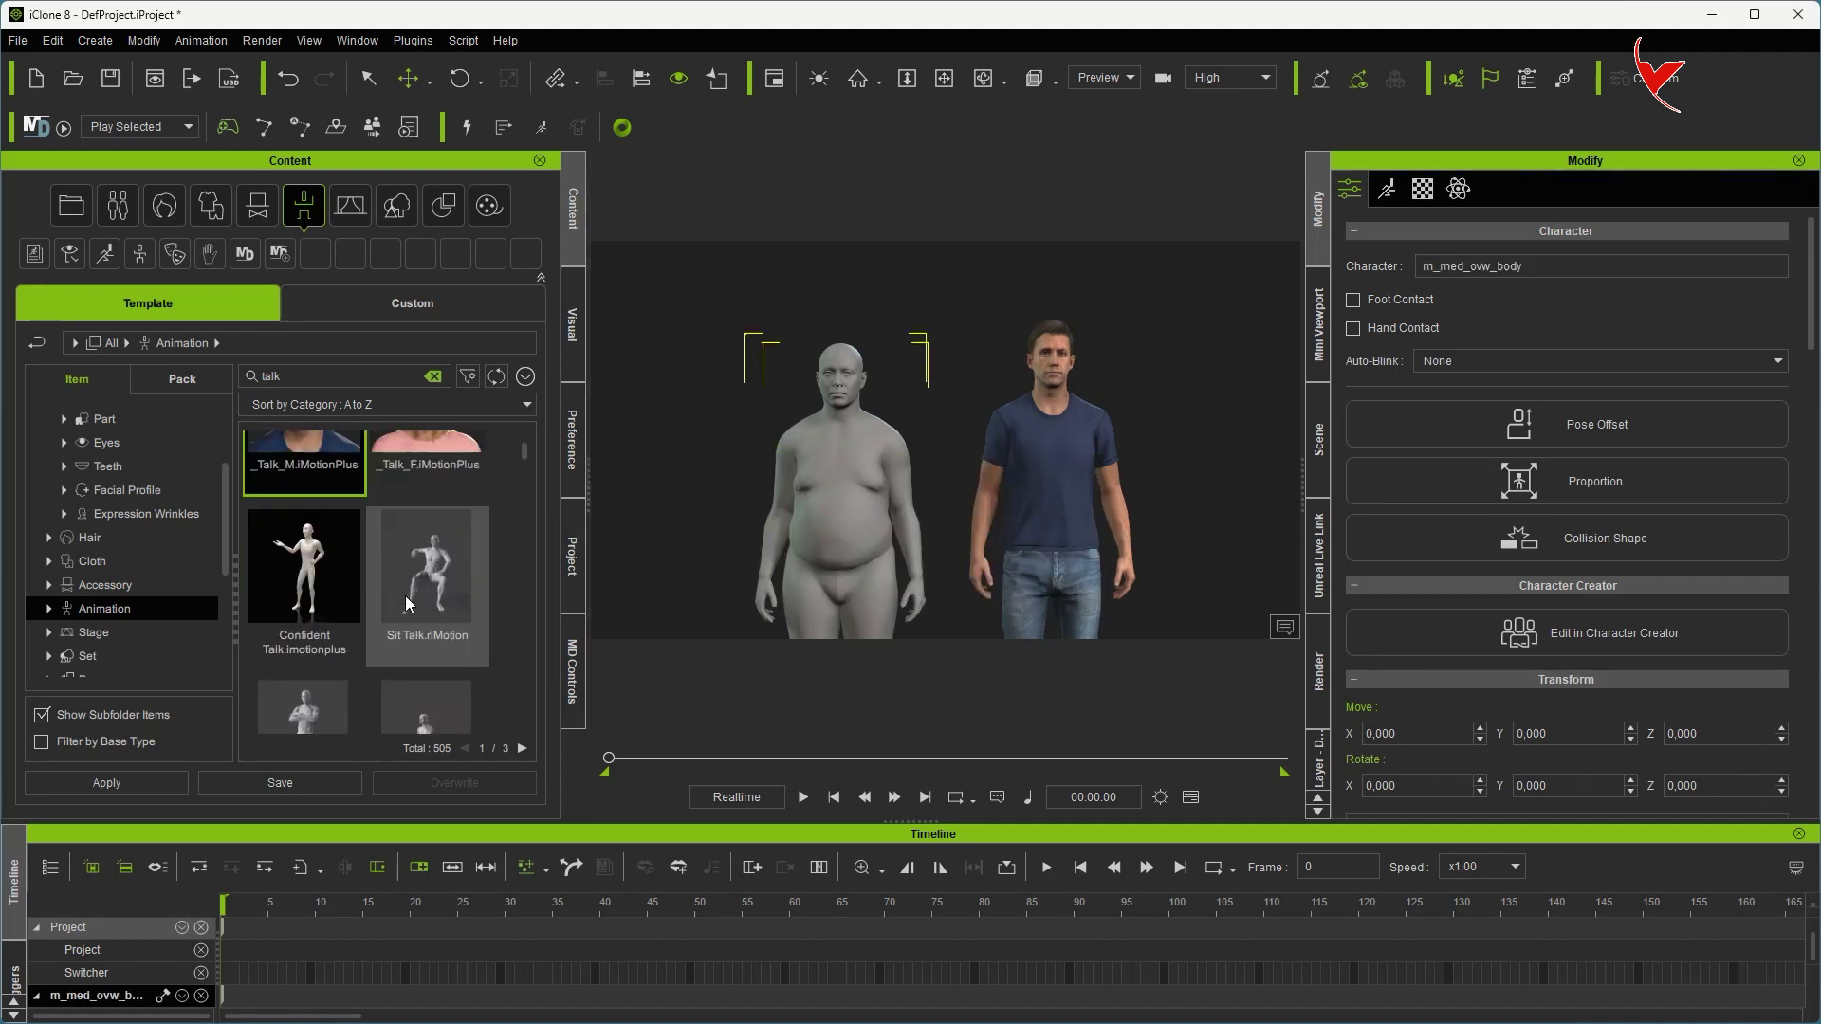
{"action": "scroll", "coordinate": [400, 607], "scroll_direction": "down", "scroll_amount": 1}
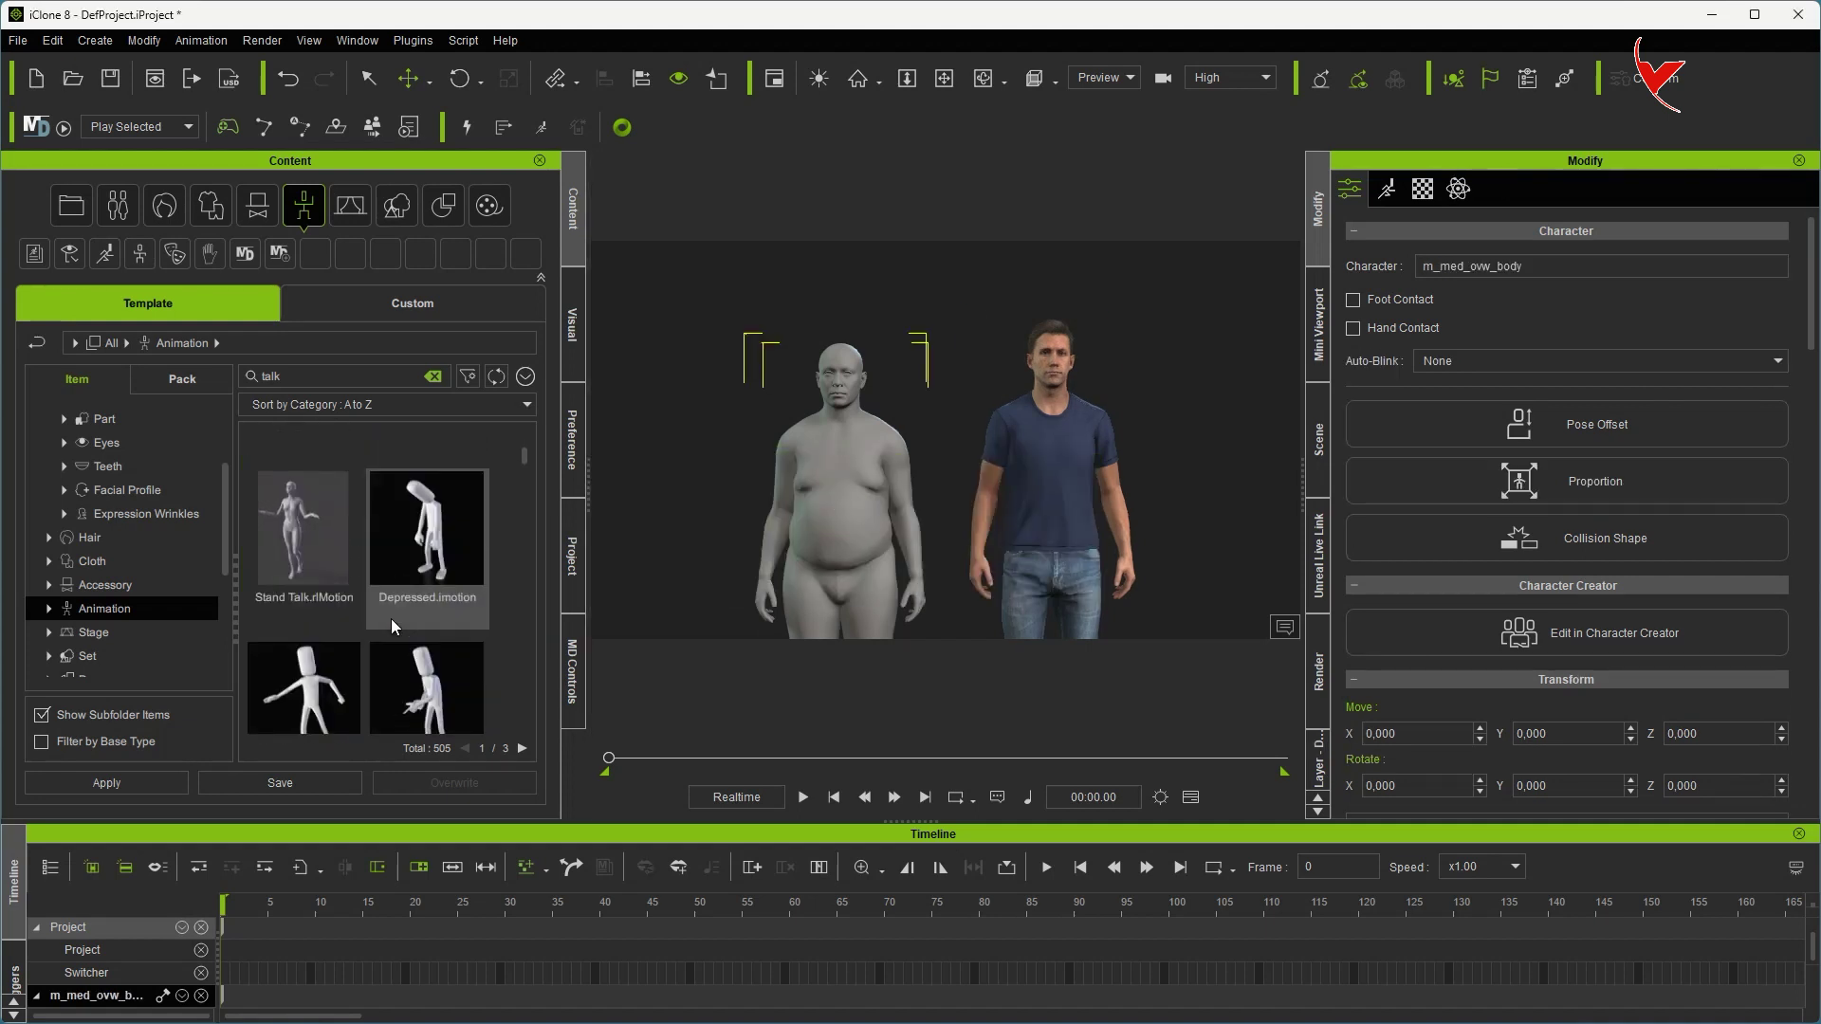
{"action": "scroll", "coordinate": [391, 622], "scroll_direction": "up", "scroll_amount": 1}
{"action": "double_click", "coordinate": [304, 579]}
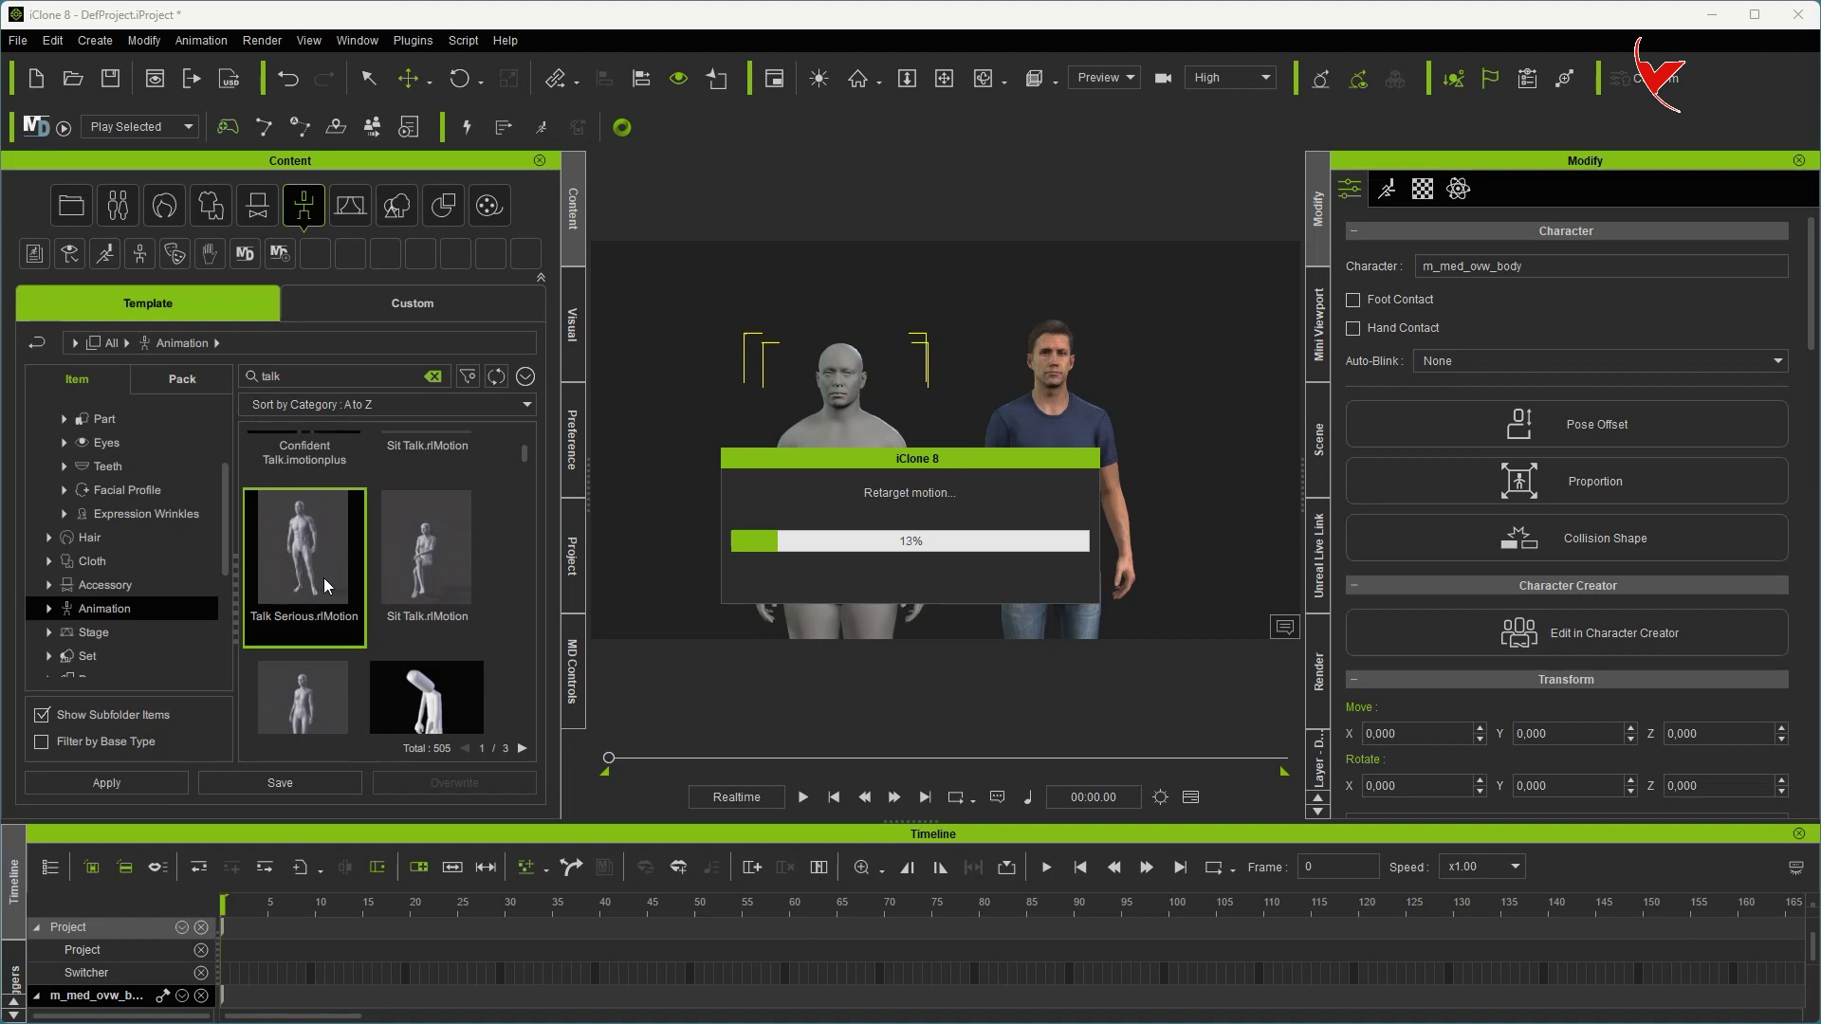
Step: Preview the Talk Serious animation, then open the Unreal Live Link panel from Plugins
{"action": "left_click", "coordinate": [803, 796]}
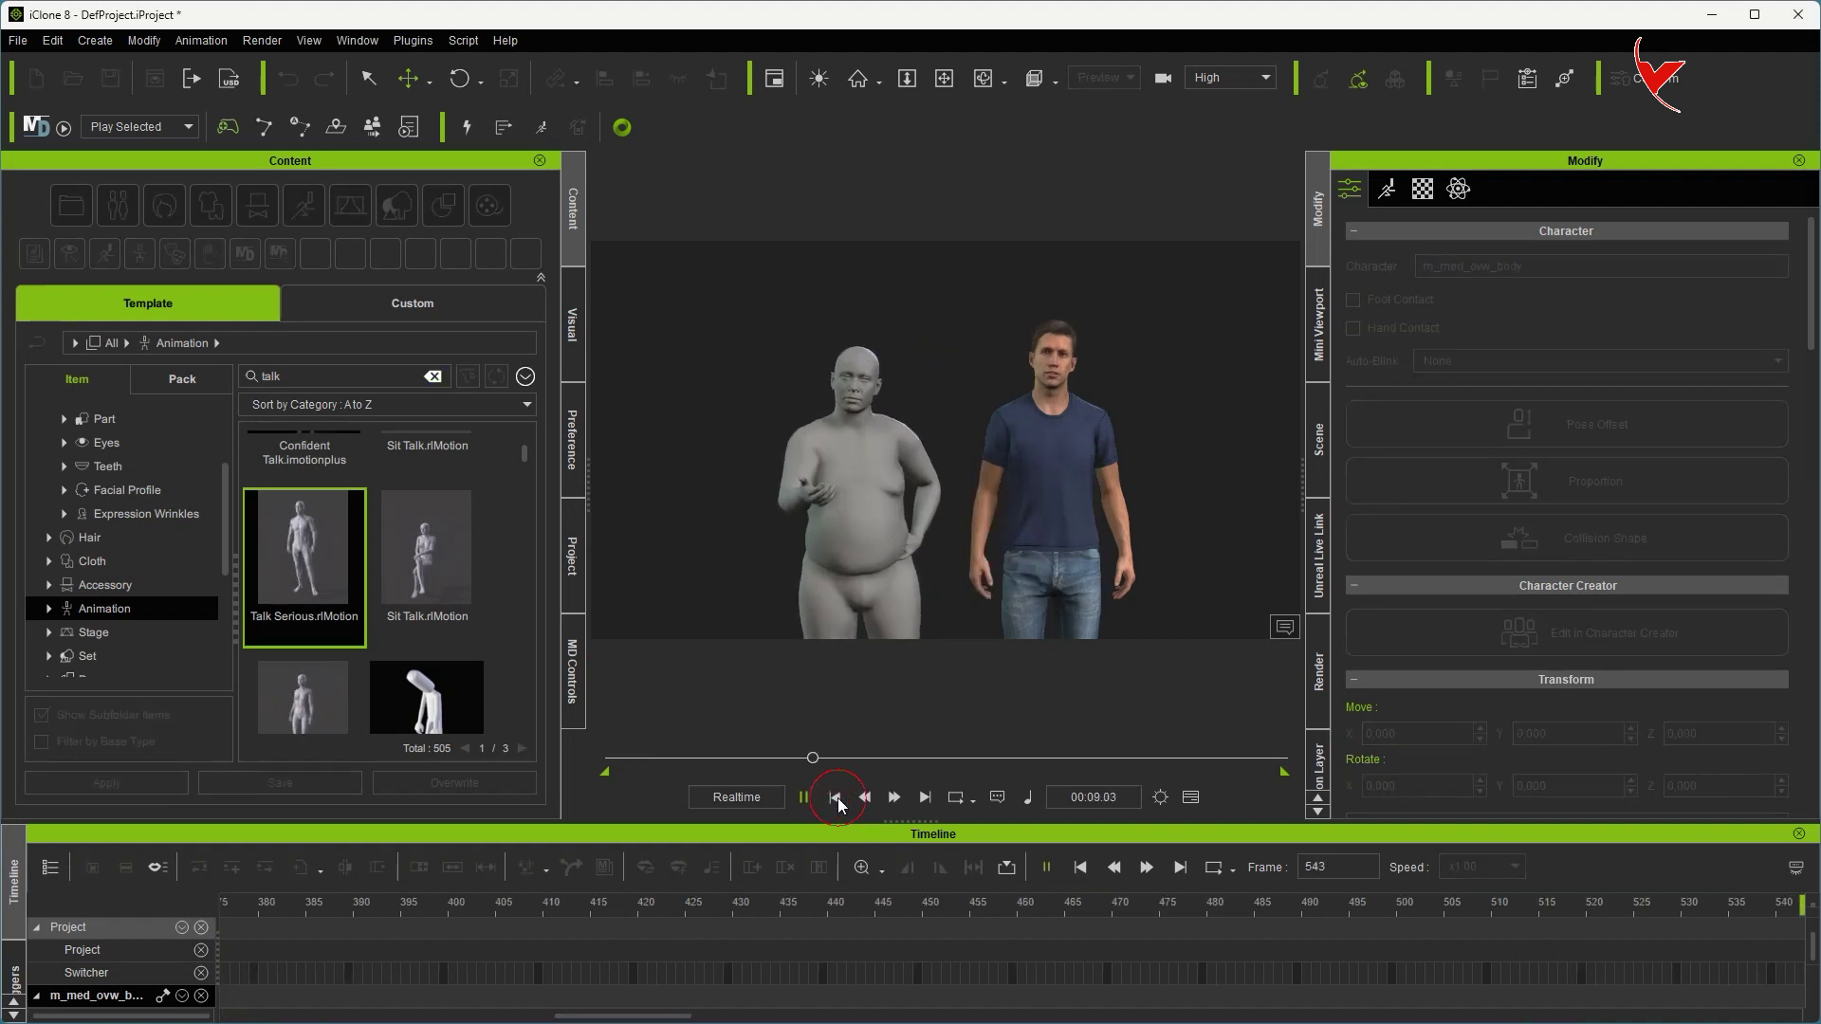
{"action": "left_click", "coordinate": [835, 796]}
{"action": "left_click", "coordinate": [413, 40]}
{"action": "mouse_move", "coordinate": [507, 140]}
{"action": "left_click", "coordinate": [691, 156]}
{"action": "left_click", "coordinate": [1319, 325]}
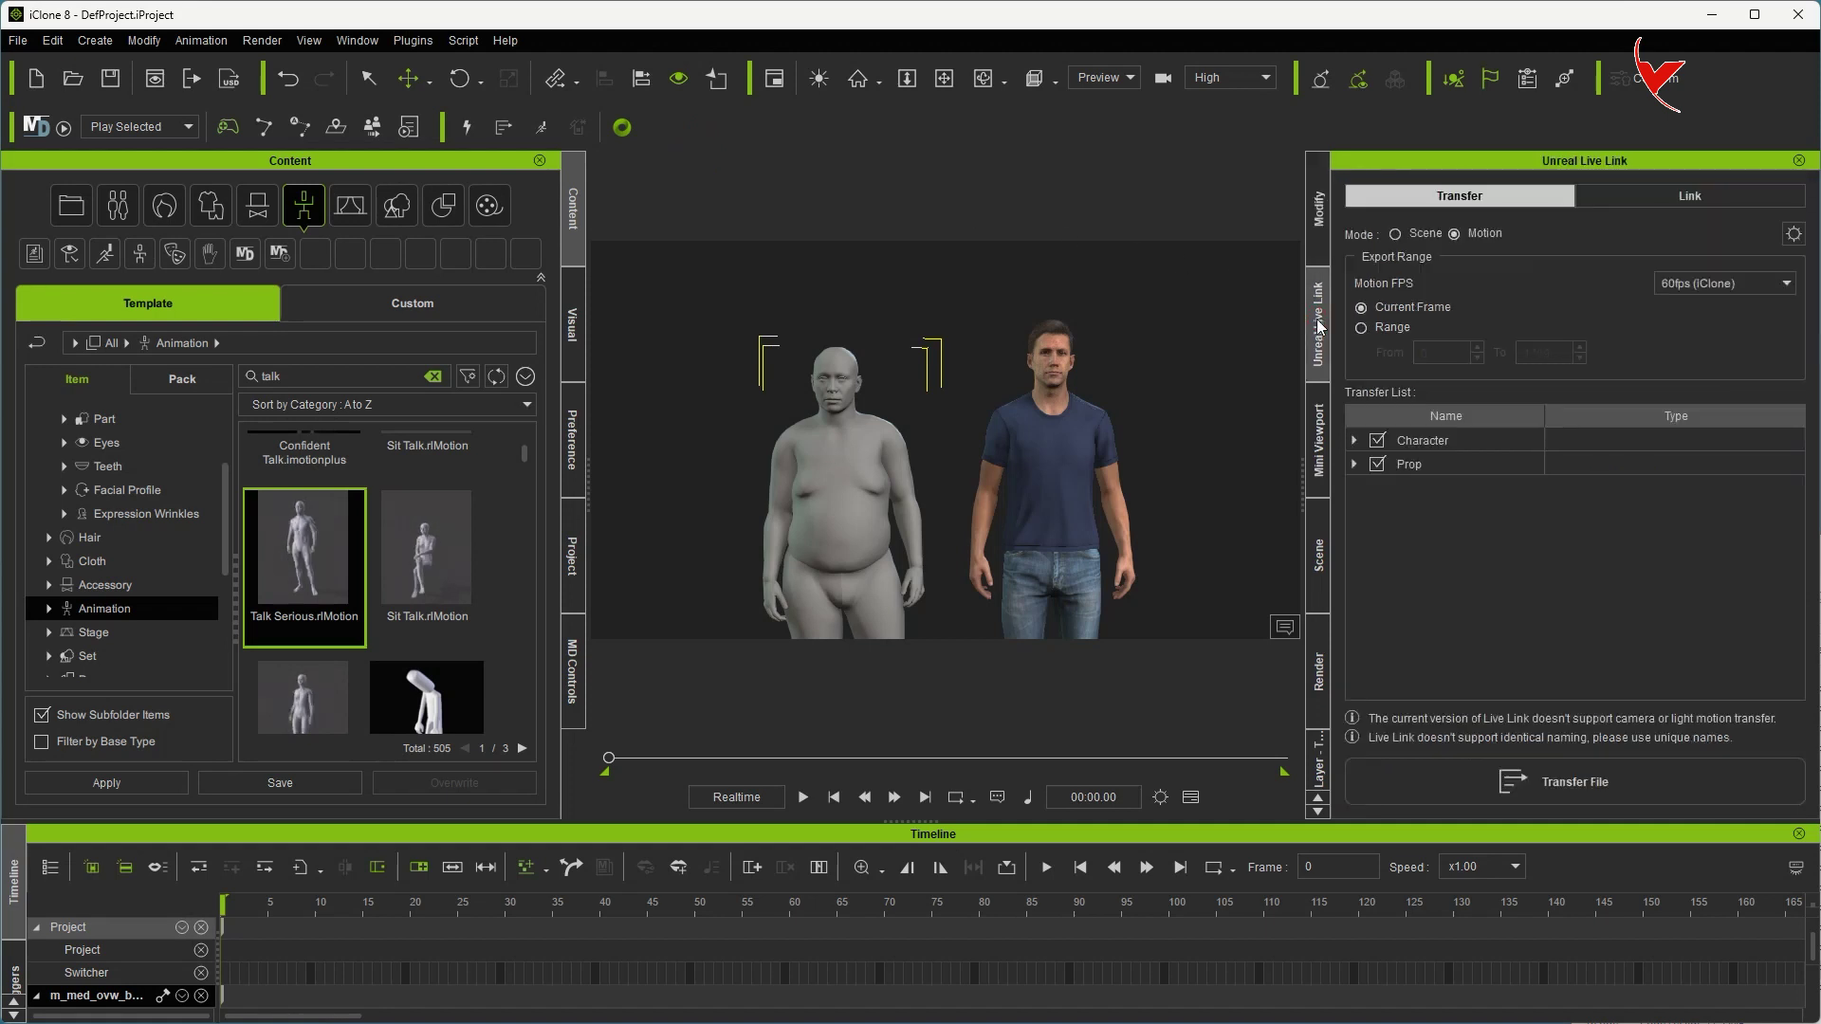
Step: On the Link tab, expand Character and activate the Live Link to Unreal
{"action": "left_click", "coordinate": [1641, 199]}
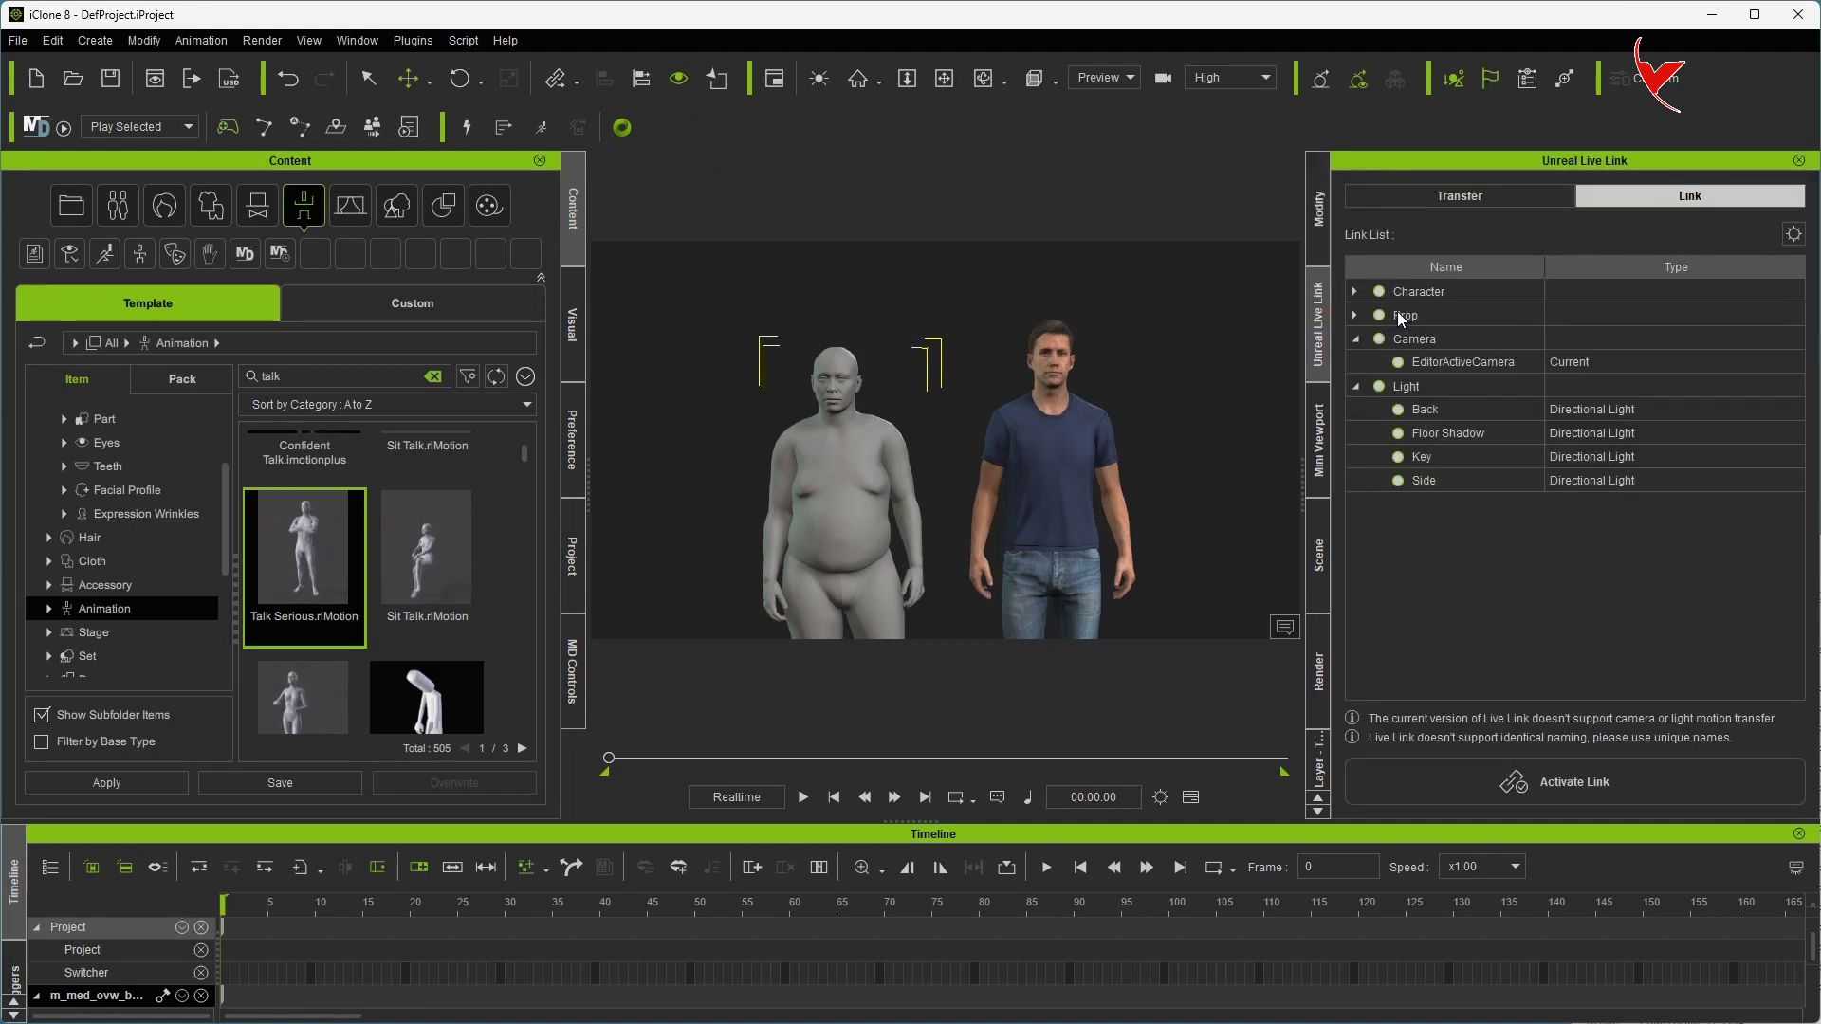
{"action": "left_click", "coordinate": [1356, 292]}
{"action": "left_click", "coordinate": [1603, 787]}
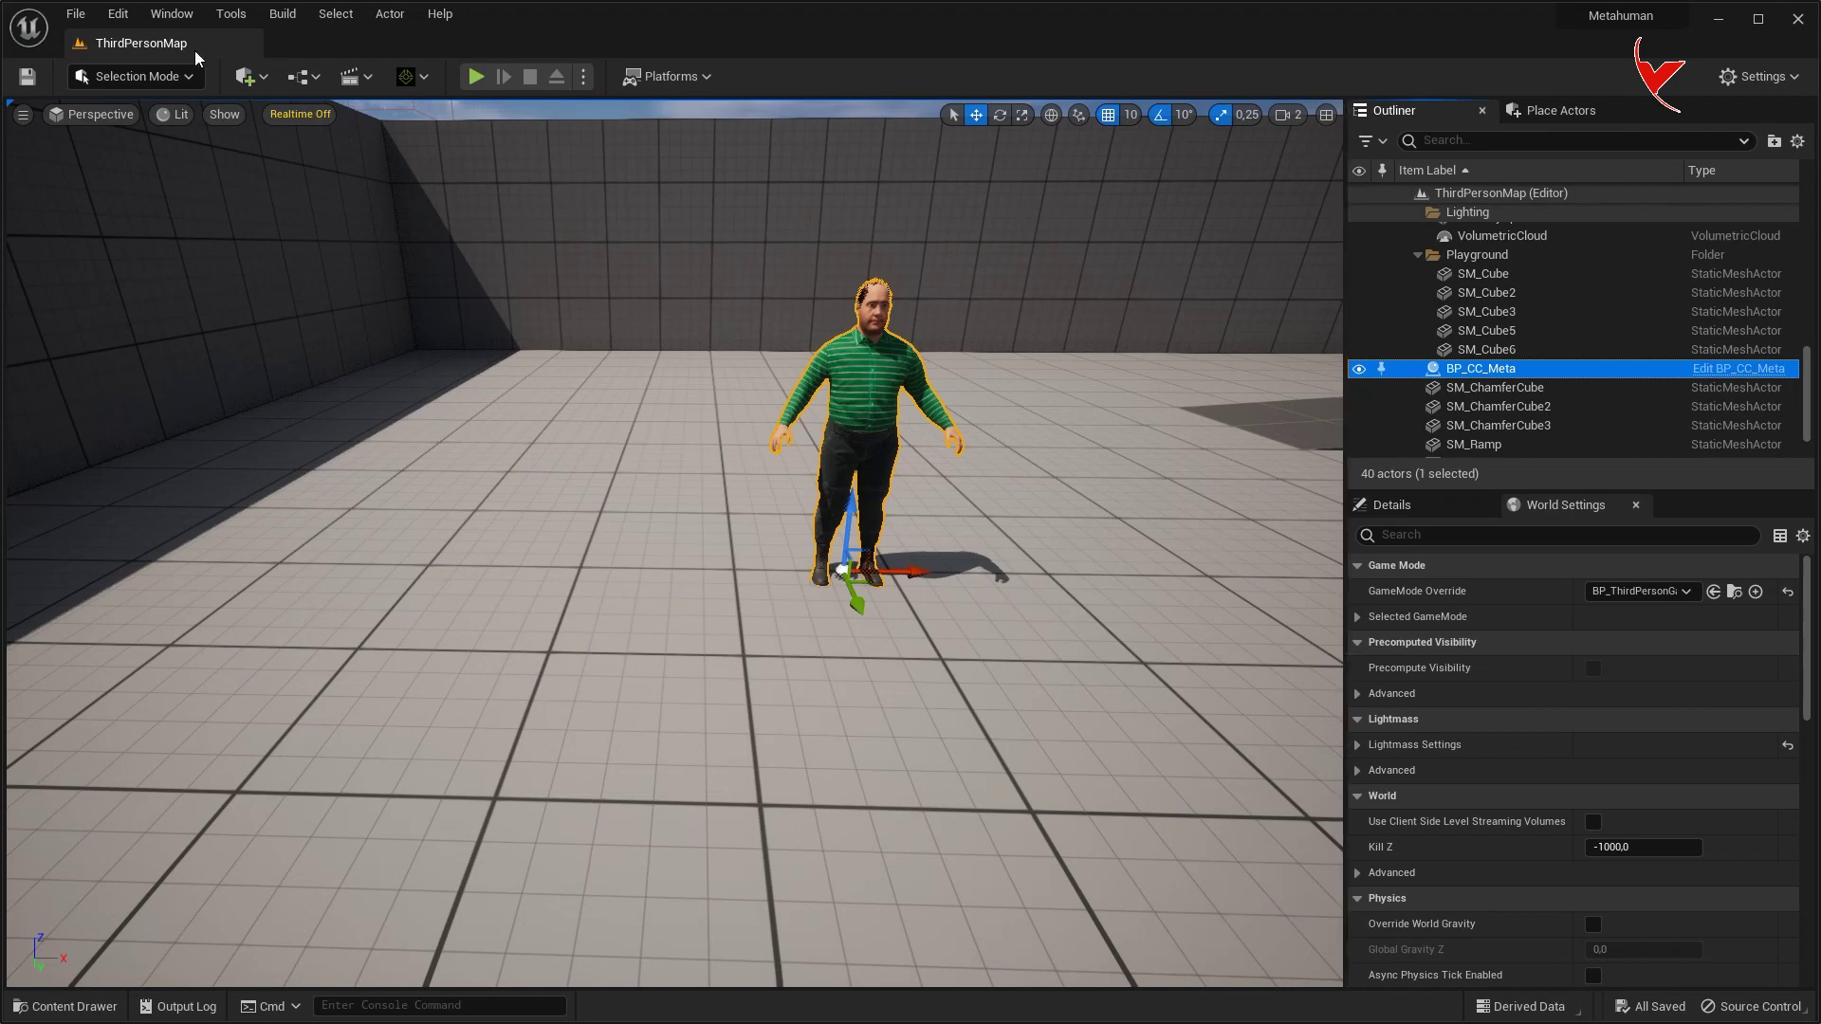
Step: In the Live Link window, add an iClone LiveLink source on port 54321
{"action": "left_click", "coordinate": [172, 13]}
{"action": "mouse_move", "coordinate": [265, 202]}
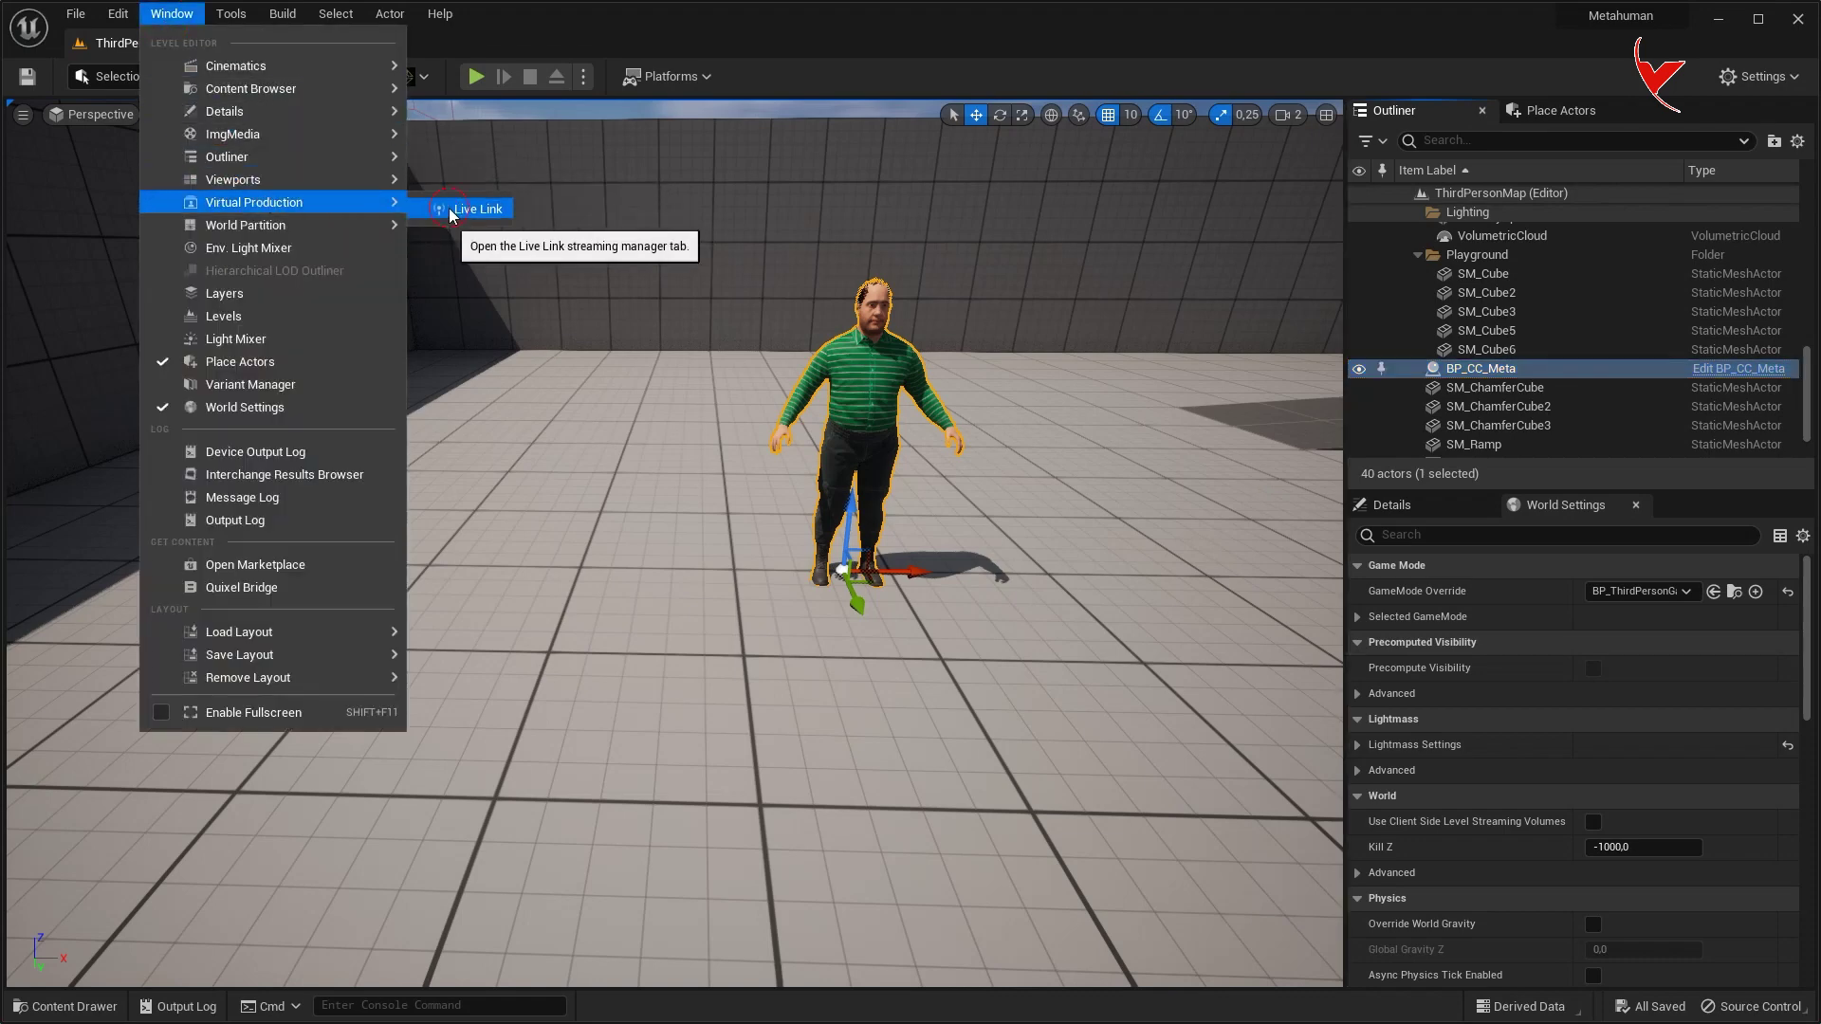
{"action": "left_click", "coordinate": [470, 208]}
{"action": "left_click", "coordinate": [1383, 549]}
{"action": "mouse_move", "coordinate": [1411, 584]}
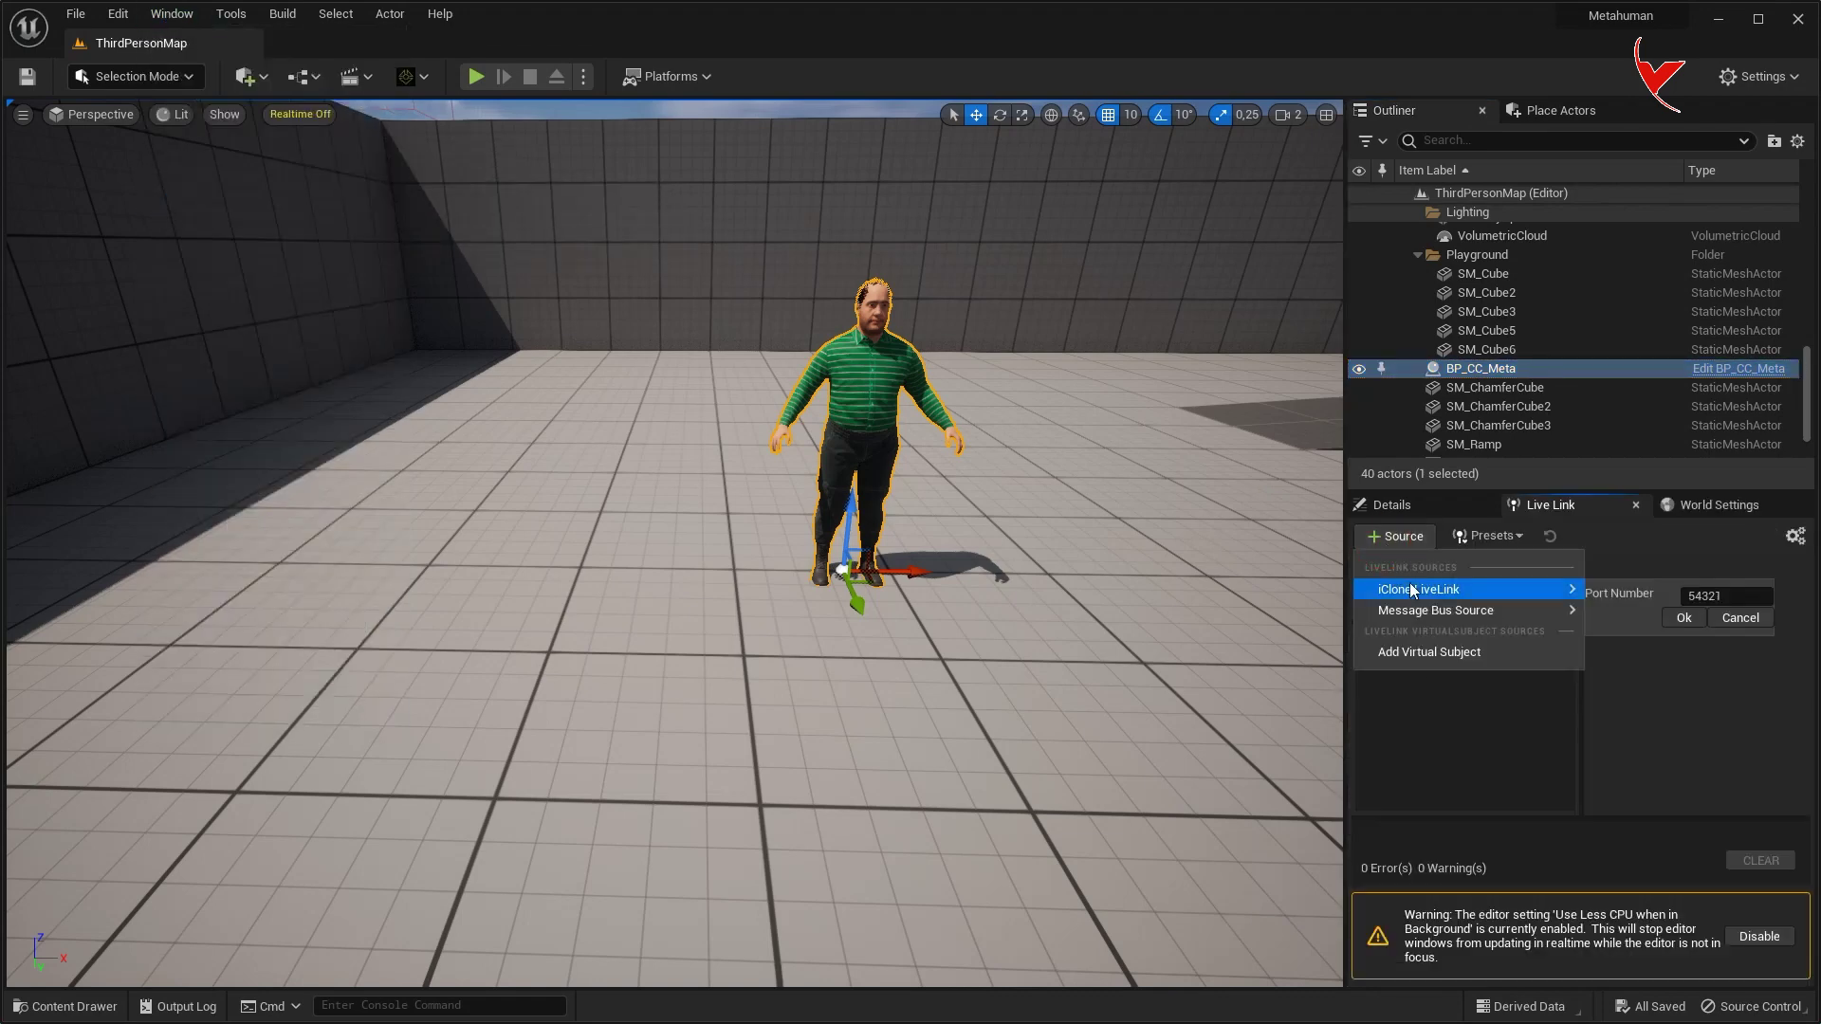
{"action": "left_click", "coordinate": [1684, 618]}
Step: Turn on realtime viewport updating, keep it active in the background, and return to BP_CC_Meta's properties
{"action": "left_click", "coordinate": [310, 116]}
{"action": "left_click", "coordinate": [1743, 937]}
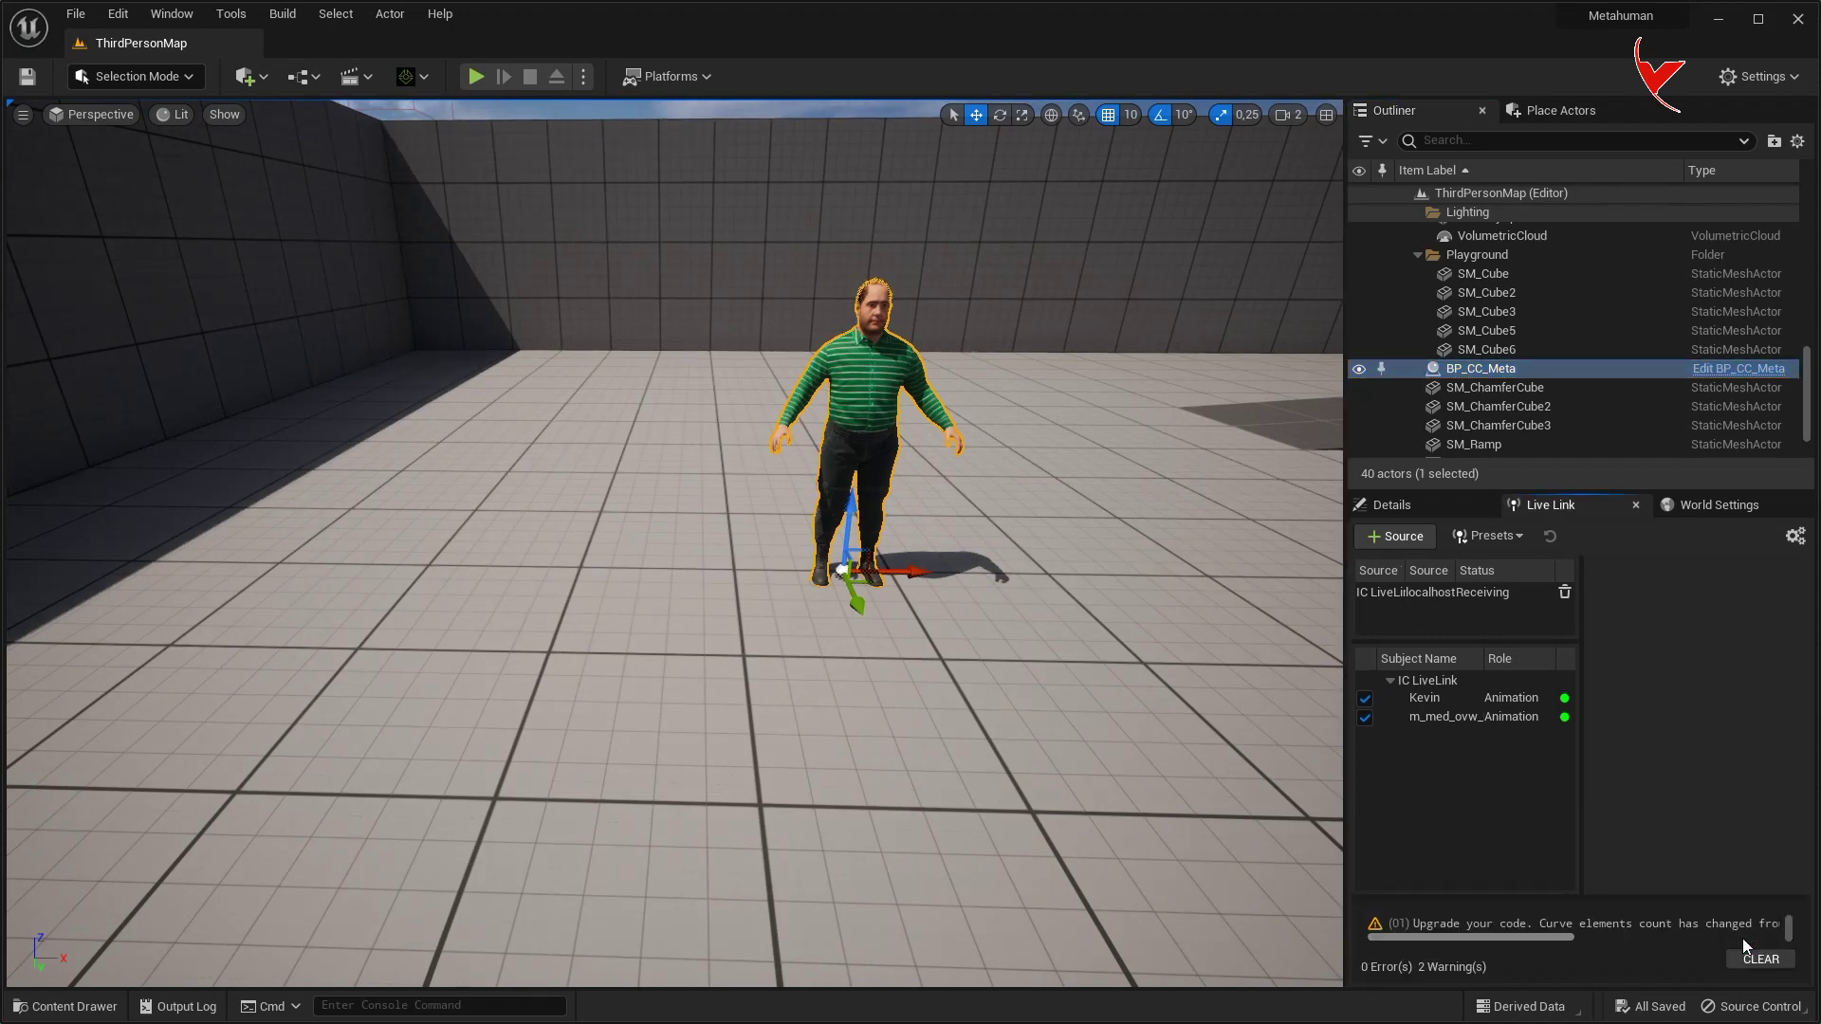
{"action": "left_click", "coordinate": [1432, 501]}
{"action": "left_click", "coordinate": [1652, 845]}
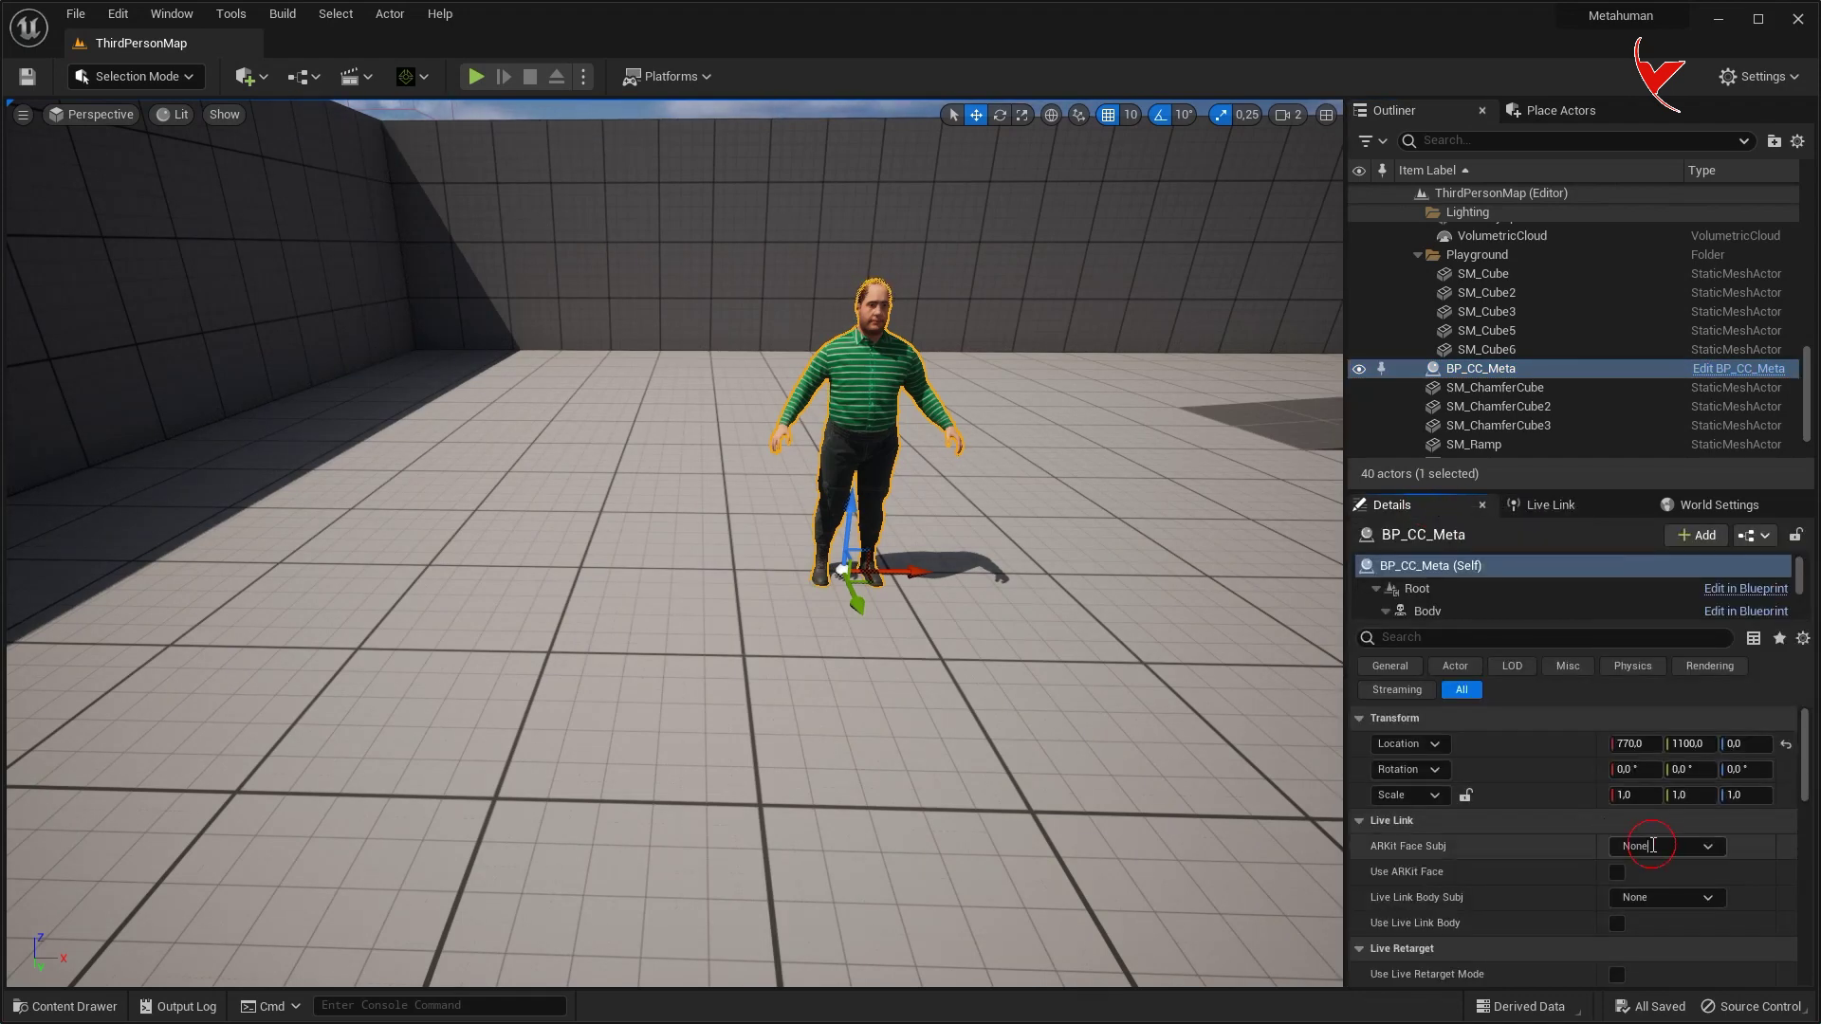
Step: Set BP_CC_Meta's face subject to Kevin and body subject to m_med_ovw_body, ticking Use ARKit Face and Use Live Link Body
{"action": "left_click", "coordinate": [1715, 846]}
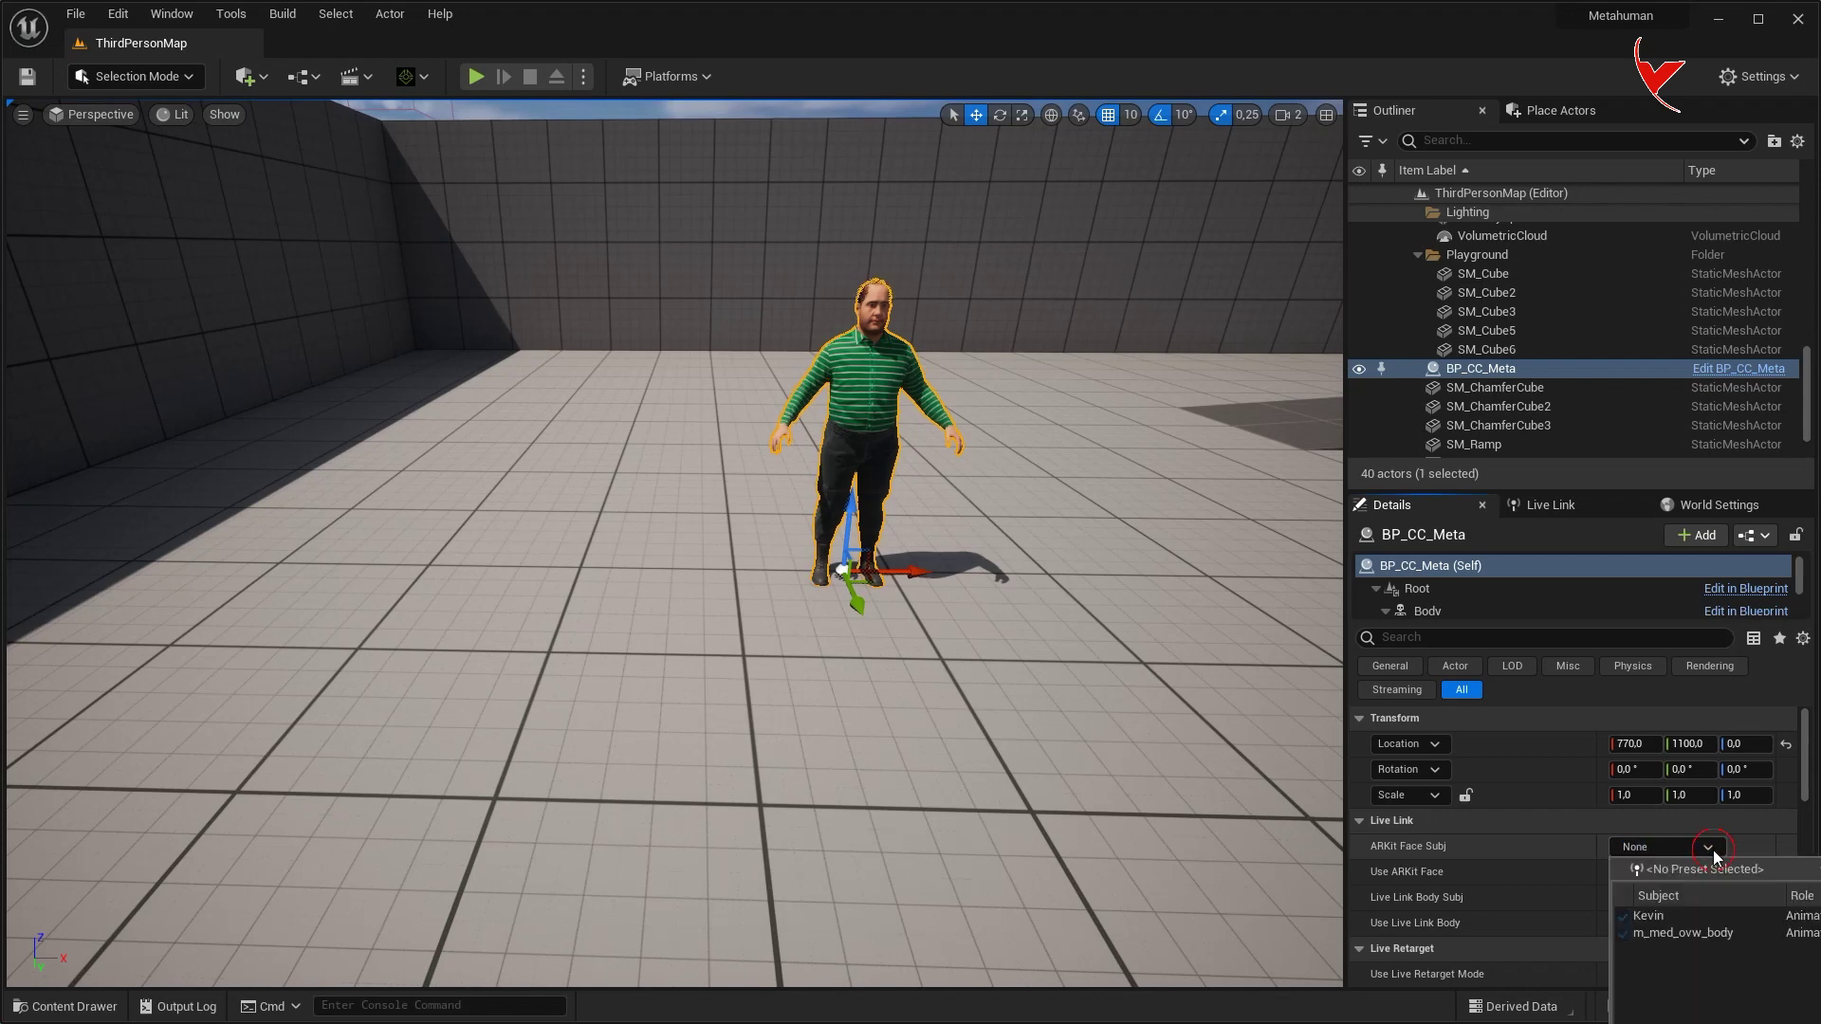
{"action": "left_click", "coordinate": [1677, 914]}
{"action": "scroll", "coordinate": [1653, 878], "scroll_direction": "down", "scroll_amount": 2}
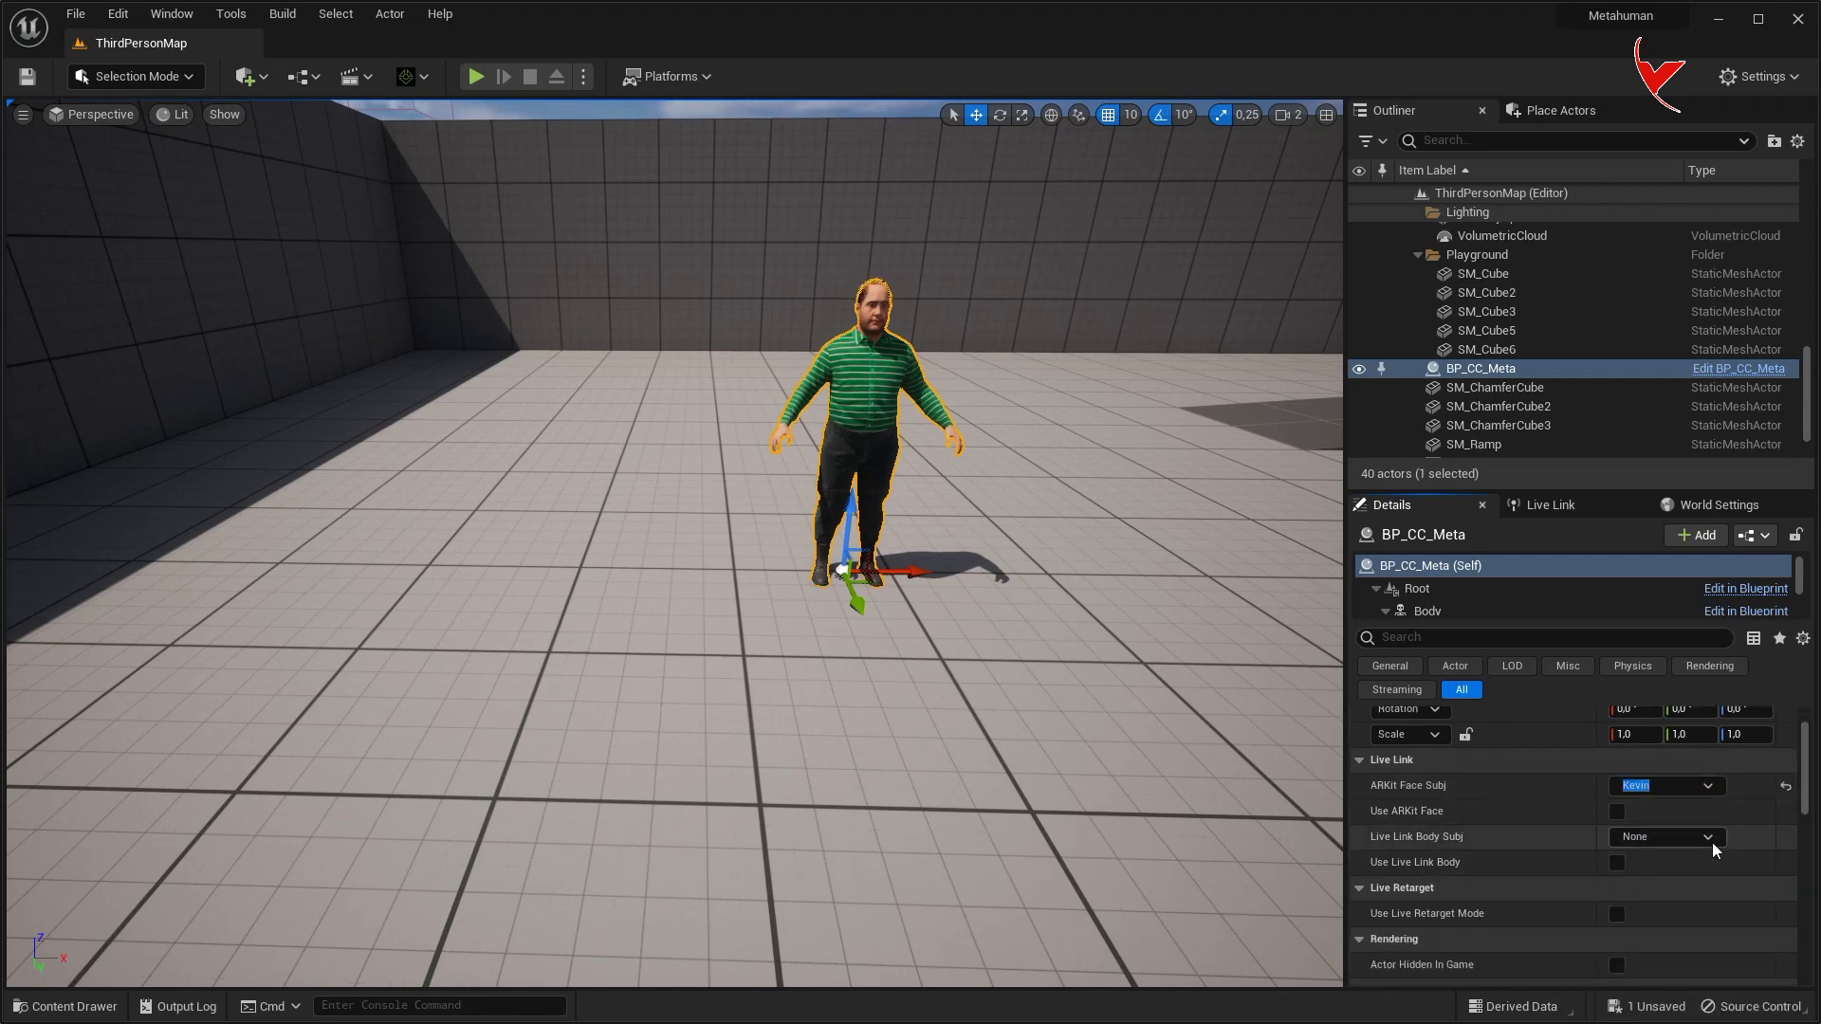
{"action": "left_click", "coordinate": [1711, 842]}
{"action": "left_click", "coordinate": [1682, 923]}
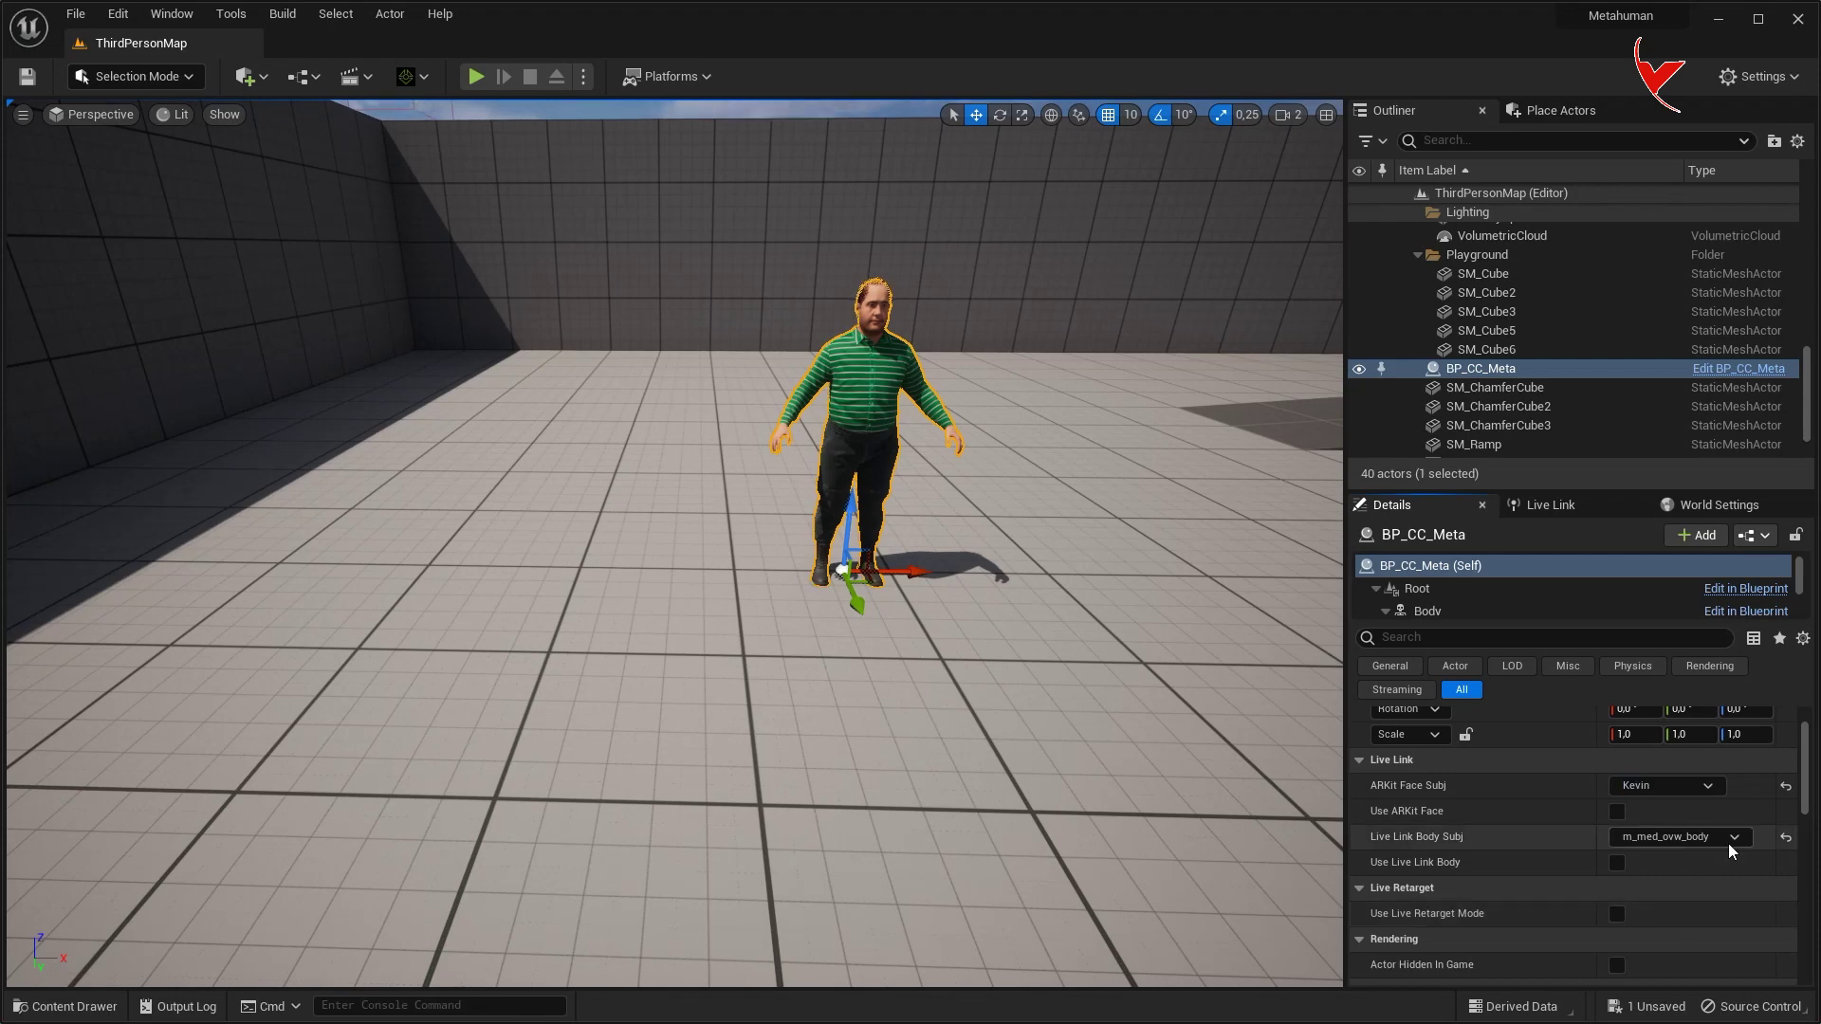
{"action": "left_click", "coordinate": [1618, 812]}
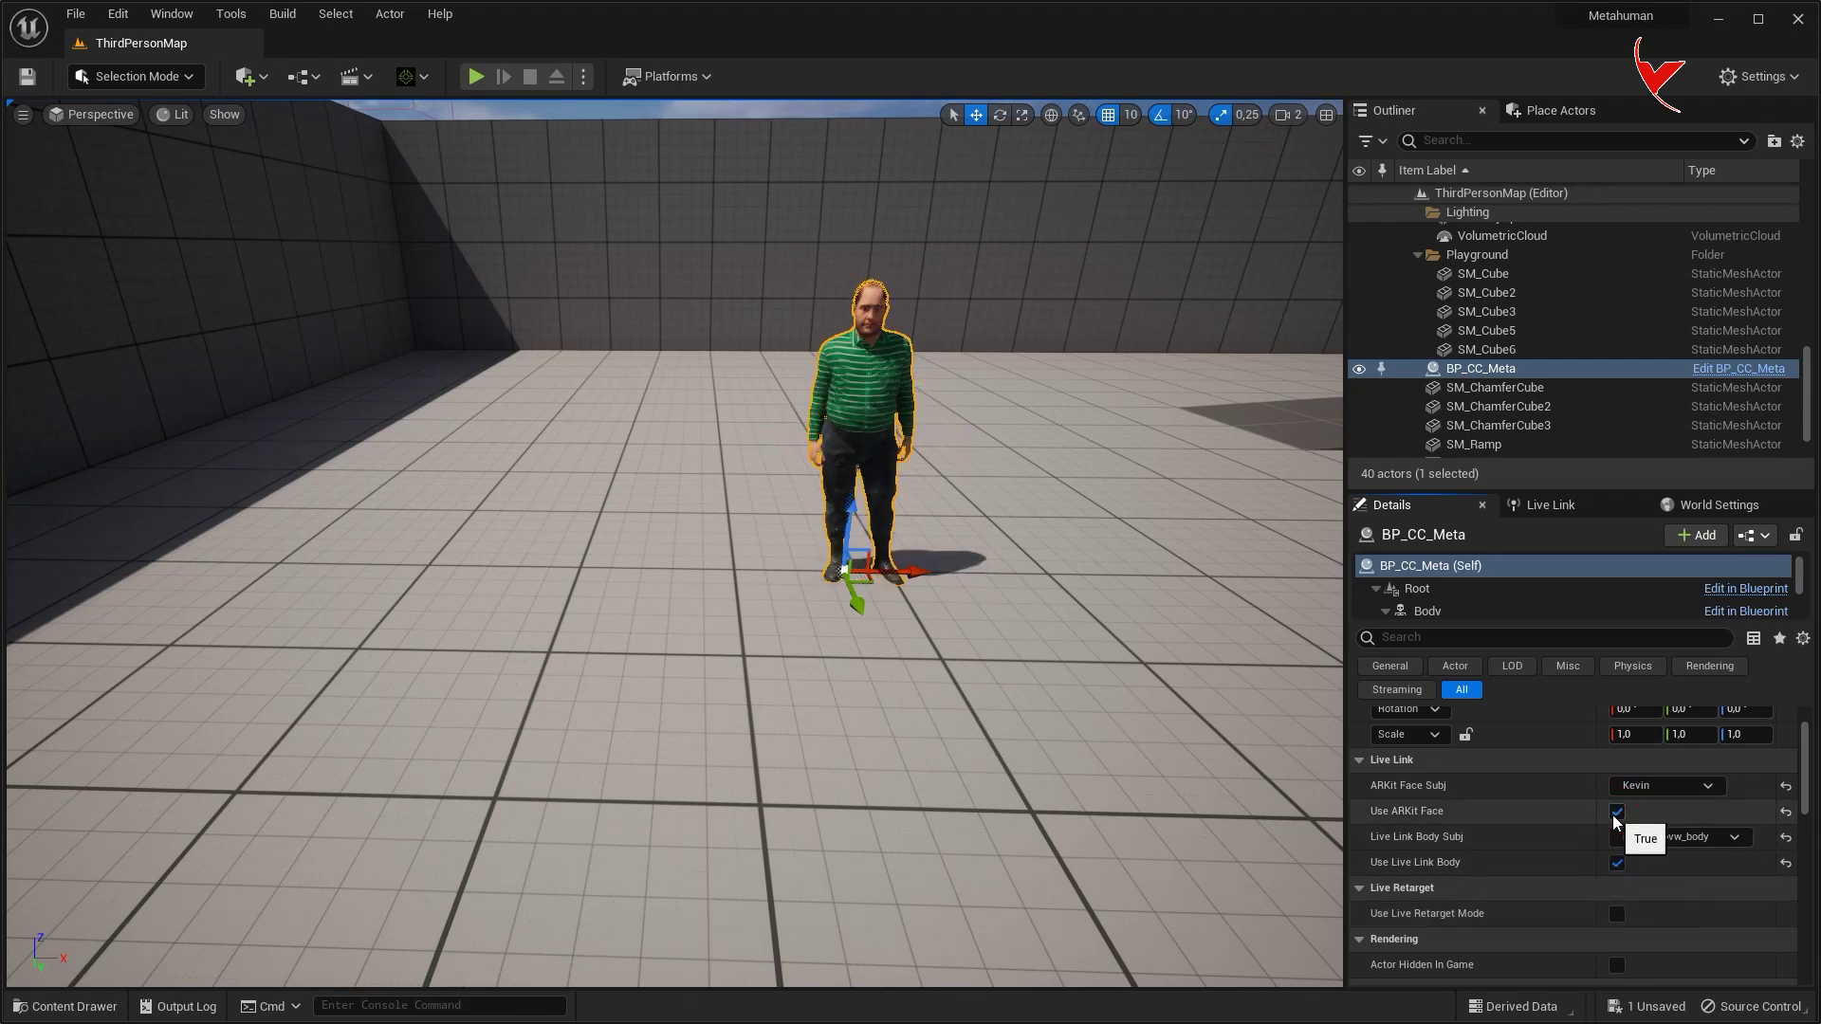
{"action": "left_click", "coordinate": [1617, 862]}
{"action": "left_click", "coordinate": [1742, 369]}
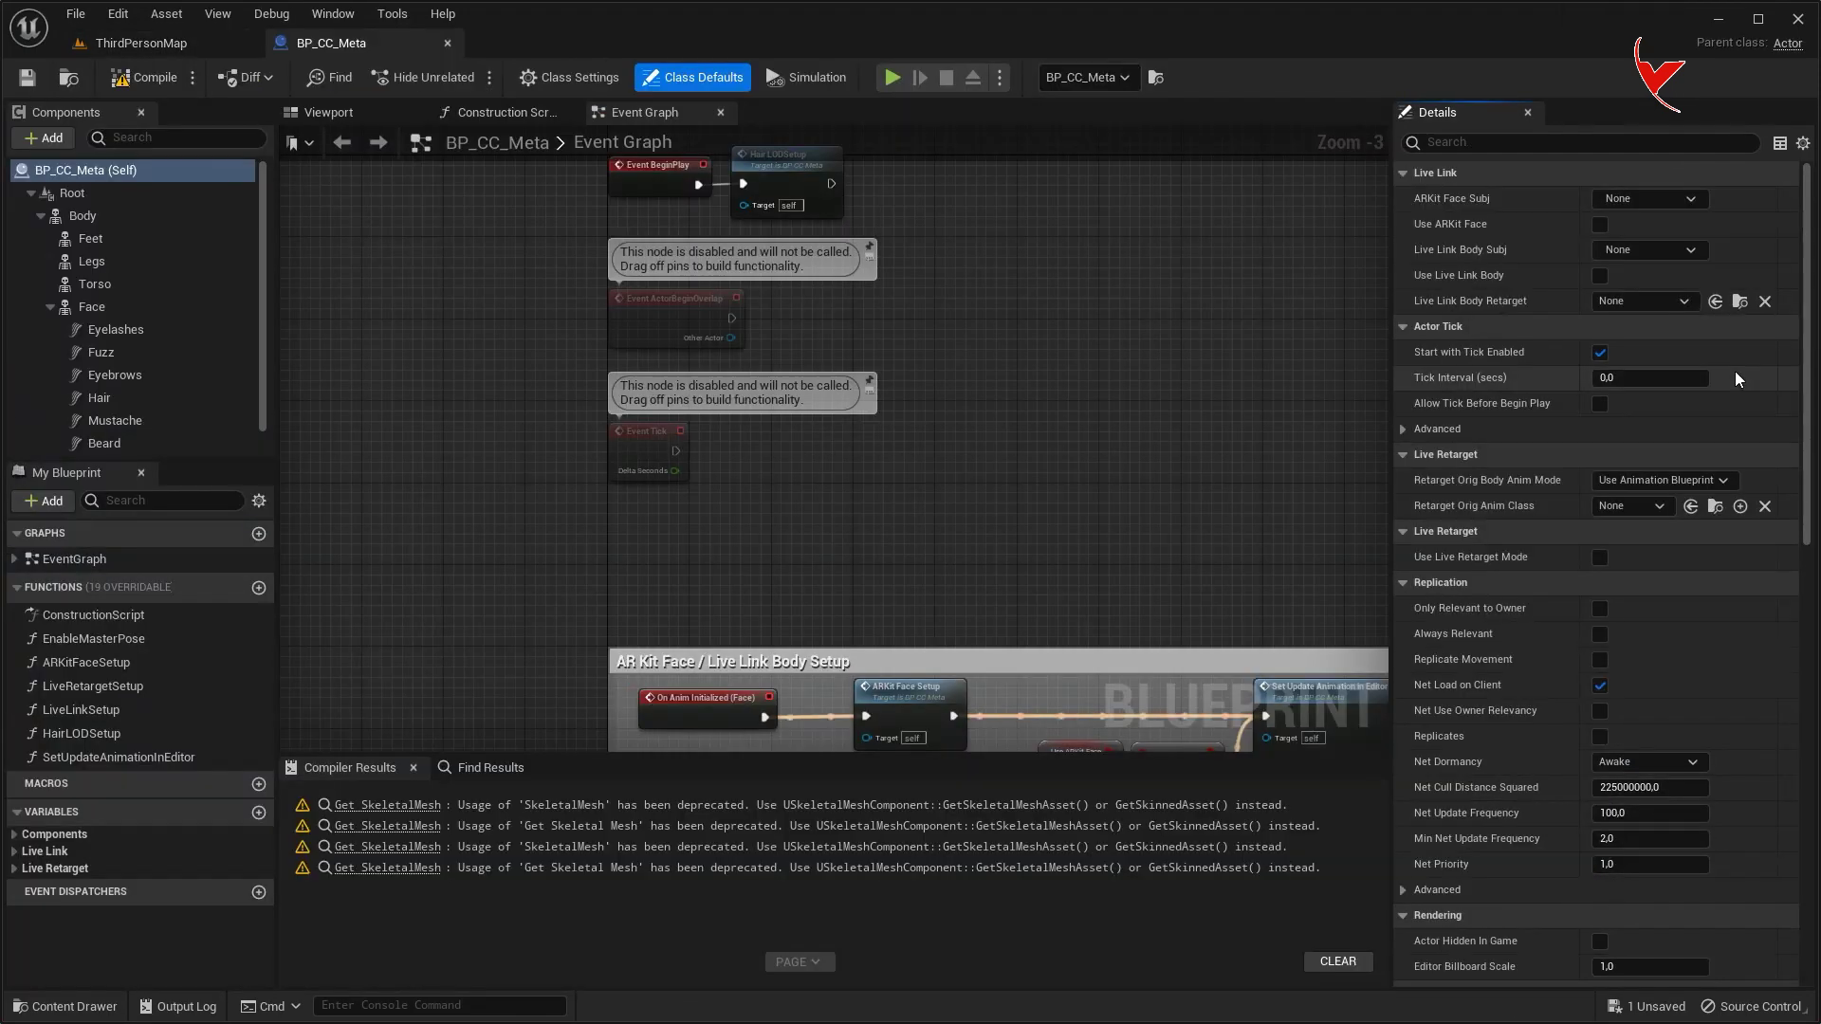
Step: Add a Live Link Controller component and connect its On Live Link Updated event to an RL Root Transform node
{"action": "left_click", "coordinate": [50, 142]}
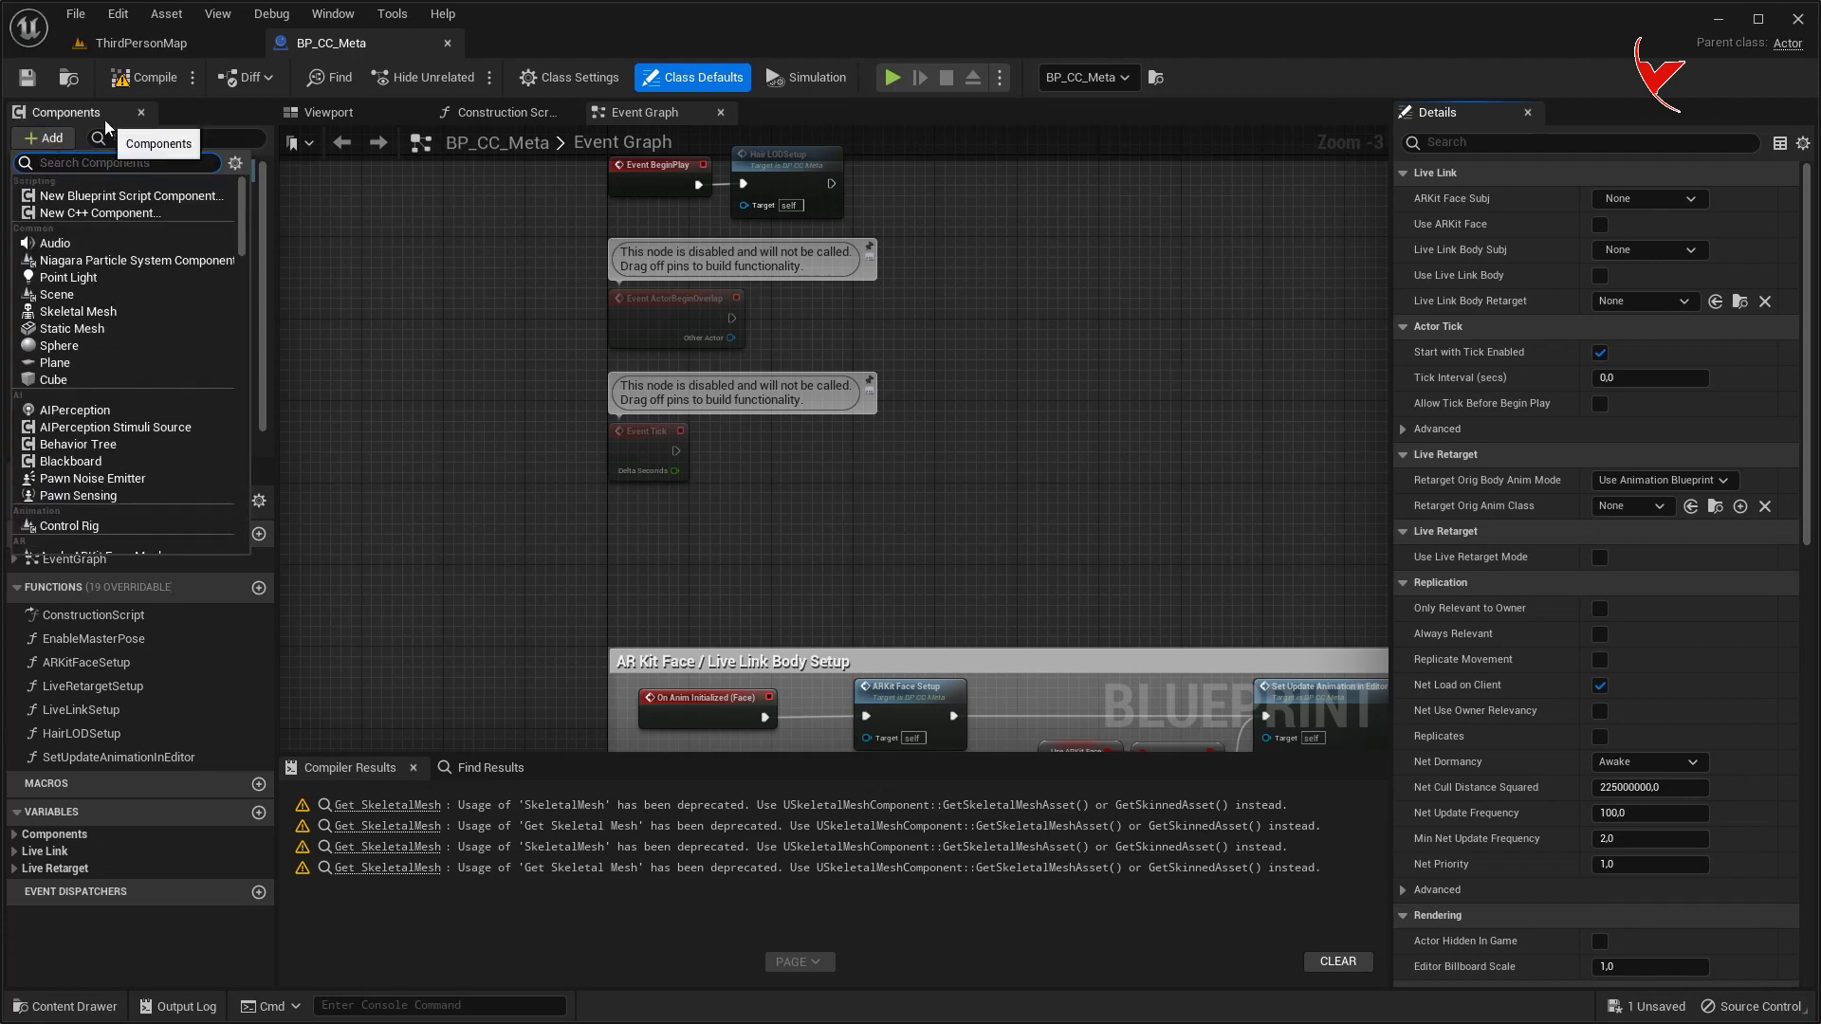
{"action": "type", "text": "live"}
{"action": "scroll", "coordinate": [122, 198], "scroll_direction": "down", "scroll_amount": 1}
{"action": "left_click", "coordinate": [139, 419]}
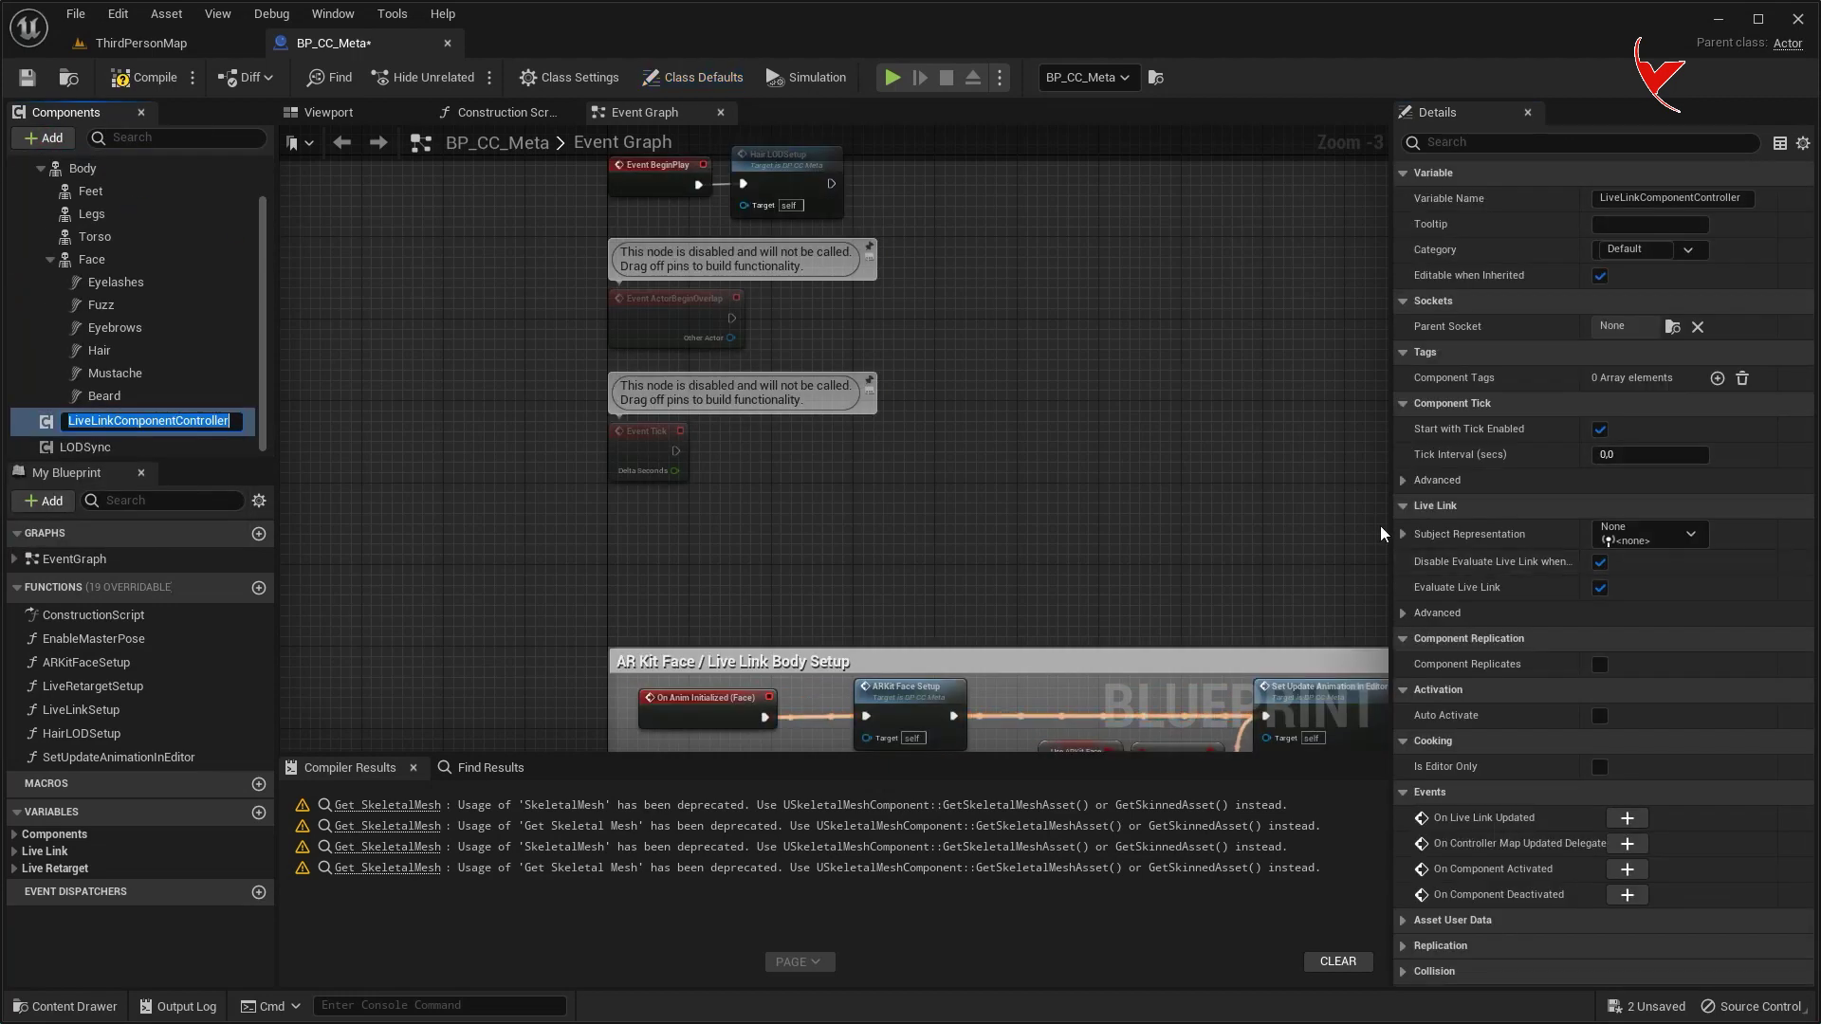
{"action": "left_click", "coordinate": [1781, 828]}
{"action": "right_click_drag", "start_coordinate": [1336, 610], "coordinate": [764, 458]}
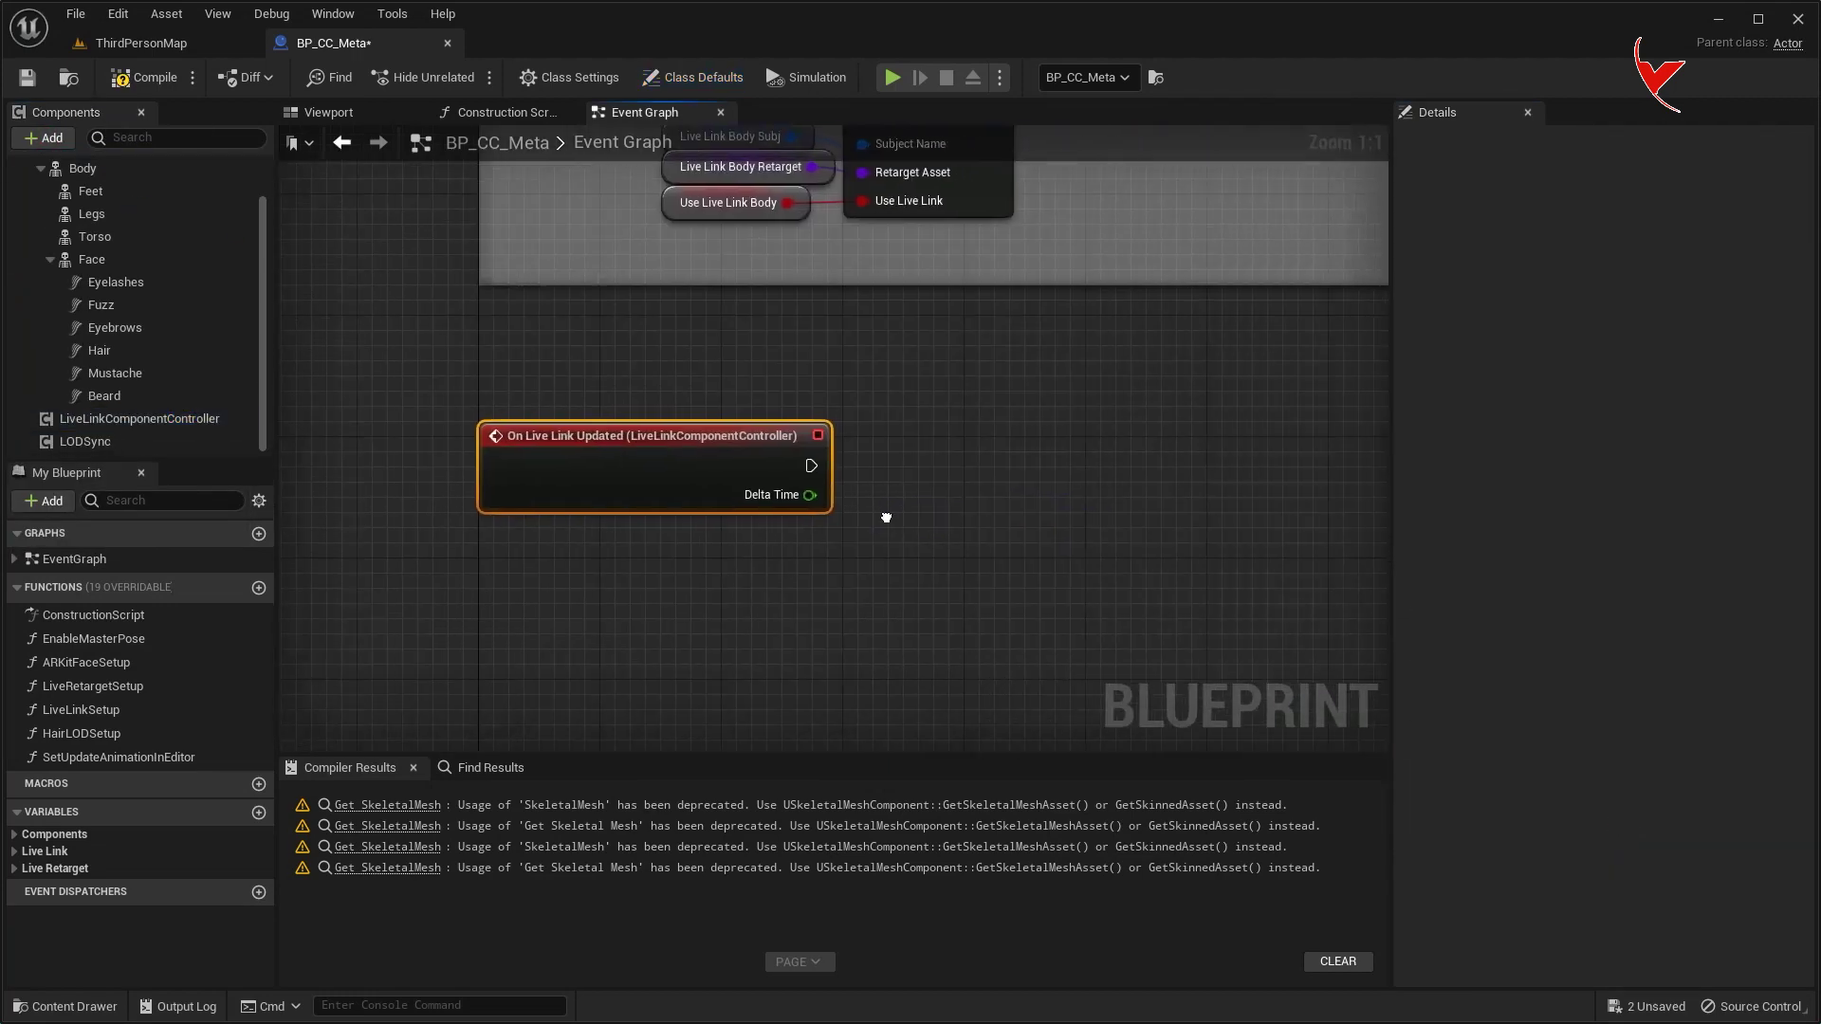
{"action": "left_click_drag", "start_coordinate": [869, 463], "coordinate": [869, 463]}
{"action": "type", "text": "rl root"}
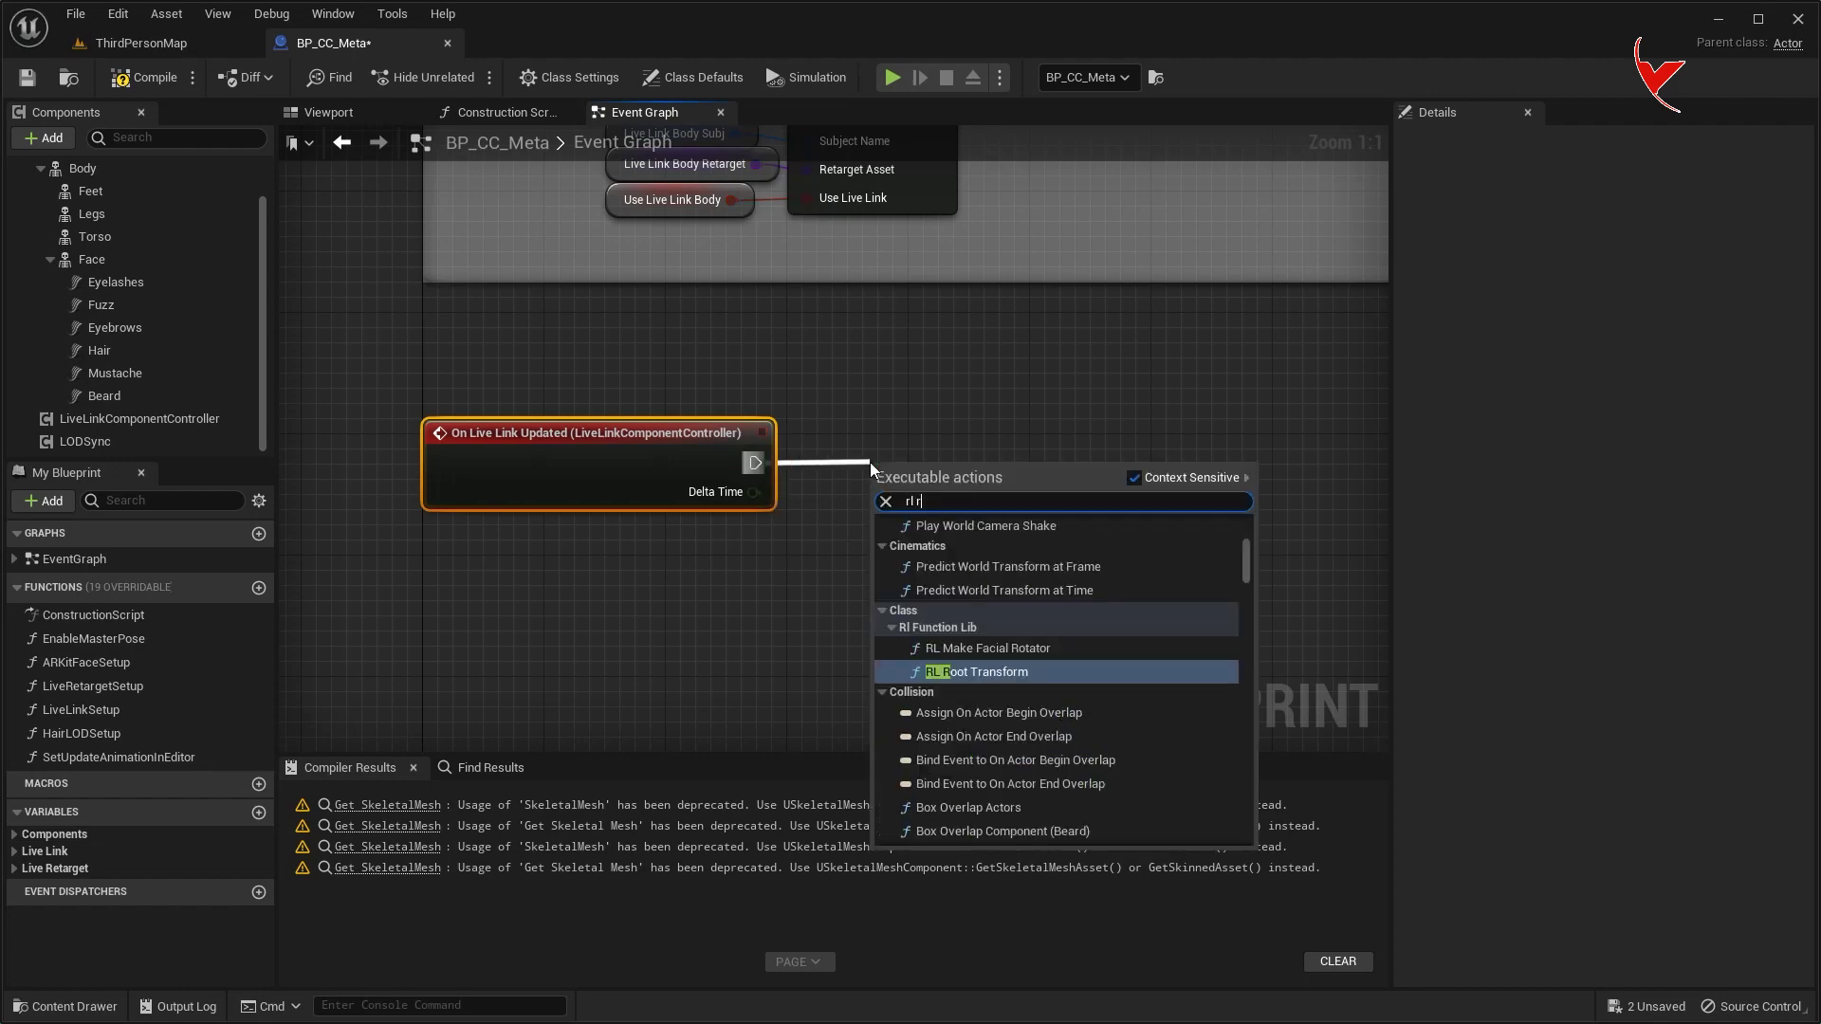
{"action": "left_click", "coordinate": [971, 559]}
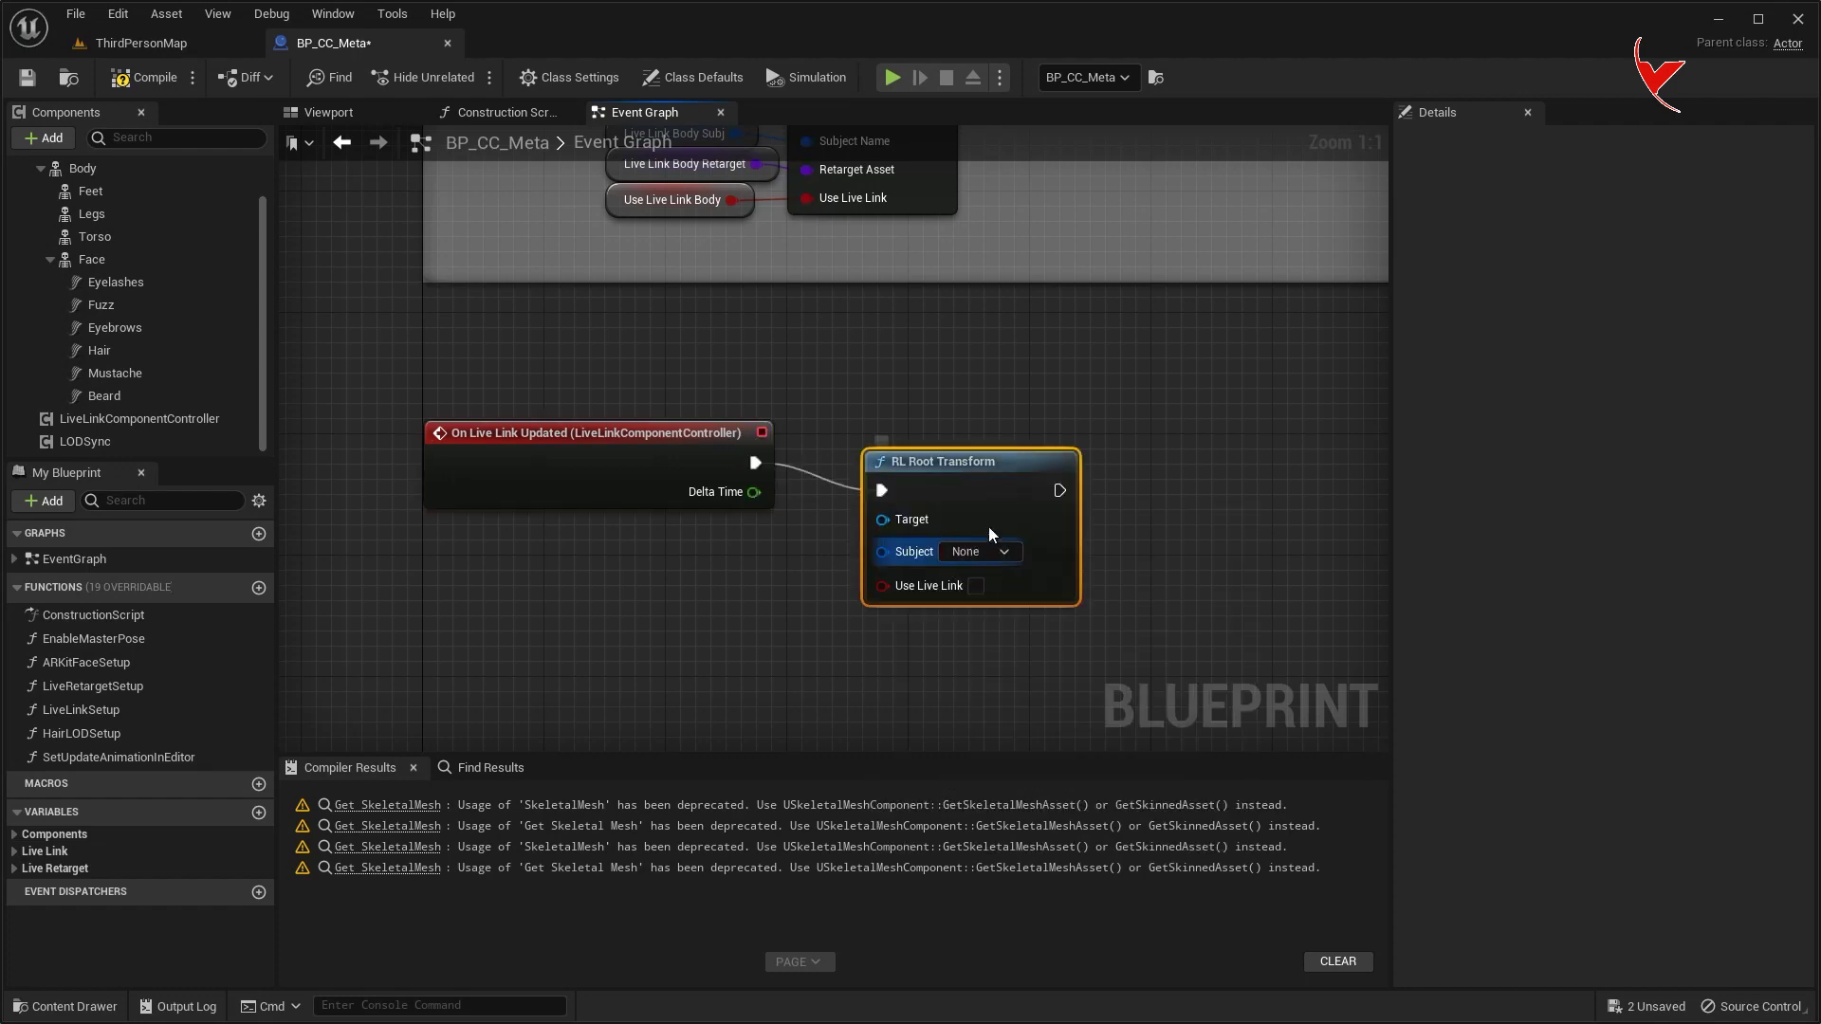
Step: Wire Body, Live Link Body Subj and Use Live Link Body into RL Root Transform, then compile
{"action": "right_click_drag", "start_coordinate": [989, 447], "coordinate": [909, 494]}
{"action": "left_click_drag", "start_coordinate": [700, 232], "coordinate": [893, 617]}
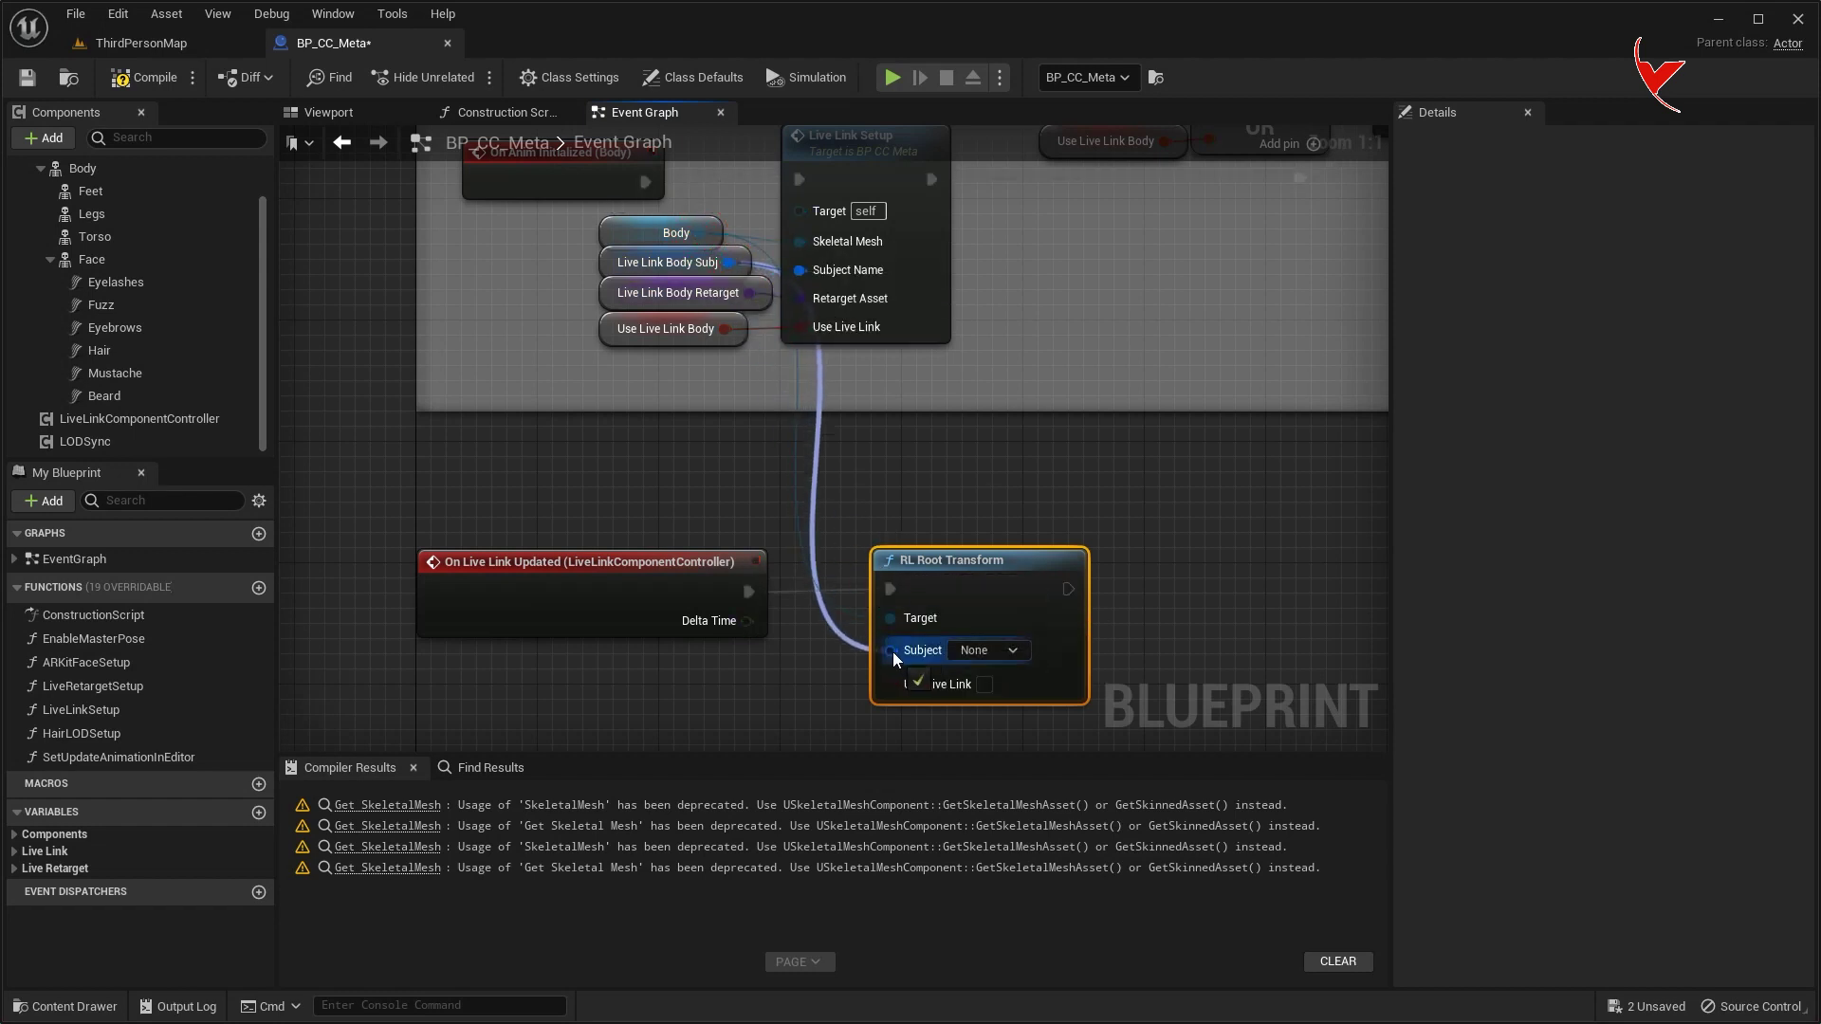
{"action": "left_click_drag", "start_coordinate": [729, 262], "coordinate": [890, 651]}
{"action": "mouse_move", "coordinate": [725, 328]}
{"action": "left_mouse_down"}
{"action": "mouse_move", "coordinate": [840, 626]}
{"action": "mouse_move", "coordinate": [892, 679]}
{"action": "left_mouse_up"}
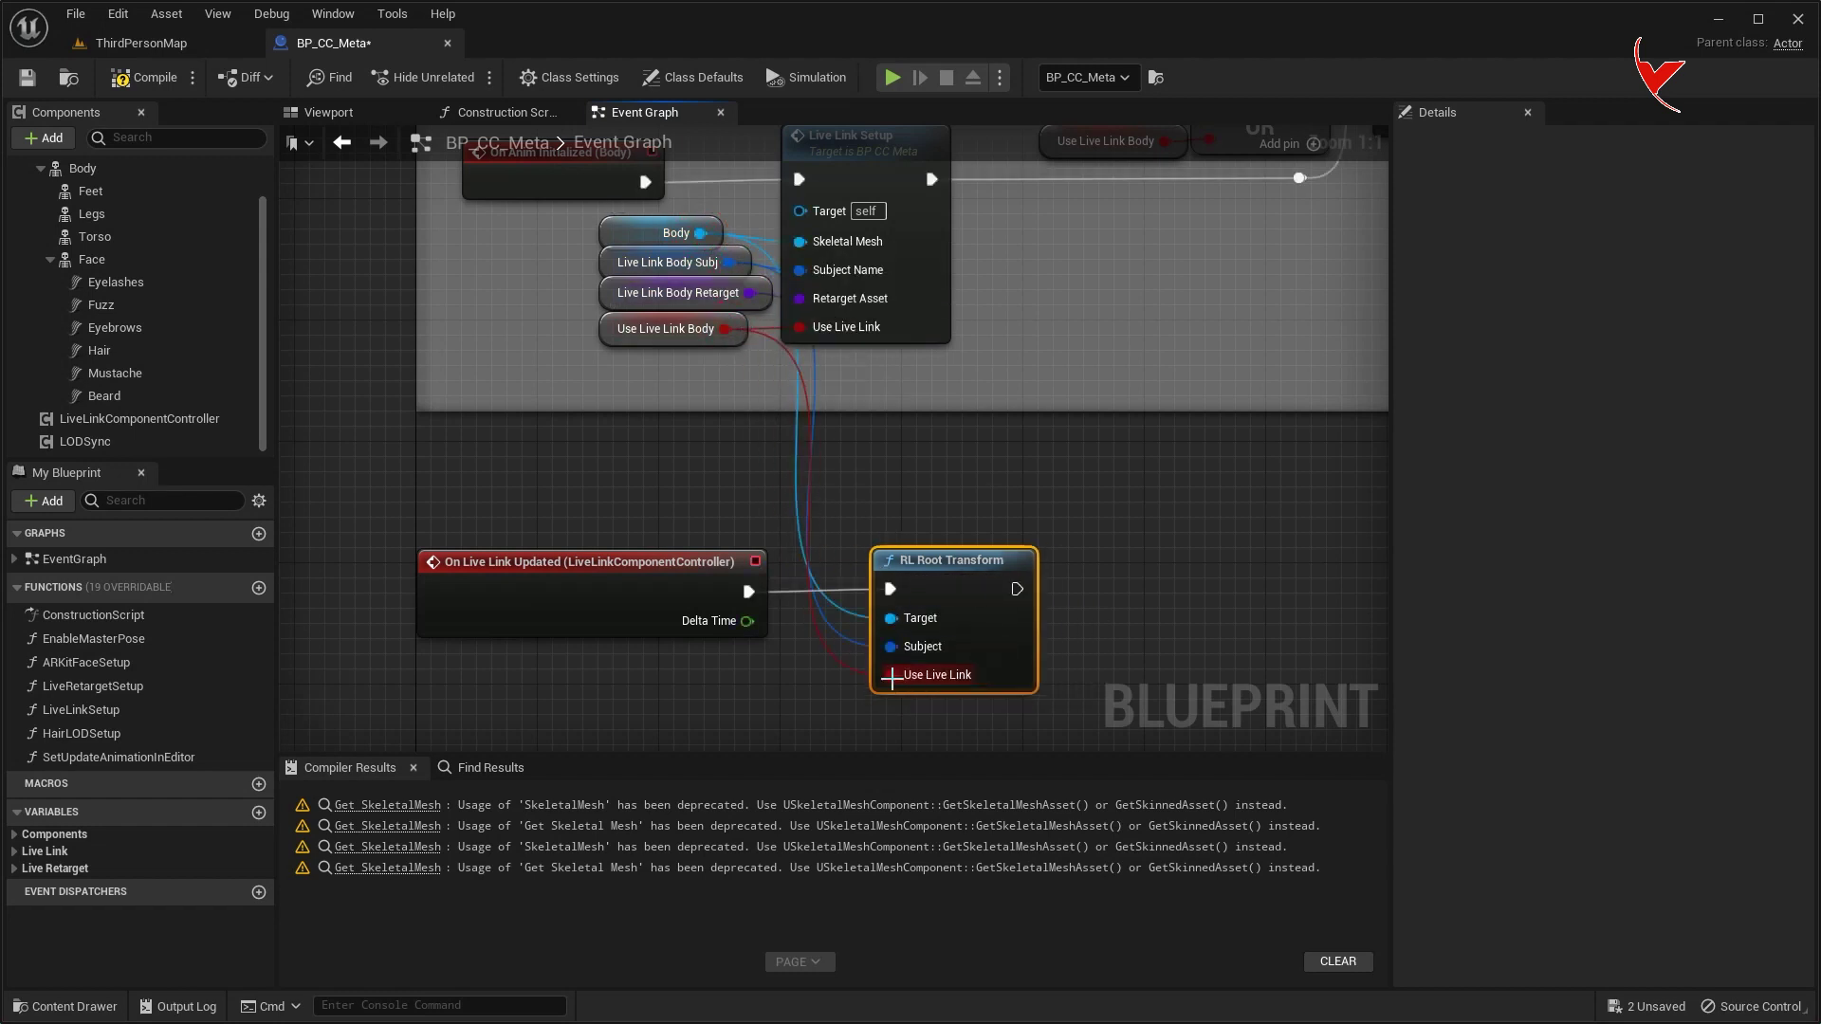
{"action": "left_click", "coordinate": [168, 90]}
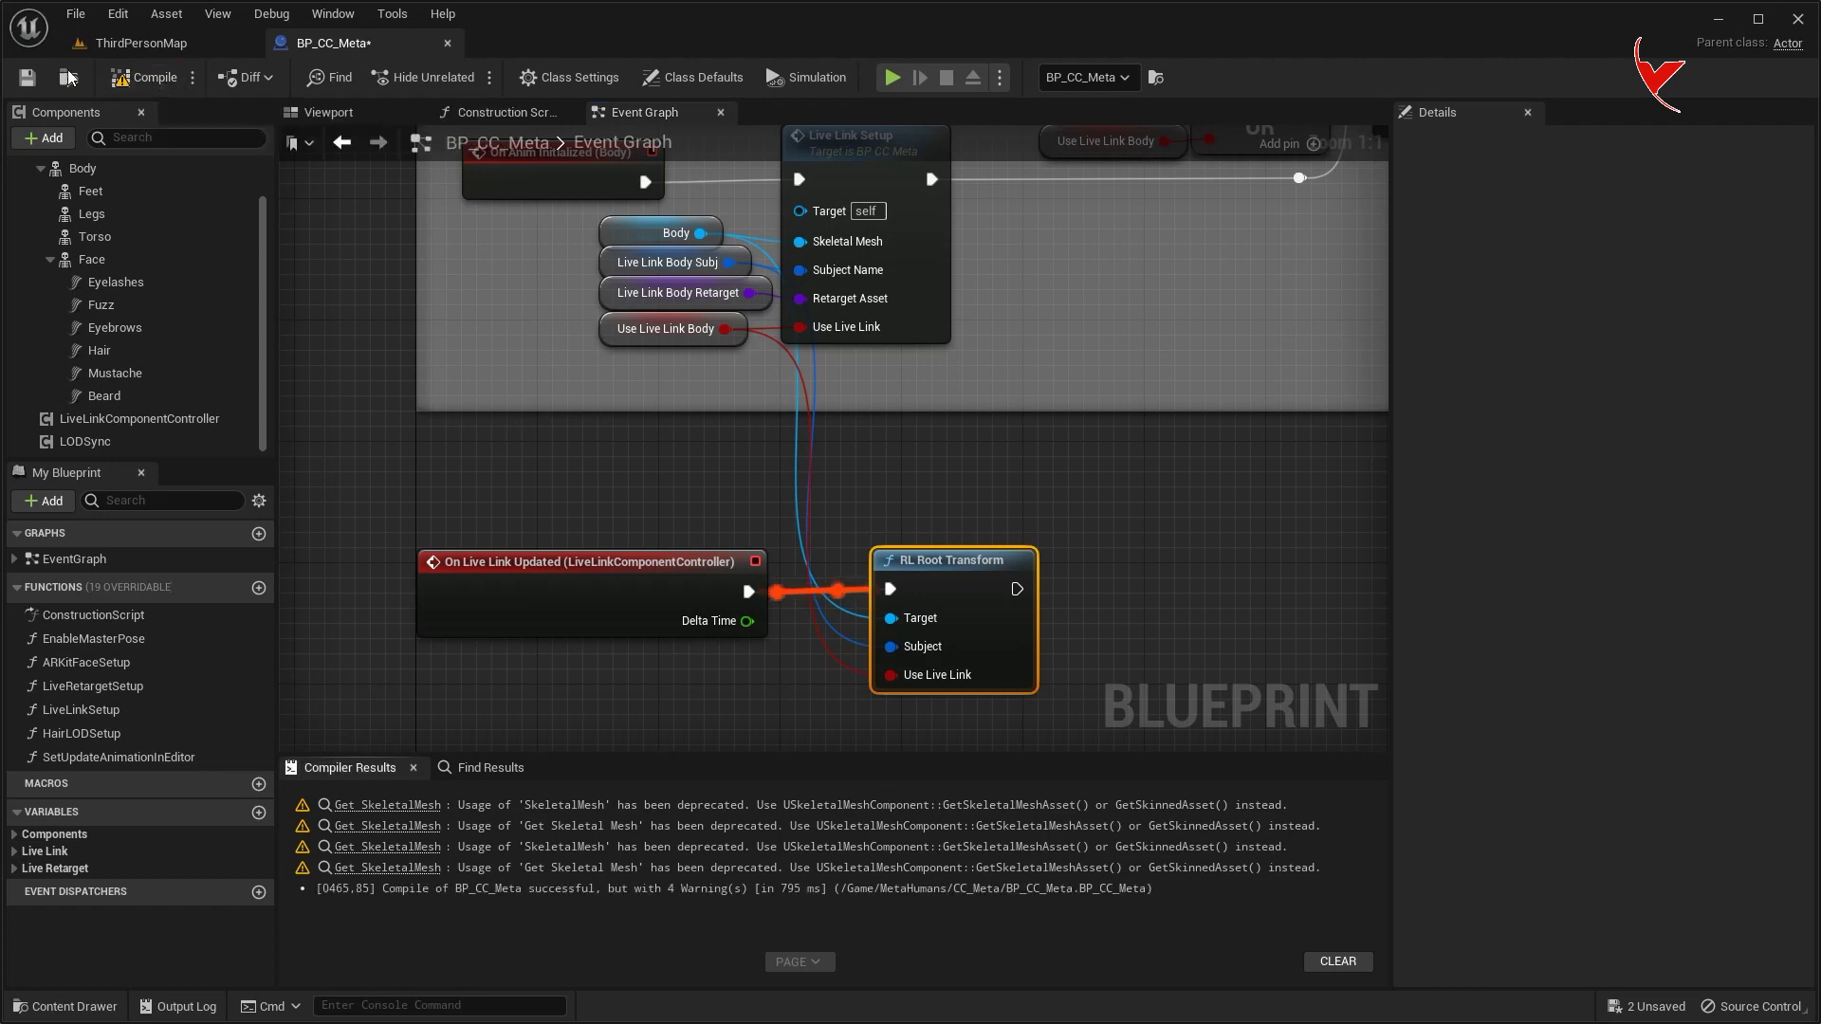
{"action": "left_click", "coordinate": [156, 47]}
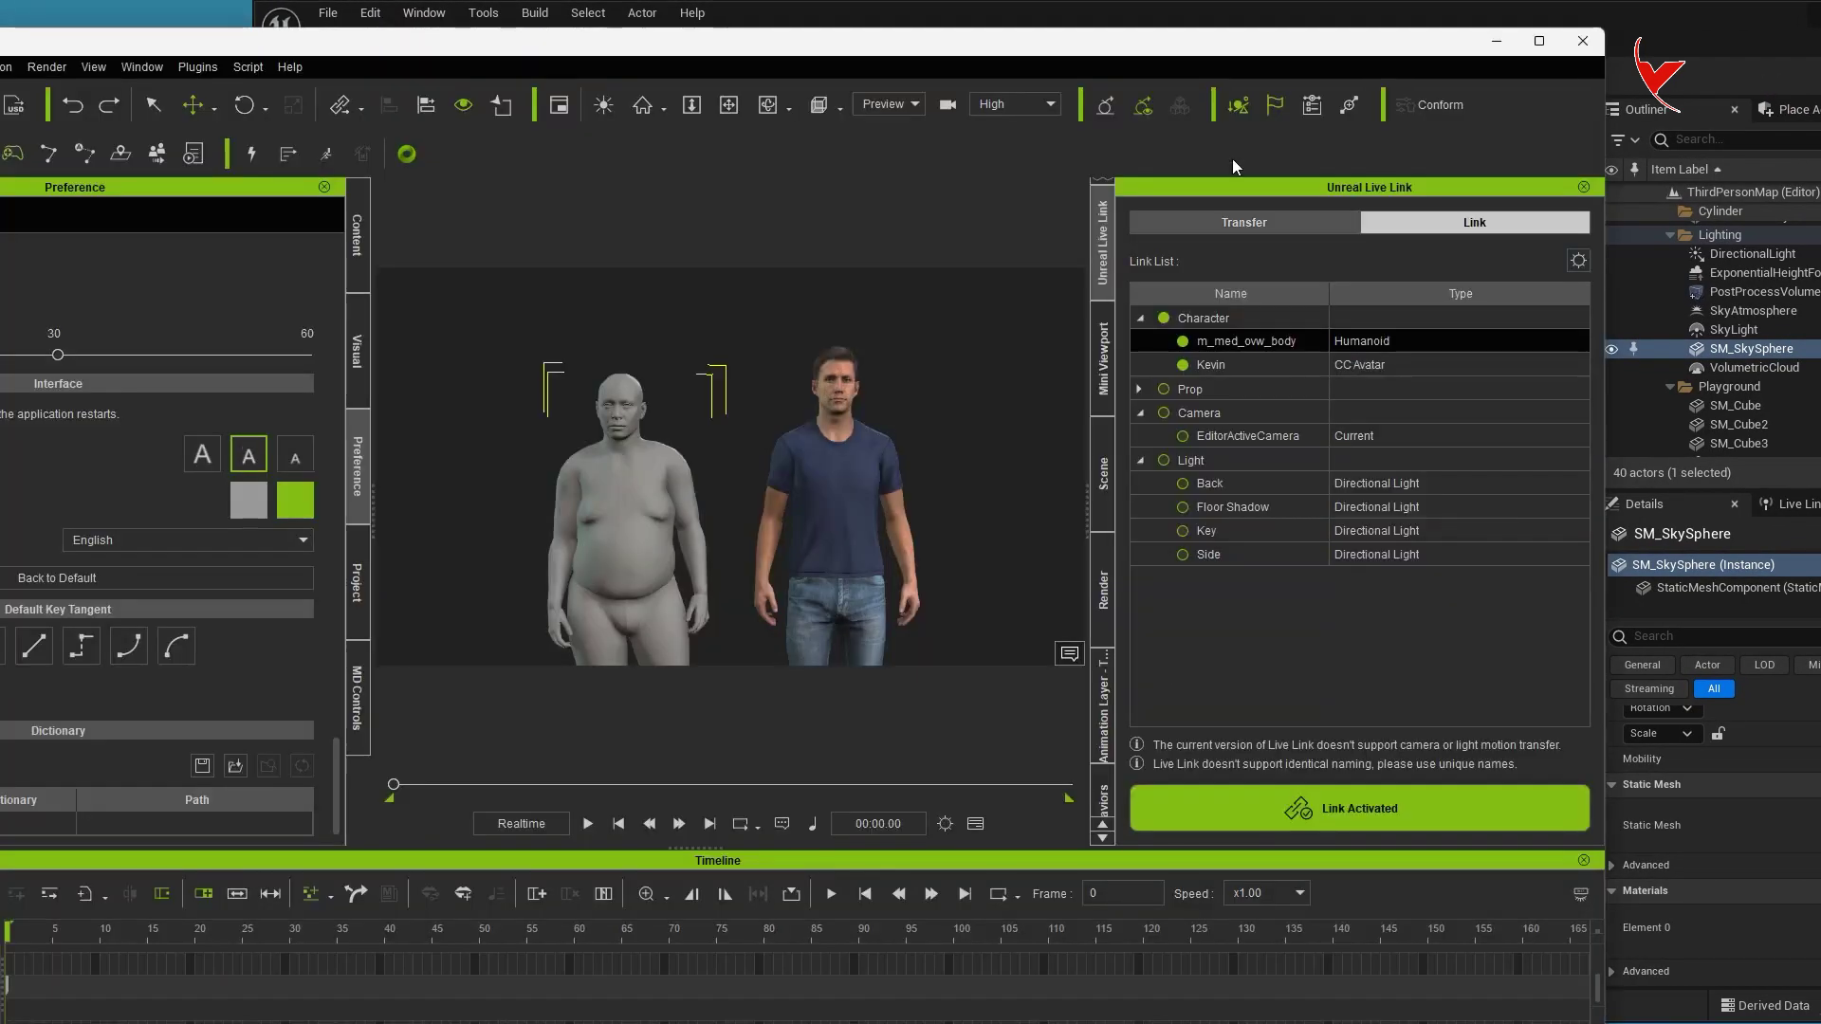
Step: With iClone beside the Unreal viewport, play and stop the Talk Serious stream, then maximize Unreal
{"action": "left_click_drag", "start_coordinate": [1281, 30], "coordinate": [635, 40]}
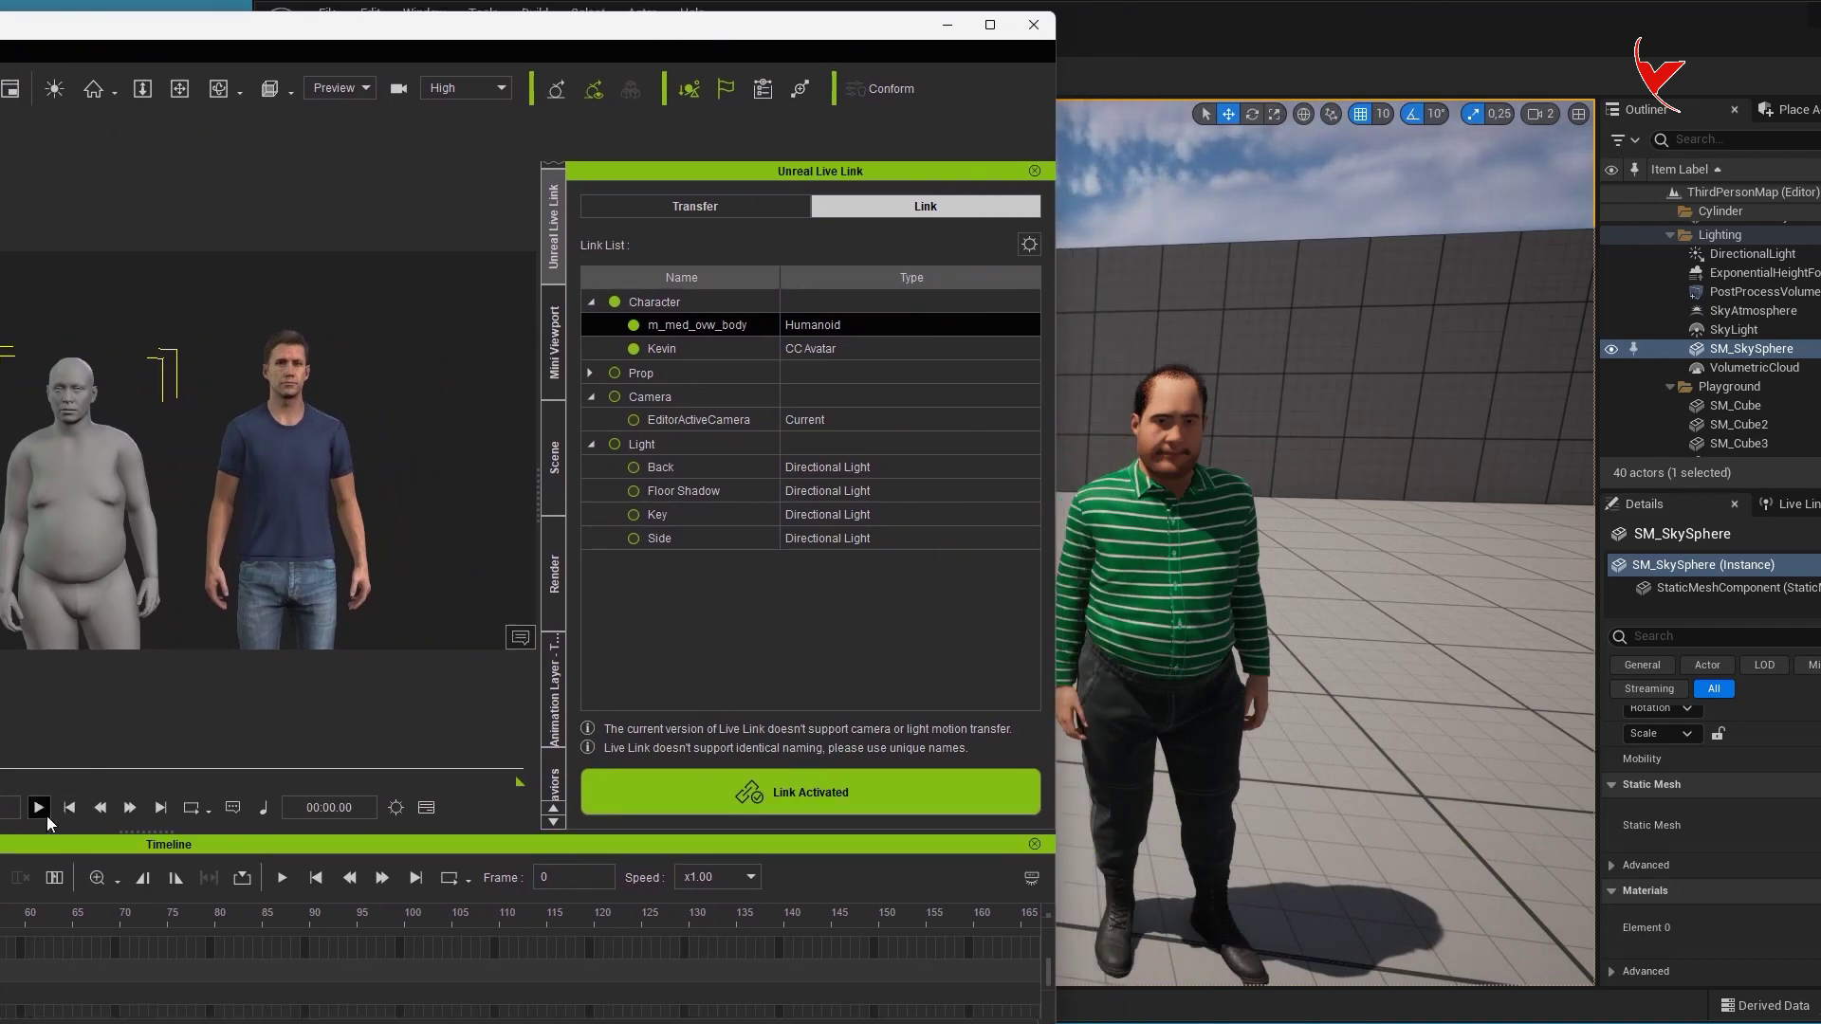
{"action": "left_click", "coordinate": [39, 808]}
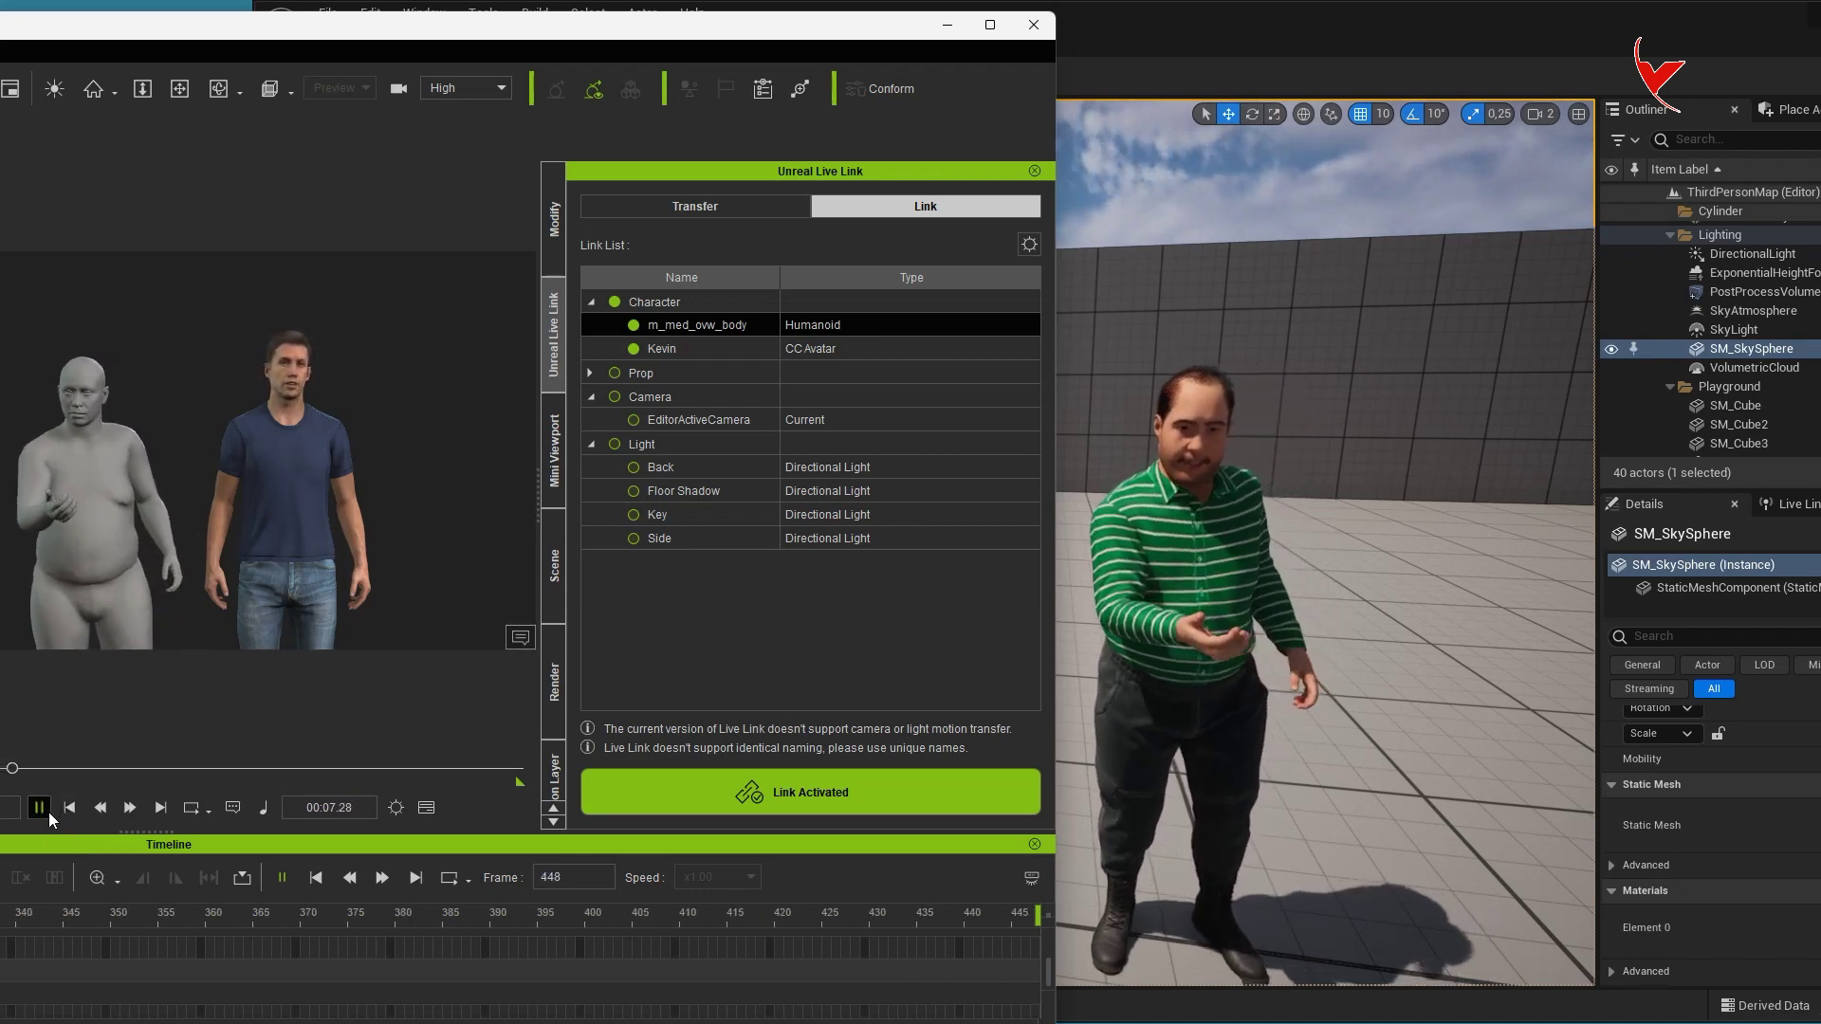
{"action": "left_click", "coordinate": [69, 807]}
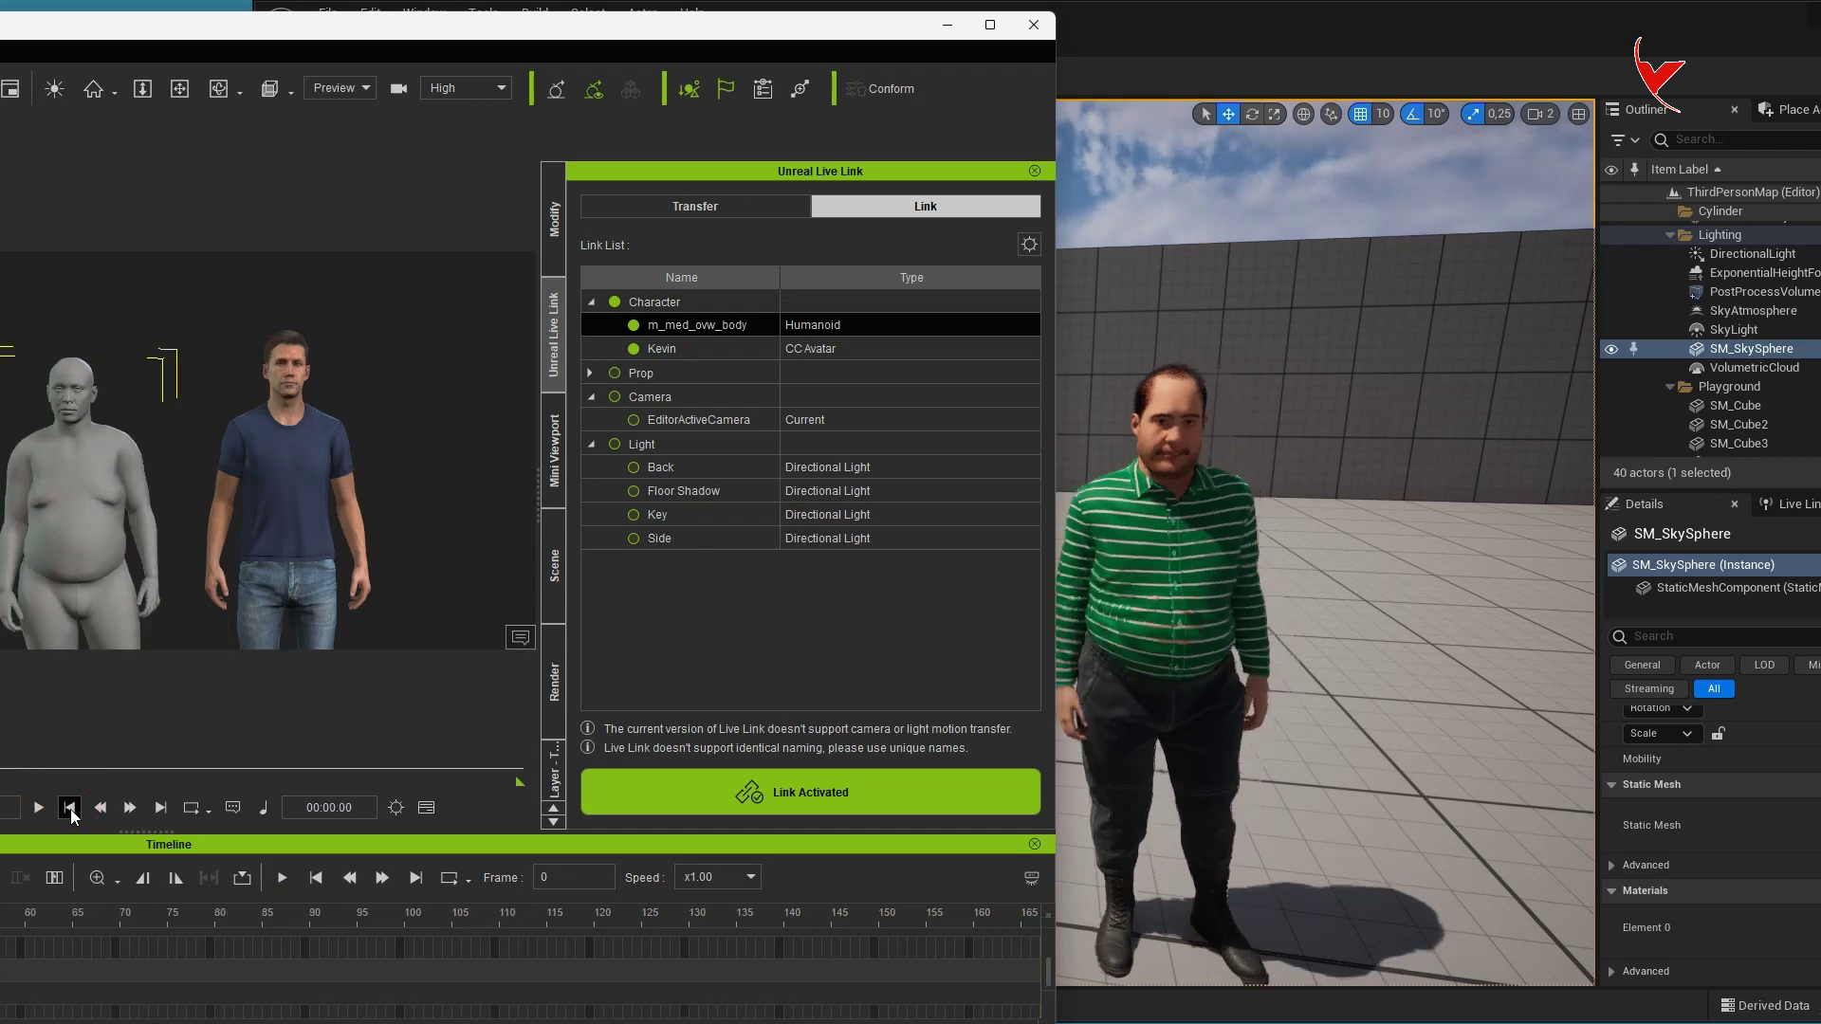
{"action": "left_click", "coordinate": [1164, 26]}
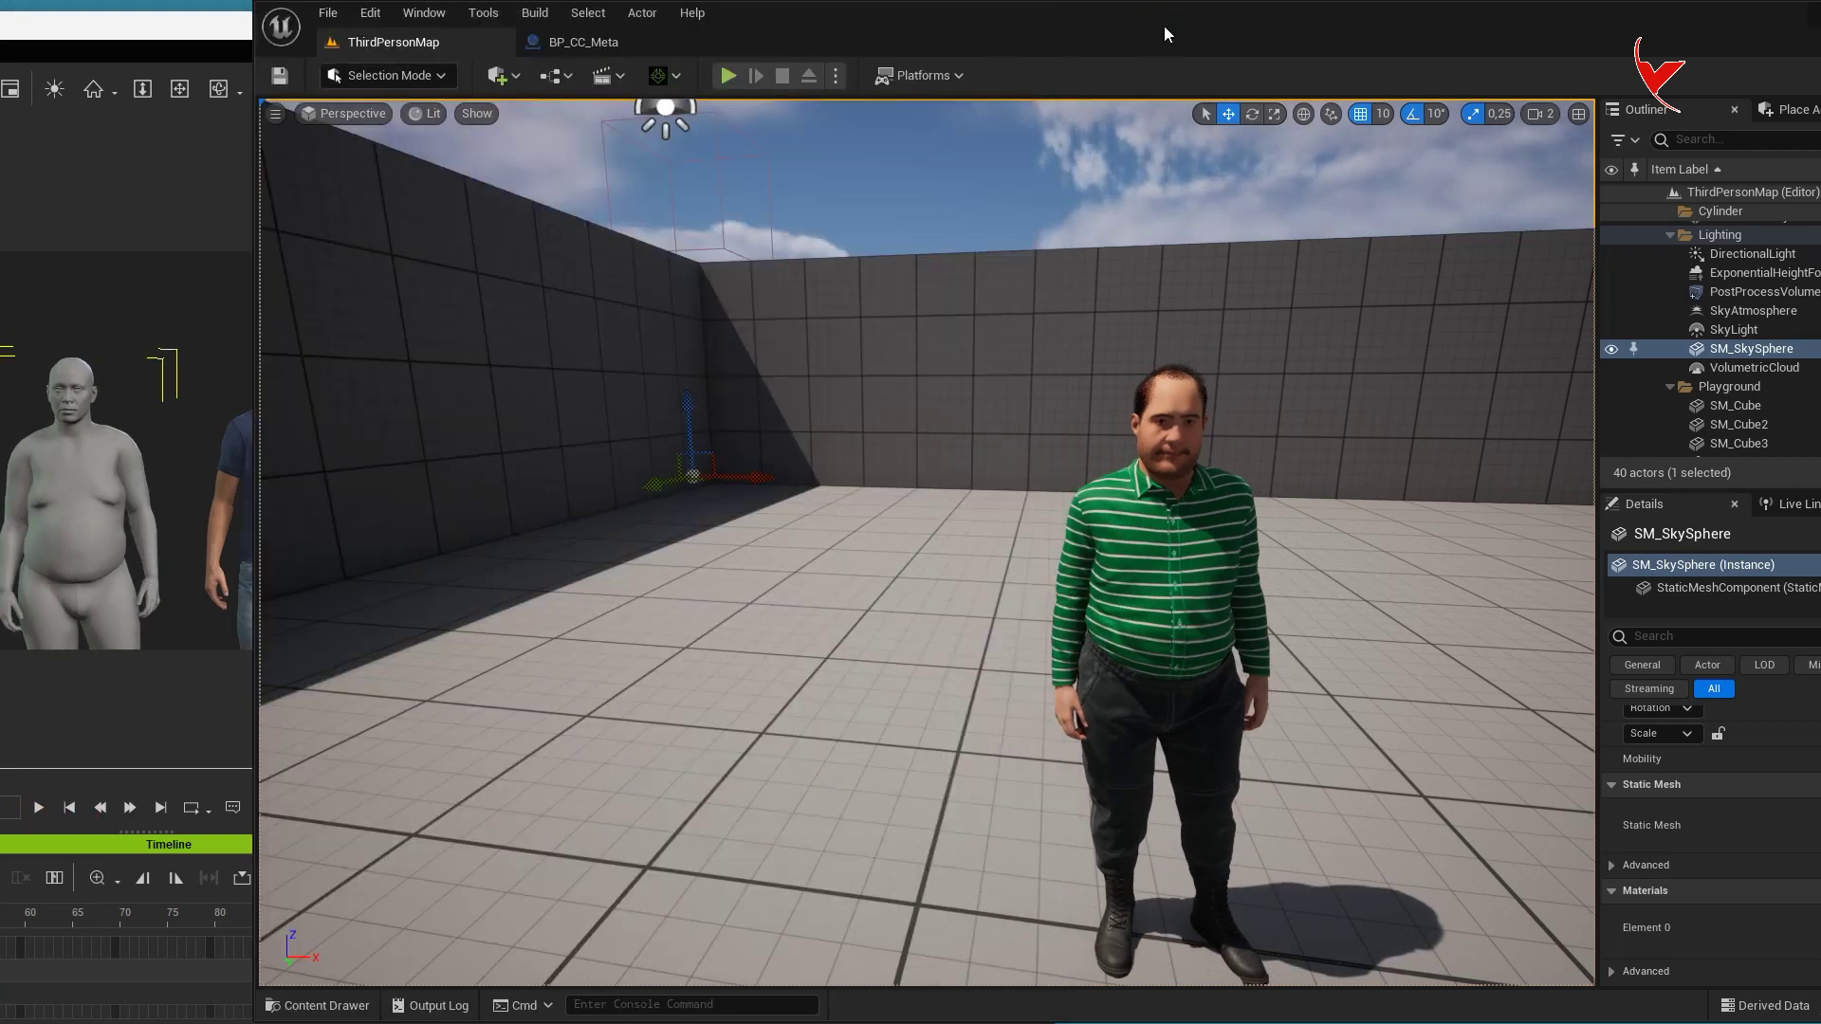
{"action": "double_click", "coordinate": [1164, 26]}
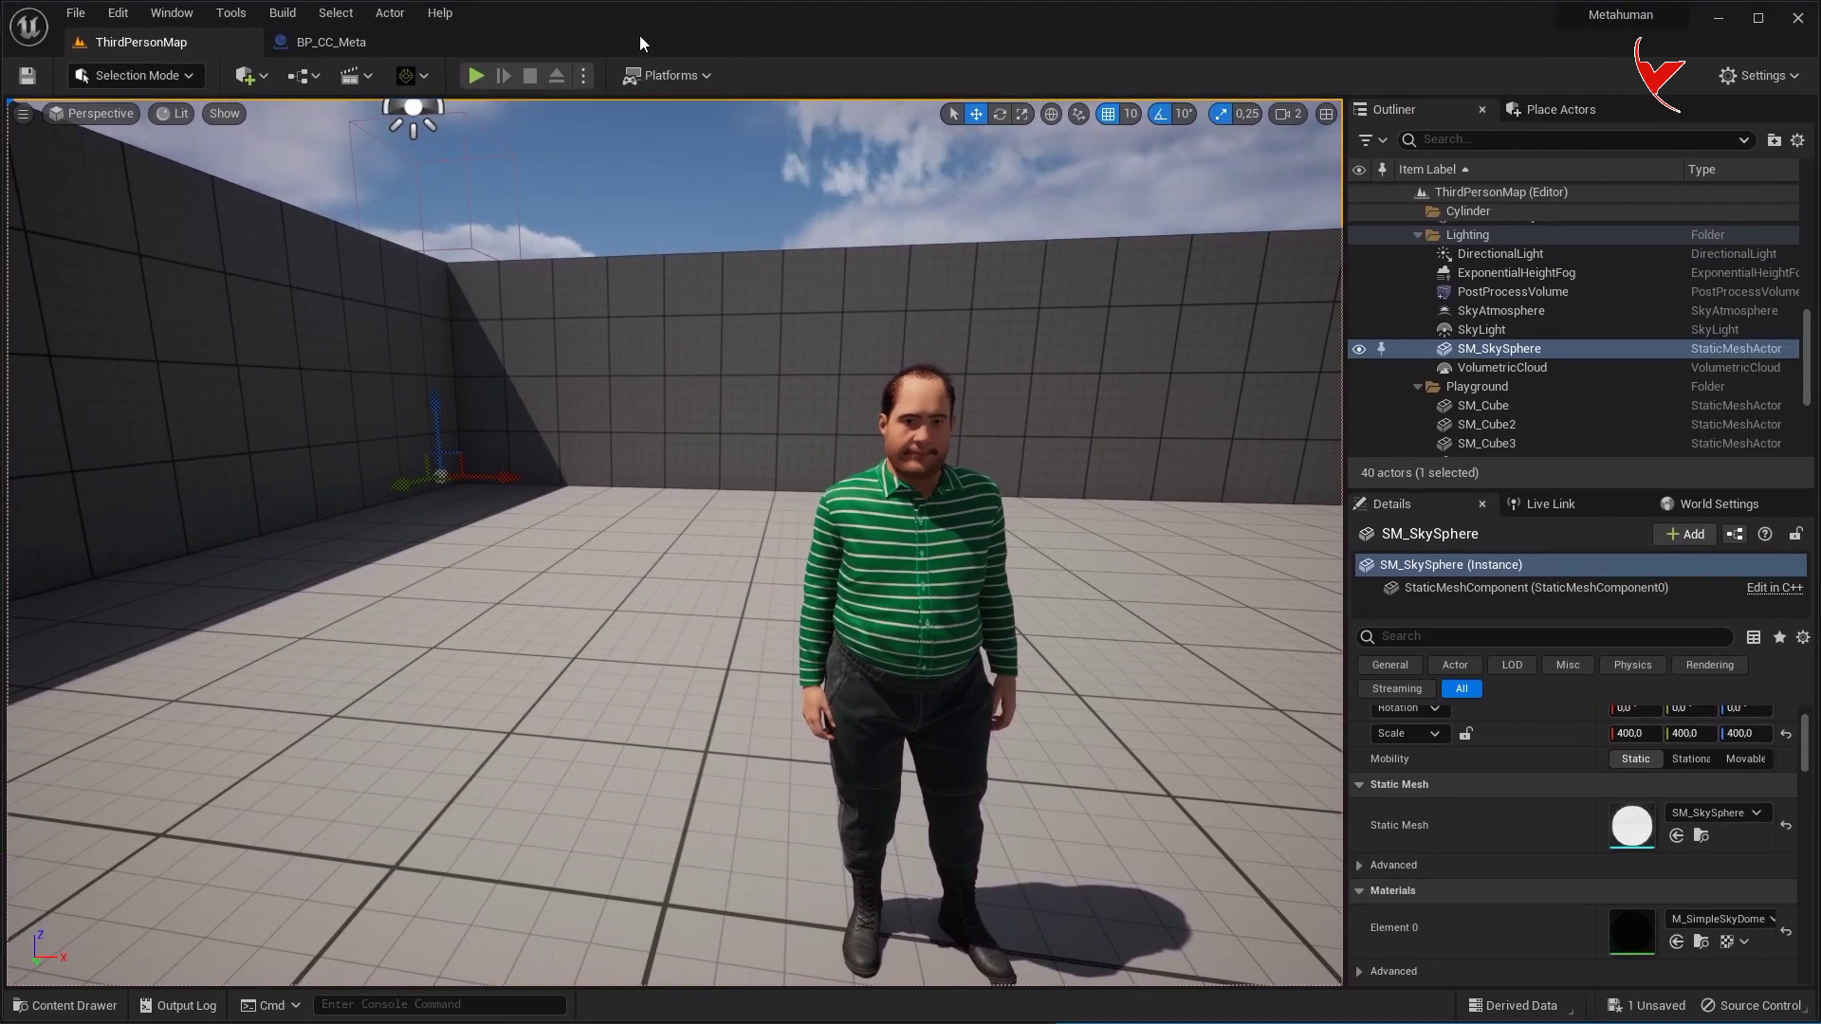
Step: In Take Recorder, add BP_CC_Meta as the actor source and start recording Scene_1 take 01
{"action": "left_click", "coordinate": [172, 14]}
{"action": "mouse_move", "coordinate": [313, 65]}
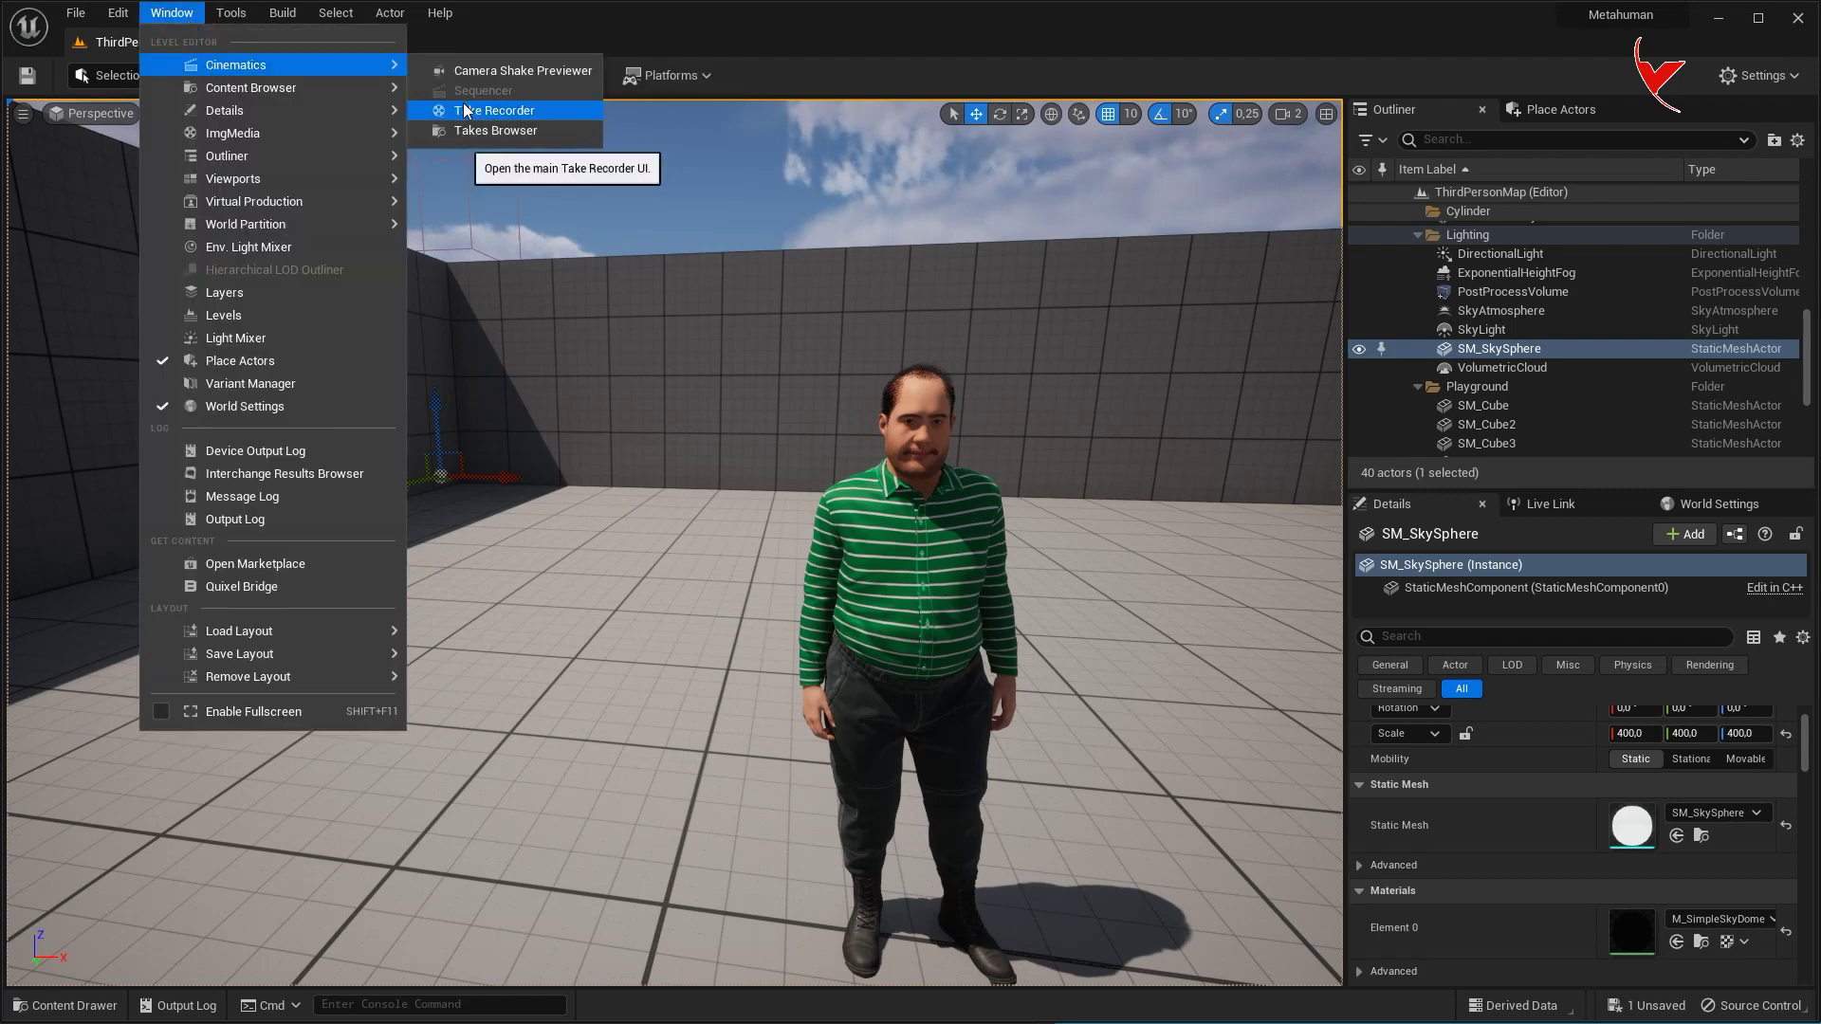
{"action": "left_click", "coordinate": [463, 104]}
{"action": "left_click", "coordinate": [1138, 324]}
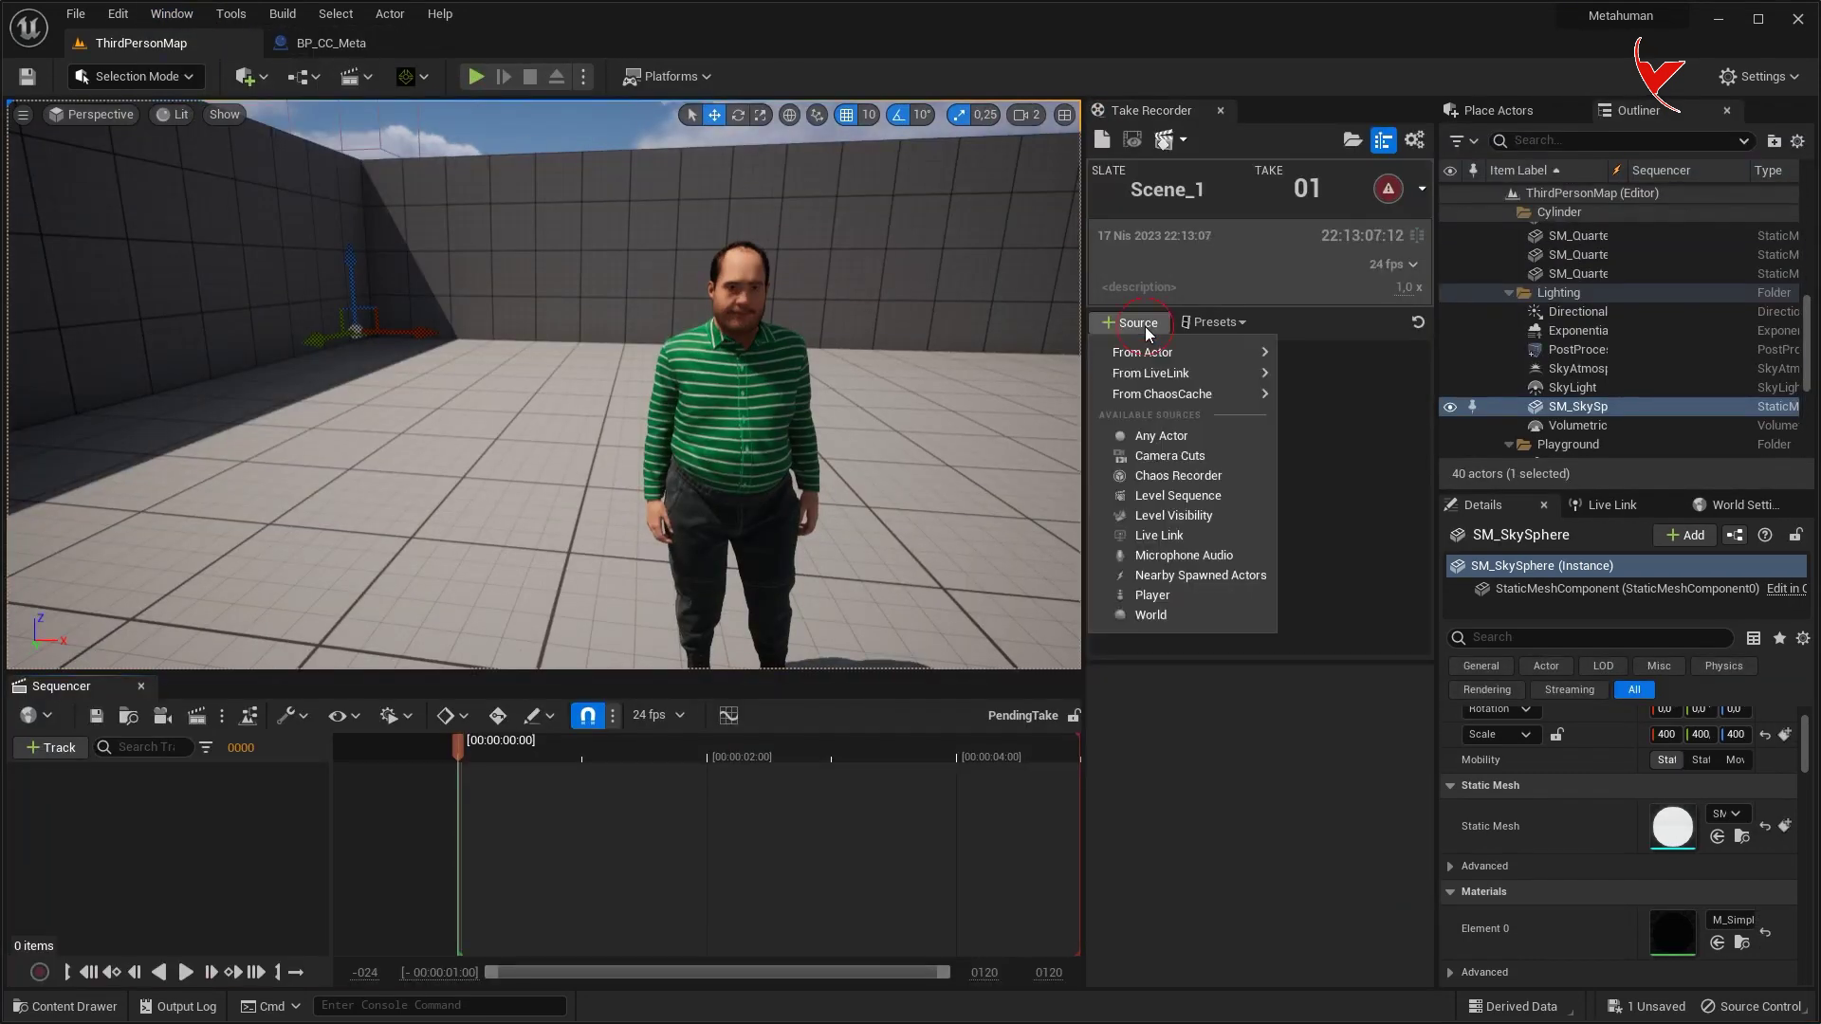
{"action": "mouse_move", "coordinate": [1147, 353]}
{"action": "left_click", "coordinate": [1397, 453]}
{"action": "mouse_move", "coordinate": [878, 15]}
{"action": "left_mouse_down"}
{"action": "mouse_move", "coordinate": [1103, 48]}
{"action": "mouse_move", "coordinate": [1241, 30]}
{"action": "left_mouse_up"}
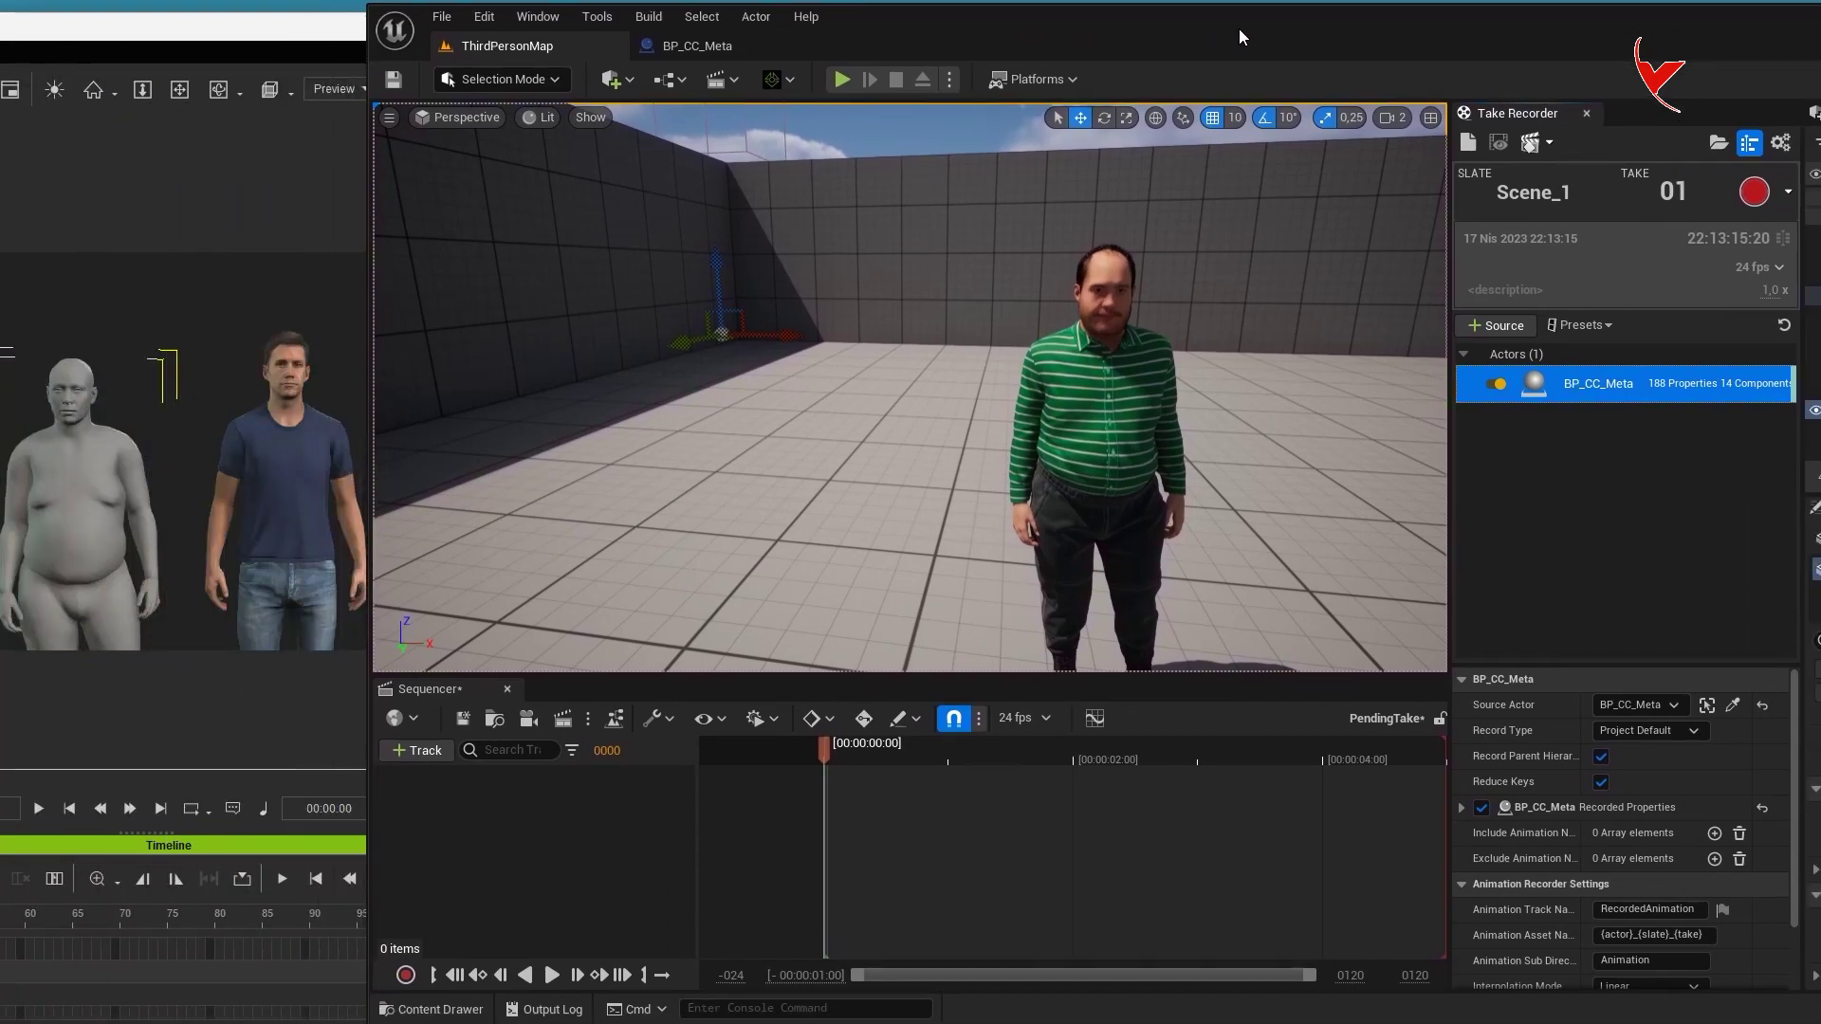
{"action": "left_click", "coordinate": [1755, 190]}
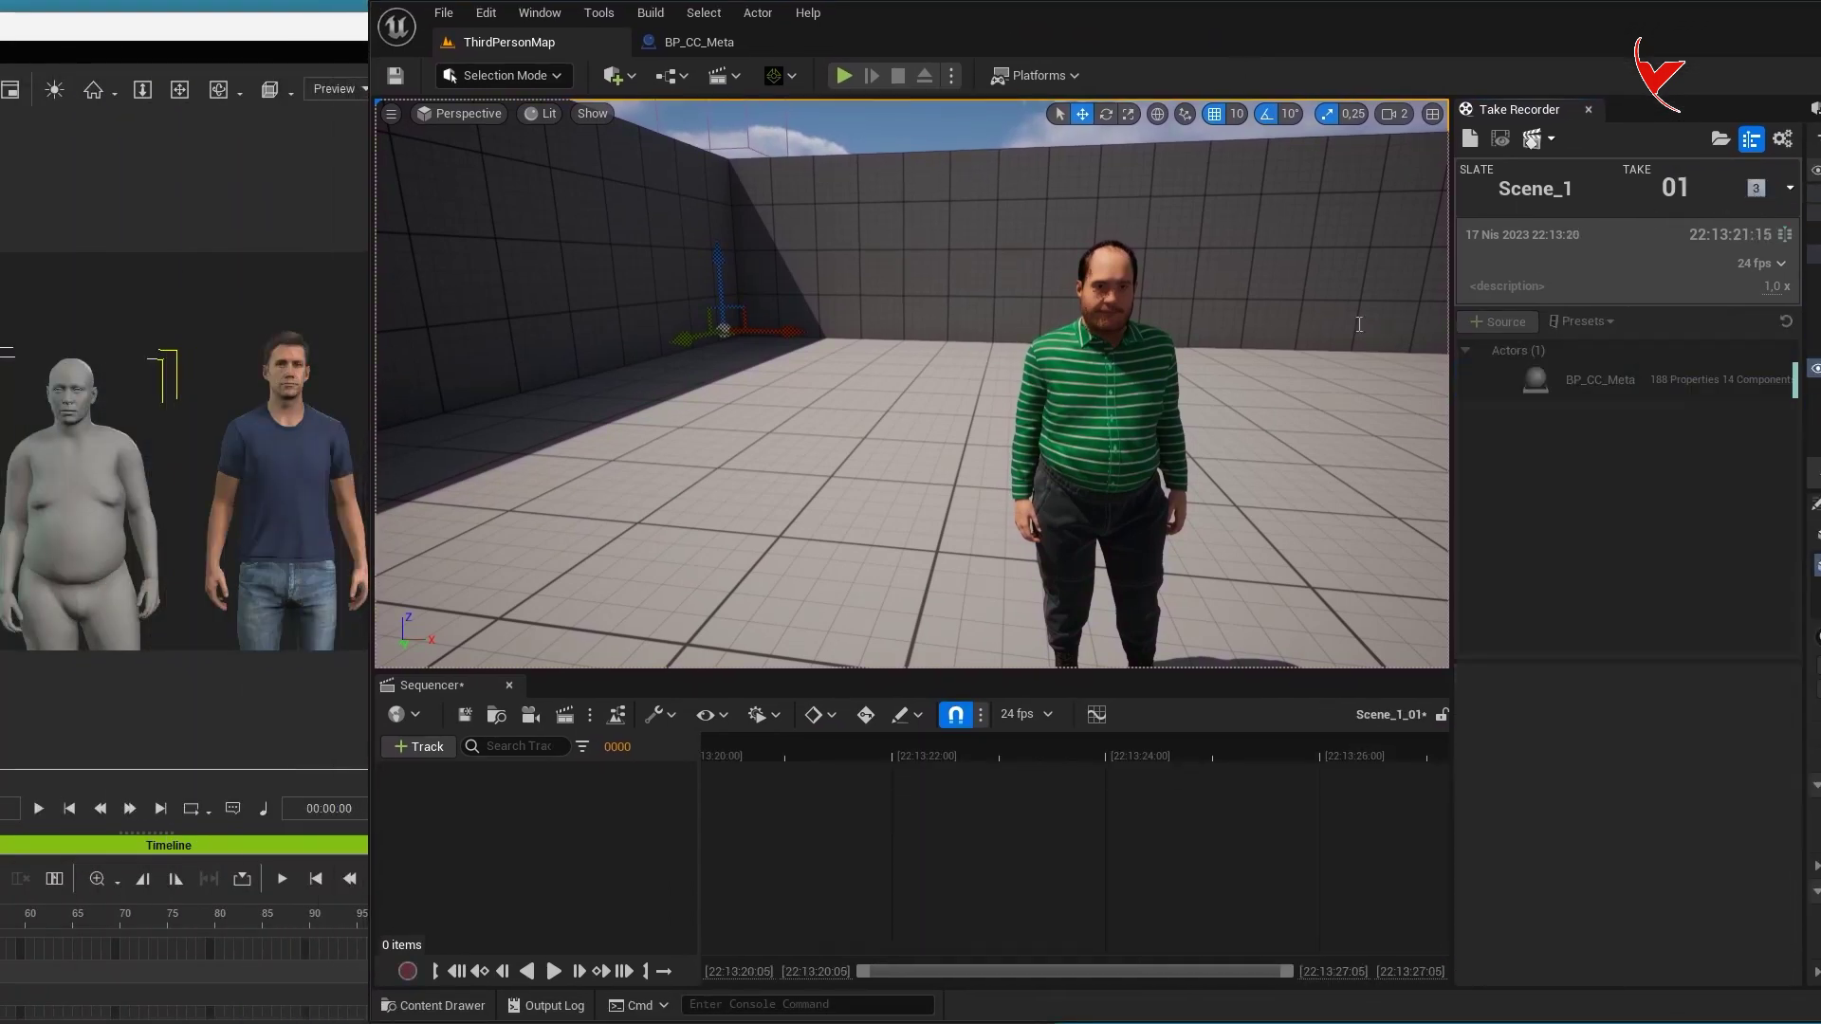
Step: Play the iClone animation while recording, then stop both playback and the take
{"action": "left_click", "coordinate": [39, 808]}
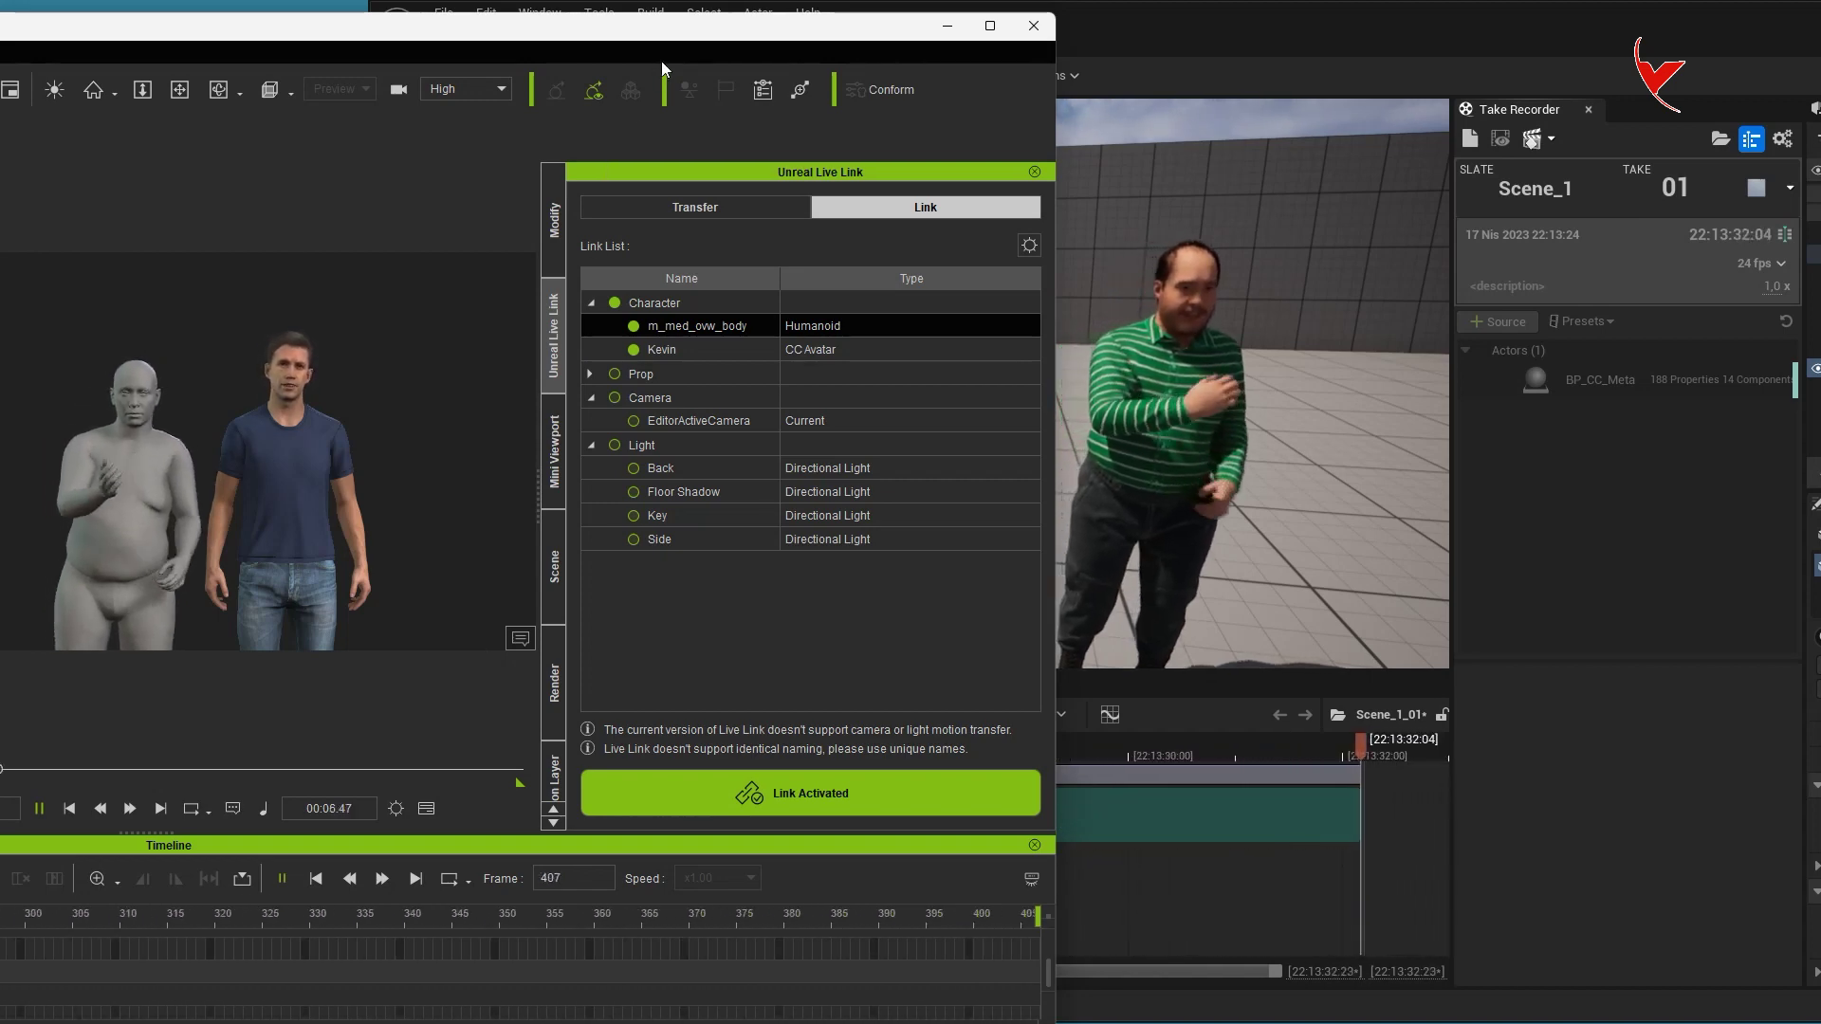
{"action": "left_click_drag", "start_coordinate": [672, 41], "coordinate": [581, 38]}
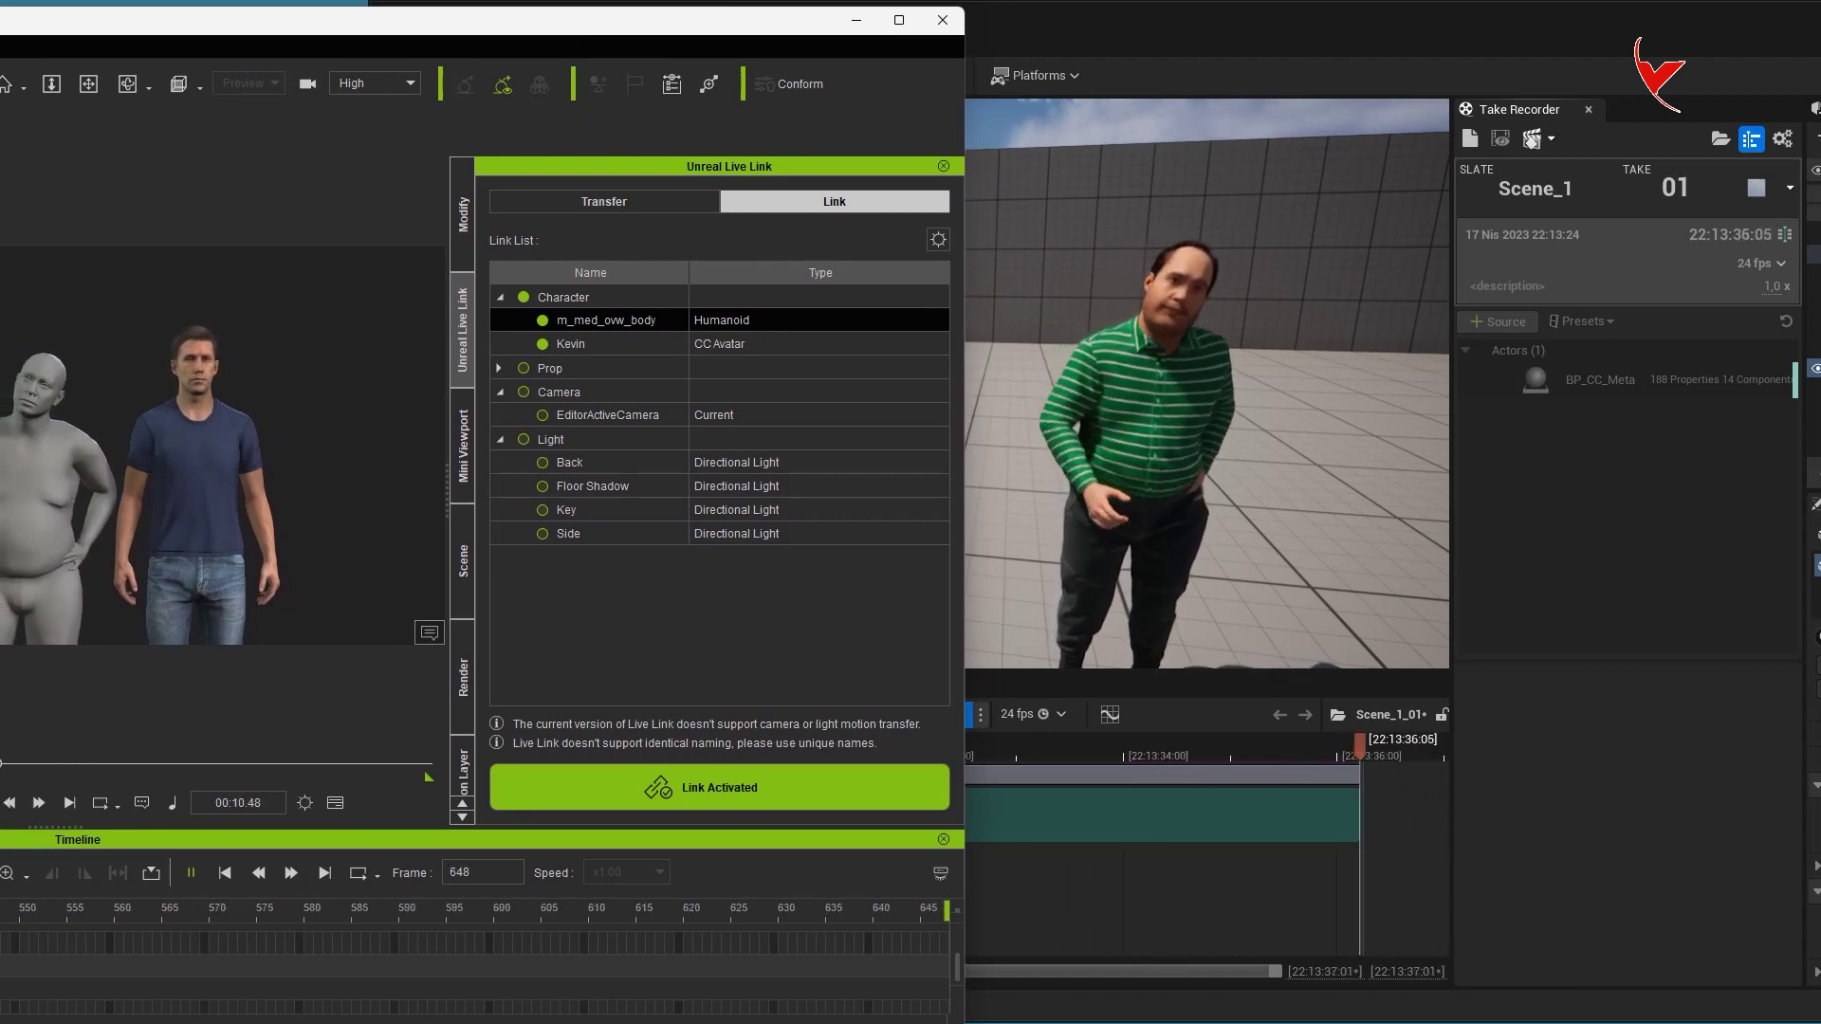
{"action": "left_click", "coordinate": [5, 809]}
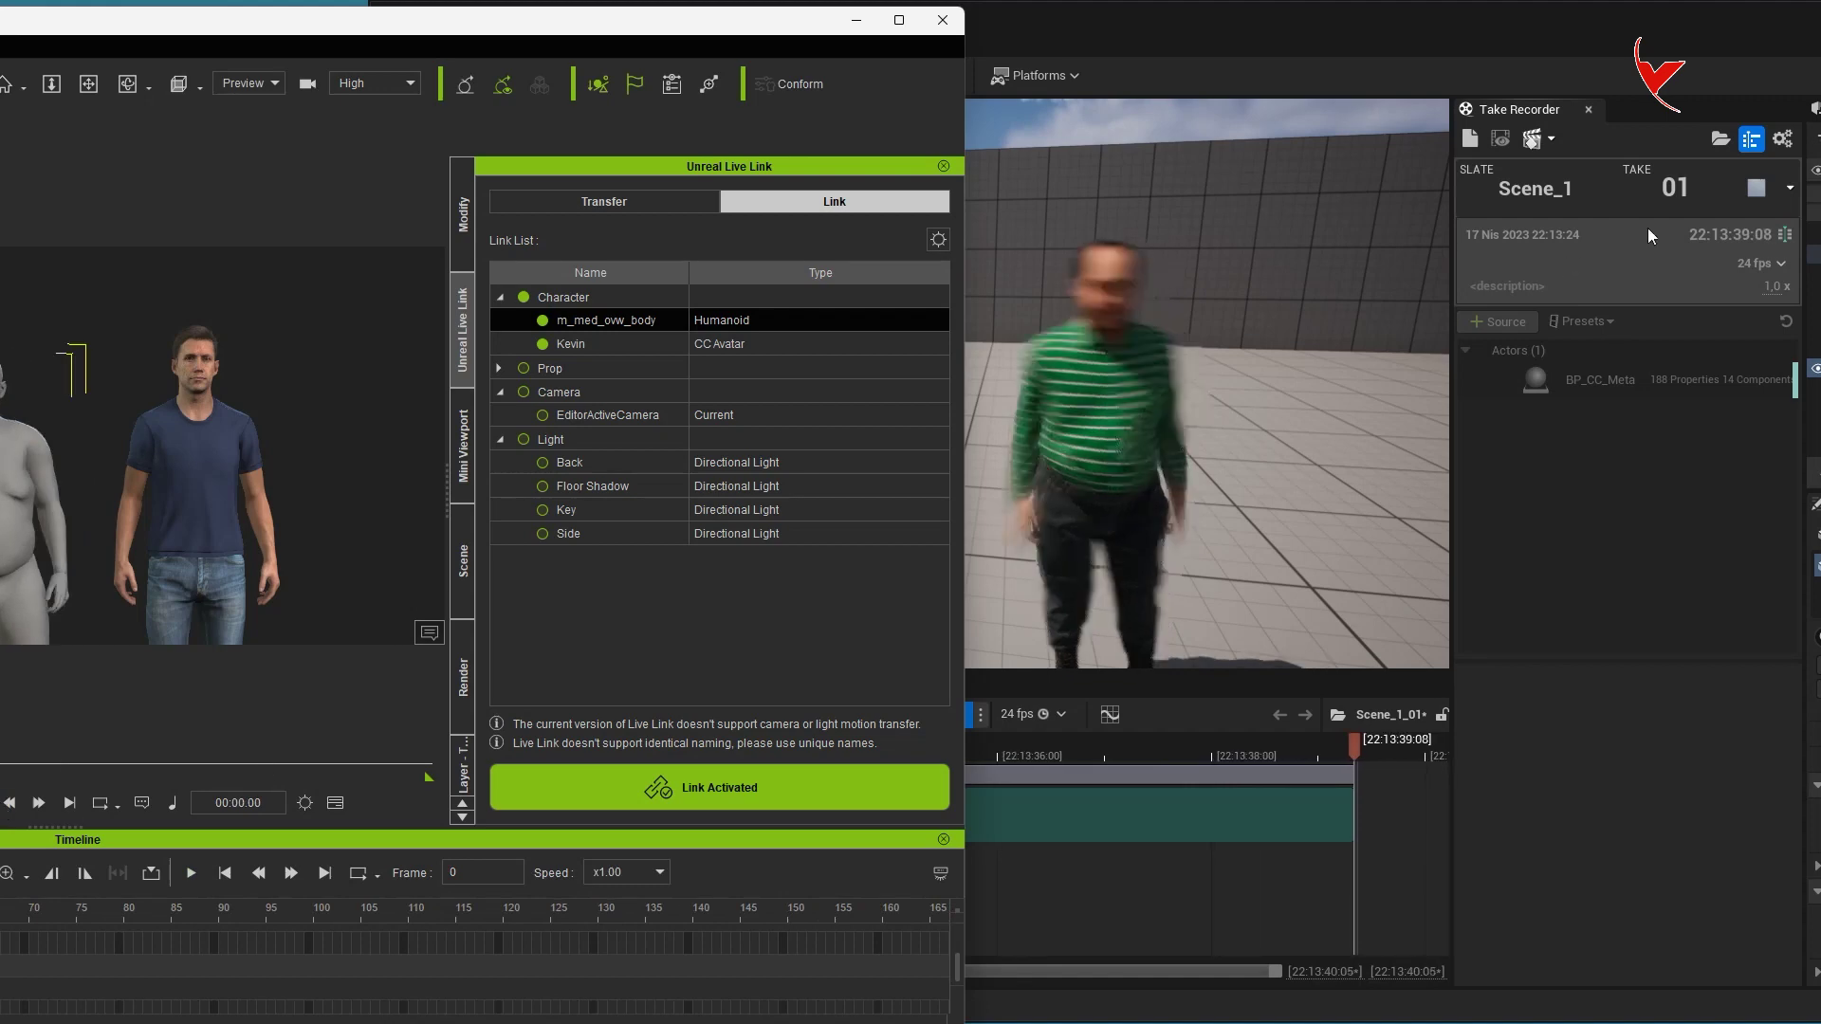
{"action": "left_click", "coordinate": [1760, 191]}
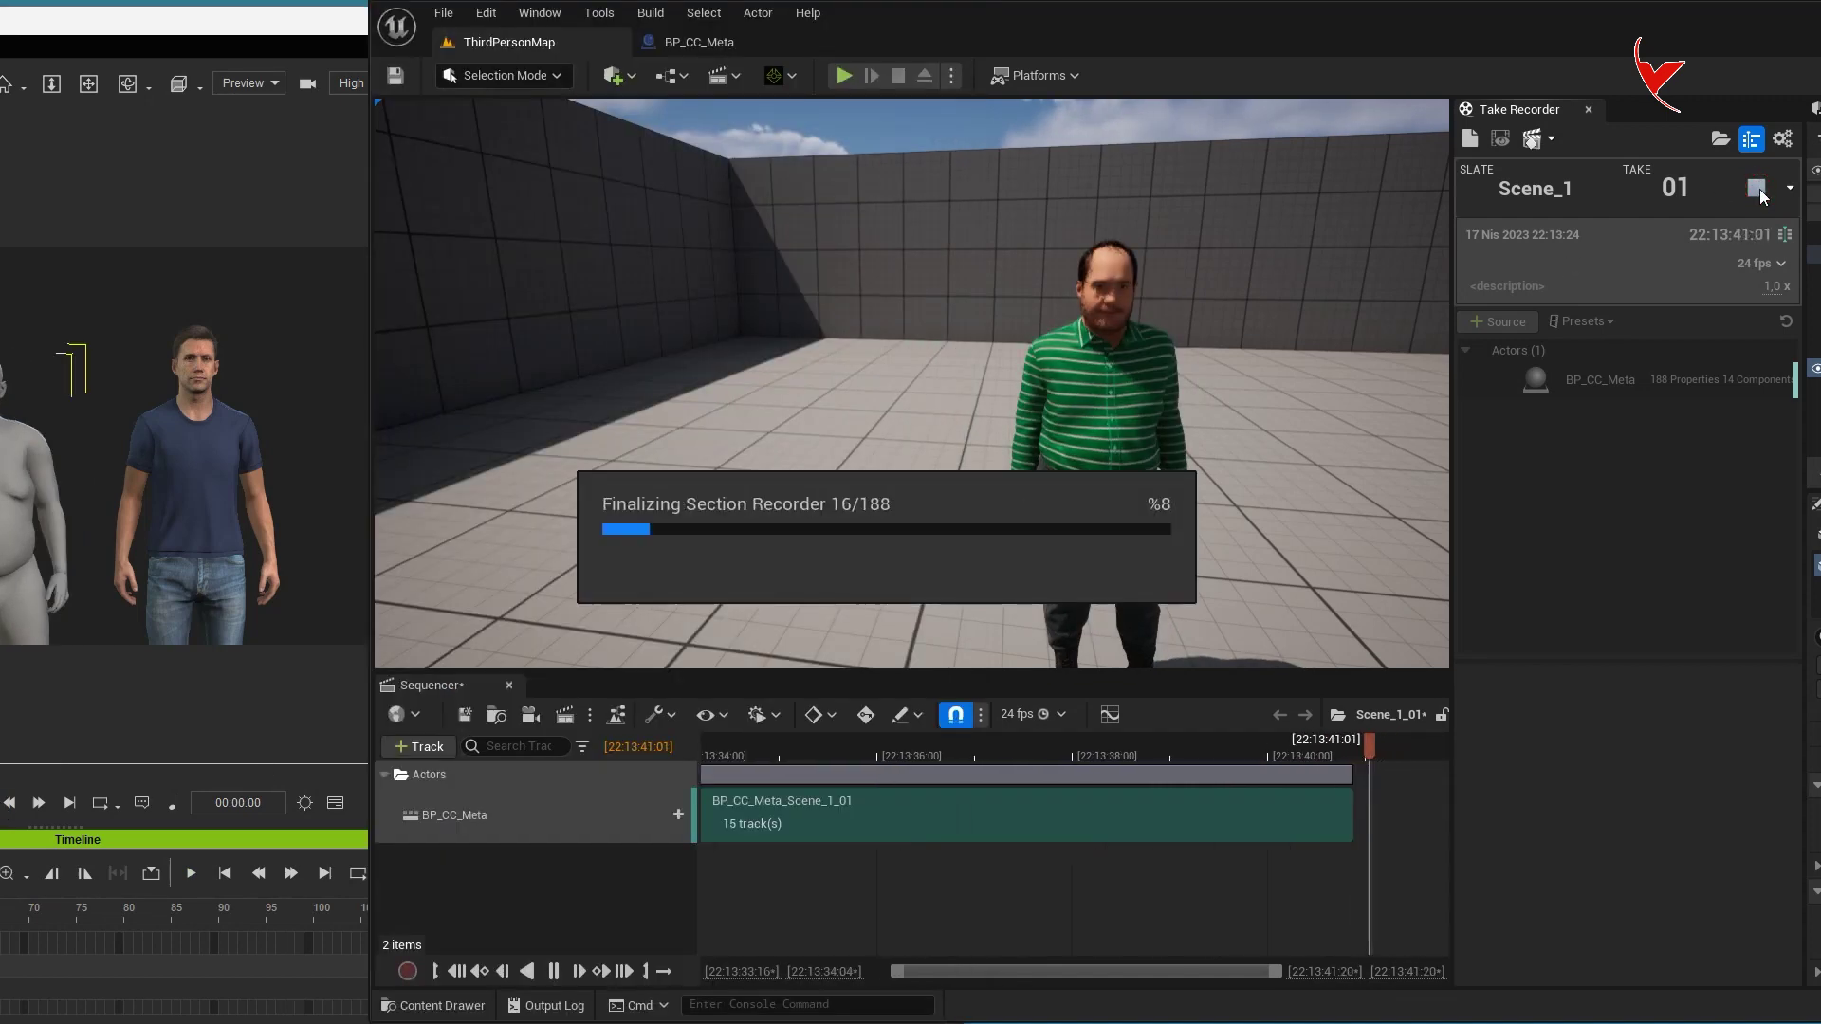
Step: Review take Scene_1_01 in Sequencer, playing it and rewinding to the start
{"action": "left_click", "coordinate": [1501, 139]}
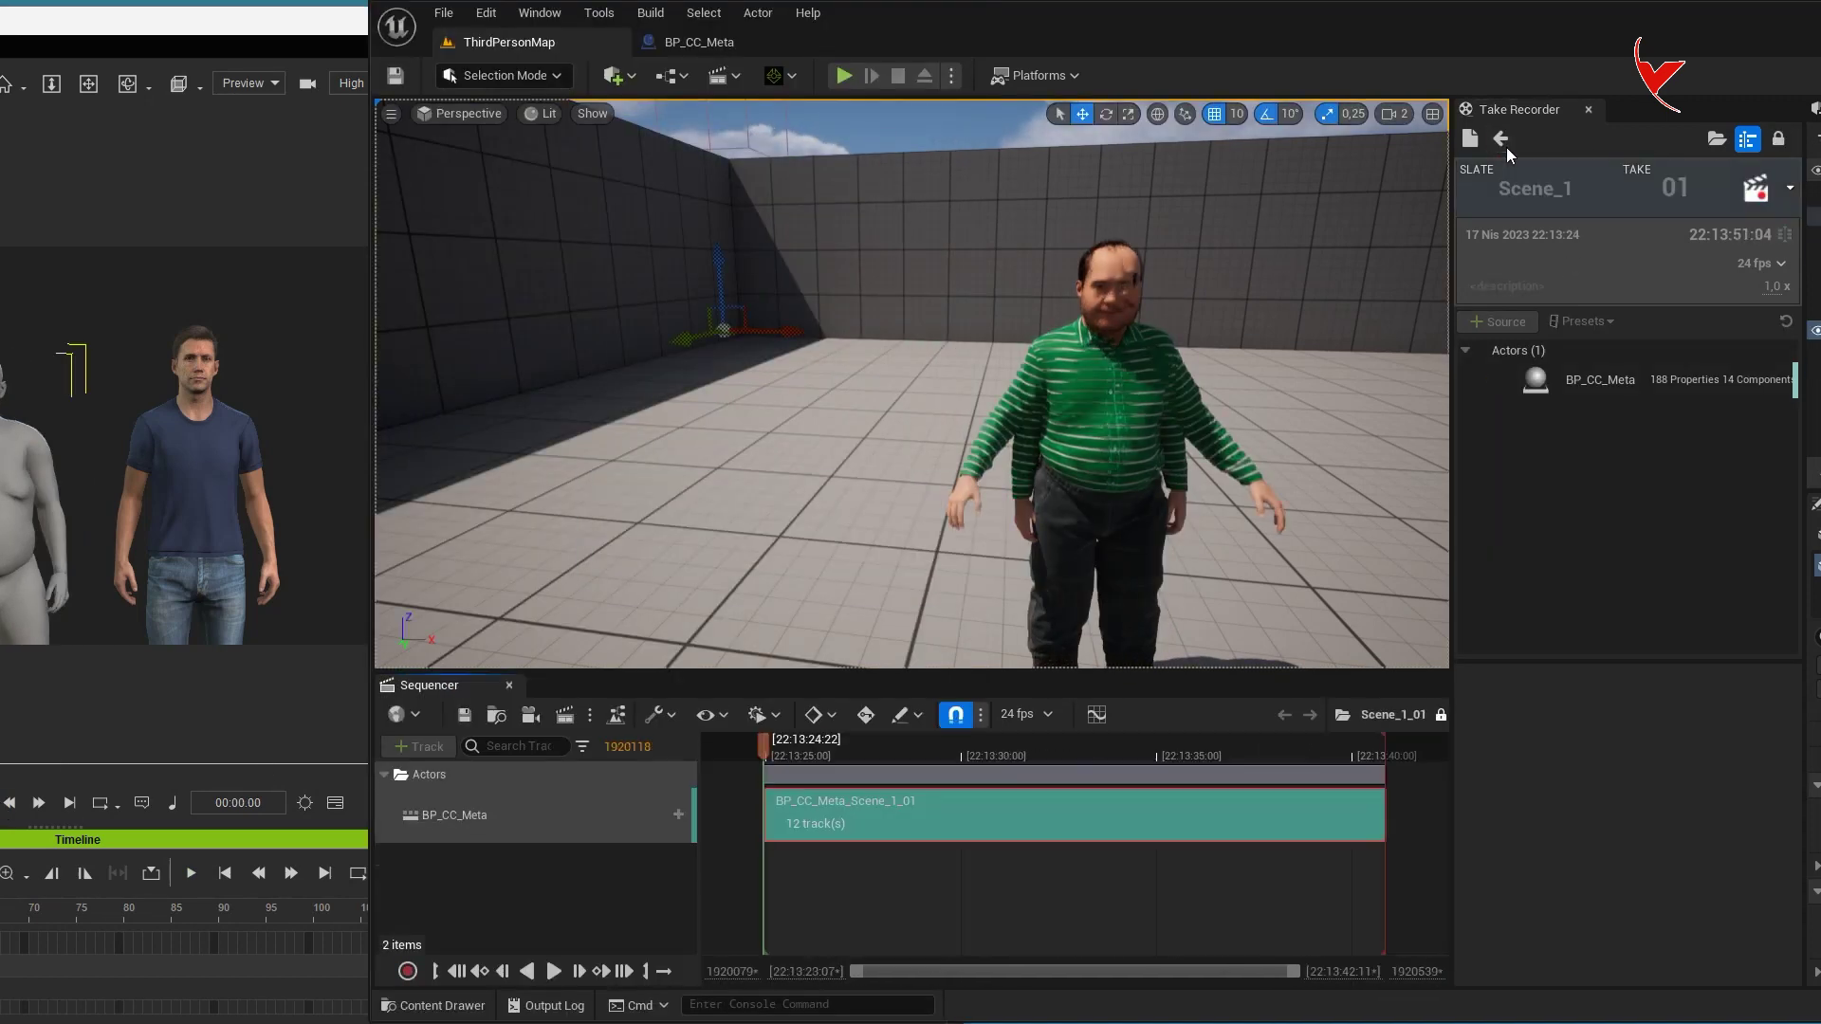
{"action": "left_click", "coordinate": [554, 972]}
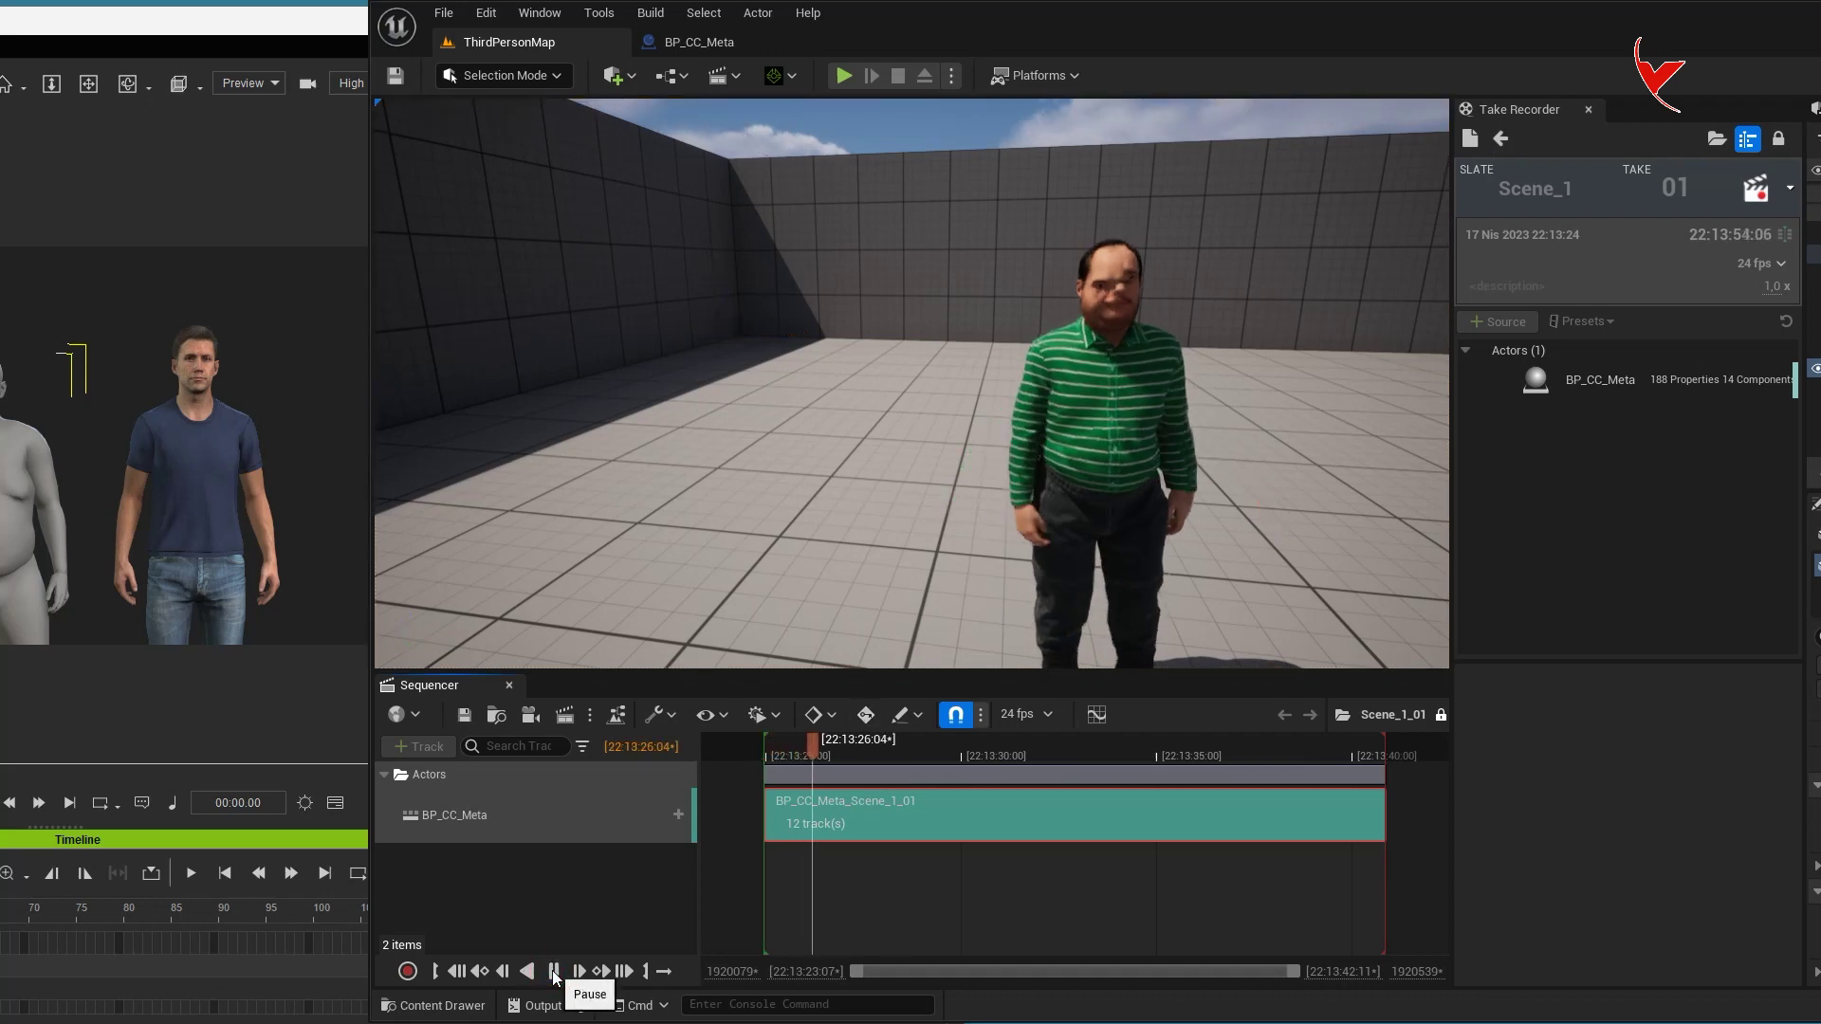
{"action": "left_click", "coordinate": [457, 976]}
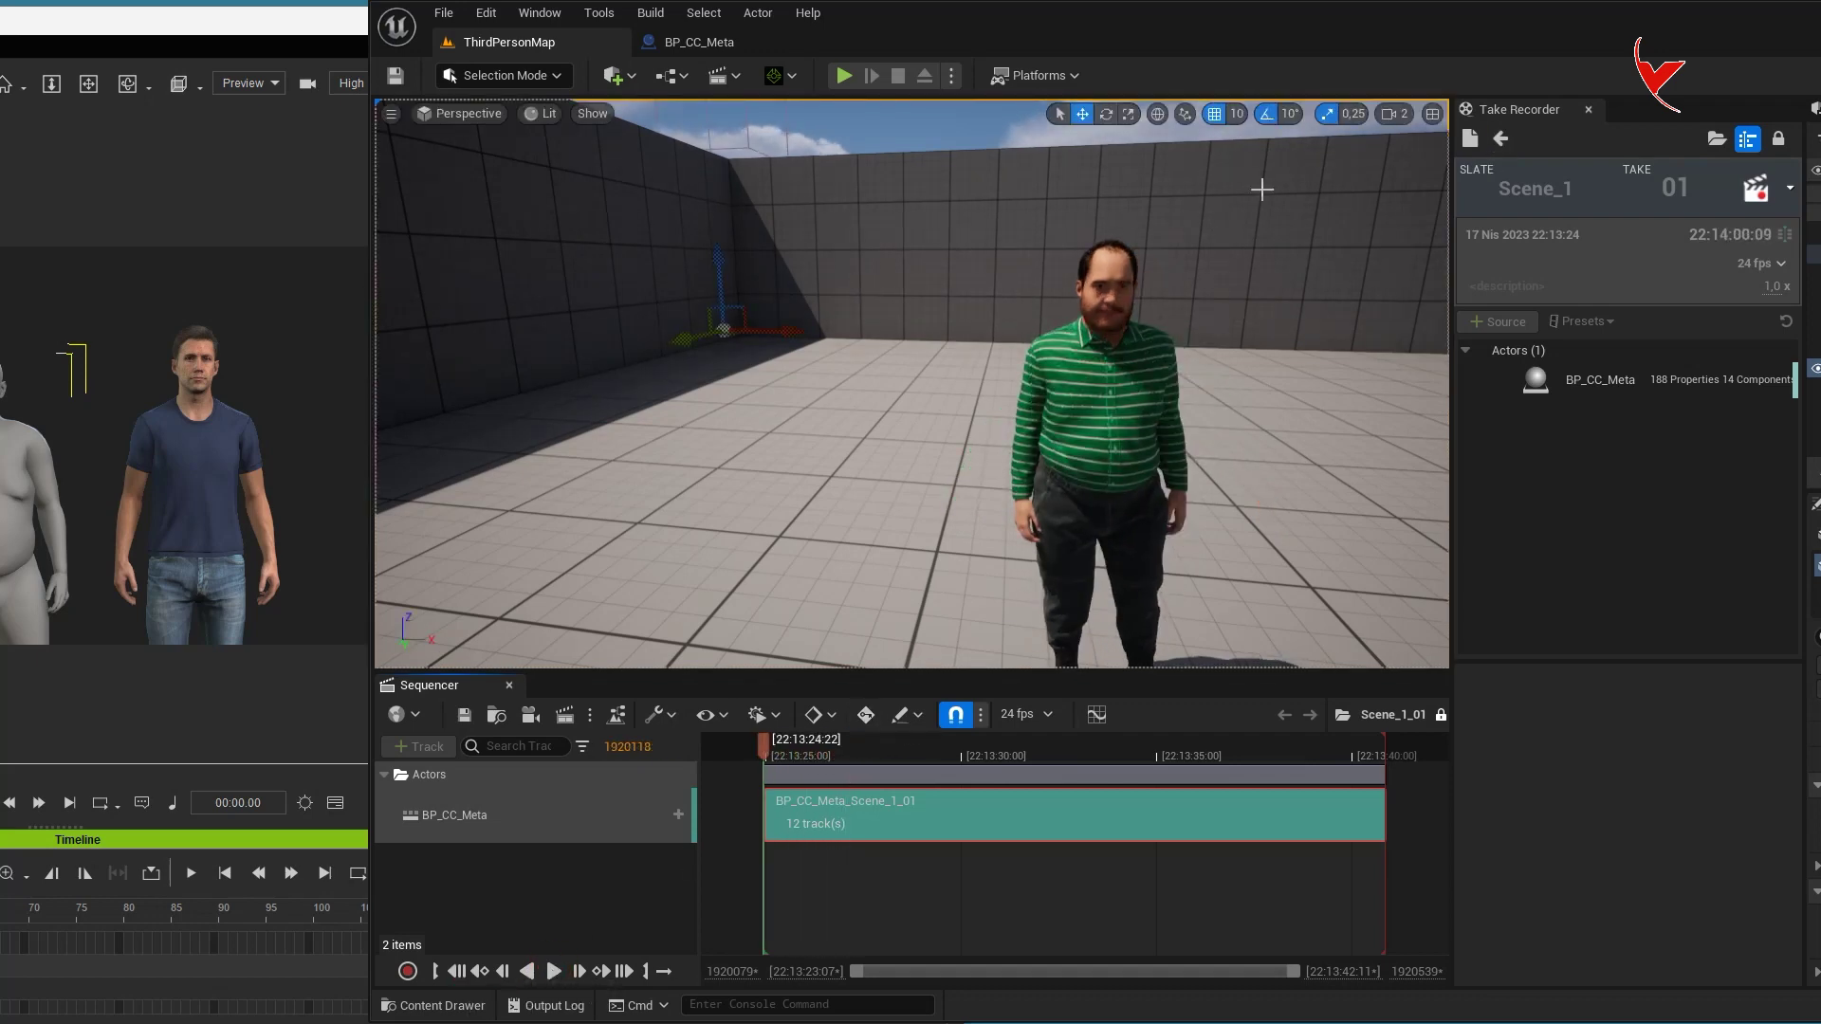
{"action": "left_click_drag", "start_coordinate": [1423, 43], "coordinate": [1051, 37]}
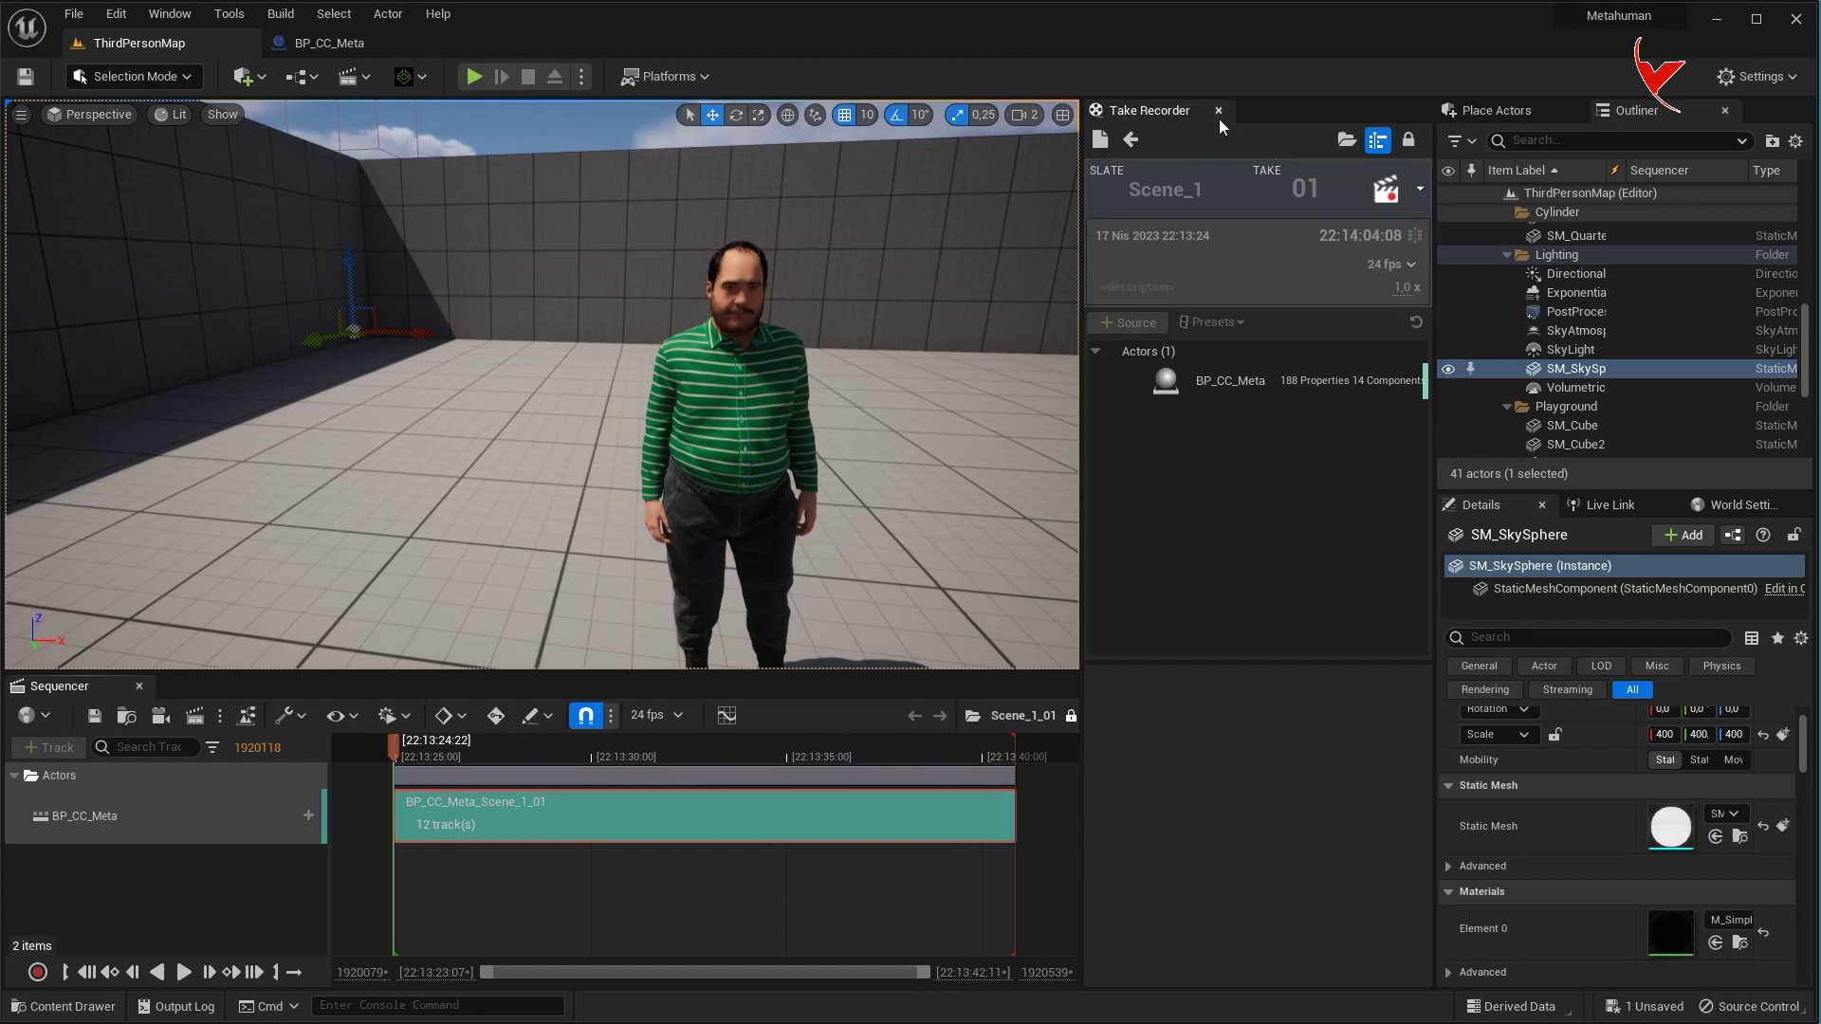
Step: Close Take Recorder and open the Scene_1_01 take from Cinematics > Takes > 2023-04-17
{"action": "left_click", "coordinate": [1220, 115]}
{"action": "key", "text": "ctrl+space"}
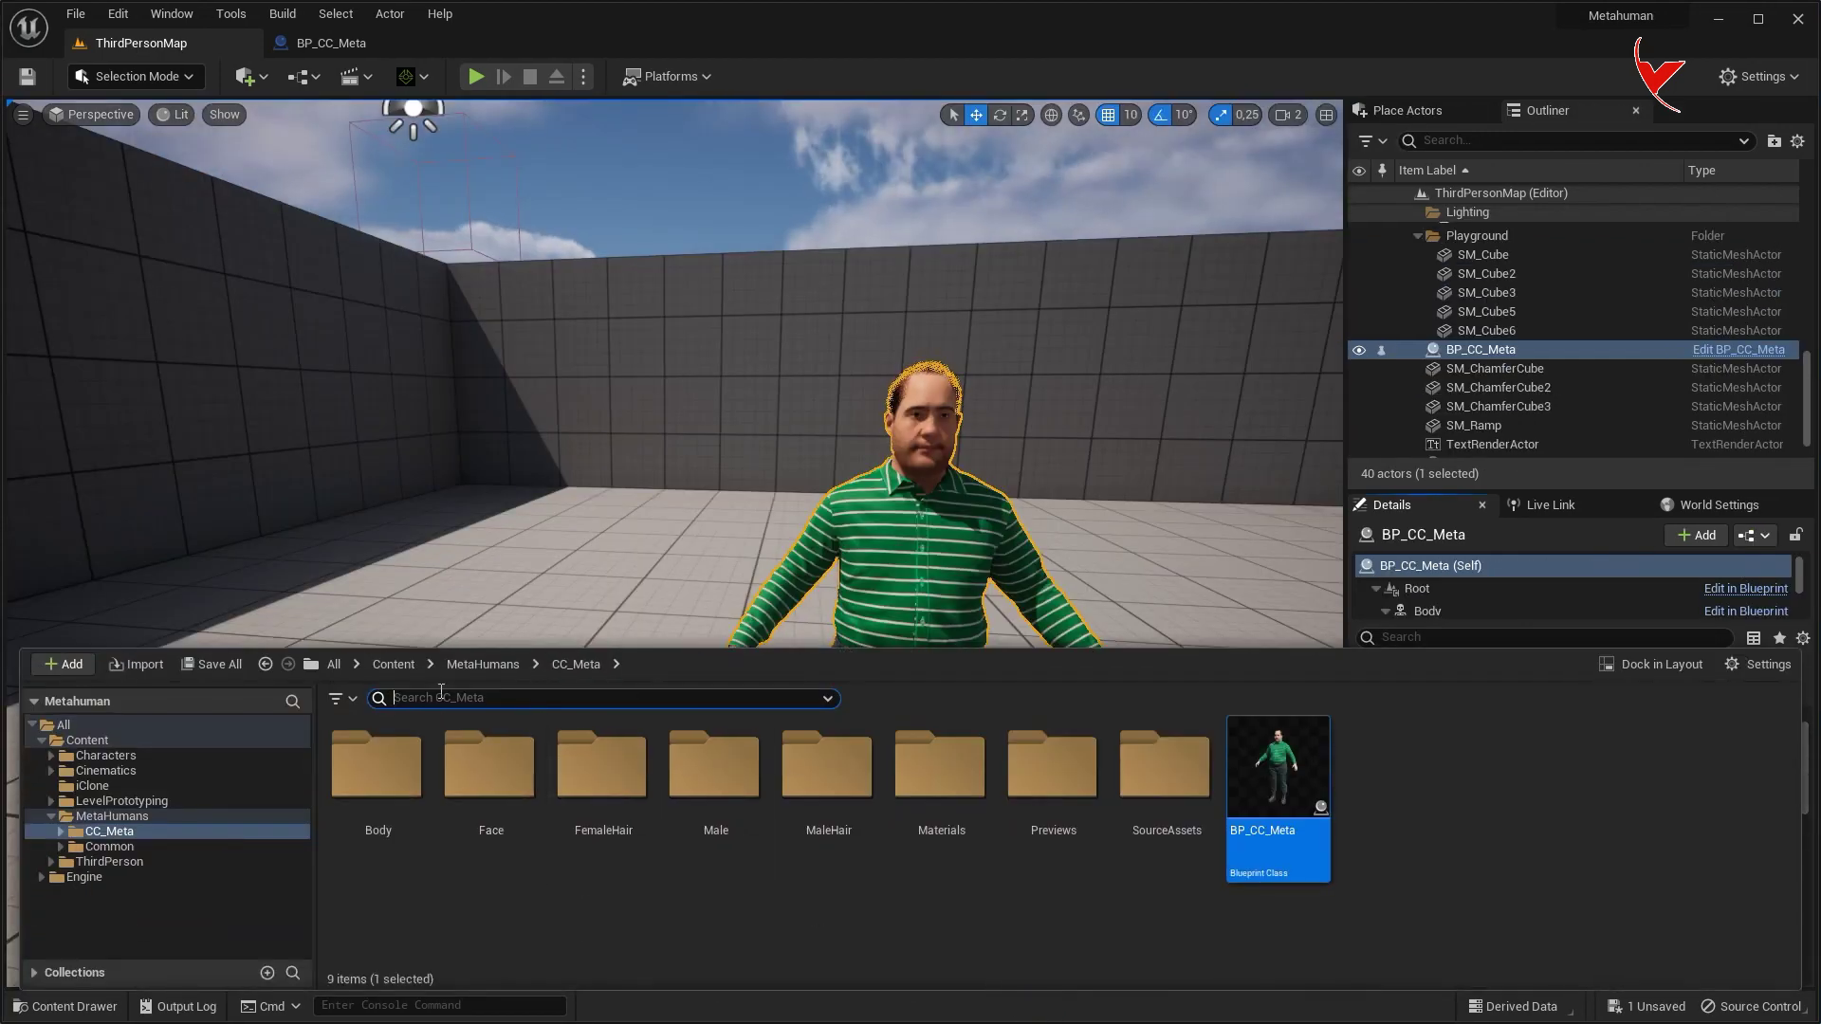
{"action": "double_click", "coordinate": [489, 763]}
{"action": "double_click", "coordinate": [376, 764]}
{"action": "double_click", "coordinate": [377, 764]}
{"action": "left_click", "coordinate": [476, 779]}
{"action": "double_click", "coordinate": [476, 779]}
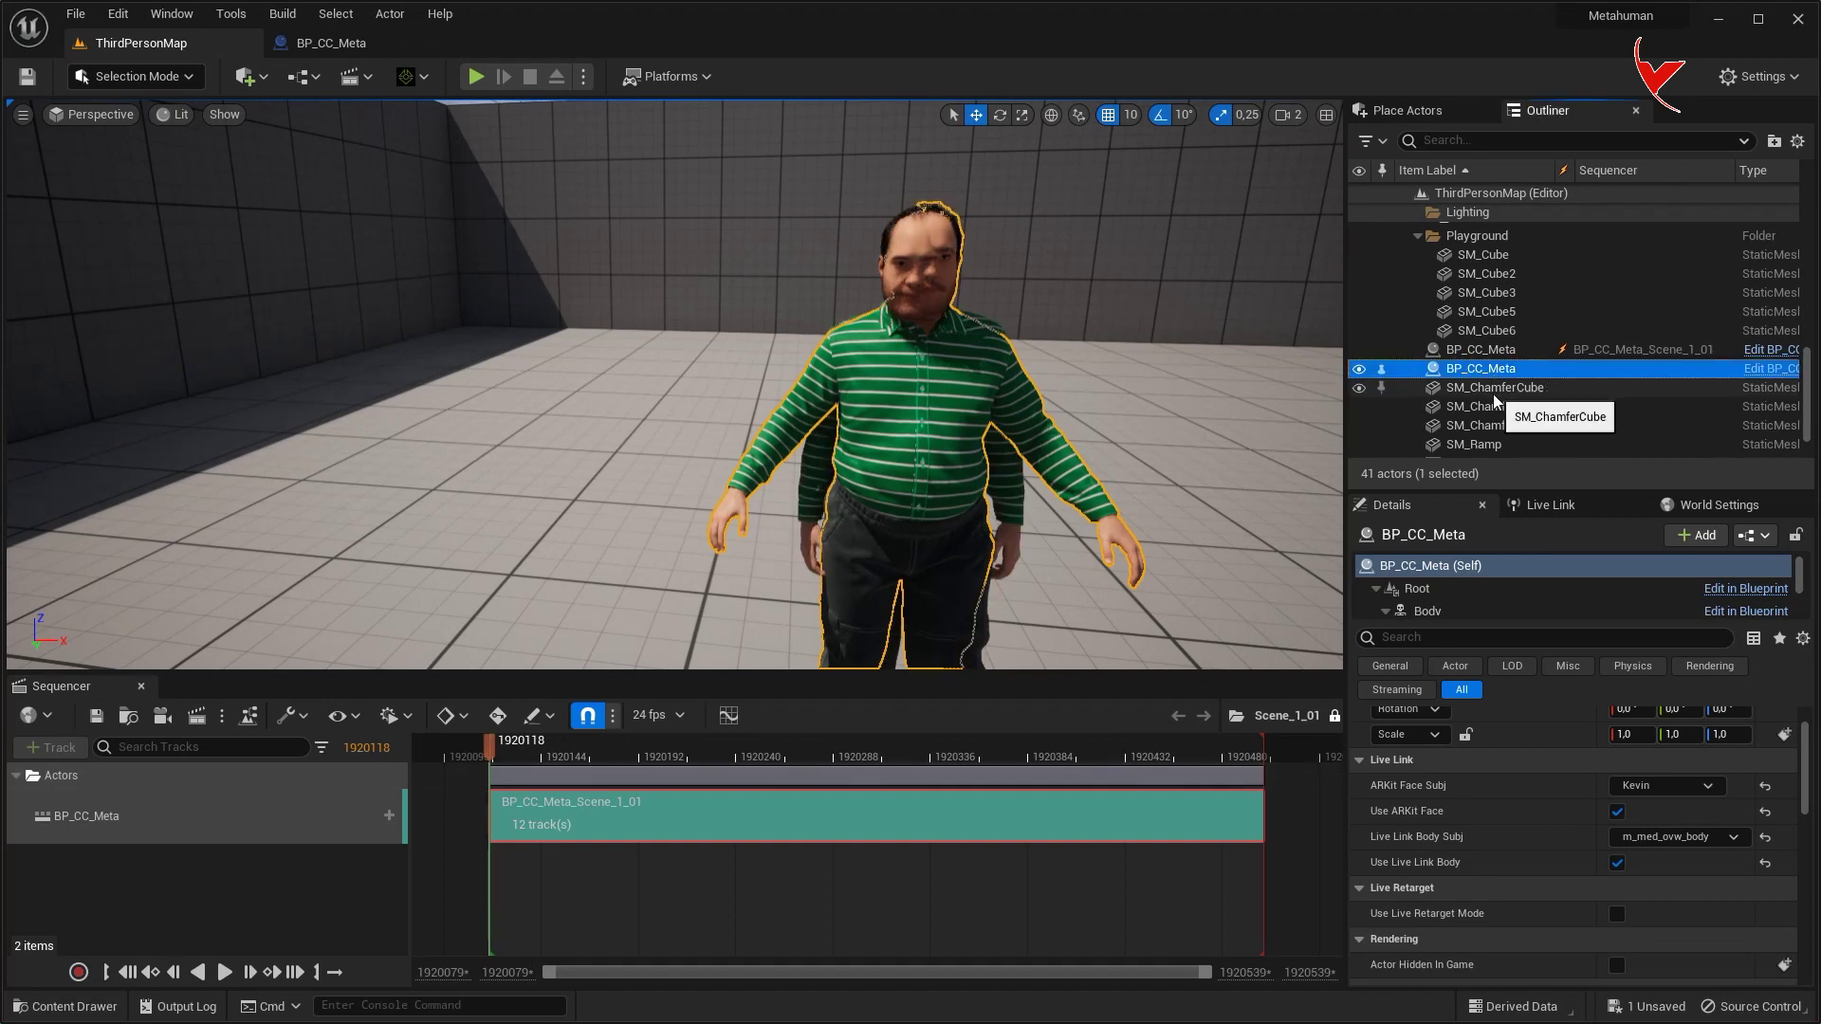
Step: Delete the extra BP_CC_Meta actor and play through the Scene_1_01 take
{"action": "key", "text": "Delete"}
{"action": "left_click", "coordinate": [1249, 644]}
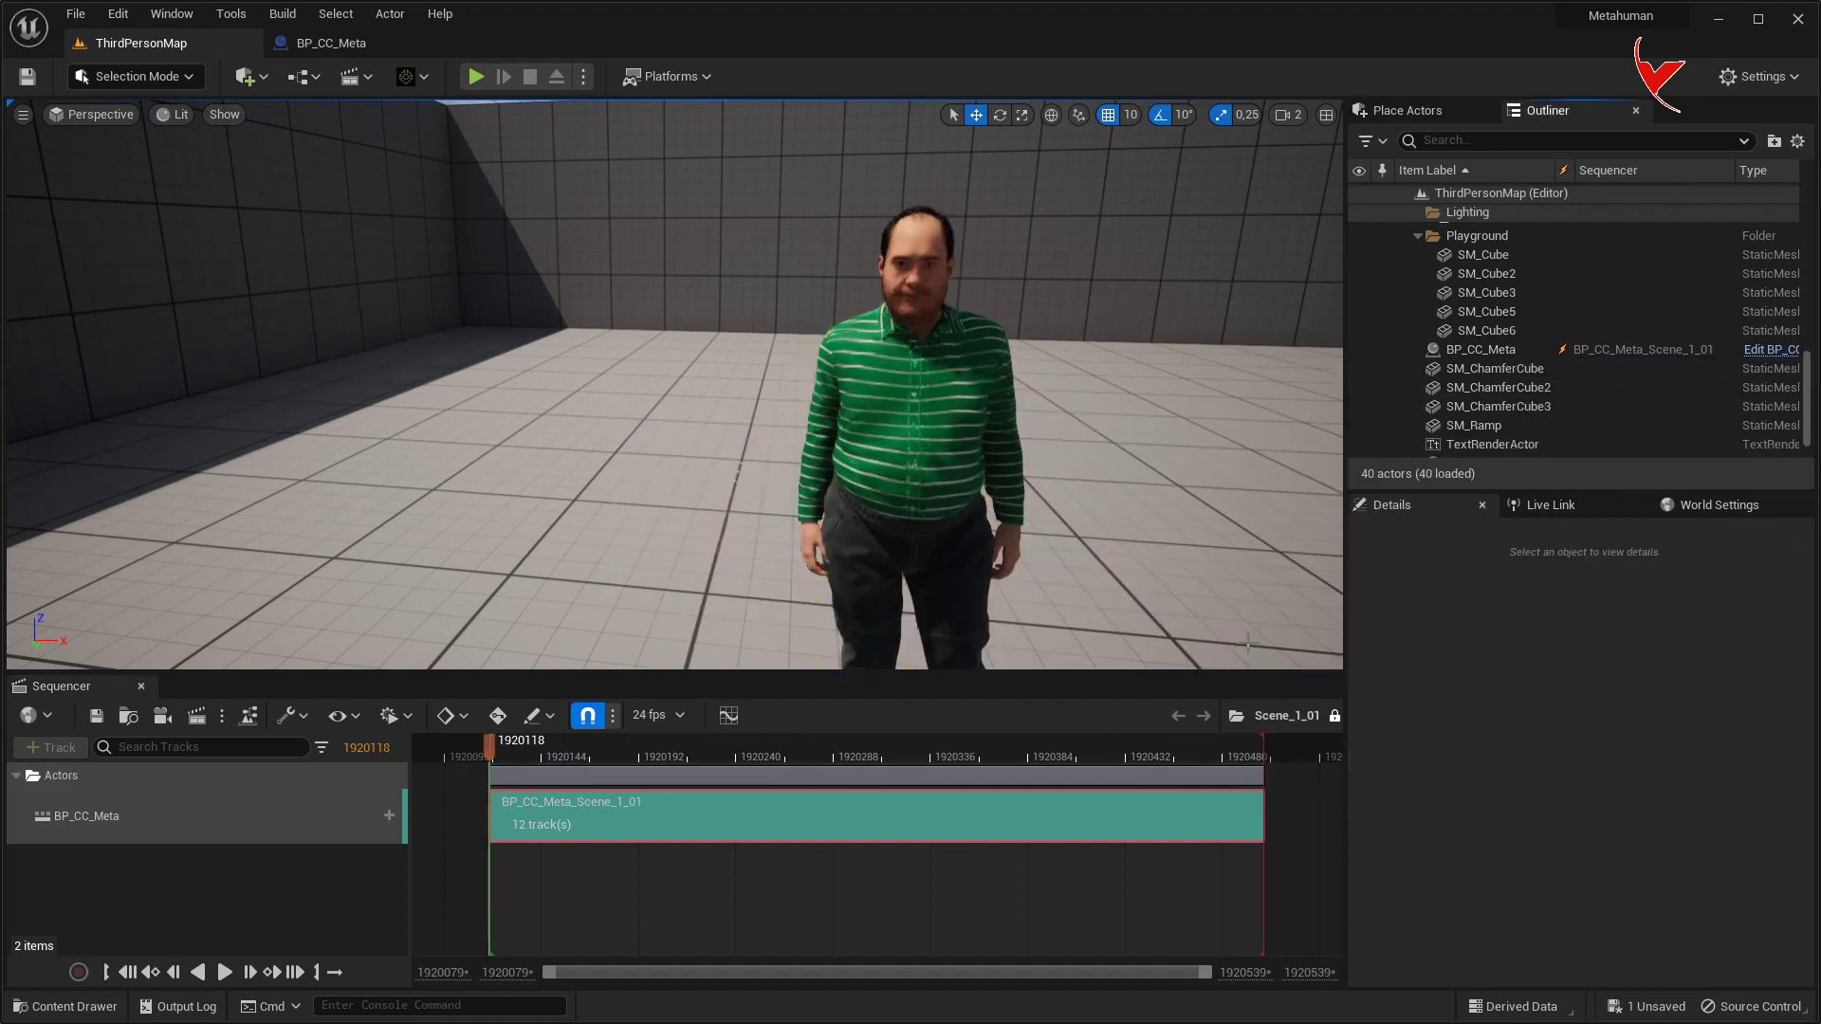
{"action": "left_click", "coordinate": [227, 973]}
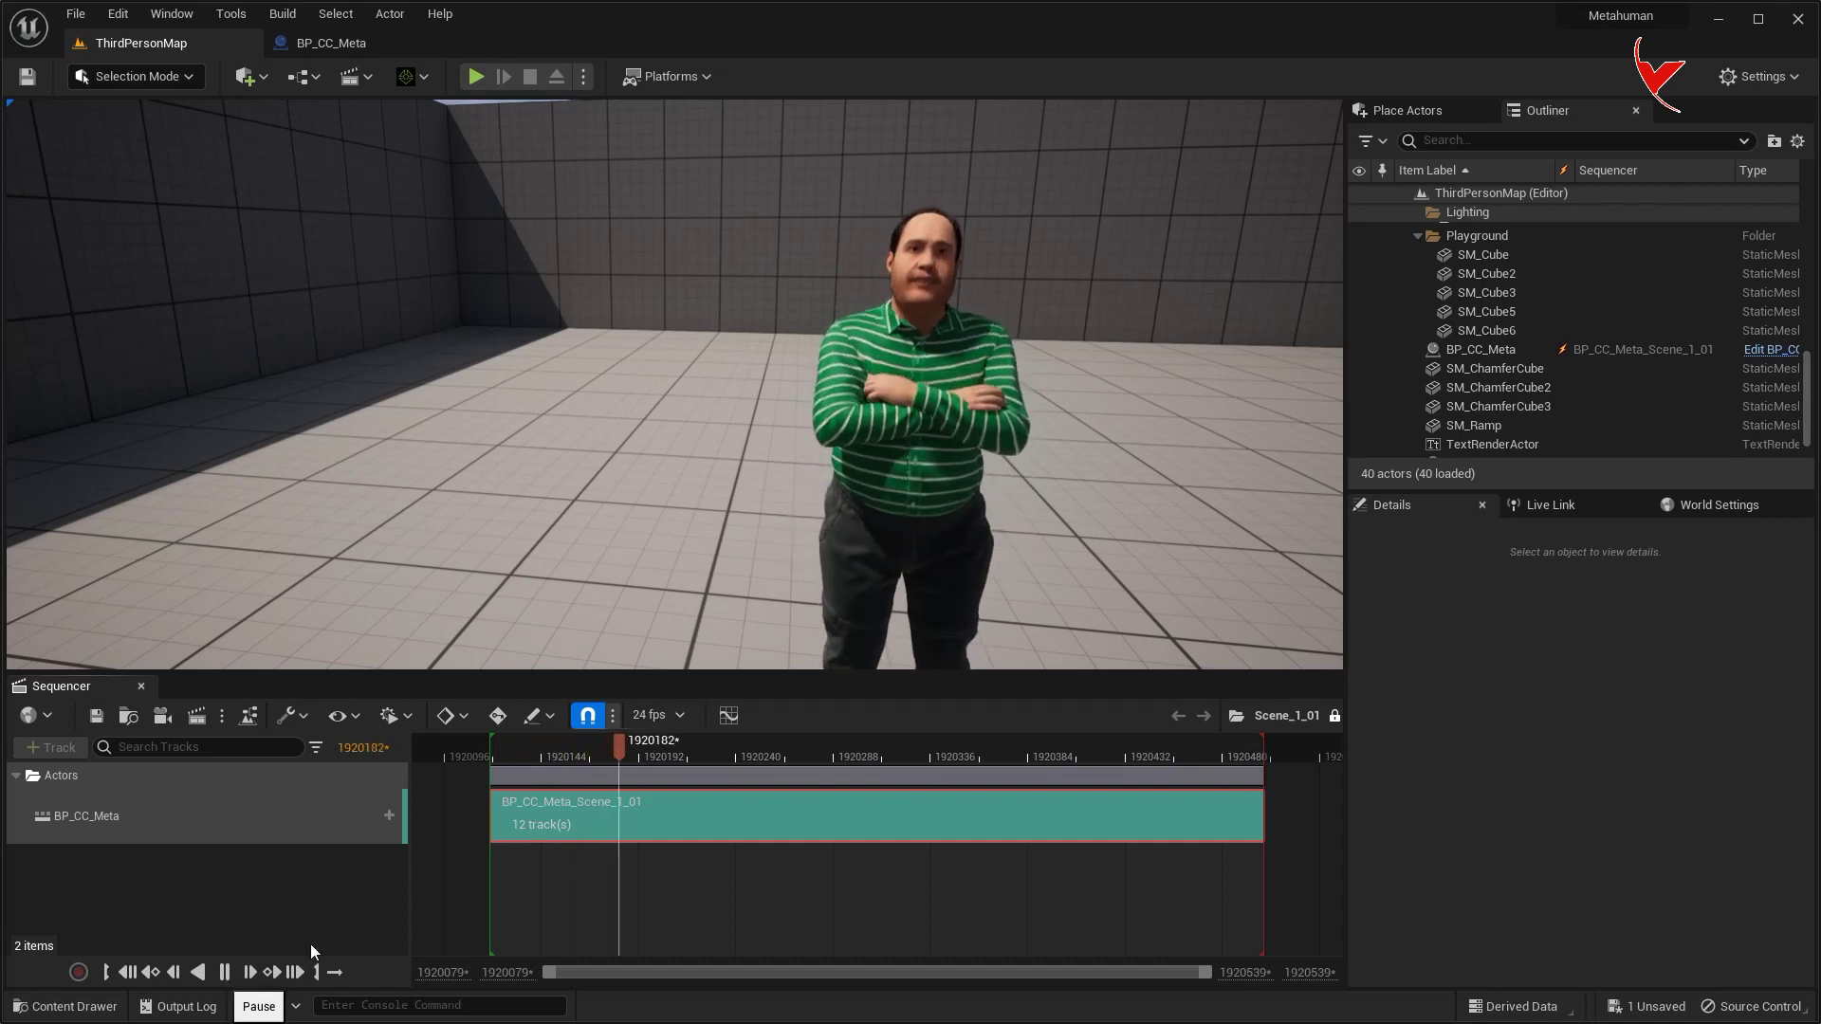
{"action": "scroll", "coordinate": [710, 505], "scroll_direction": "down", "scroll_amount": 5}
{"action": "left_click_drag", "start_coordinate": [779, 757], "coordinate": [497, 765]}
Step: Untick BP_CC_Meta's ARKit face and Live Link body inputs, then replay the baked take
{"action": "left_click", "coordinate": [1481, 350]}
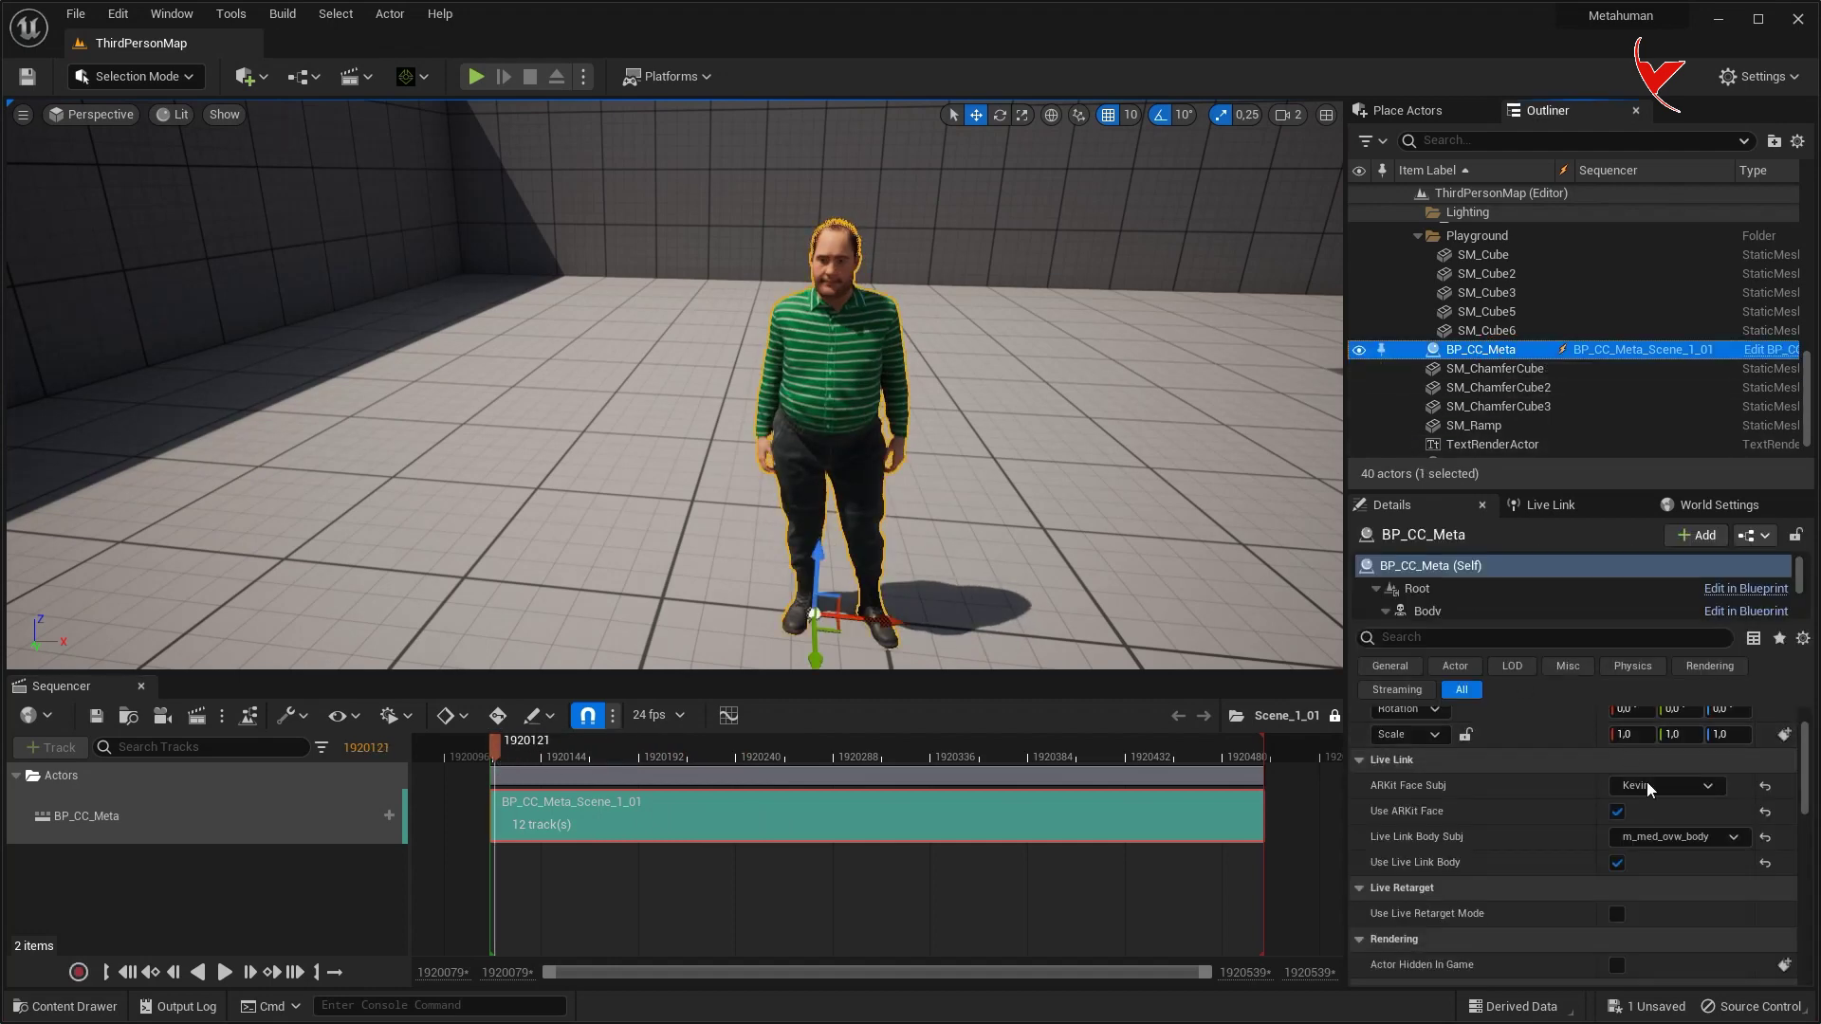
{"action": "left_click", "coordinate": [1617, 863]}
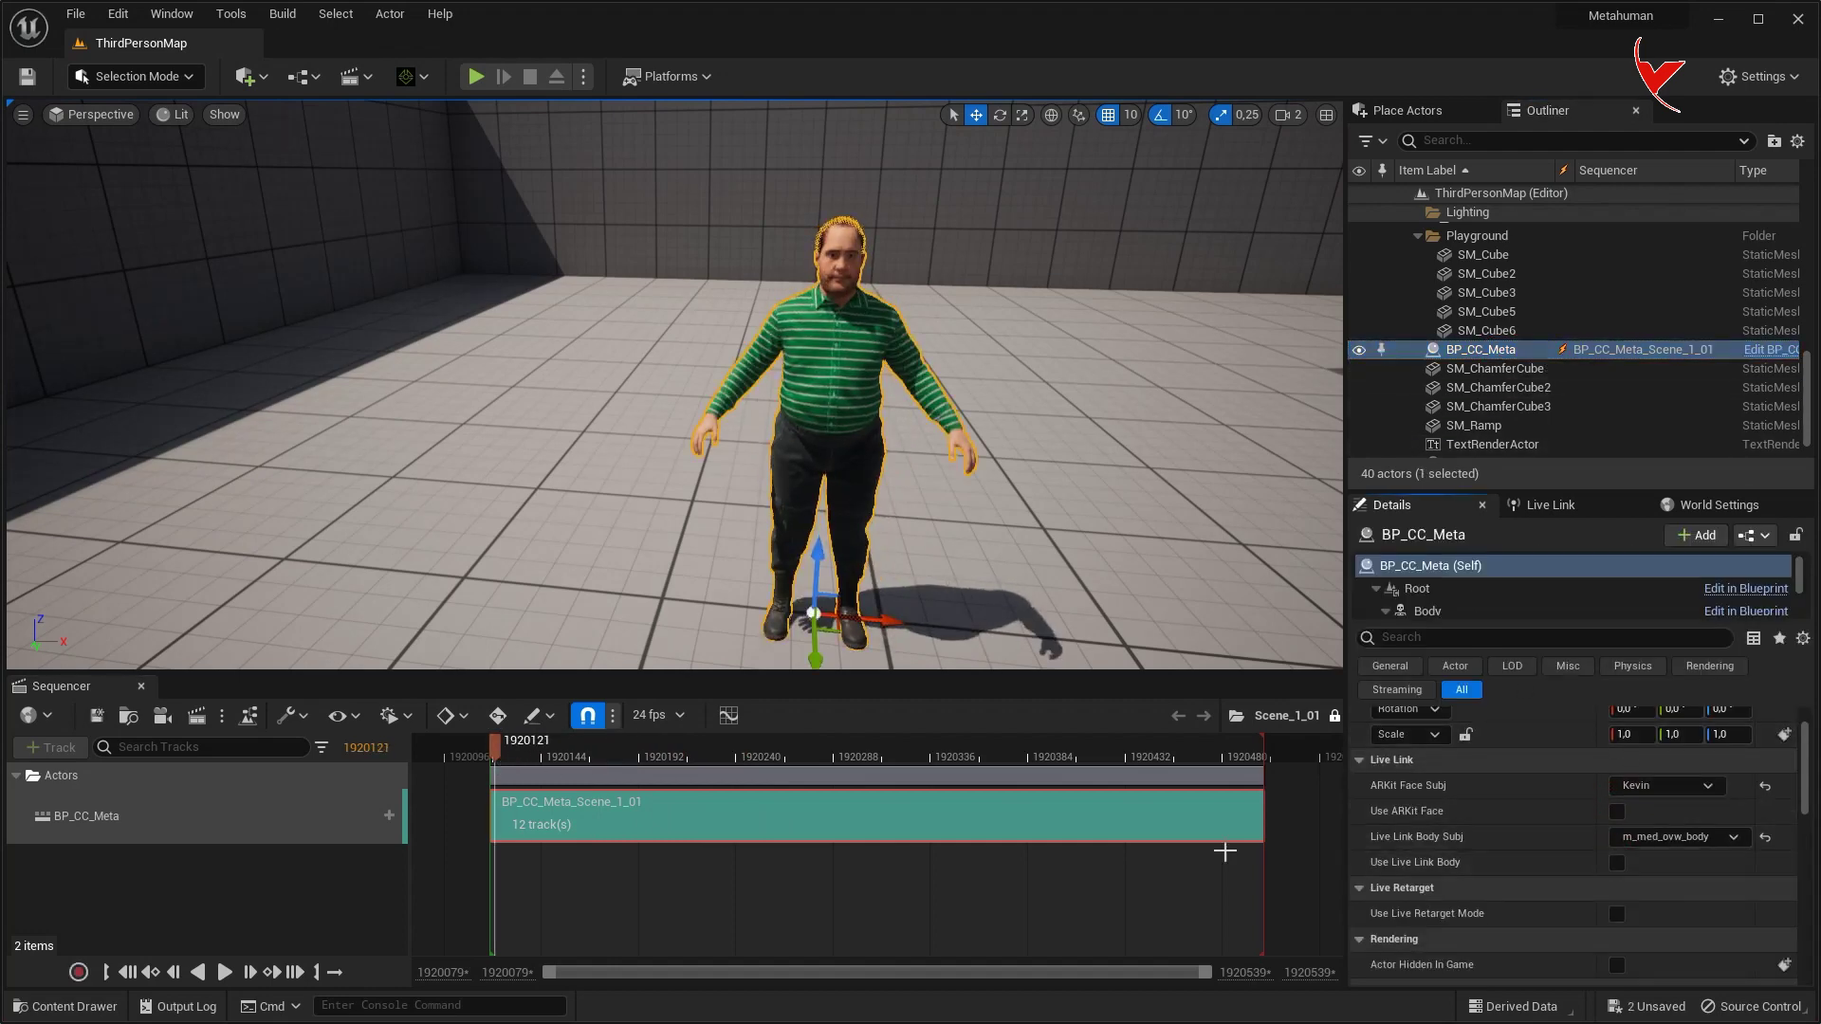
{"action": "left_click", "coordinate": [569, 759]}
{"action": "left_click_drag", "start_coordinate": [574, 759], "coordinate": [530, 759]}
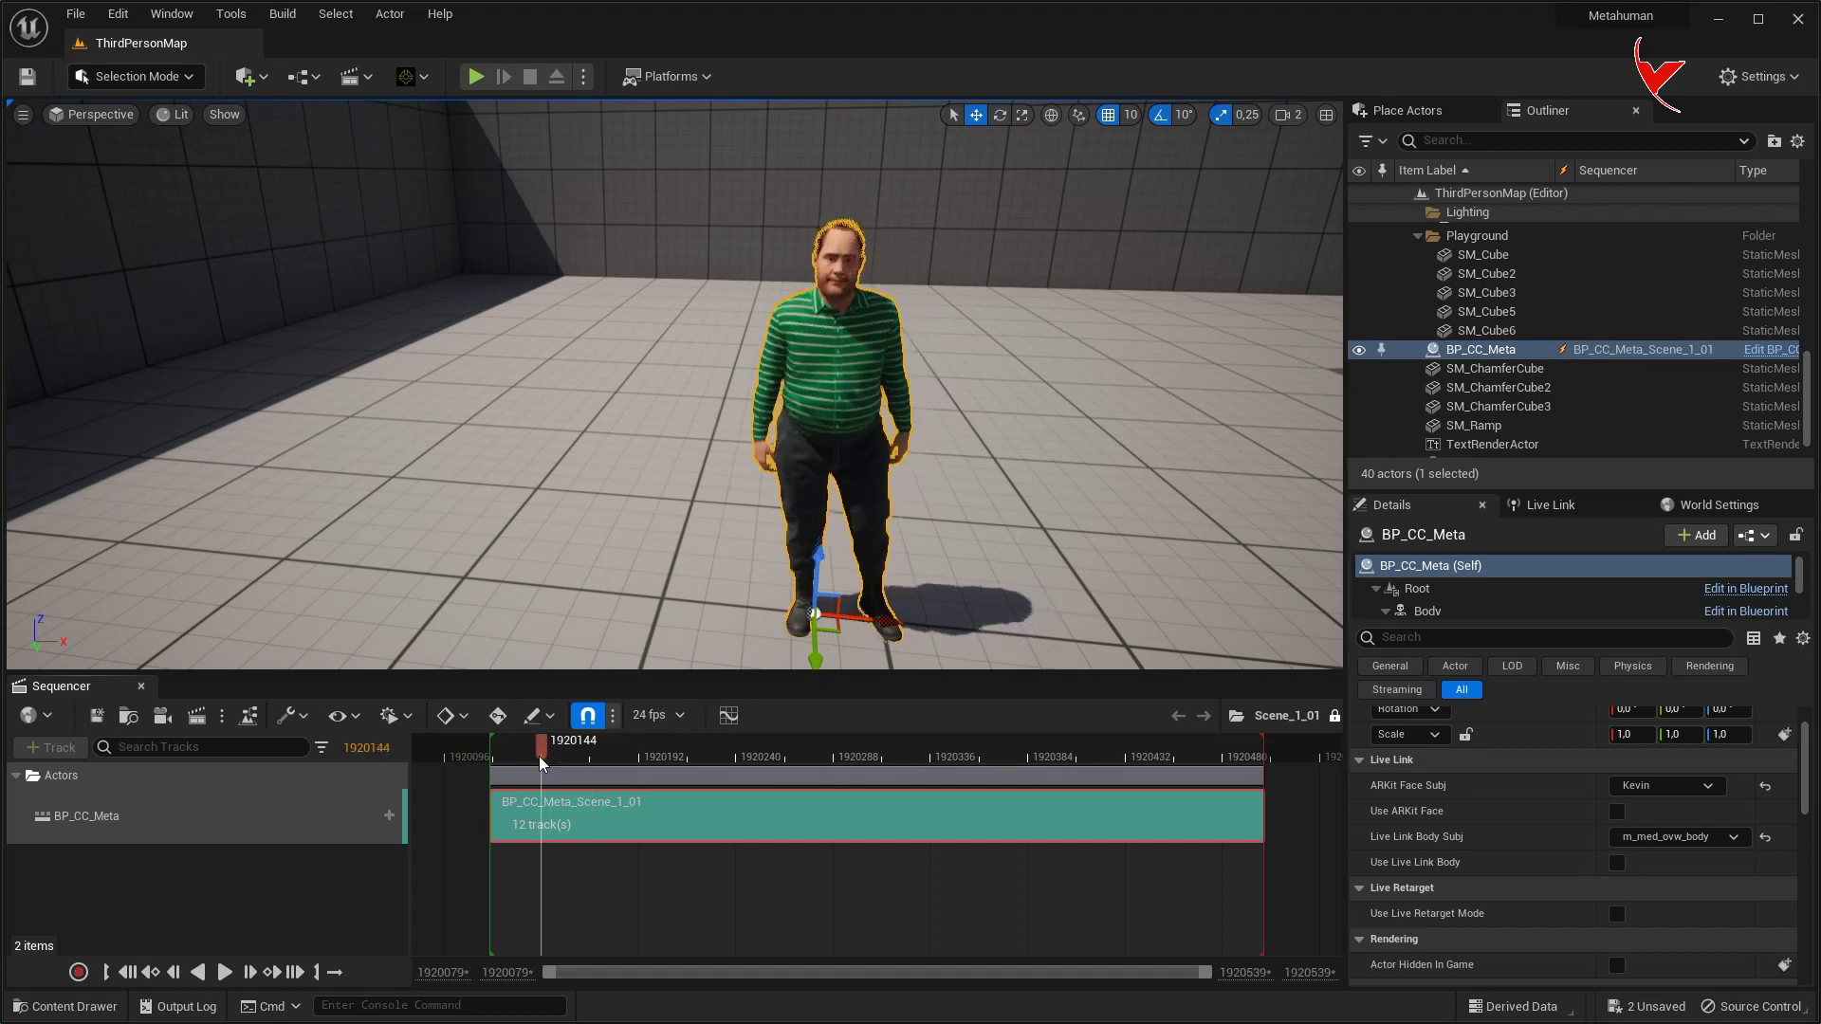
{"action": "left_click", "coordinate": [225, 972]}
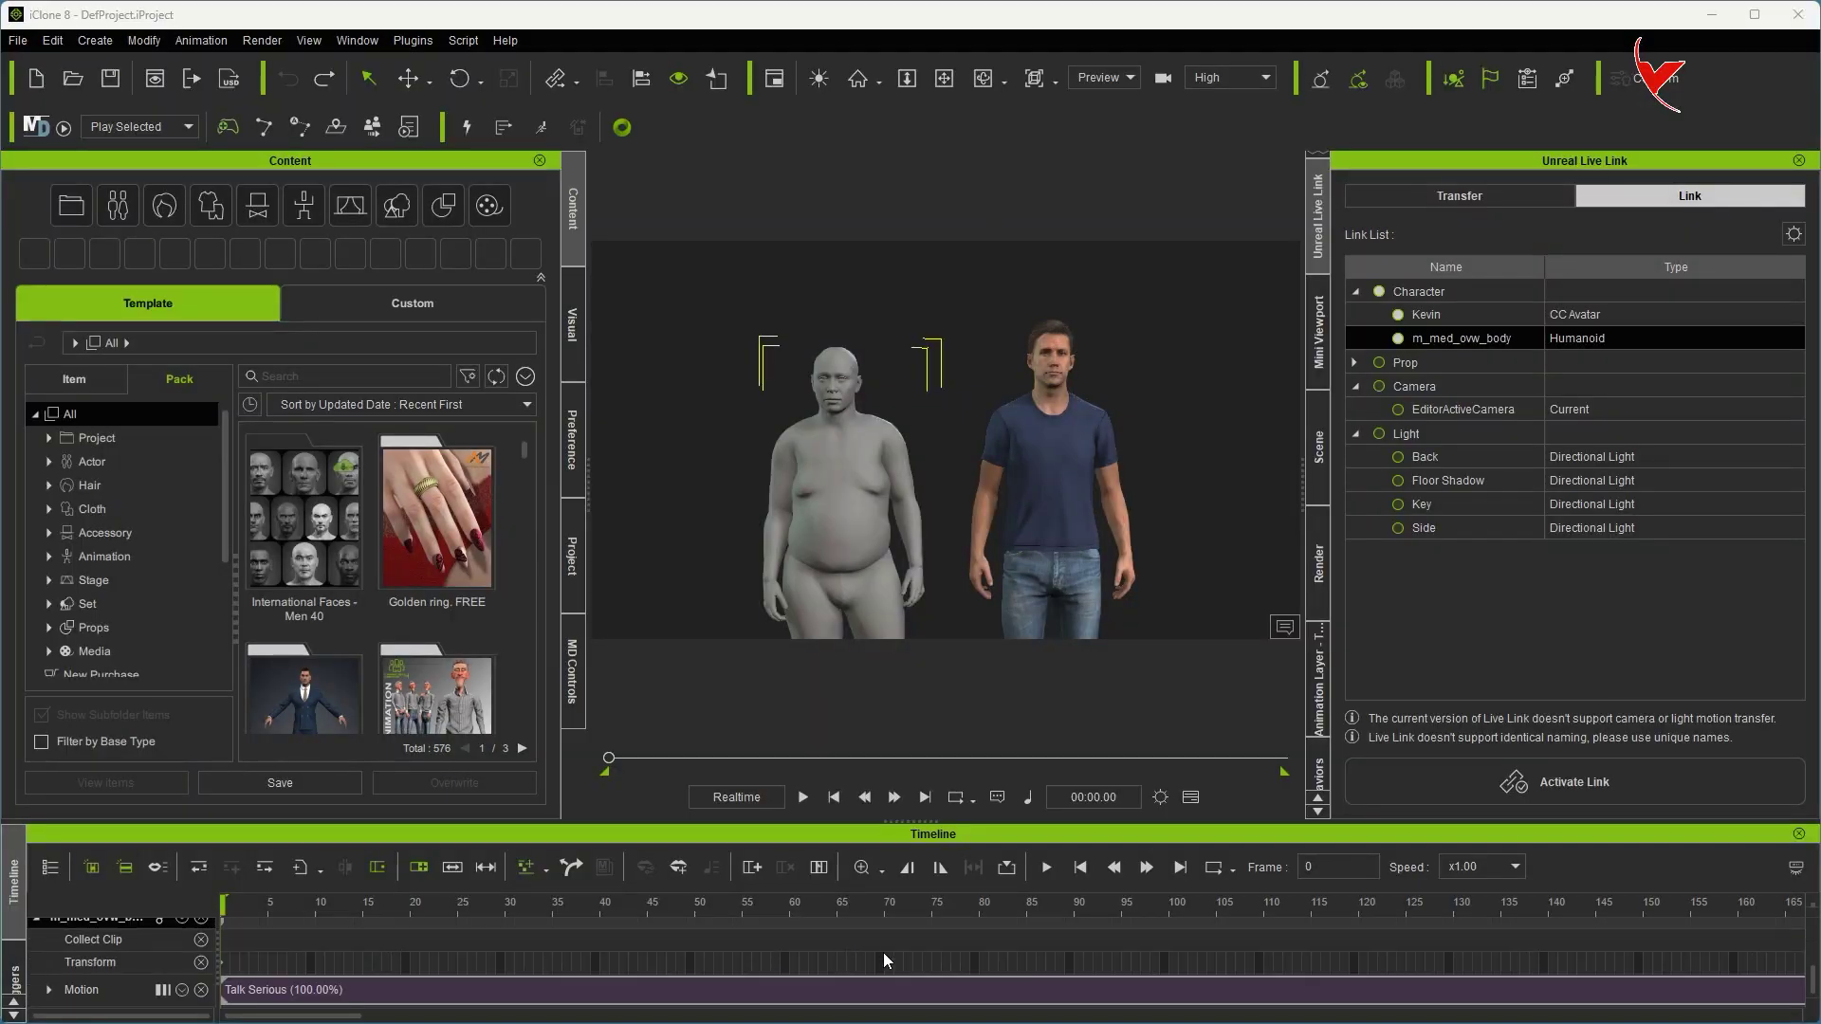
Step: At timeline frame 1480, apply Jump_Wall_C from the Assassin Moves pack to the grey character
{"action": "scroll", "coordinate": [884, 952], "scroll_direction": "down", "scroll_amount": 10}
{"action": "scroll", "coordinate": [884, 952], "scroll_direction": "down", "scroll_amount": 5}
{"action": "scroll", "coordinate": [865, 953], "scroll_direction": "down", "scroll_amount": 5}
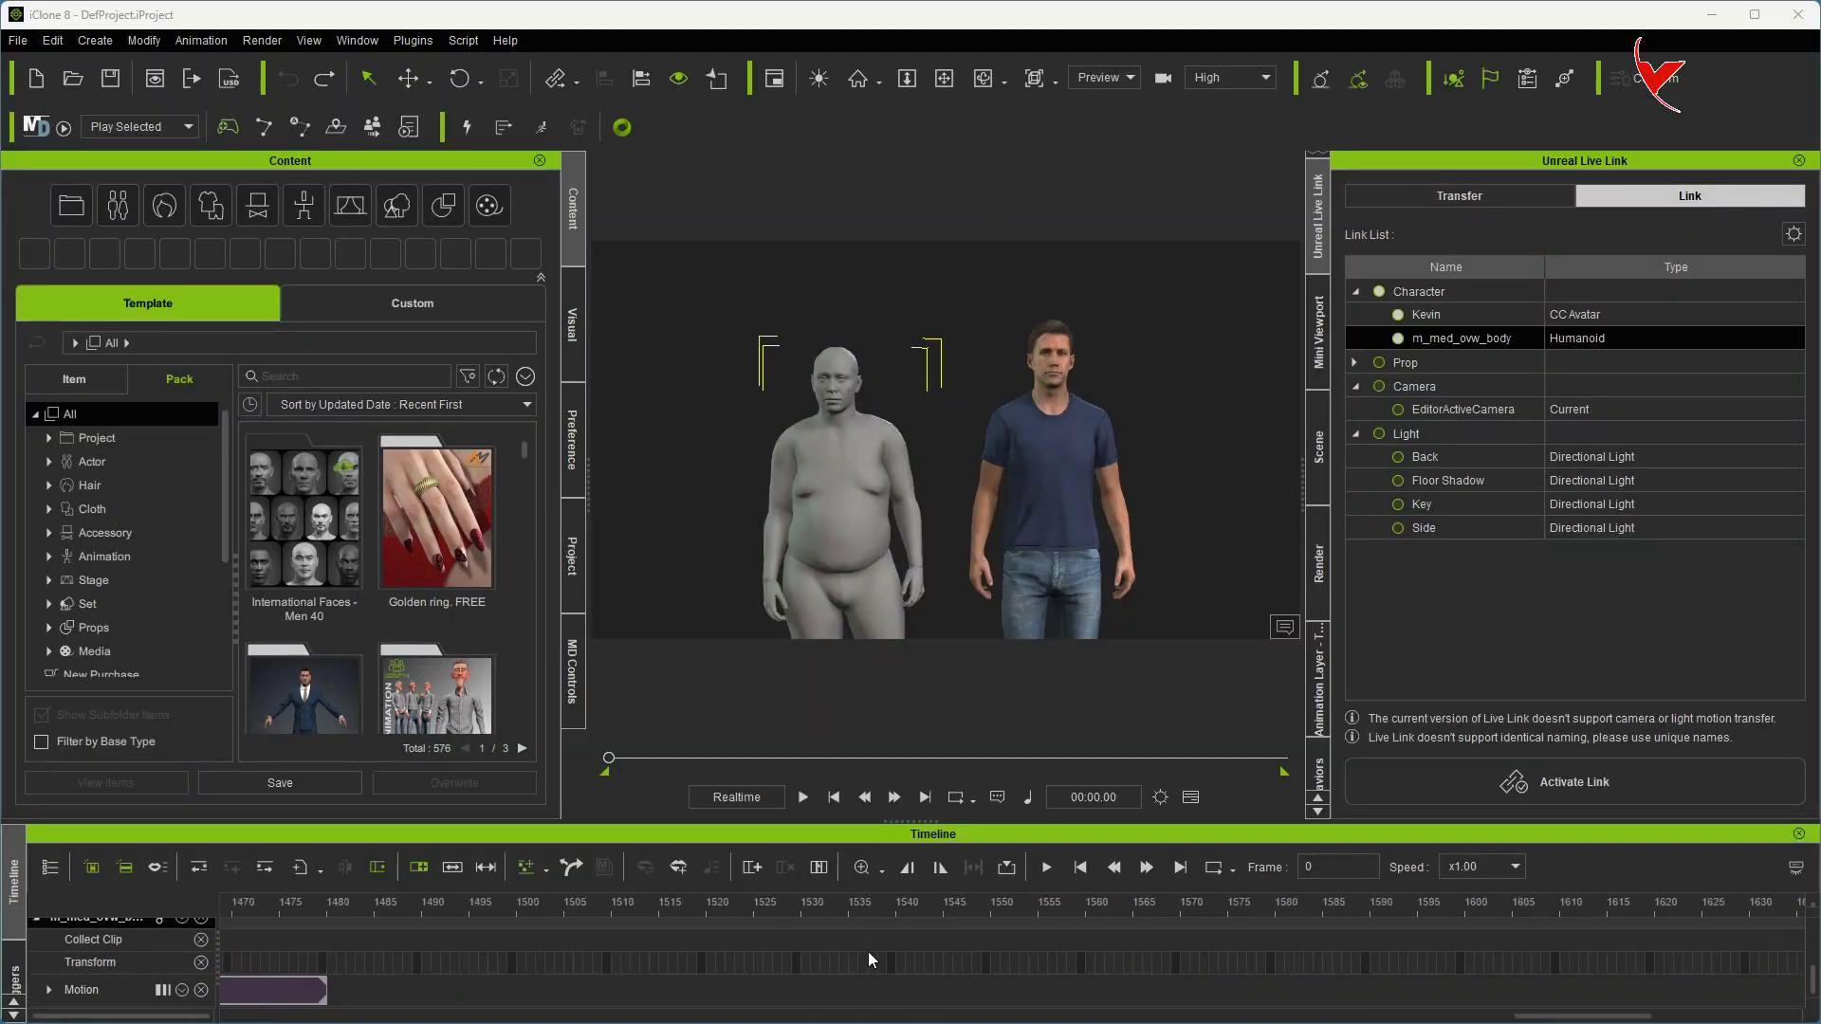
{"action": "scroll", "coordinate": [498, 937], "scroll_direction": "down", "scroll_amount": 3, "text": "ctrl"}
{"action": "left_click", "coordinate": [684, 909]}
{"action": "left_click", "coordinate": [144, 560]}
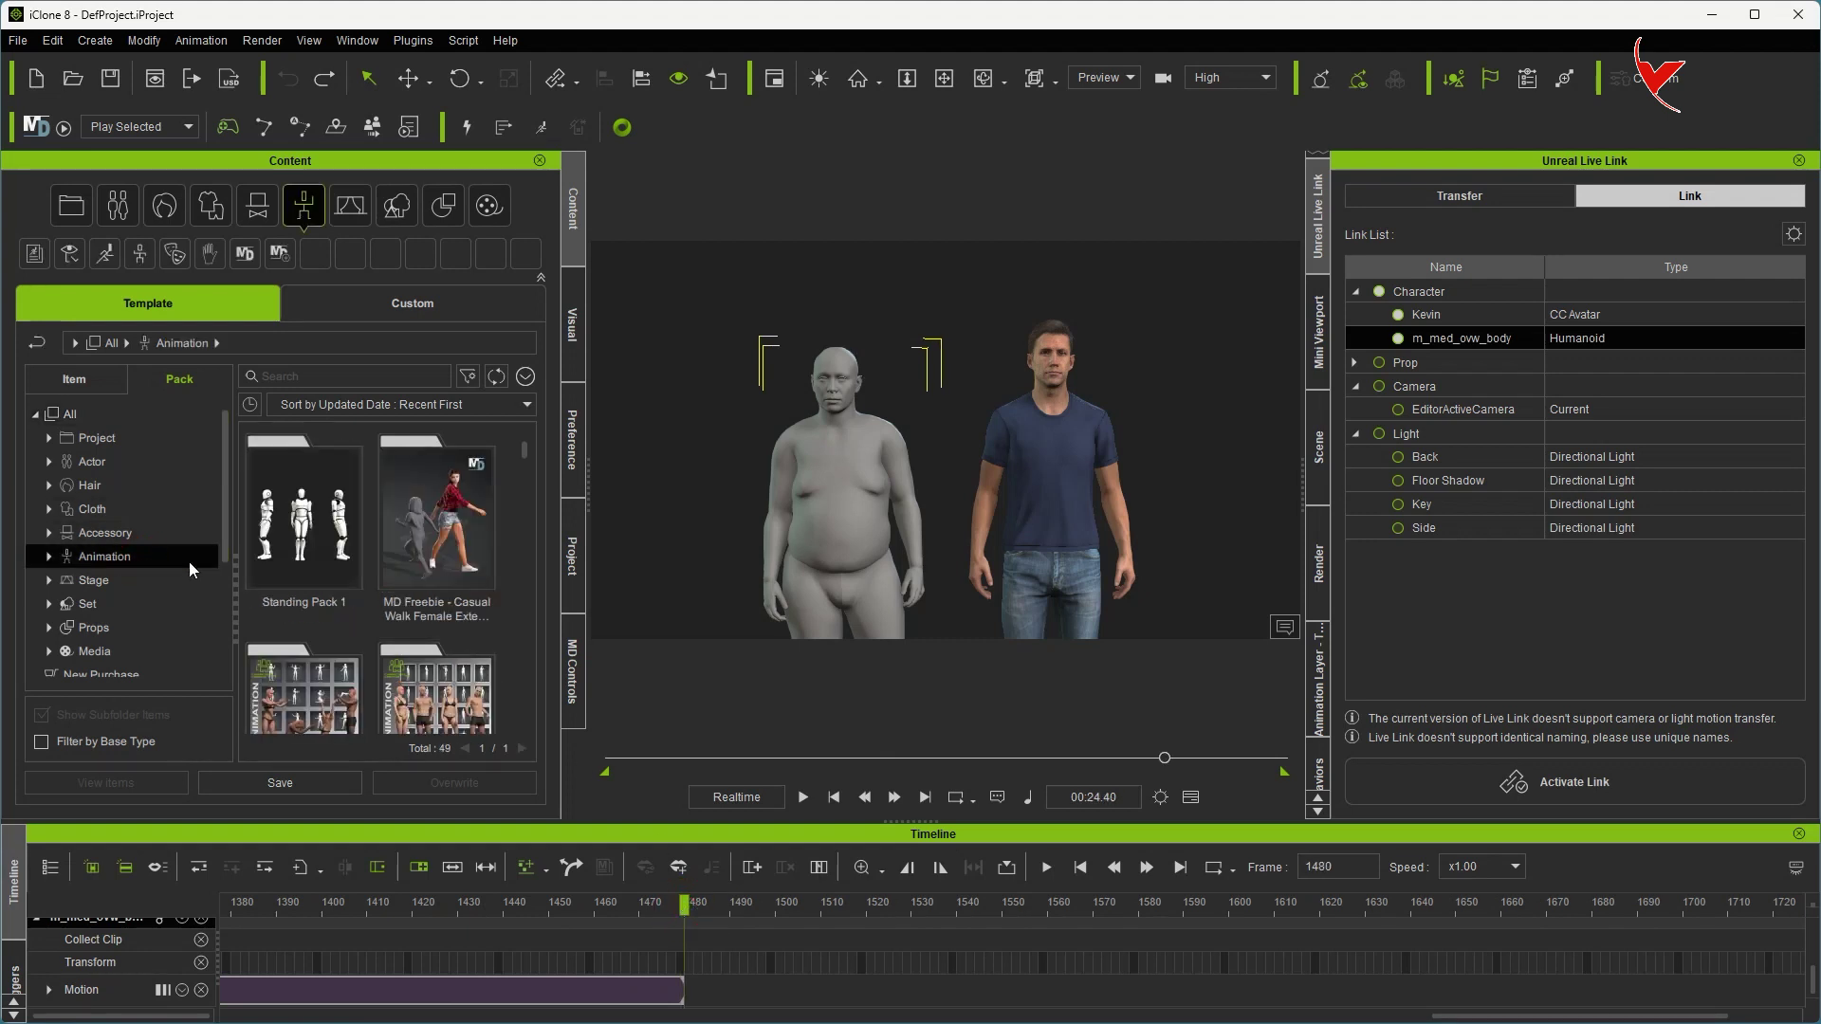
{"action": "left_click_drag", "start_coordinate": [522, 452], "coordinate": [516, 628]}
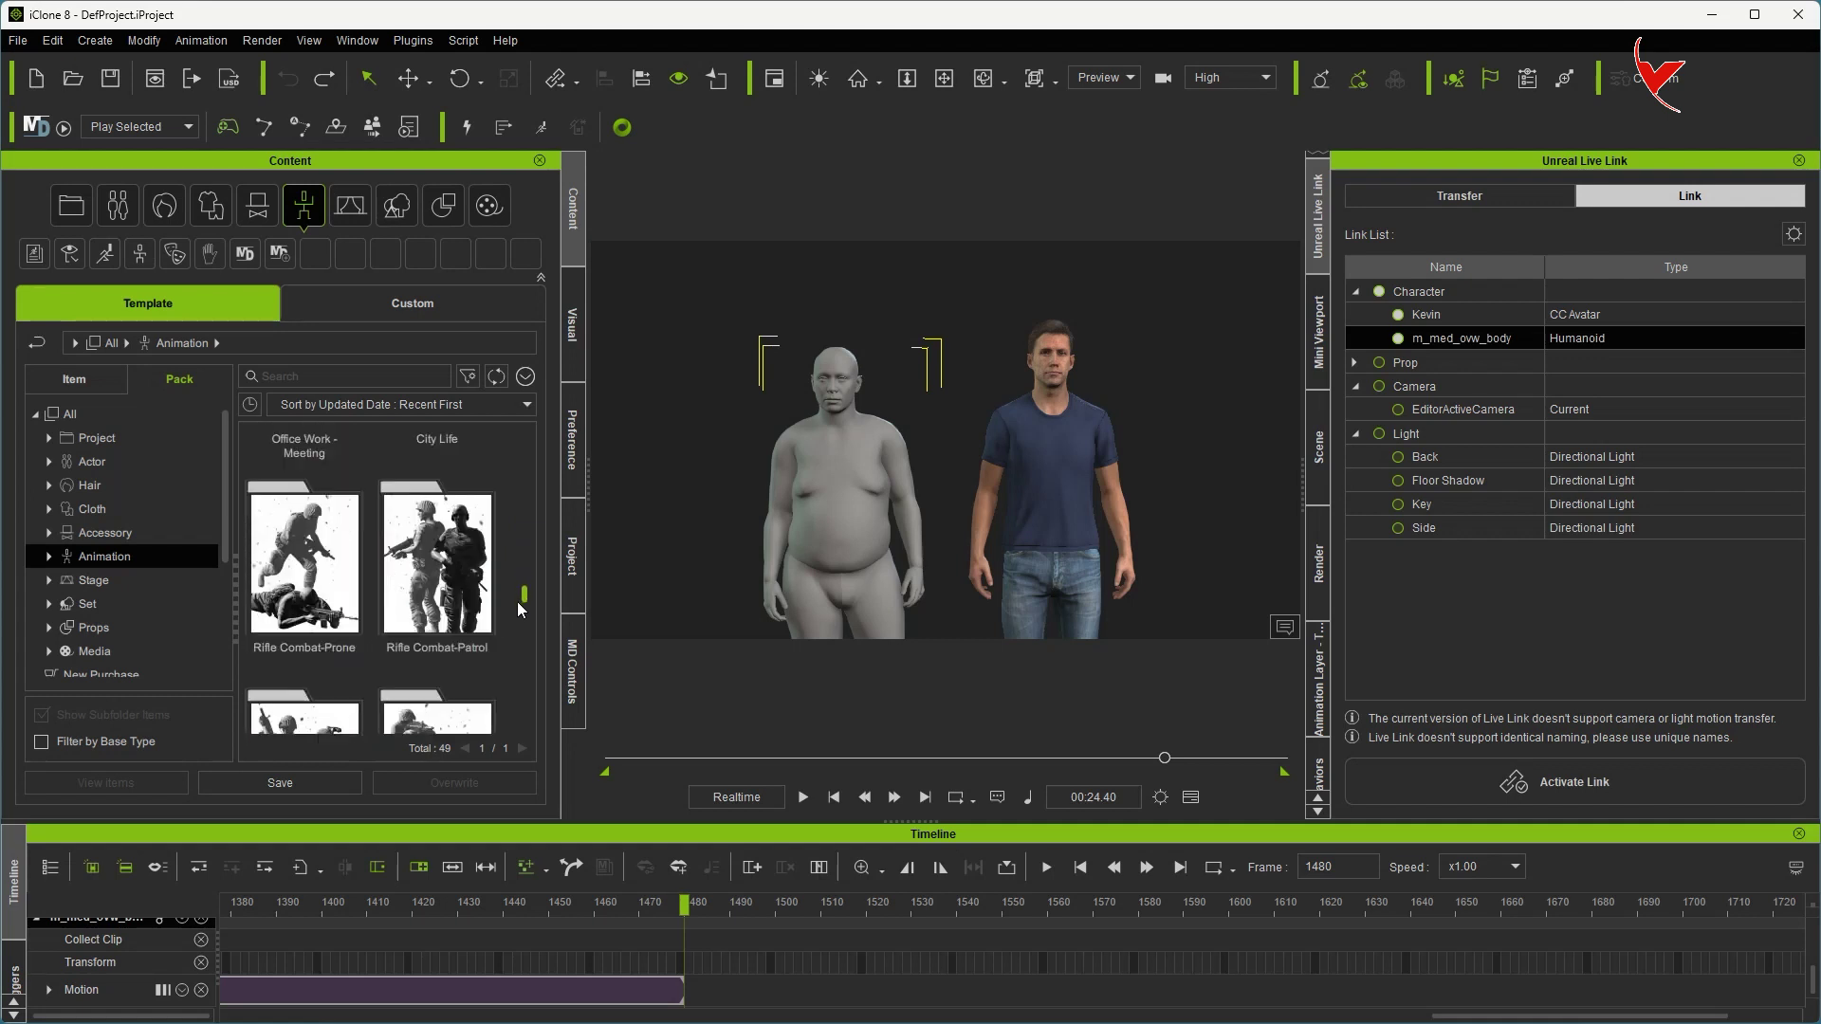
{"action": "double_click", "coordinate": [464, 583]}
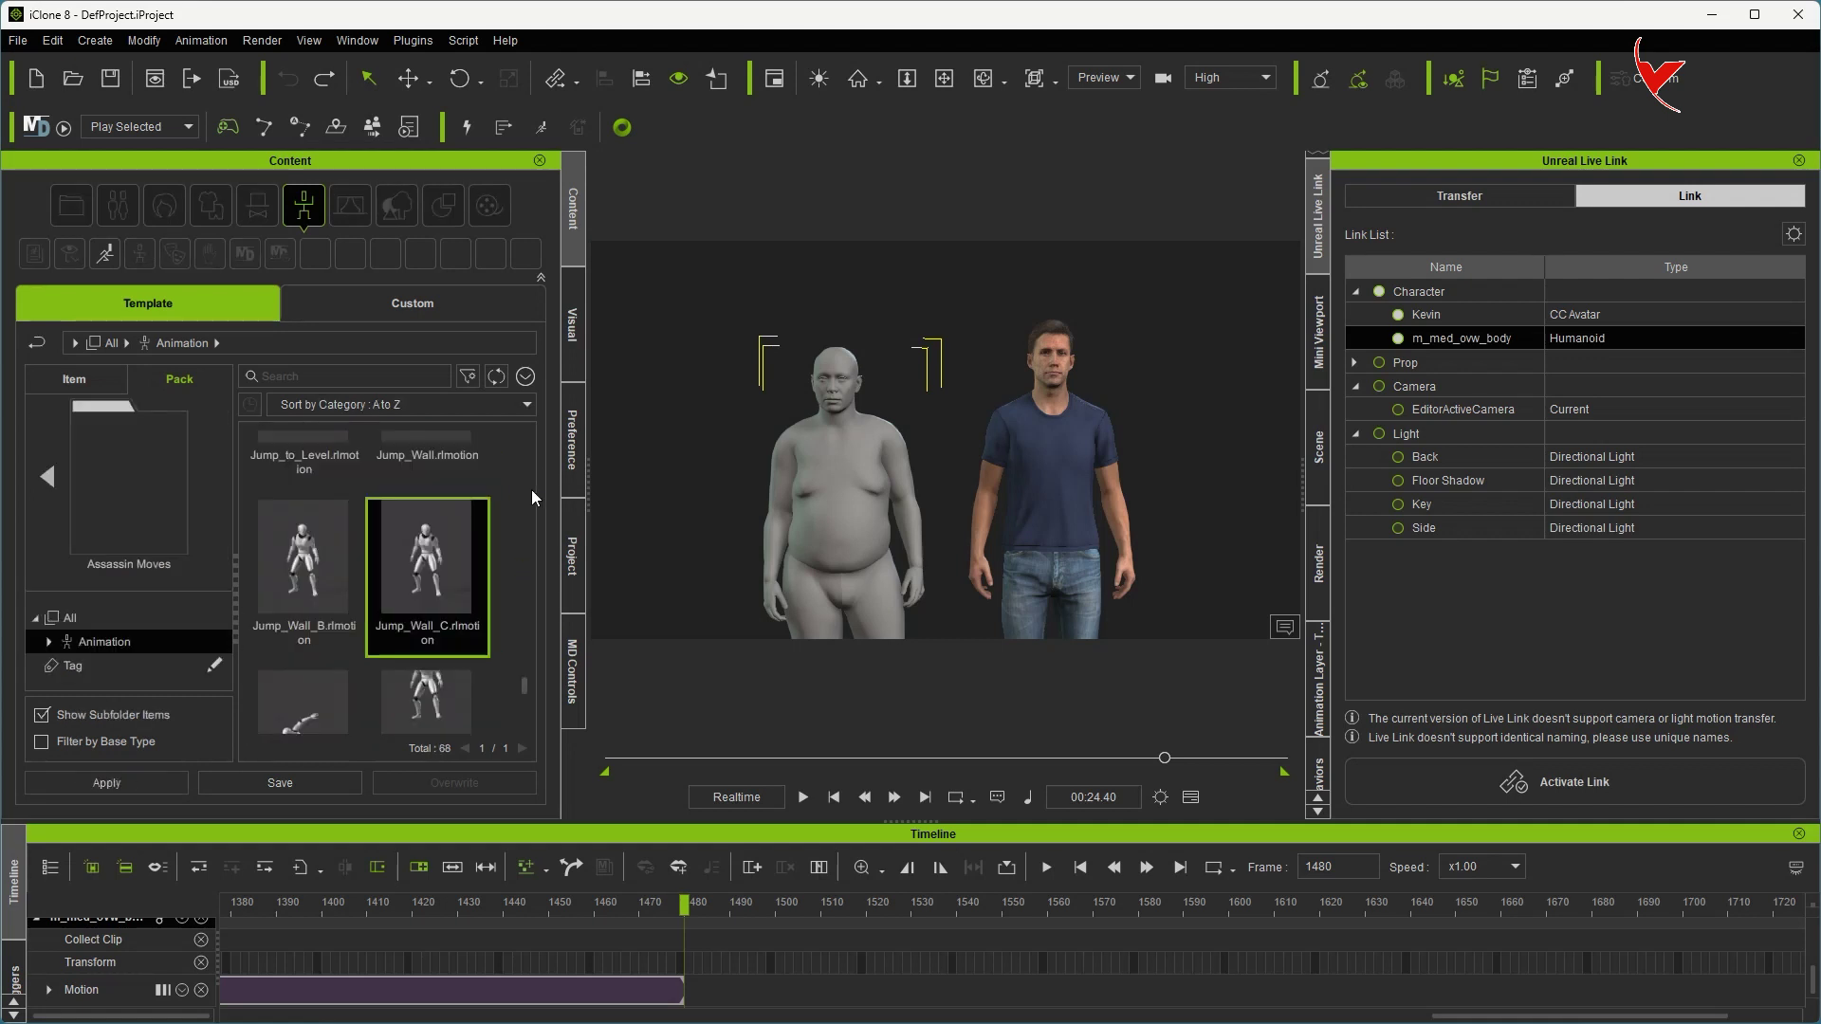
{"action": "double_click", "coordinate": [458, 584]}
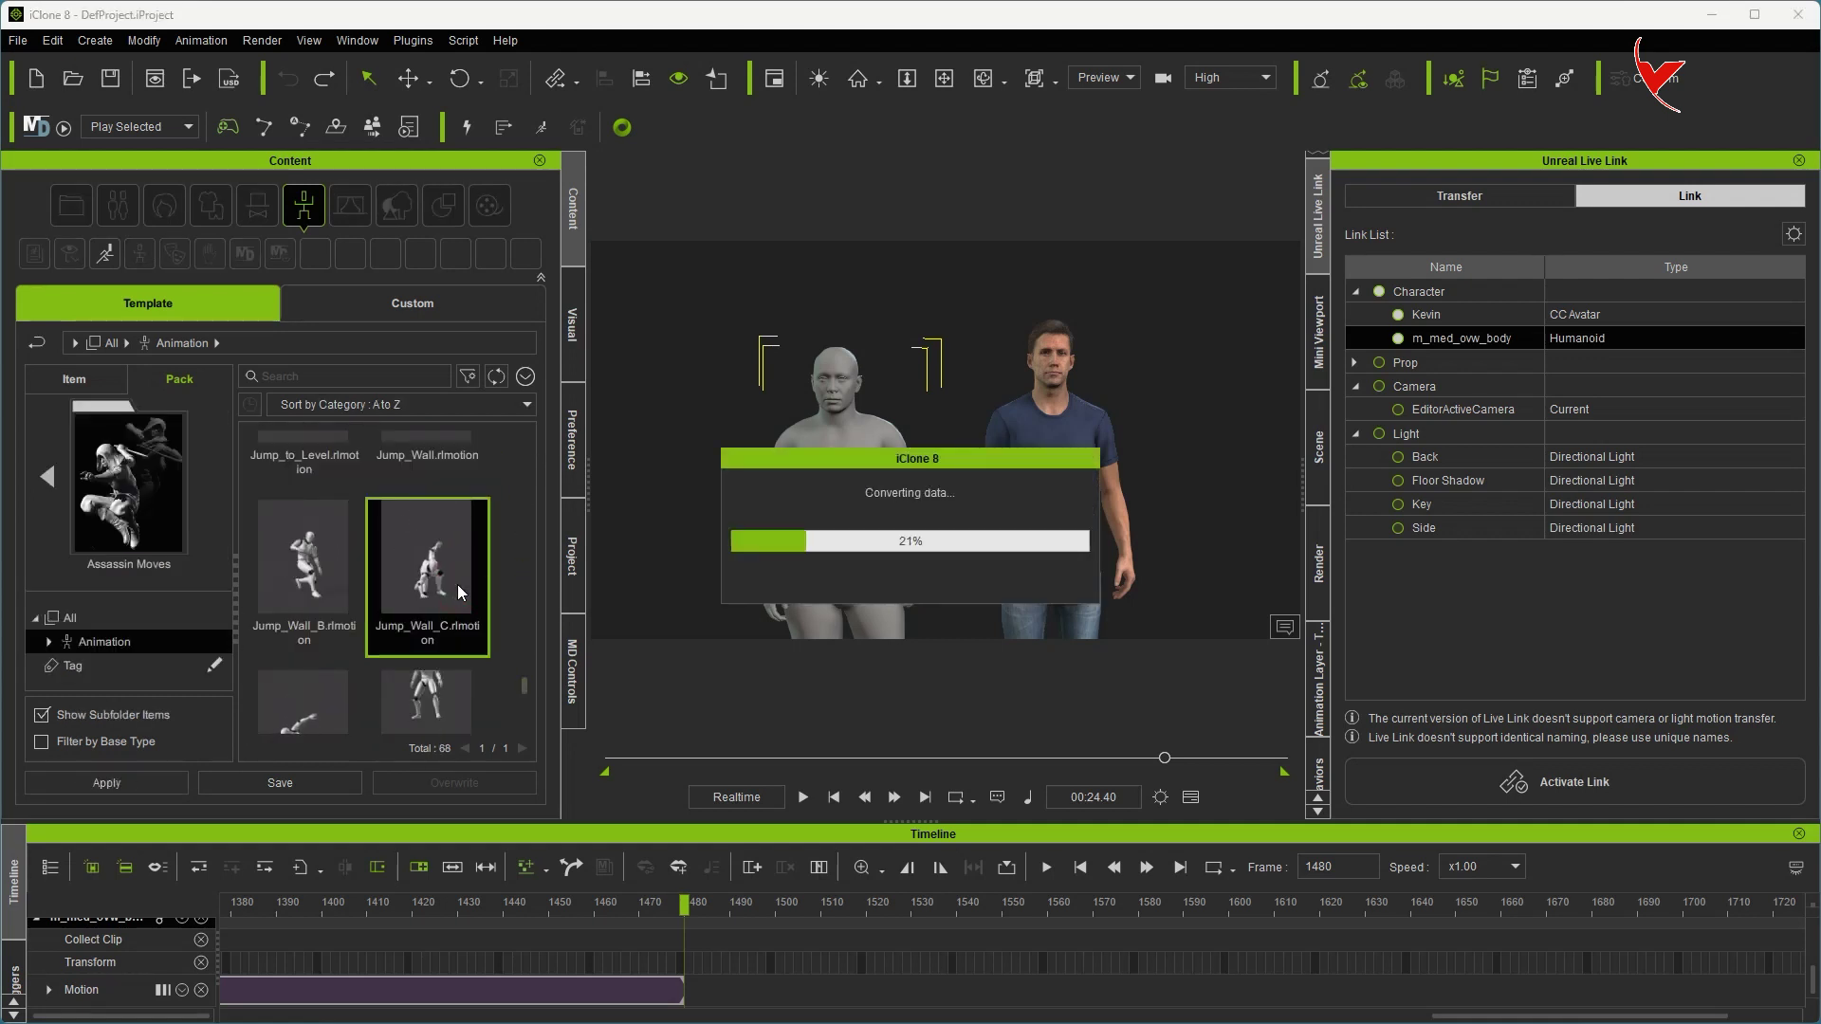
Step: Preview the Jump_Wall_C motion, then reactivate the Live Link to Unreal
{"action": "left_click", "coordinate": [804, 799]}
{"action": "scroll", "coordinate": [805, 614], "scroll_direction": "down", "scroll_amount": 5}
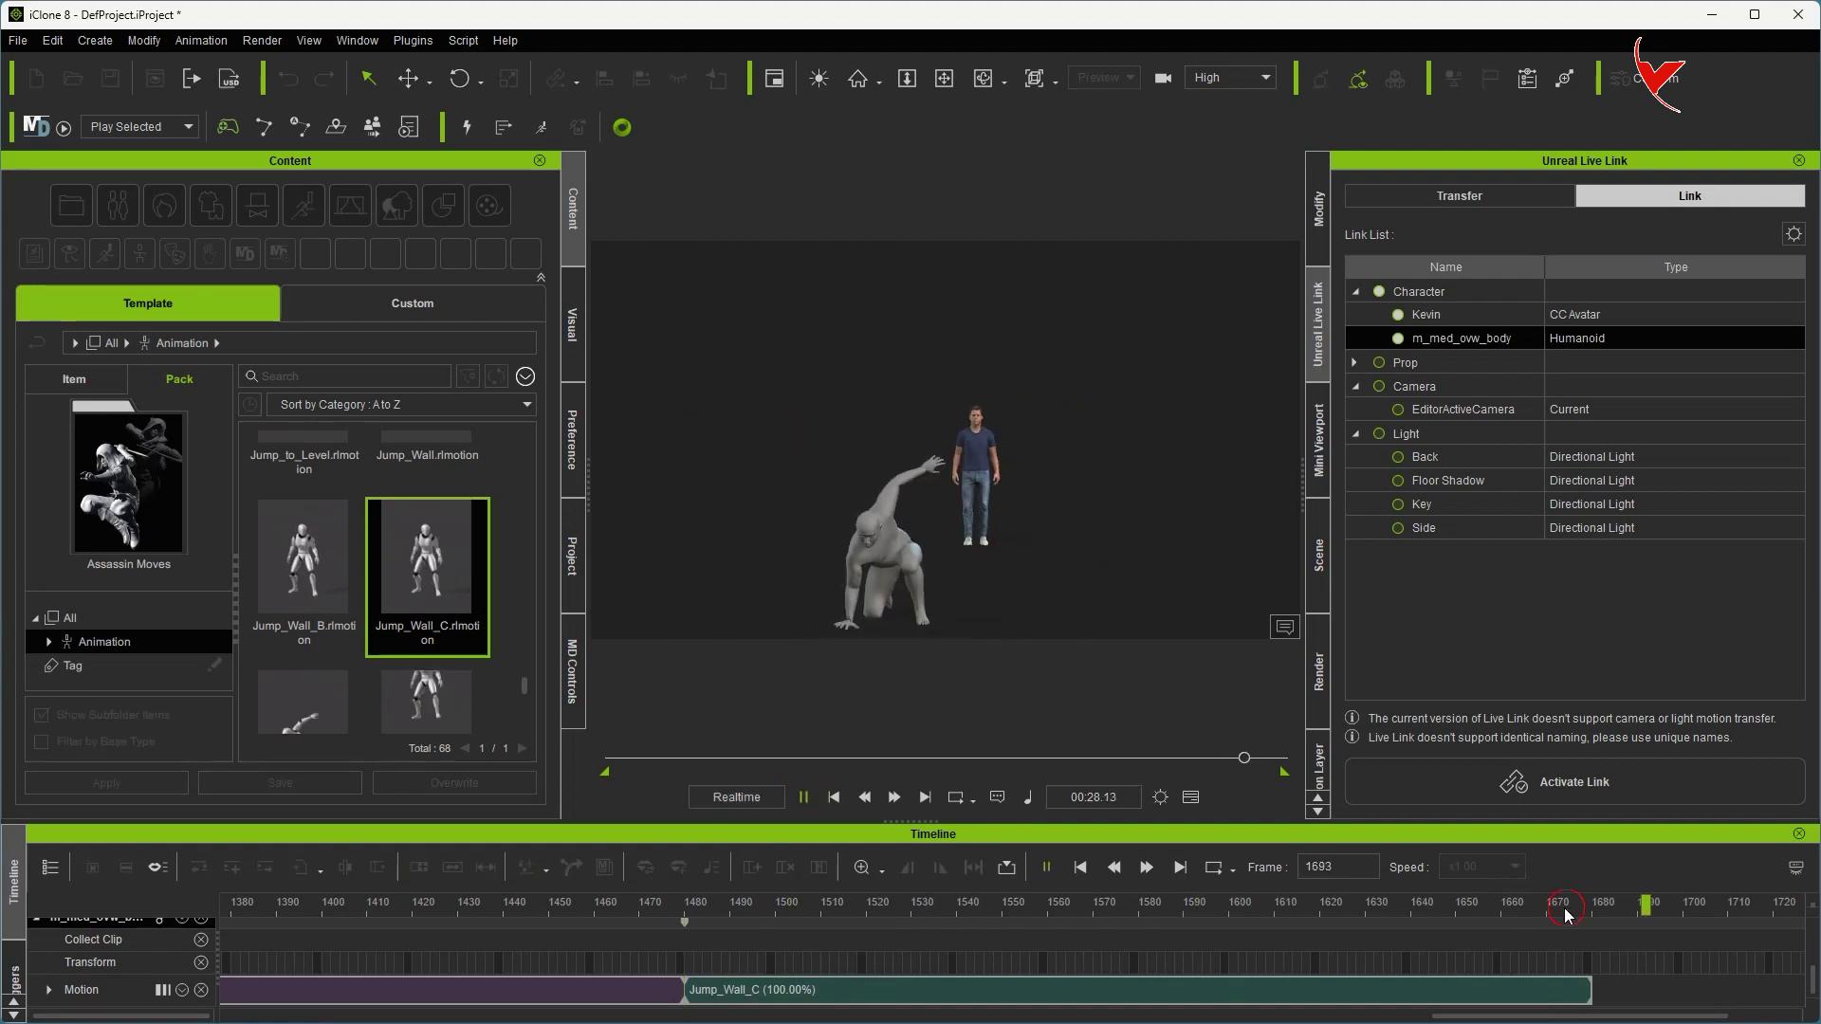
{"action": "left_click_drag", "start_coordinate": [1566, 915], "coordinate": [1220, 906]}
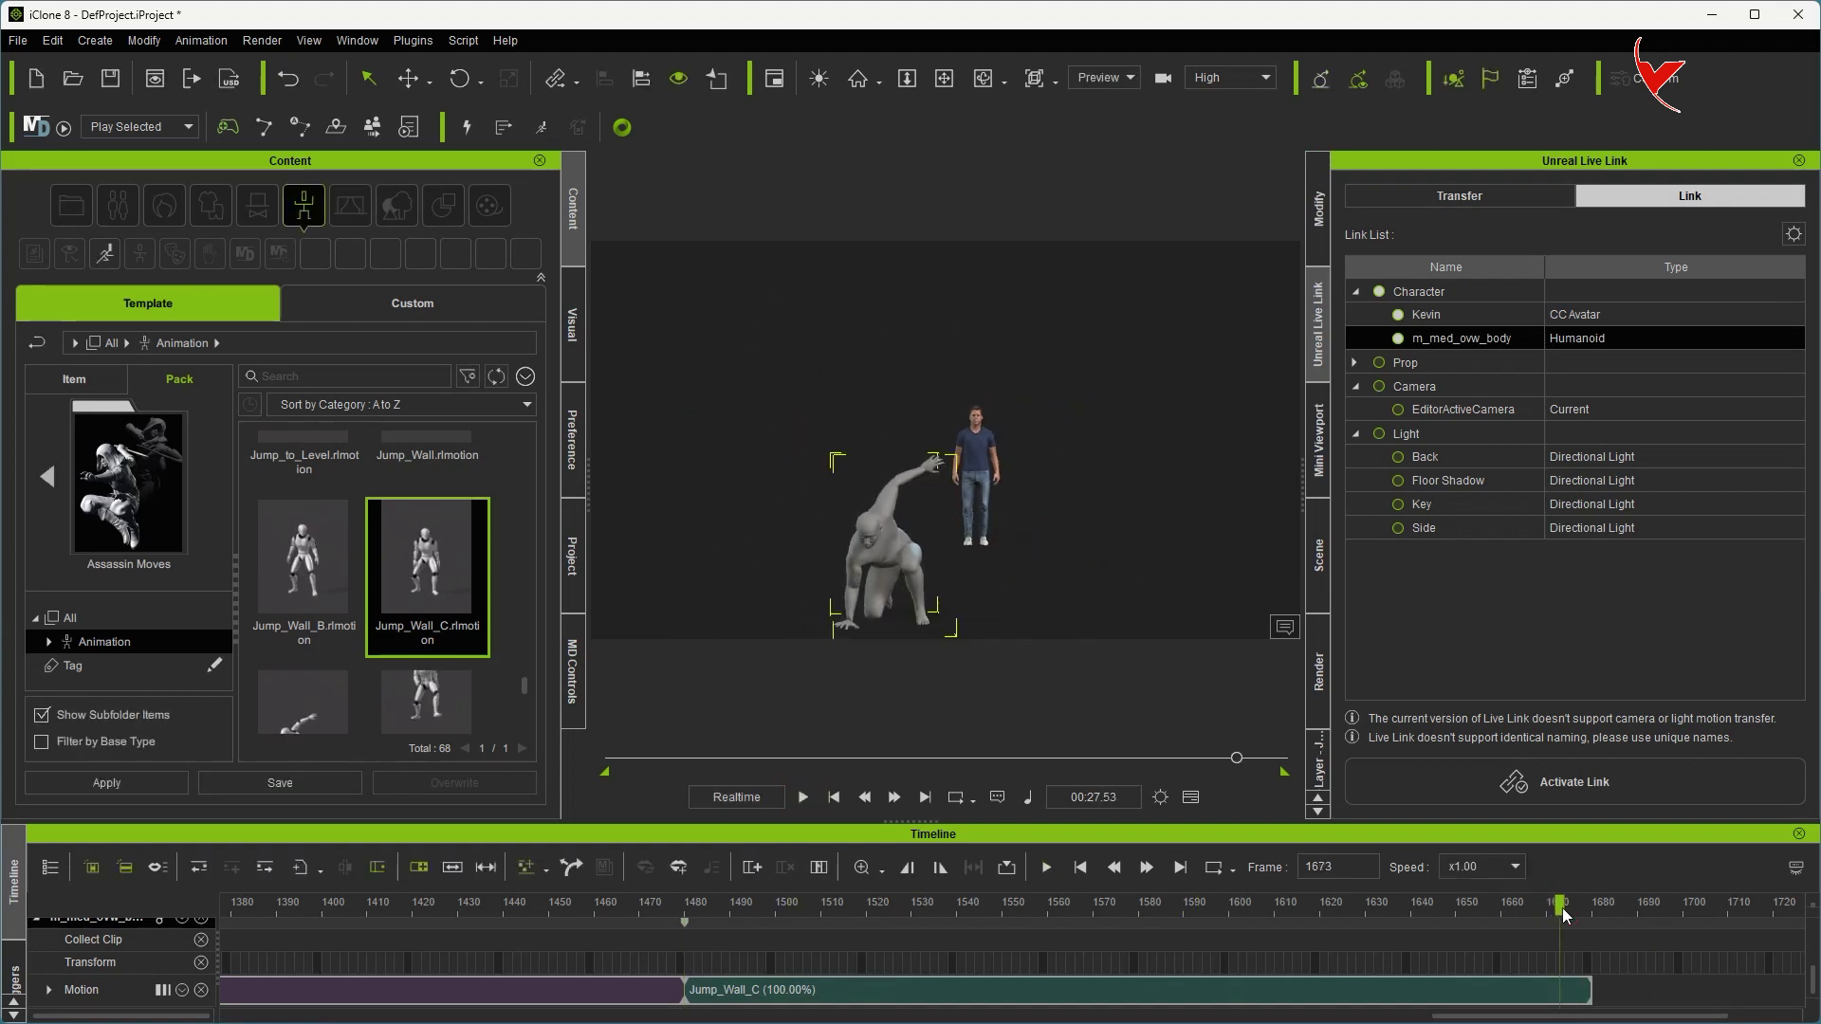
{"action": "left_click", "coordinate": [1563, 780]}
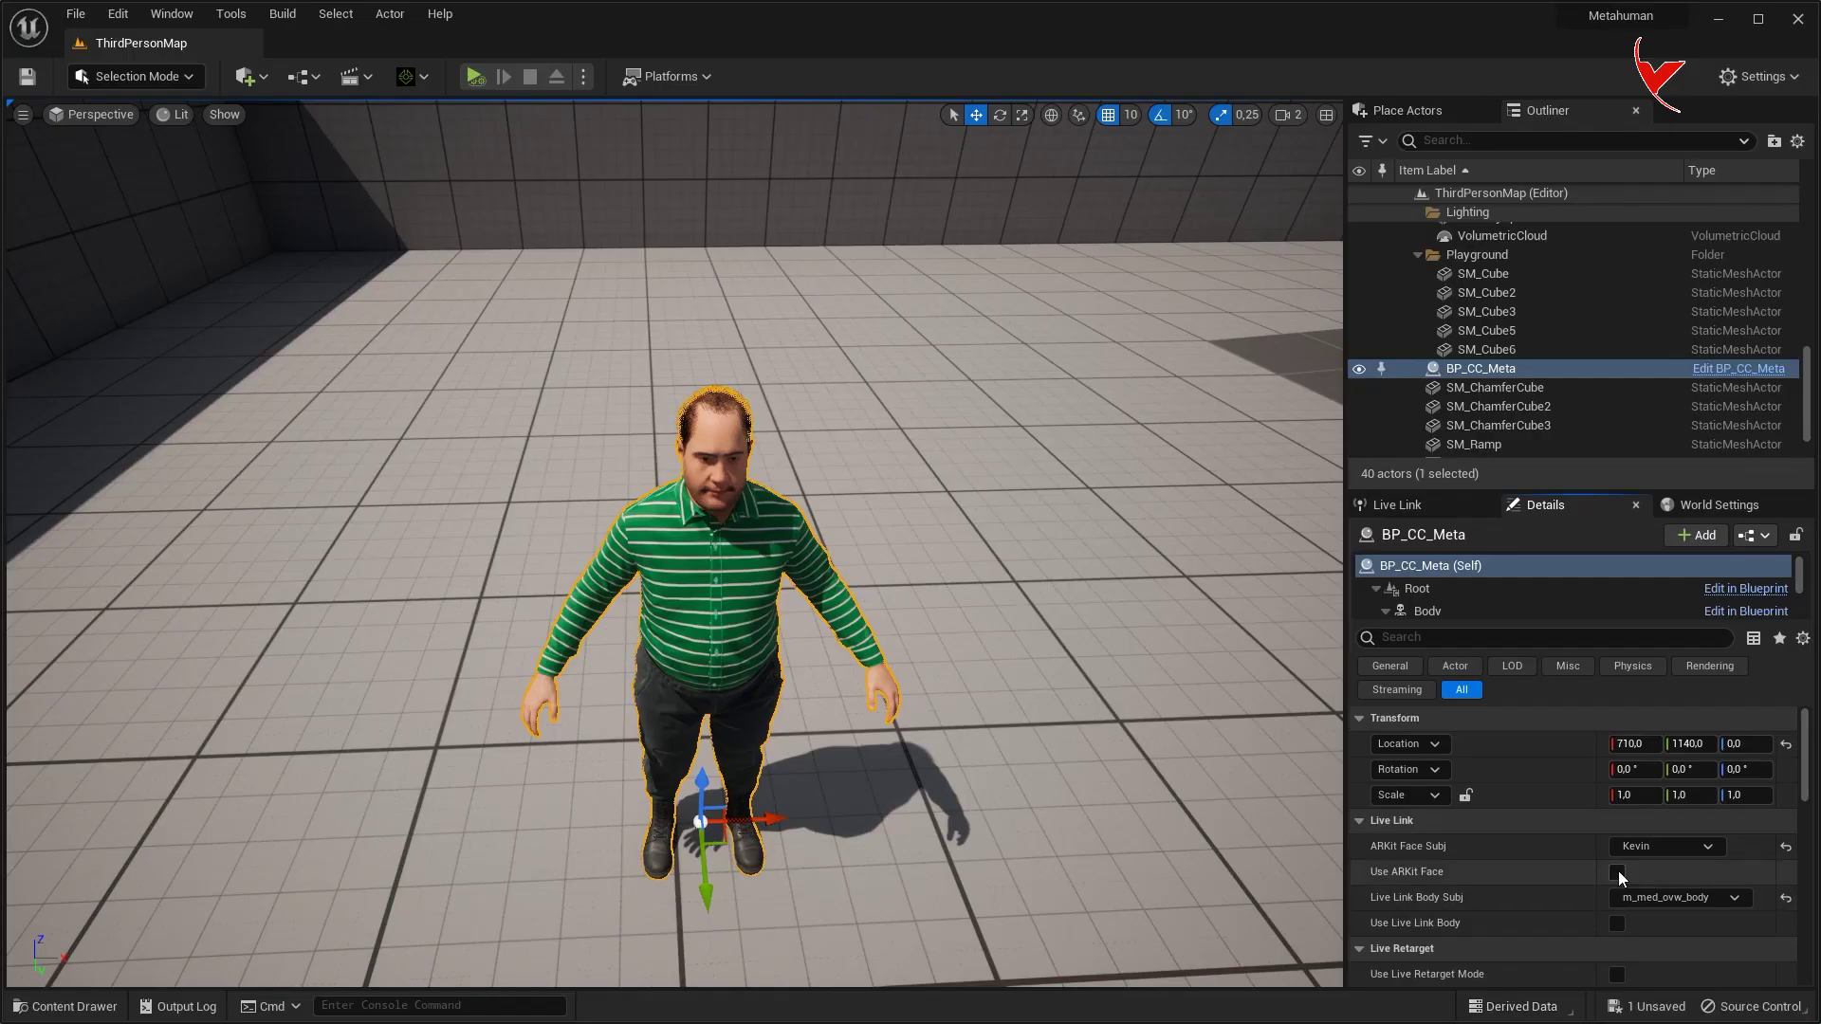
Step: Enable Use Live Link Body on BP_CC_Meta and reset its location to the origin
{"action": "left_click", "coordinate": [1619, 921]}
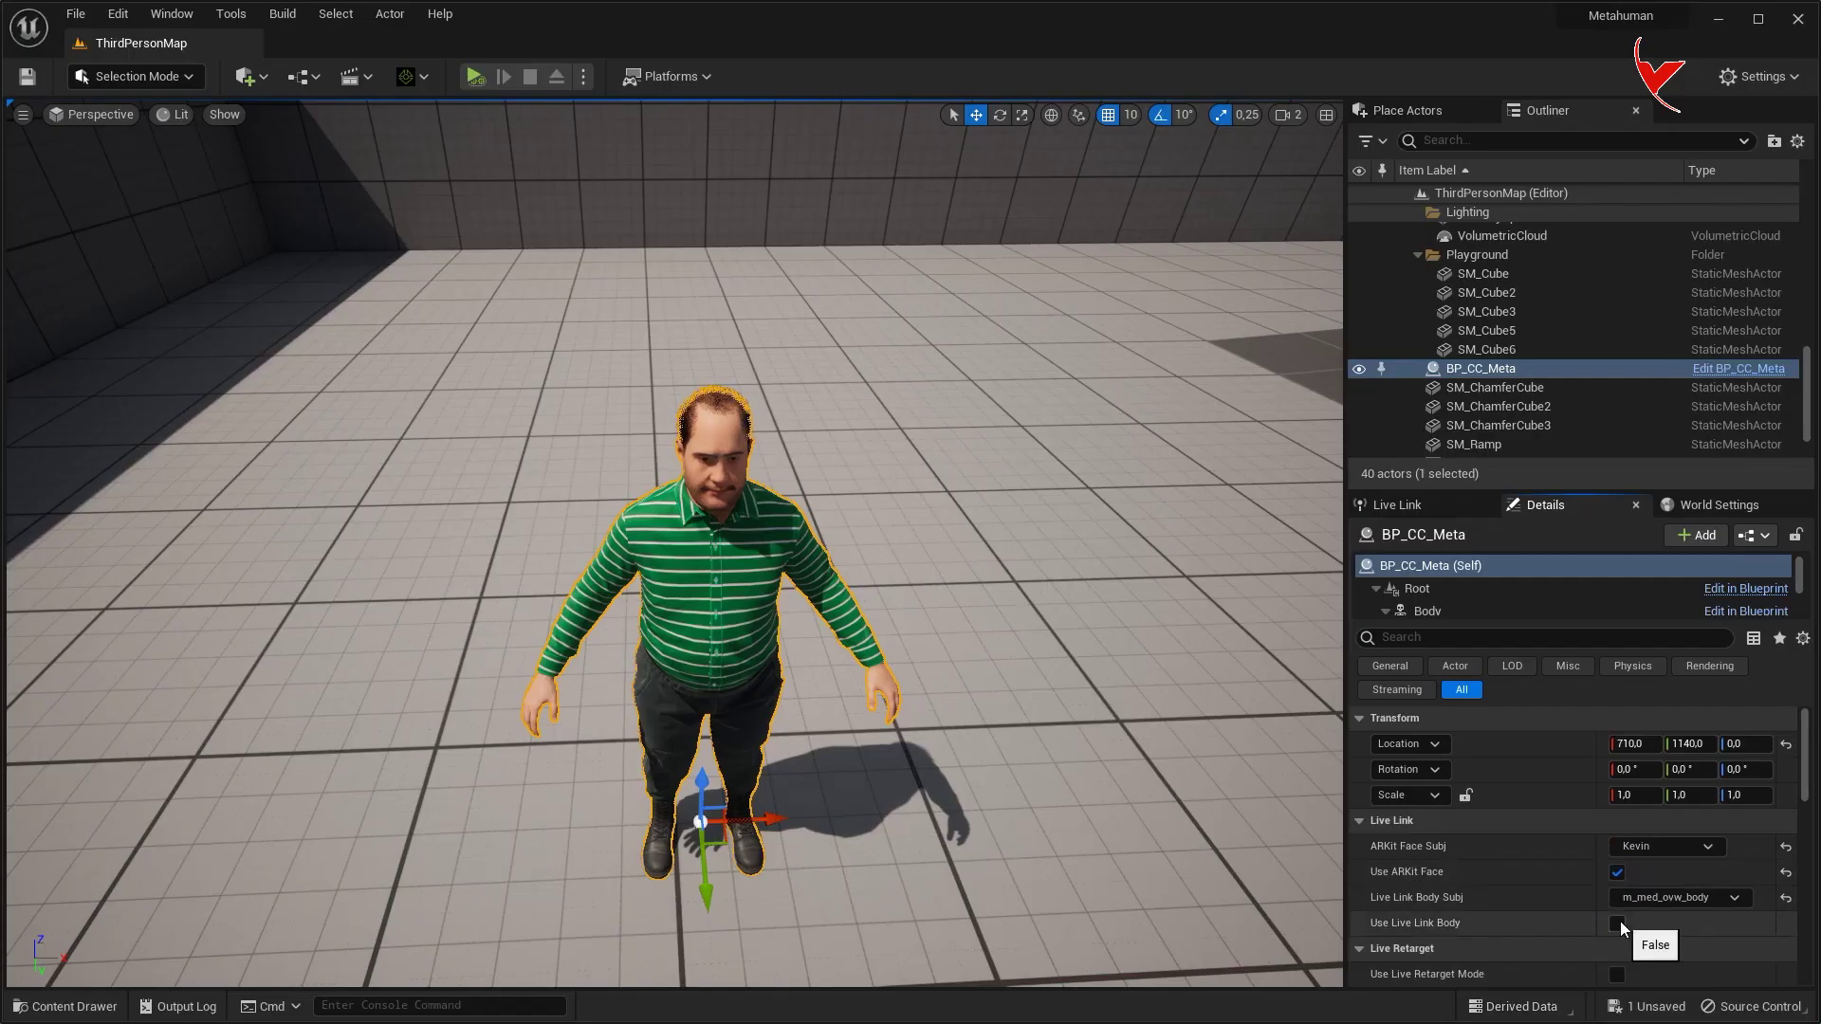
{"action": "left_click", "coordinate": [1789, 745]}
{"action": "right_click_drag", "start_coordinate": [541, 553], "coordinate": [146, 398]}
Step: Delete the left wall SM_Cube2 and the back wall SM_Cube5
{"action": "left_click", "coordinate": [169, 406]}
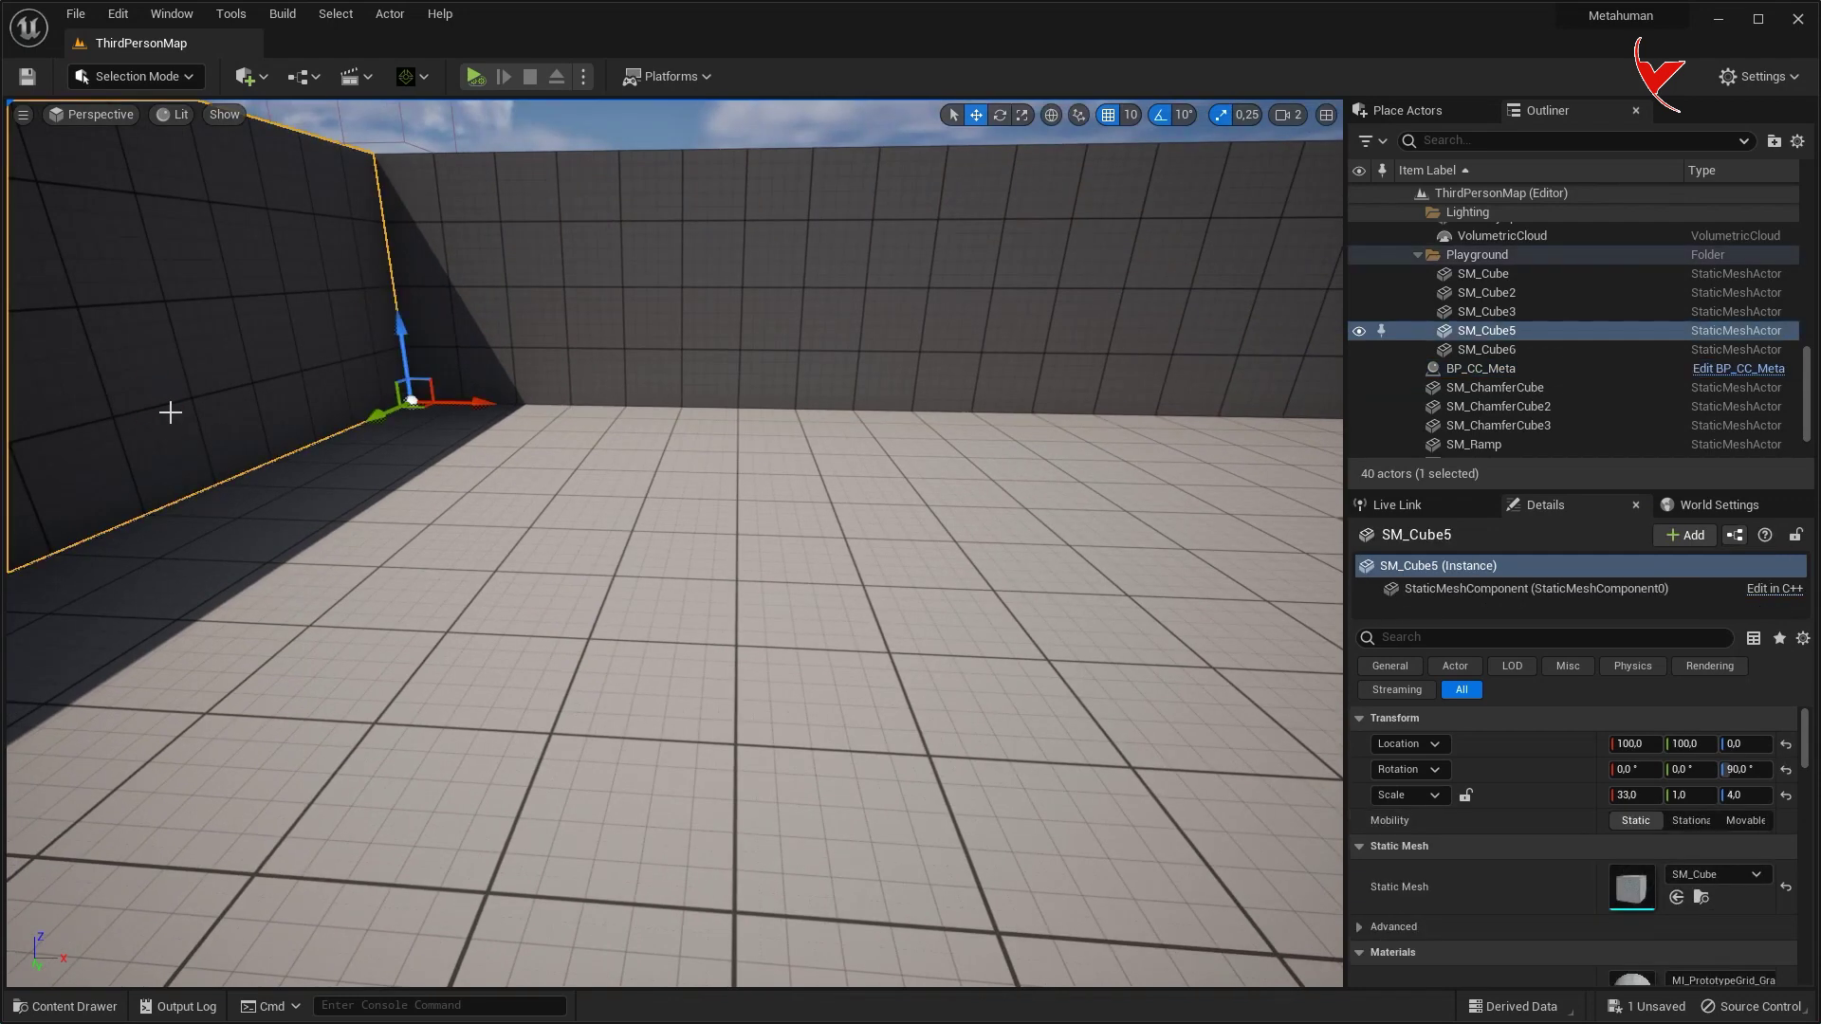
{"action": "key", "text": "Delete"}
{"action": "left_click", "coordinate": [530, 302]}
{"action": "key", "text": "Delete"}
Step: Move the SM_Cube floor to -1210, -1010 and focus the view on BP_CC_Meta
{"action": "left_click", "coordinate": [462, 440]}
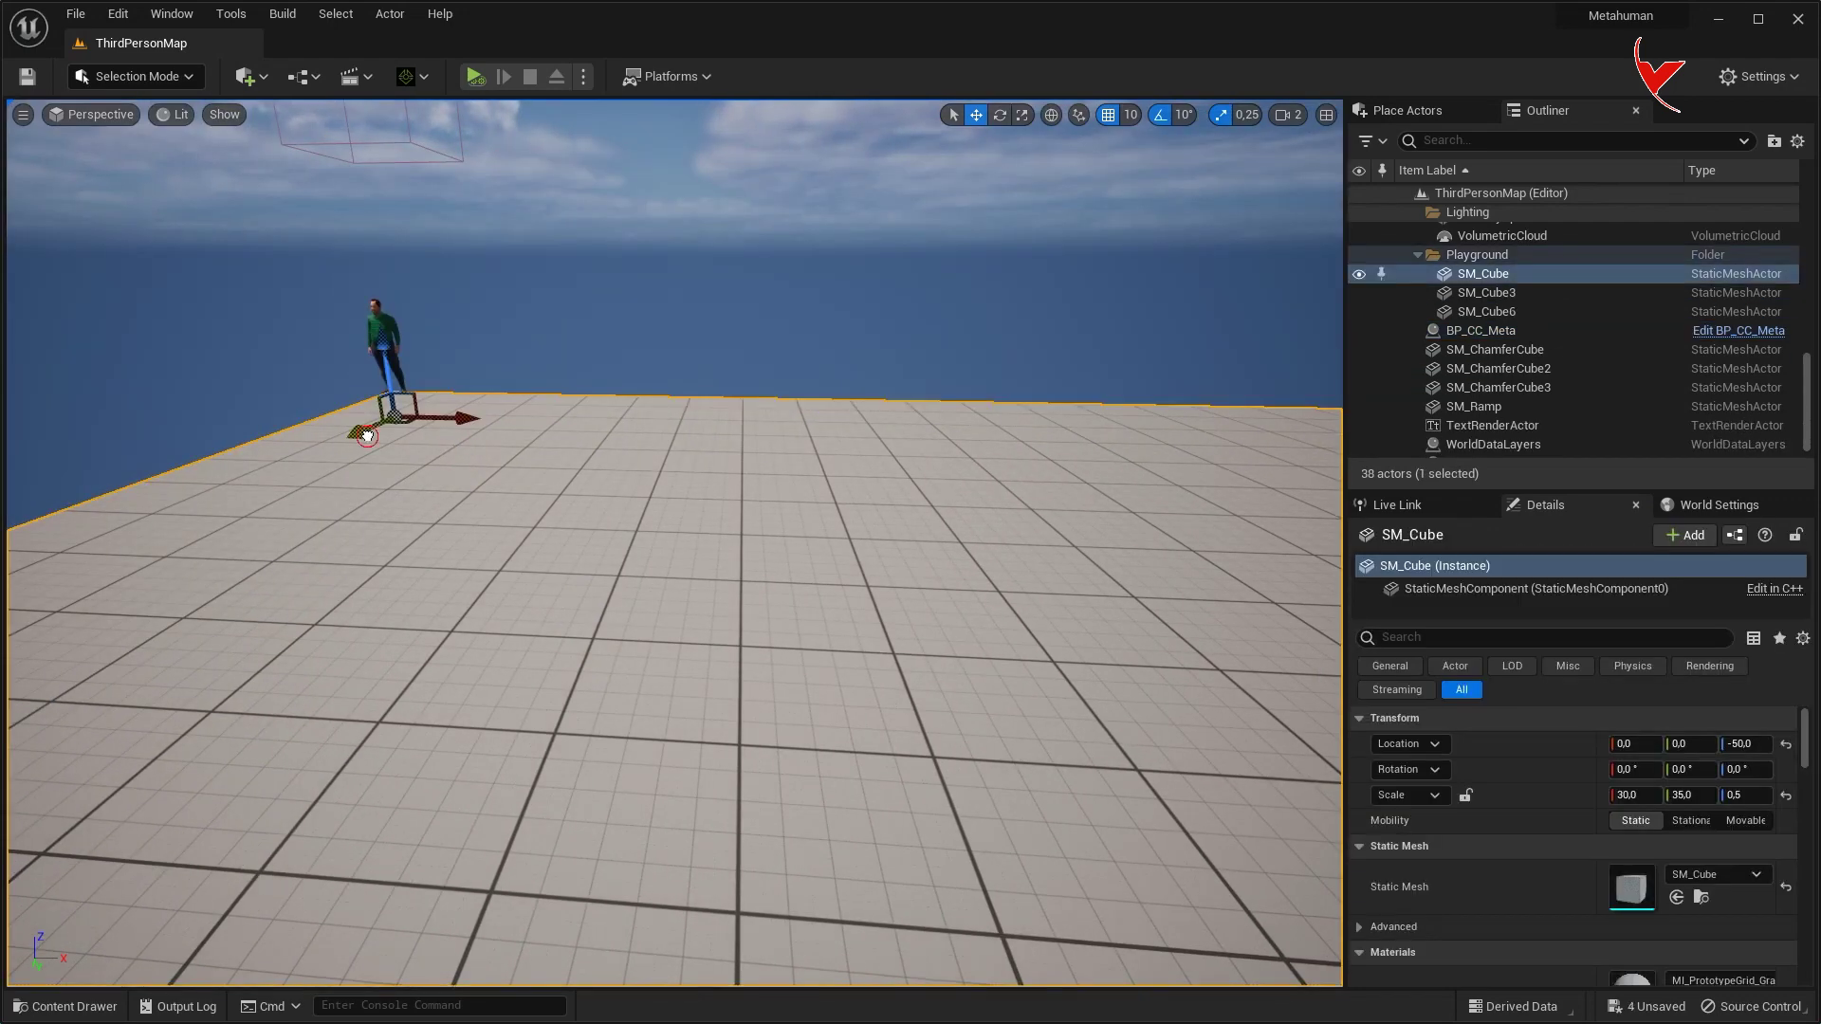
{"action": "left_click_drag", "start_coordinate": [367, 436], "coordinate": [414, 346]}
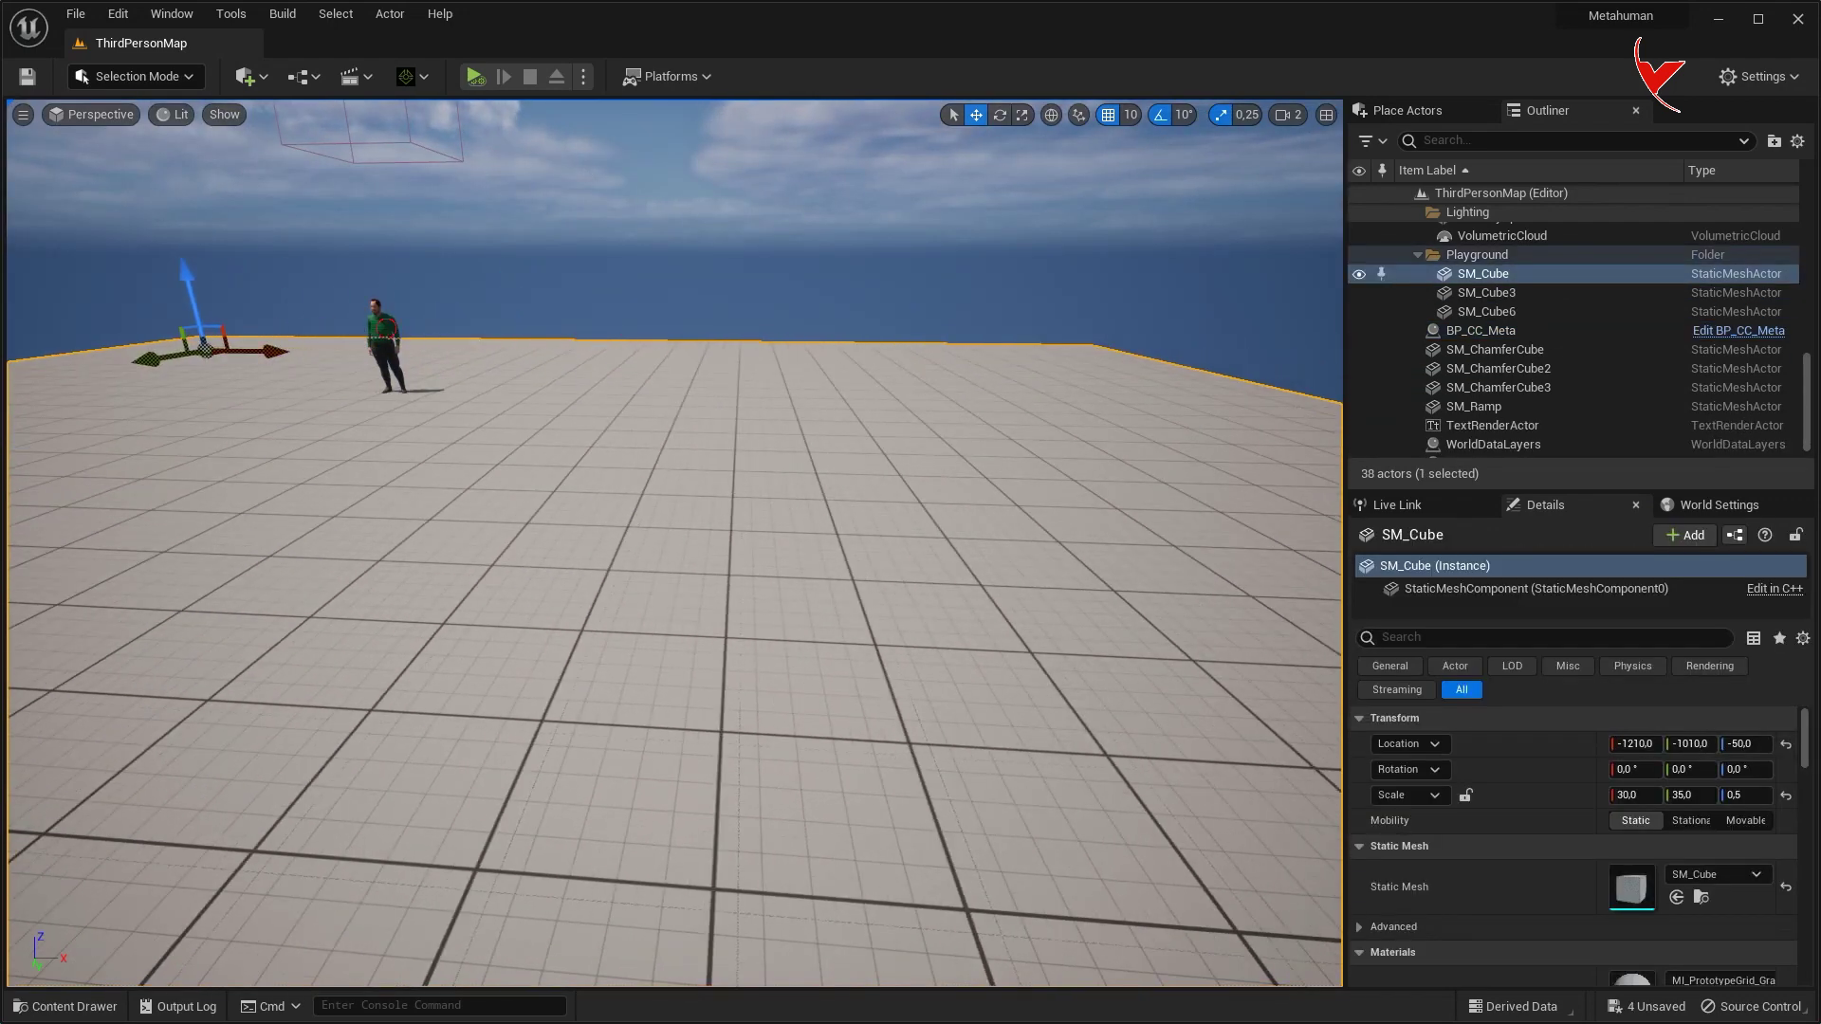
{"action": "double_click", "coordinate": [1480, 330]}
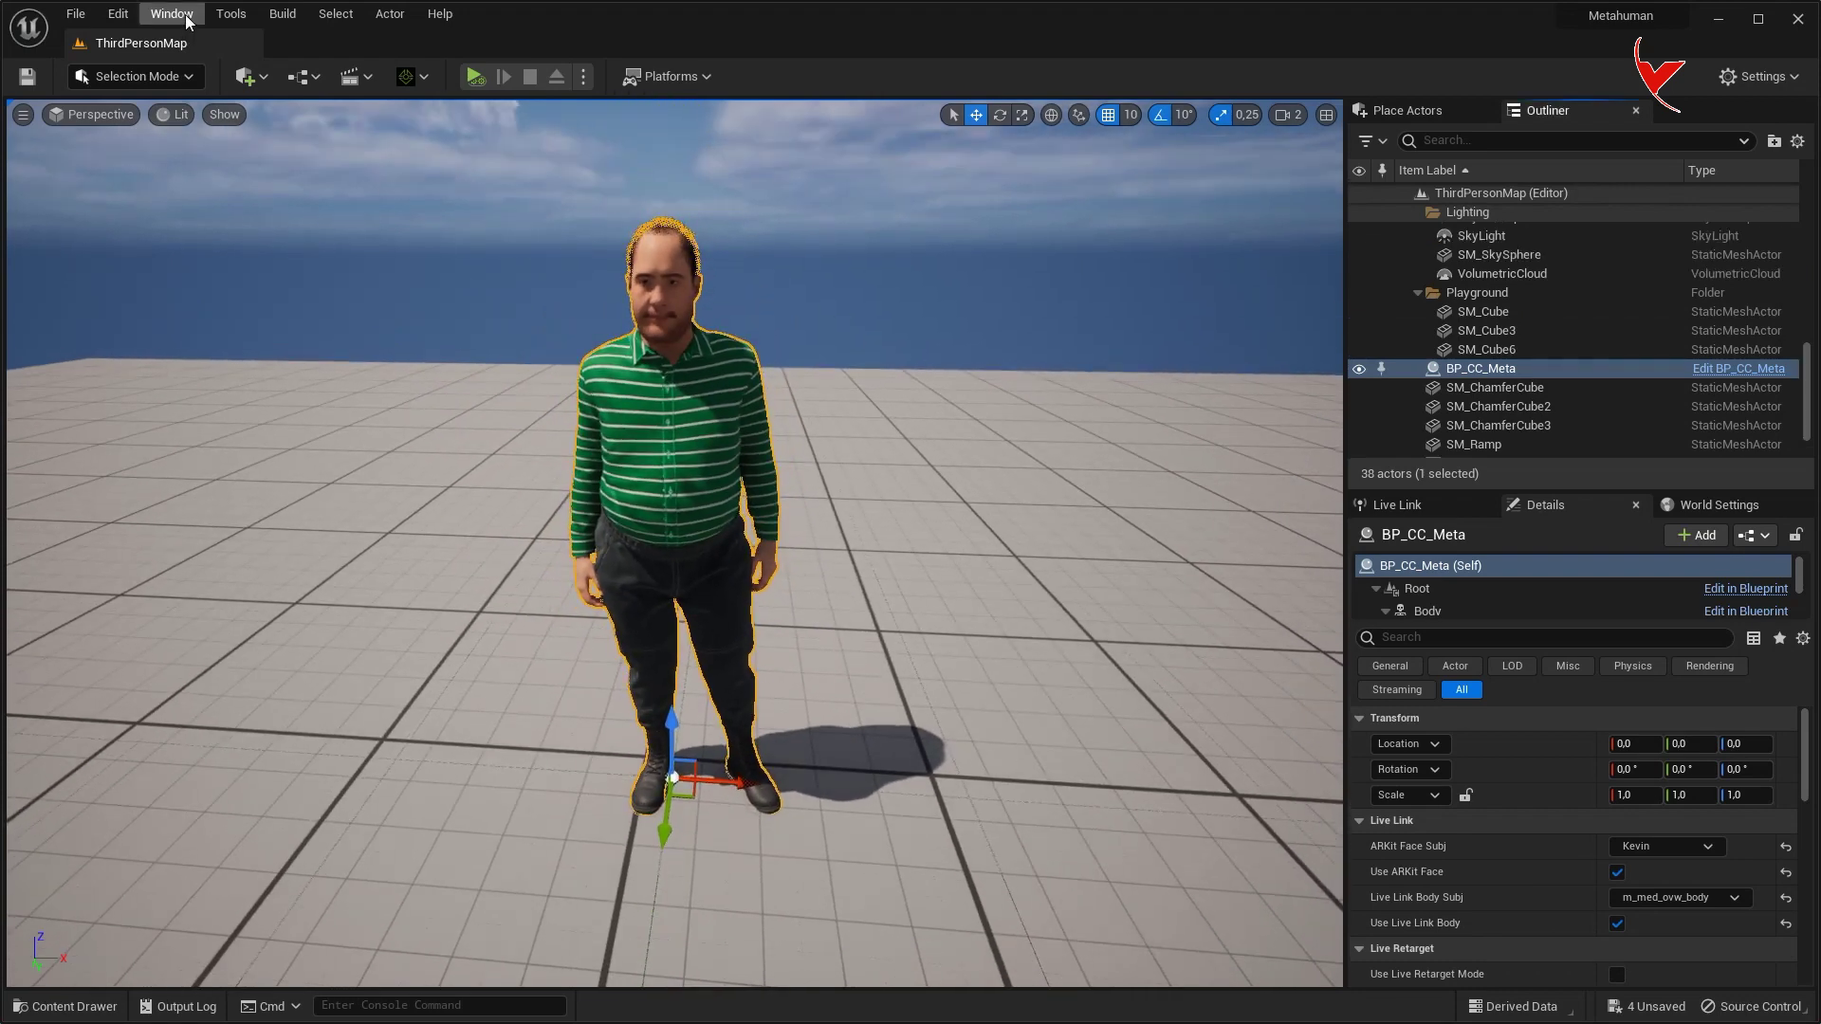
Step: Open the Take Recorder from Window > Cinematics
{"action": "left_click", "coordinate": [187, 21]}
{"action": "mouse_move", "coordinate": [203, 64]}
{"action": "left_click", "coordinate": [495, 109]}
Step: Add BP_CC_Meta as a From Actor source and bring iClone alongside the editor
{"action": "left_click", "coordinate": [1132, 323]}
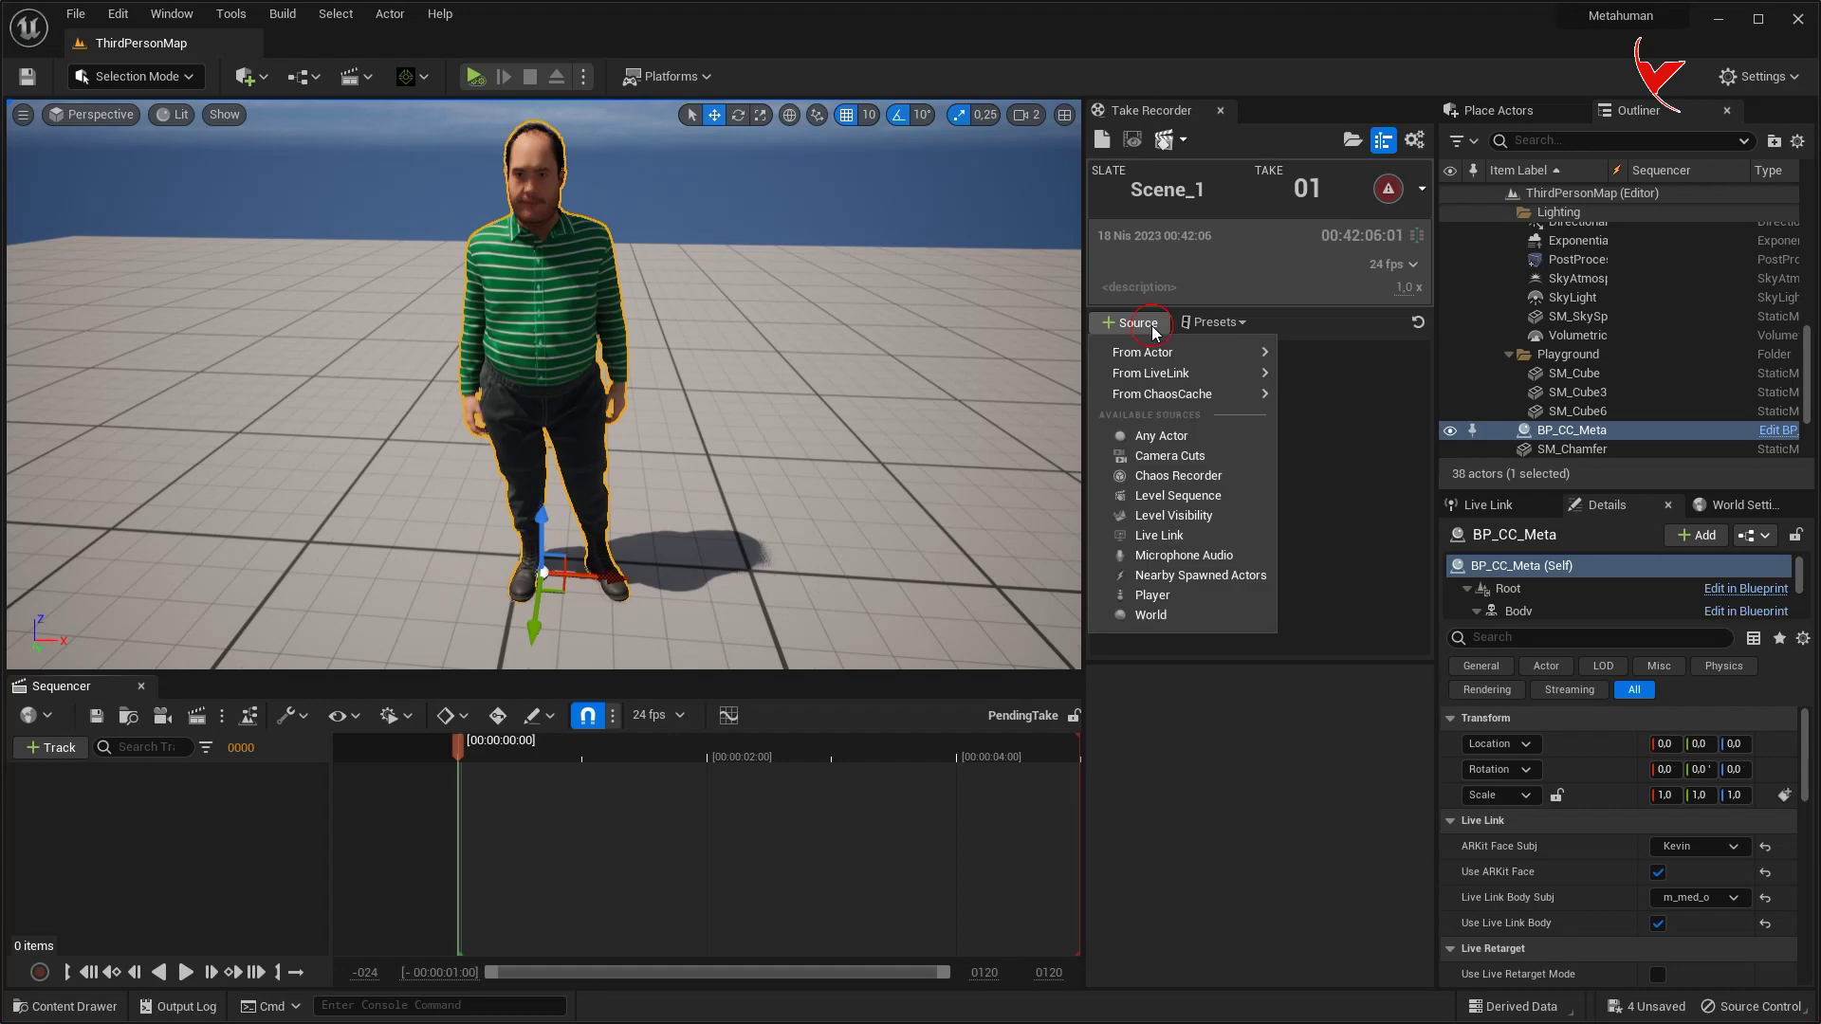
{"action": "mouse_move", "coordinate": [1171, 355]}
{"action": "left_click", "coordinate": [1353, 451]}
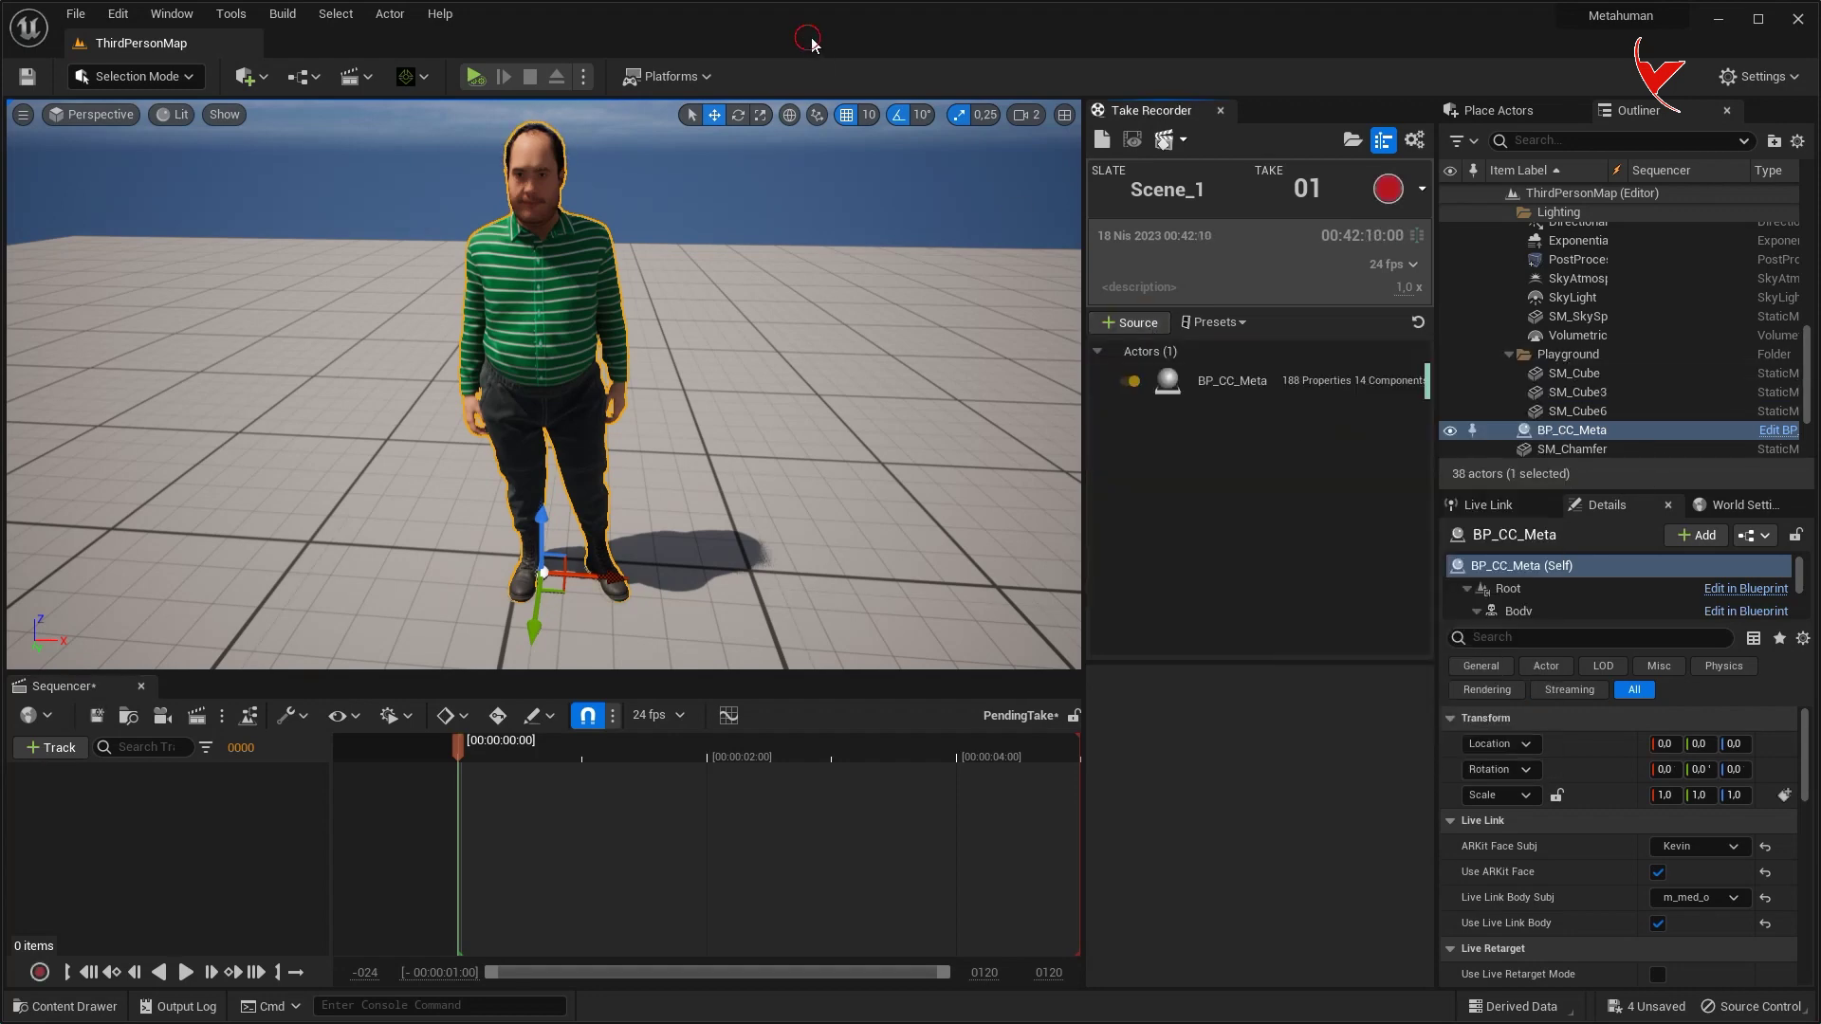
{"action": "left_click_drag", "start_coordinate": [807, 44], "coordinate": [1221, 44]}
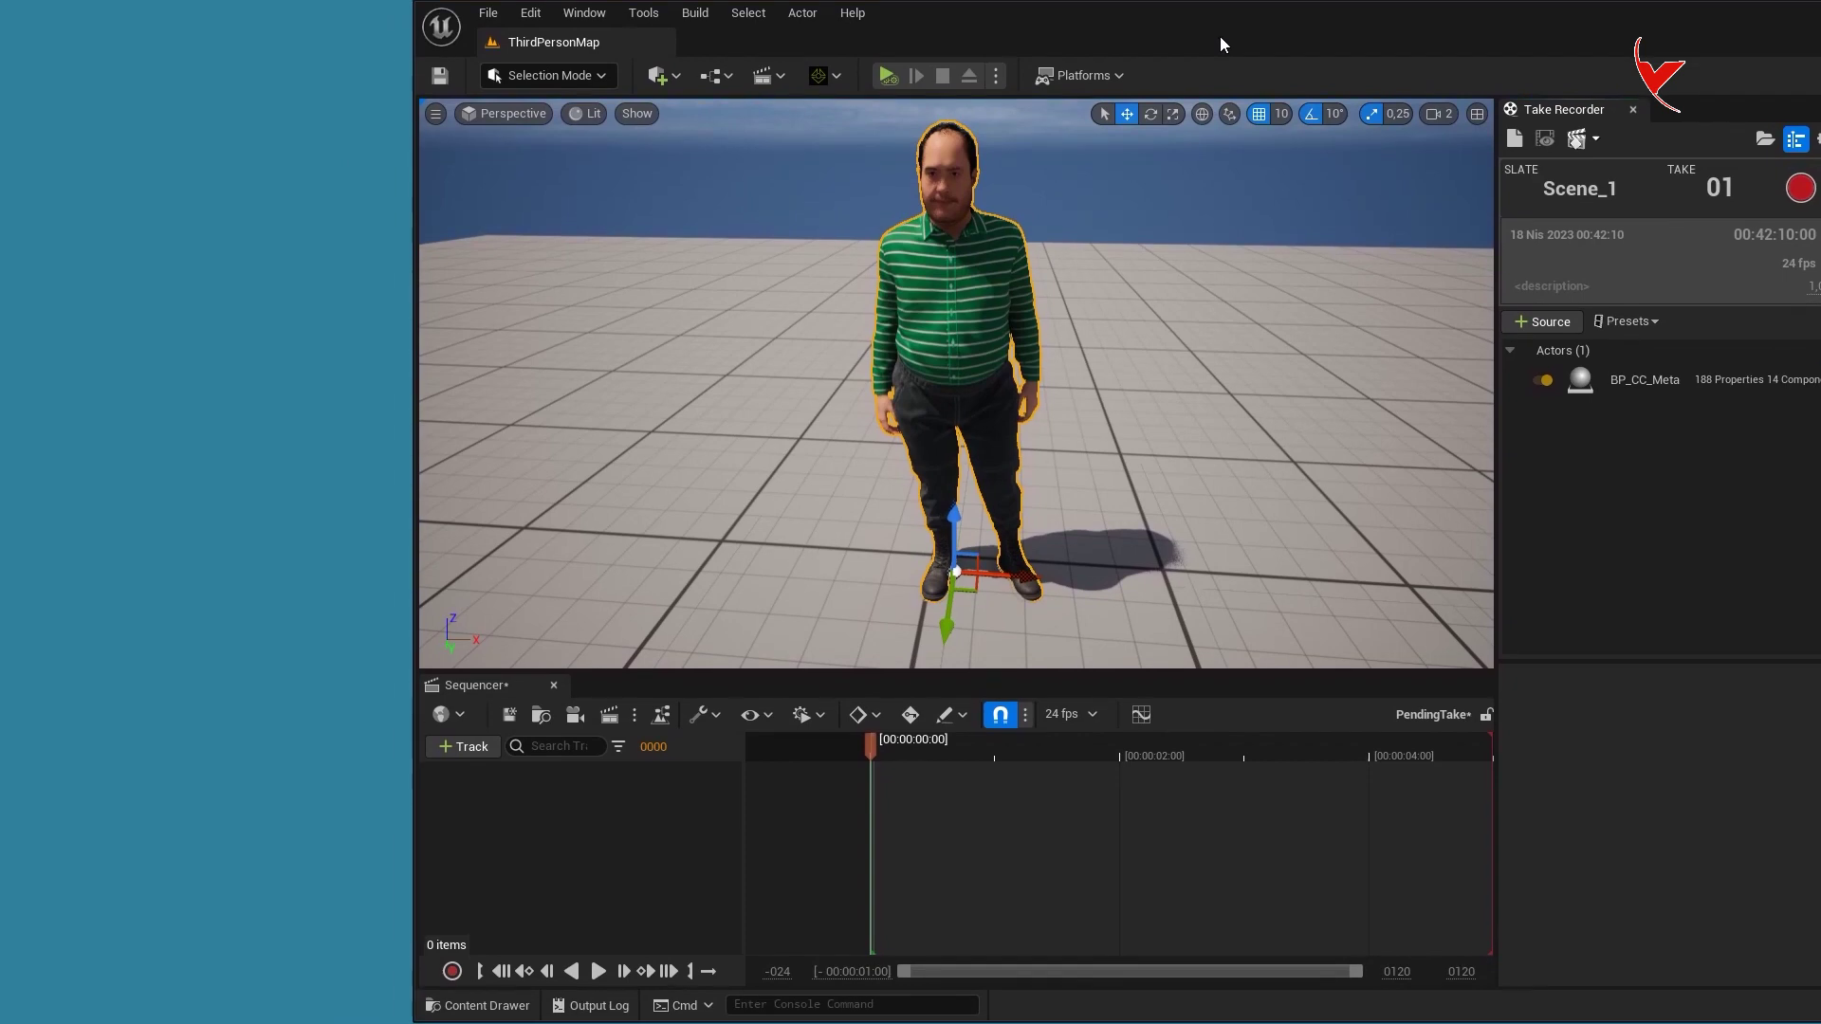
{"action": "key", "text": "alt+Tab"}
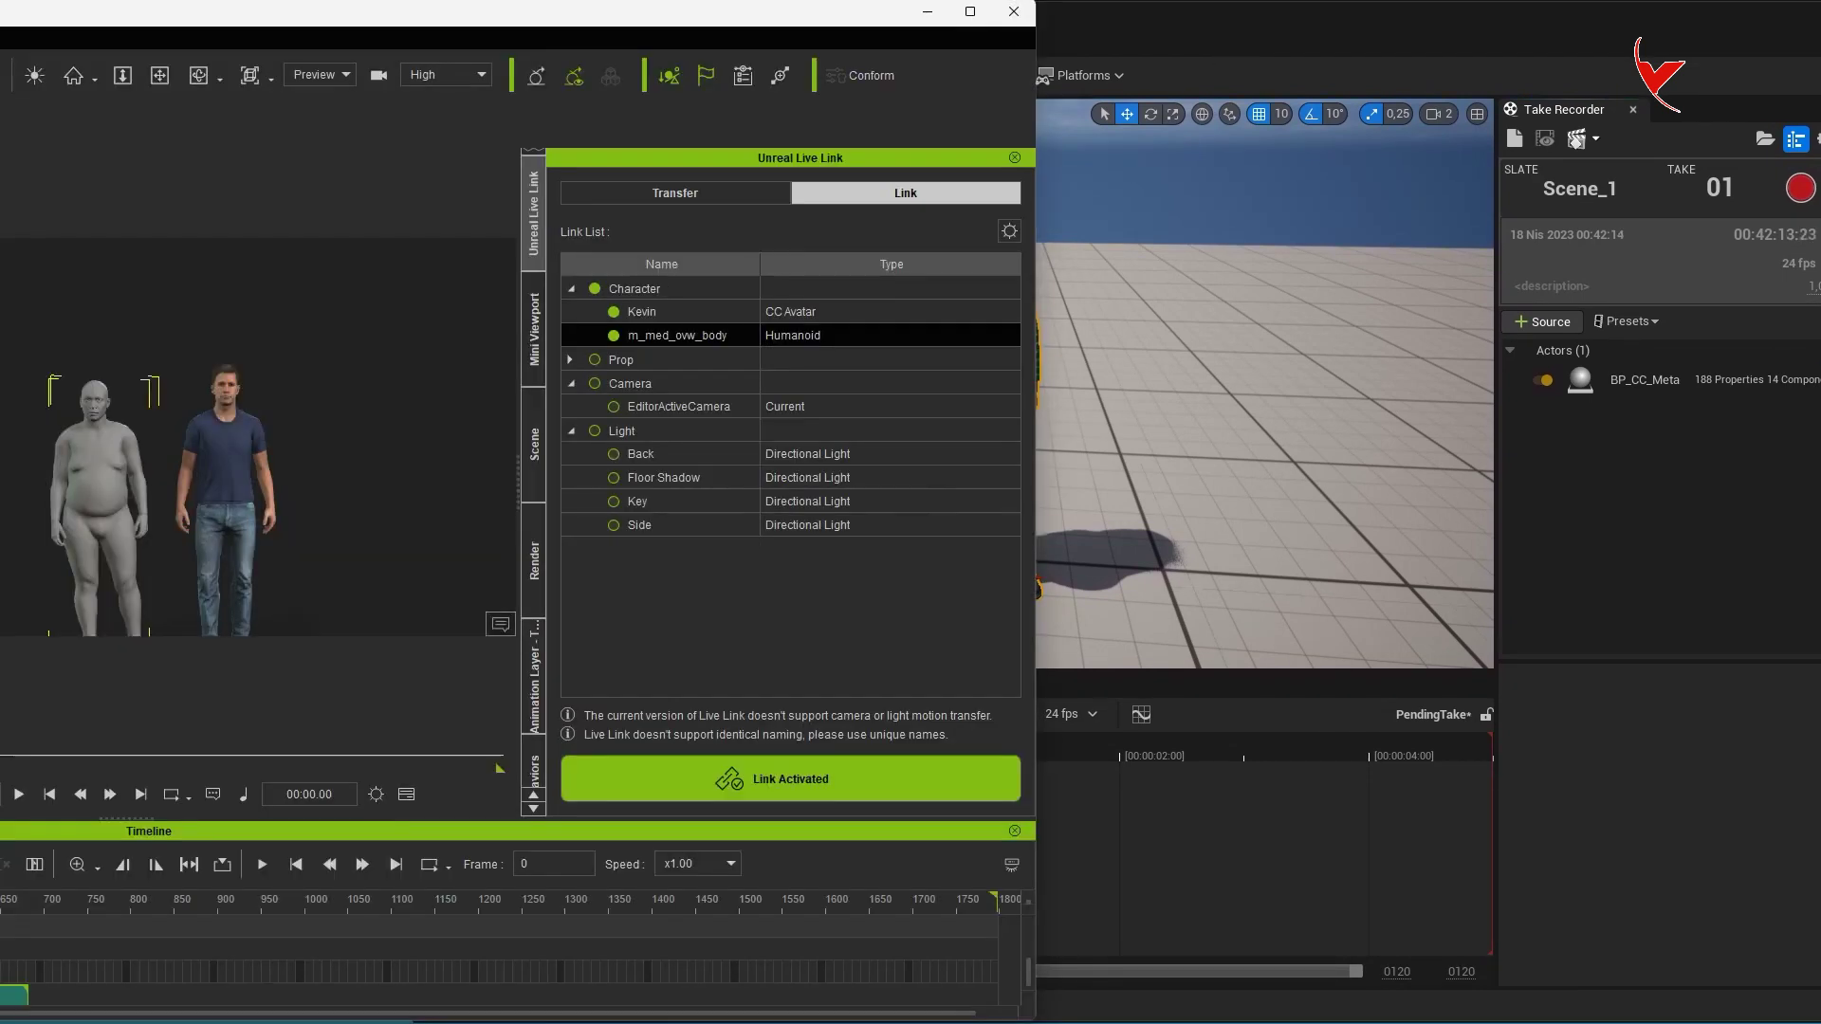
Step: Record a Scene_1_01 take of BP_CC_Meta while iClone plays its jump animation
{"action": "left_click", "coordinate": [1802, 193]}
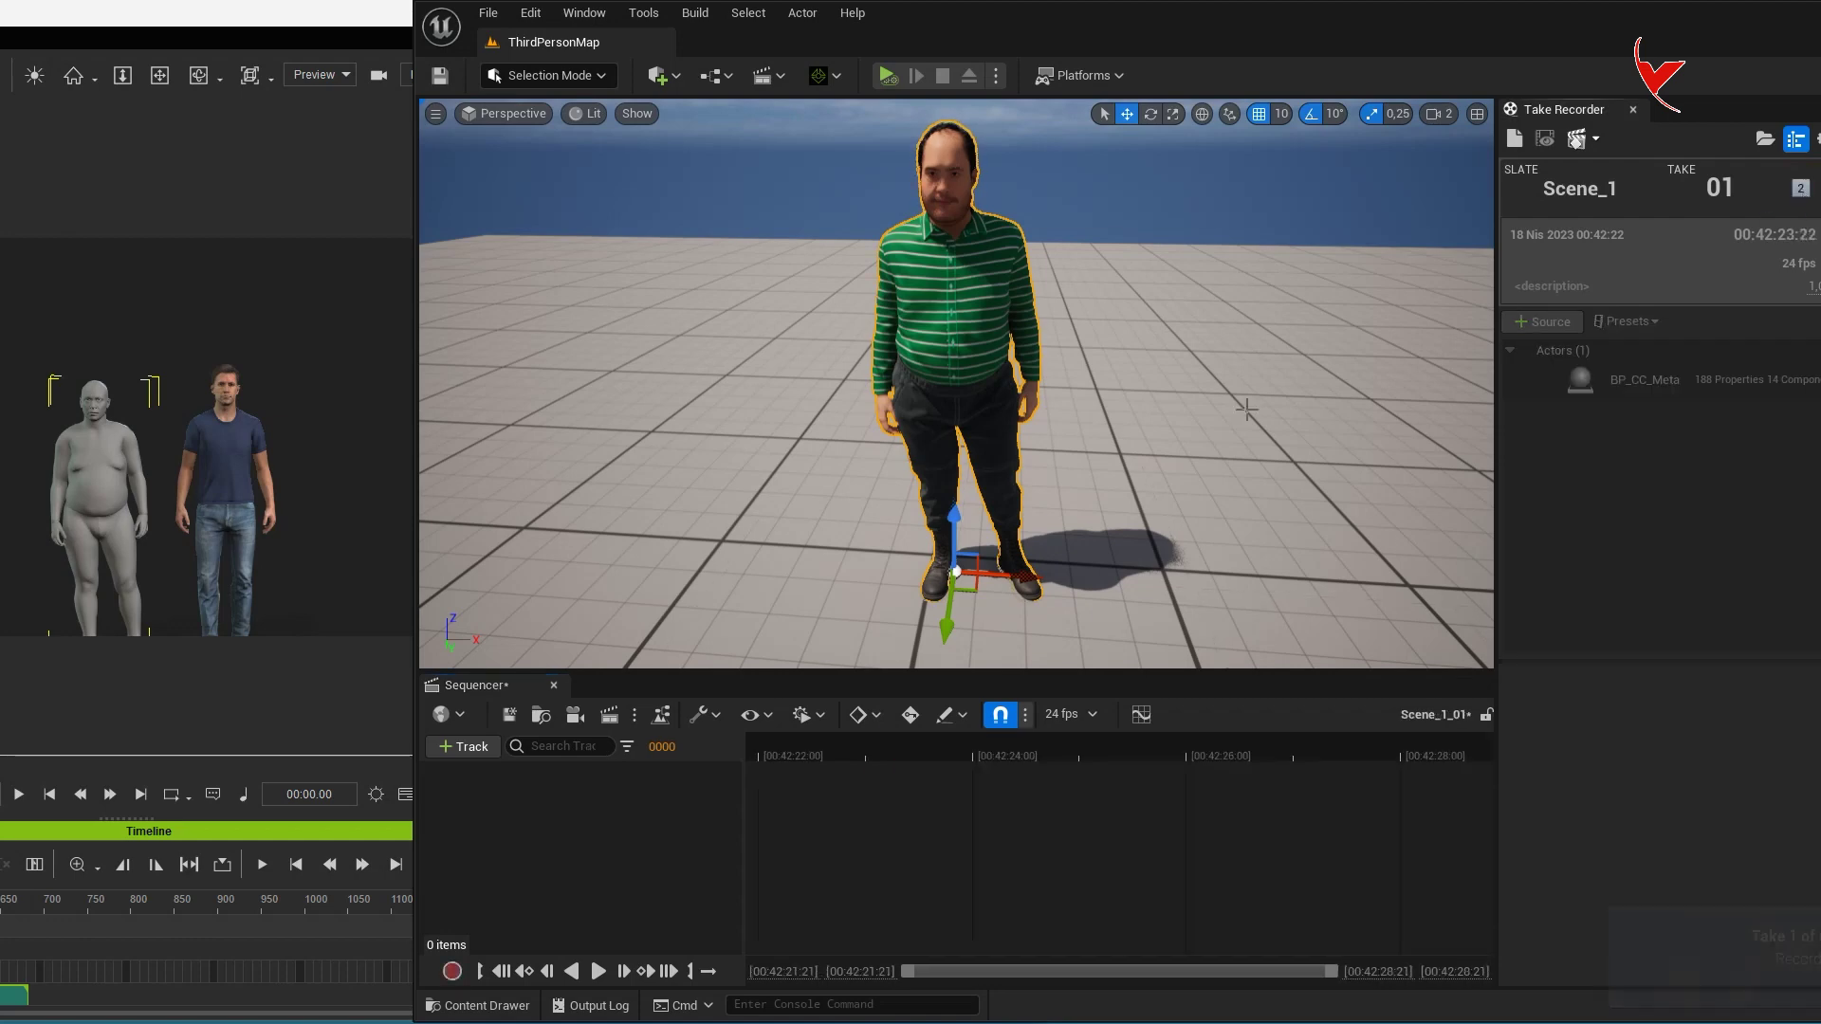
{"action": "left_click", "coordinate": [19, 794]}
{"action": "left_click", "coordinate": [1176, 44]}
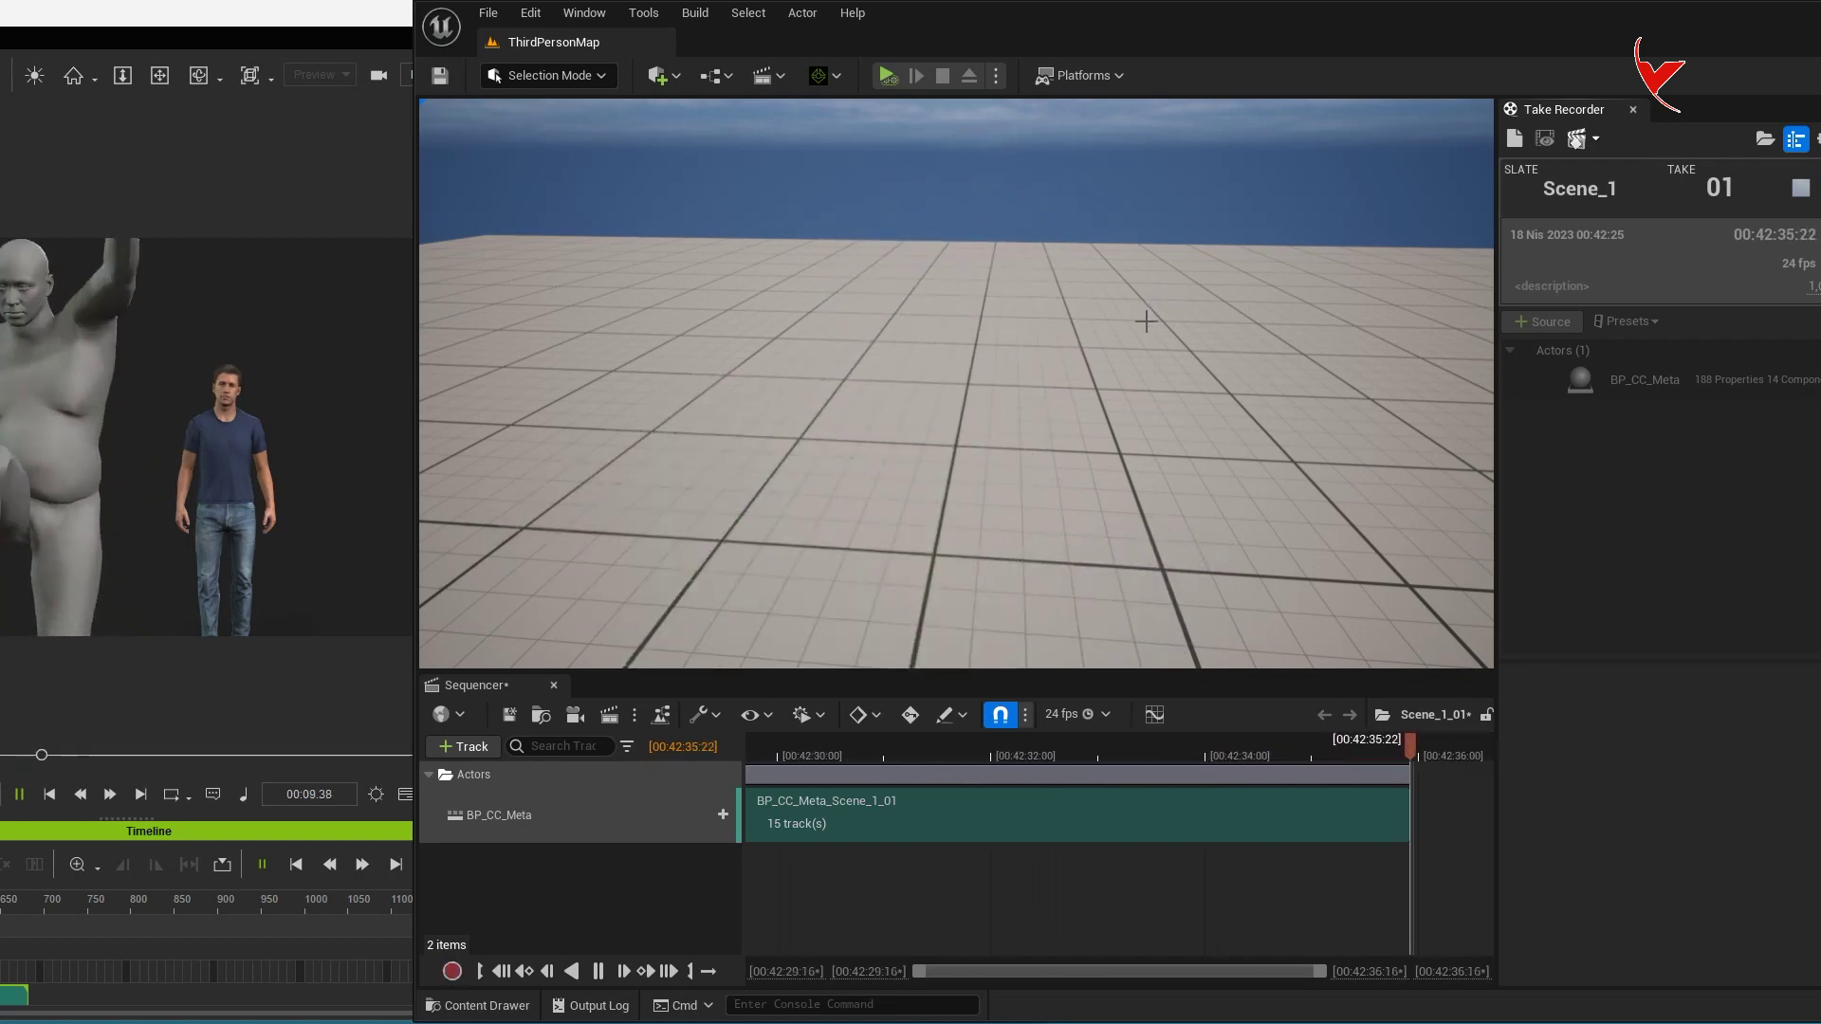
{"action": "left_click", "coordinate": [1798, 194]}
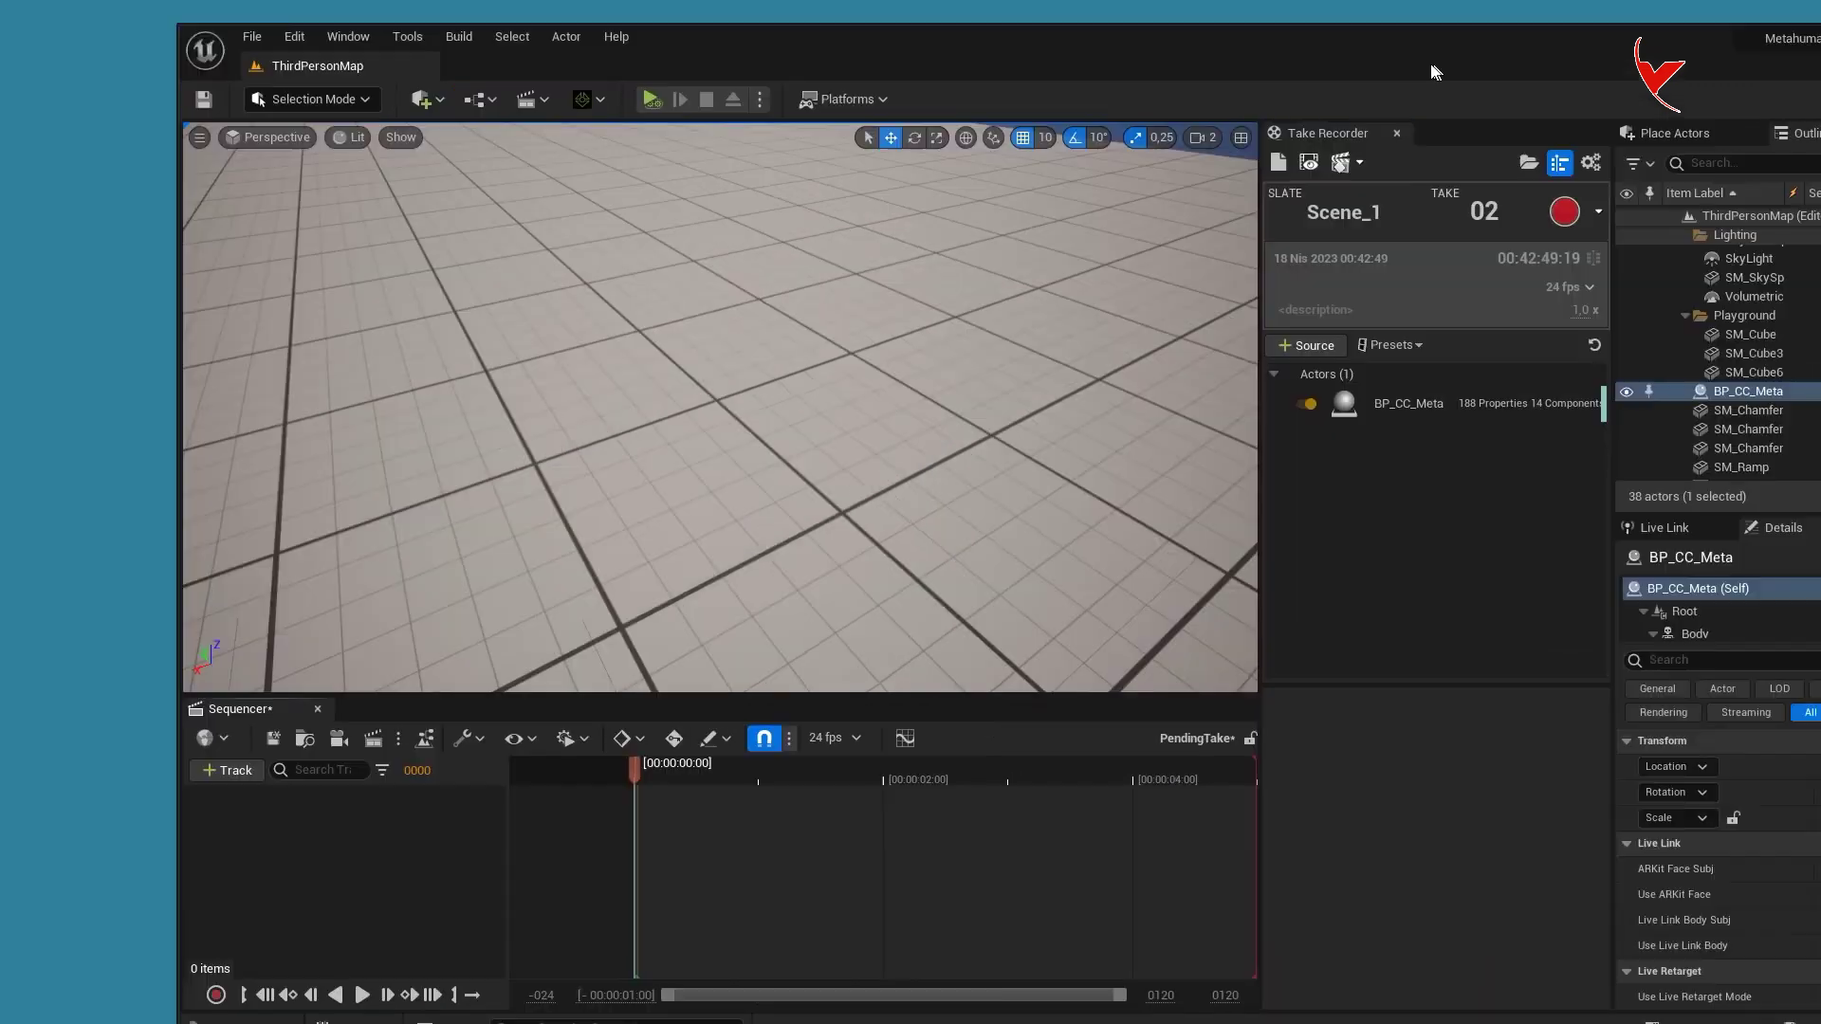
Step: Maximize the editor, close the Take Recorder and Sequencer tabs, and frame the character
{"action": "double_click", "coordinate": [1256, 34]}
{"action": "left_click", "coordinate": [1221, 111]}
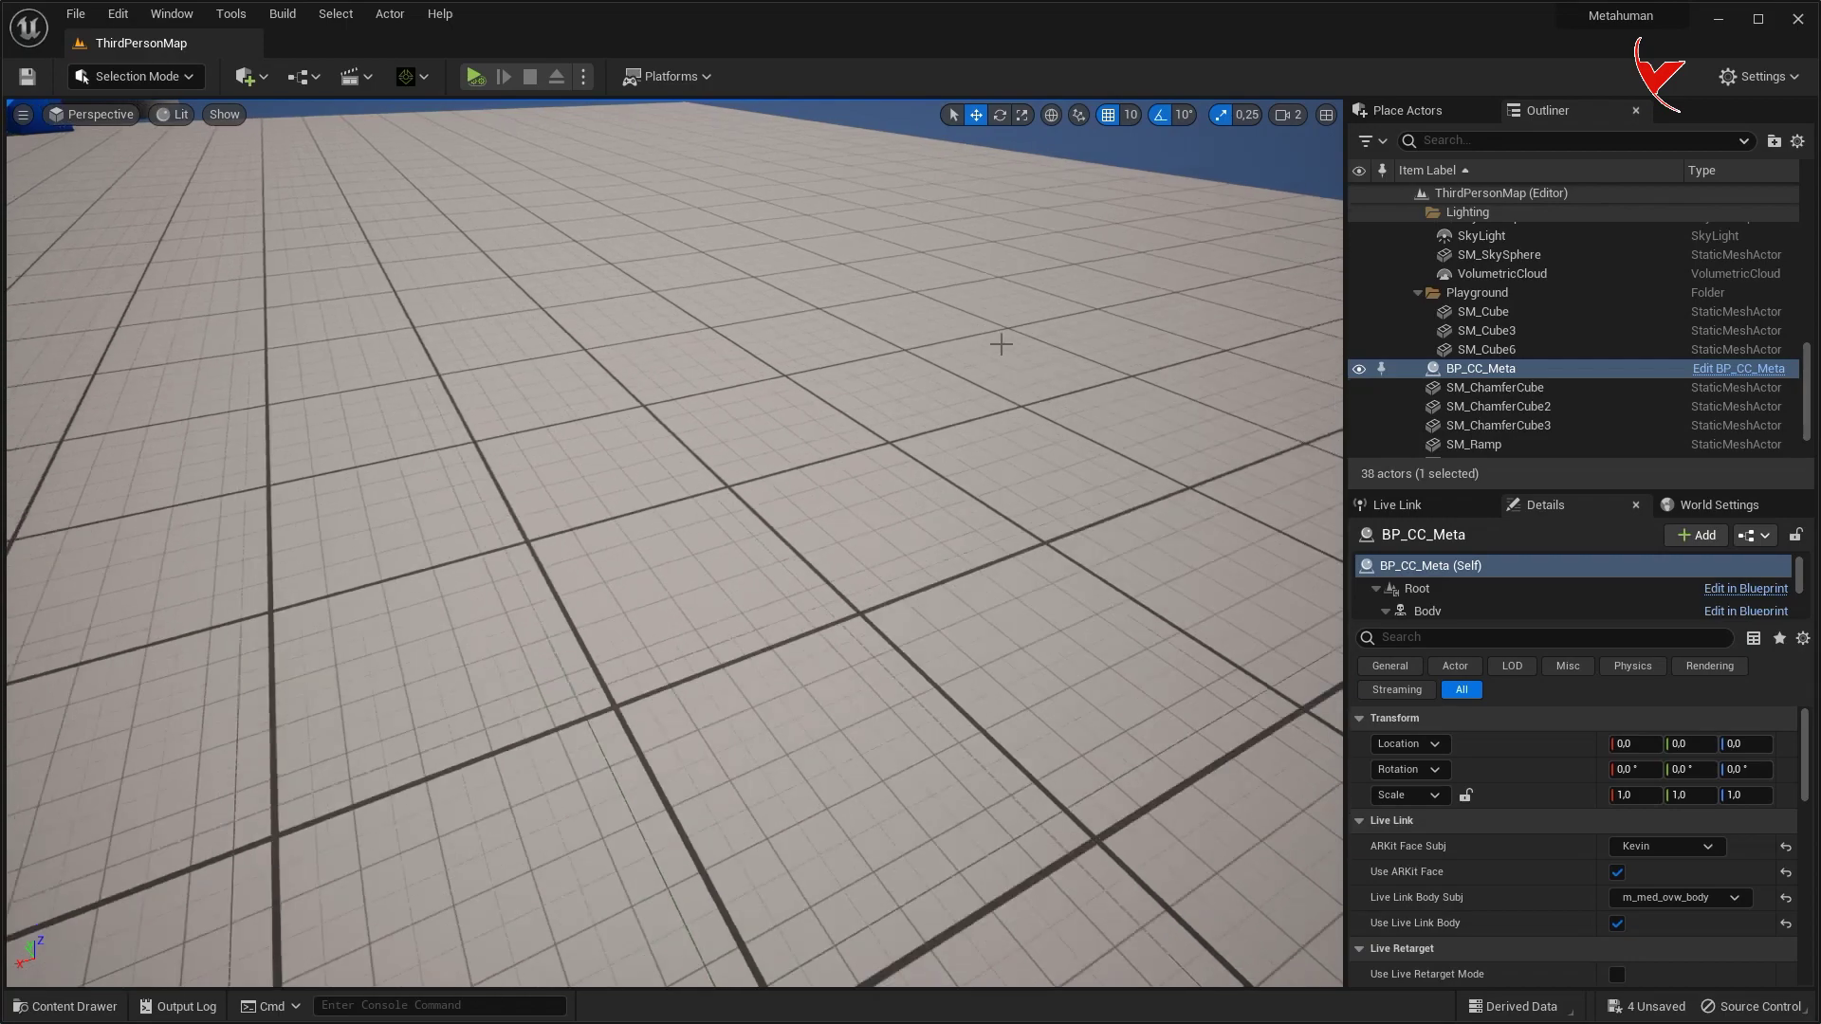
{"action": "key", "text": "f"}
{"action": "mouse_move", "coordinate": [1000, 341]}
{"action": "left_mouse_down", "text": "alt"}
{"action": "mouse_move", "coordinate": [721, 366]}
{"action": "mouse_move", "coordinate": [698, 434]}
{"action": "left_mouse_up", "text": "alt"}
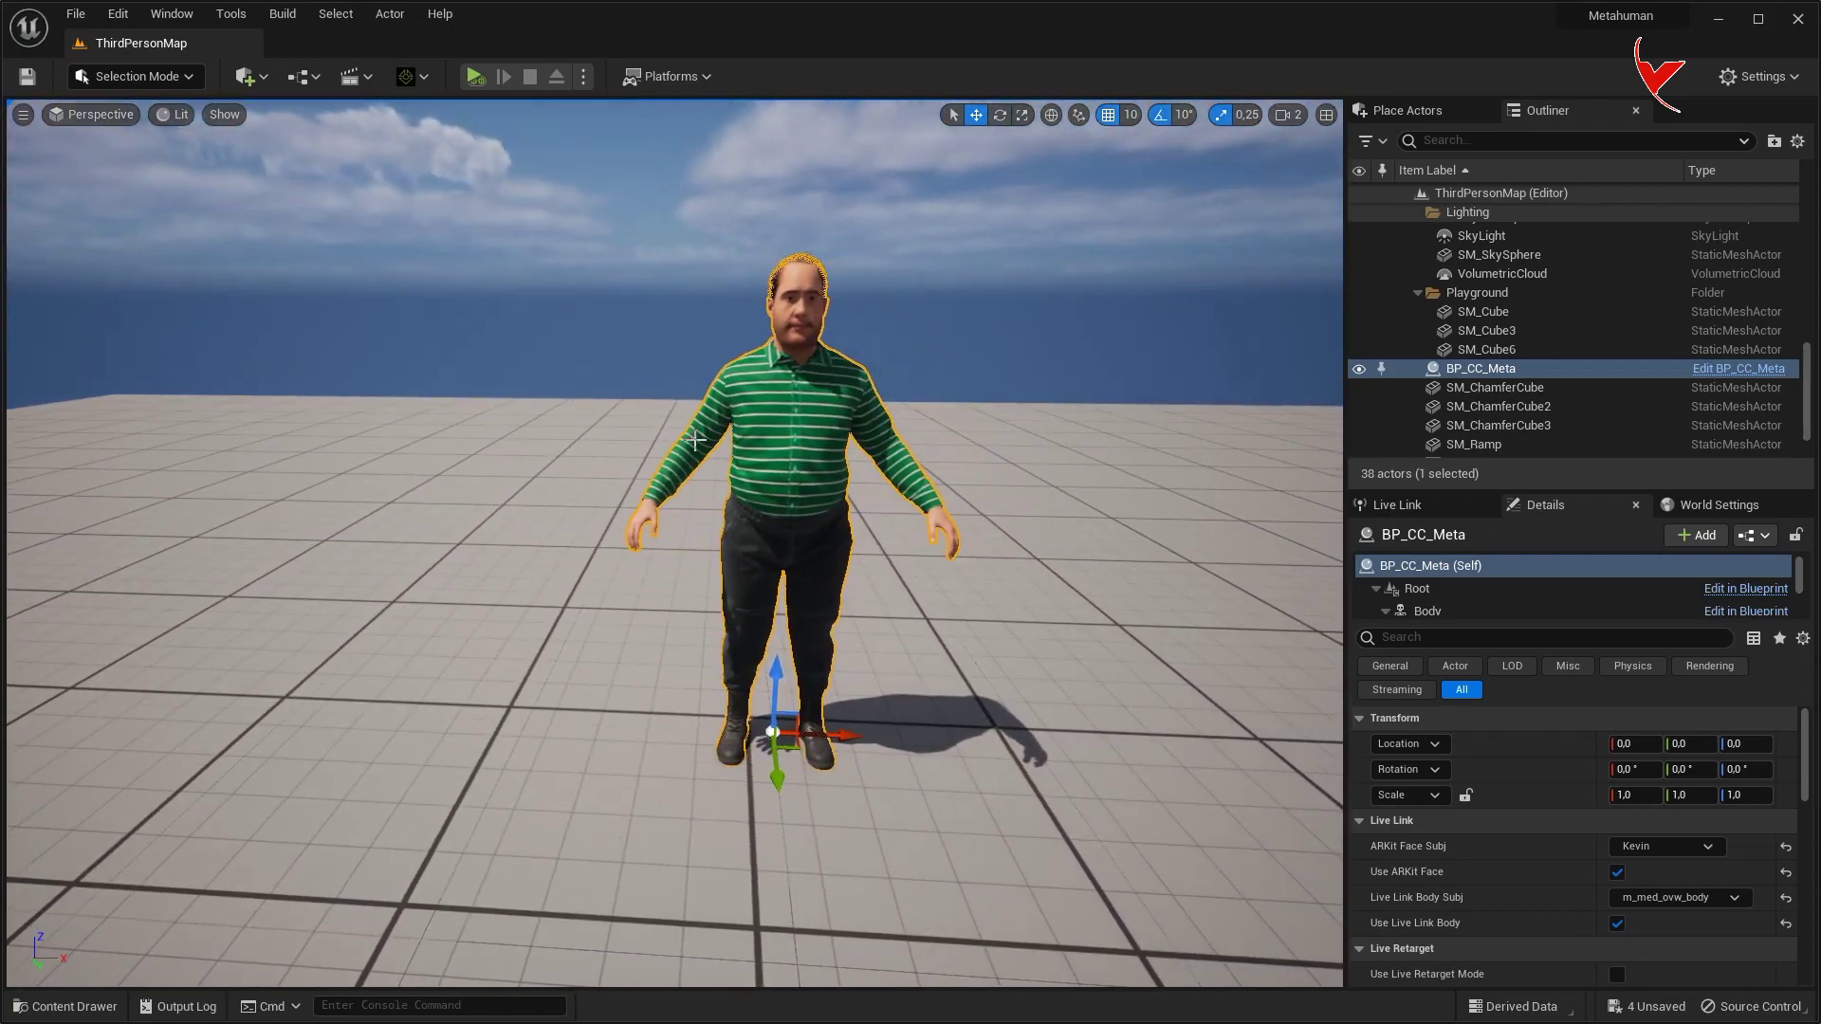
Step: Open Content > Cinematics > Takes > 2023-04-18 Scene_1_01, then its BP_CC_Meta_Scene_1_01 subsequence
{"action": "key", "text": "ctrl+space"}
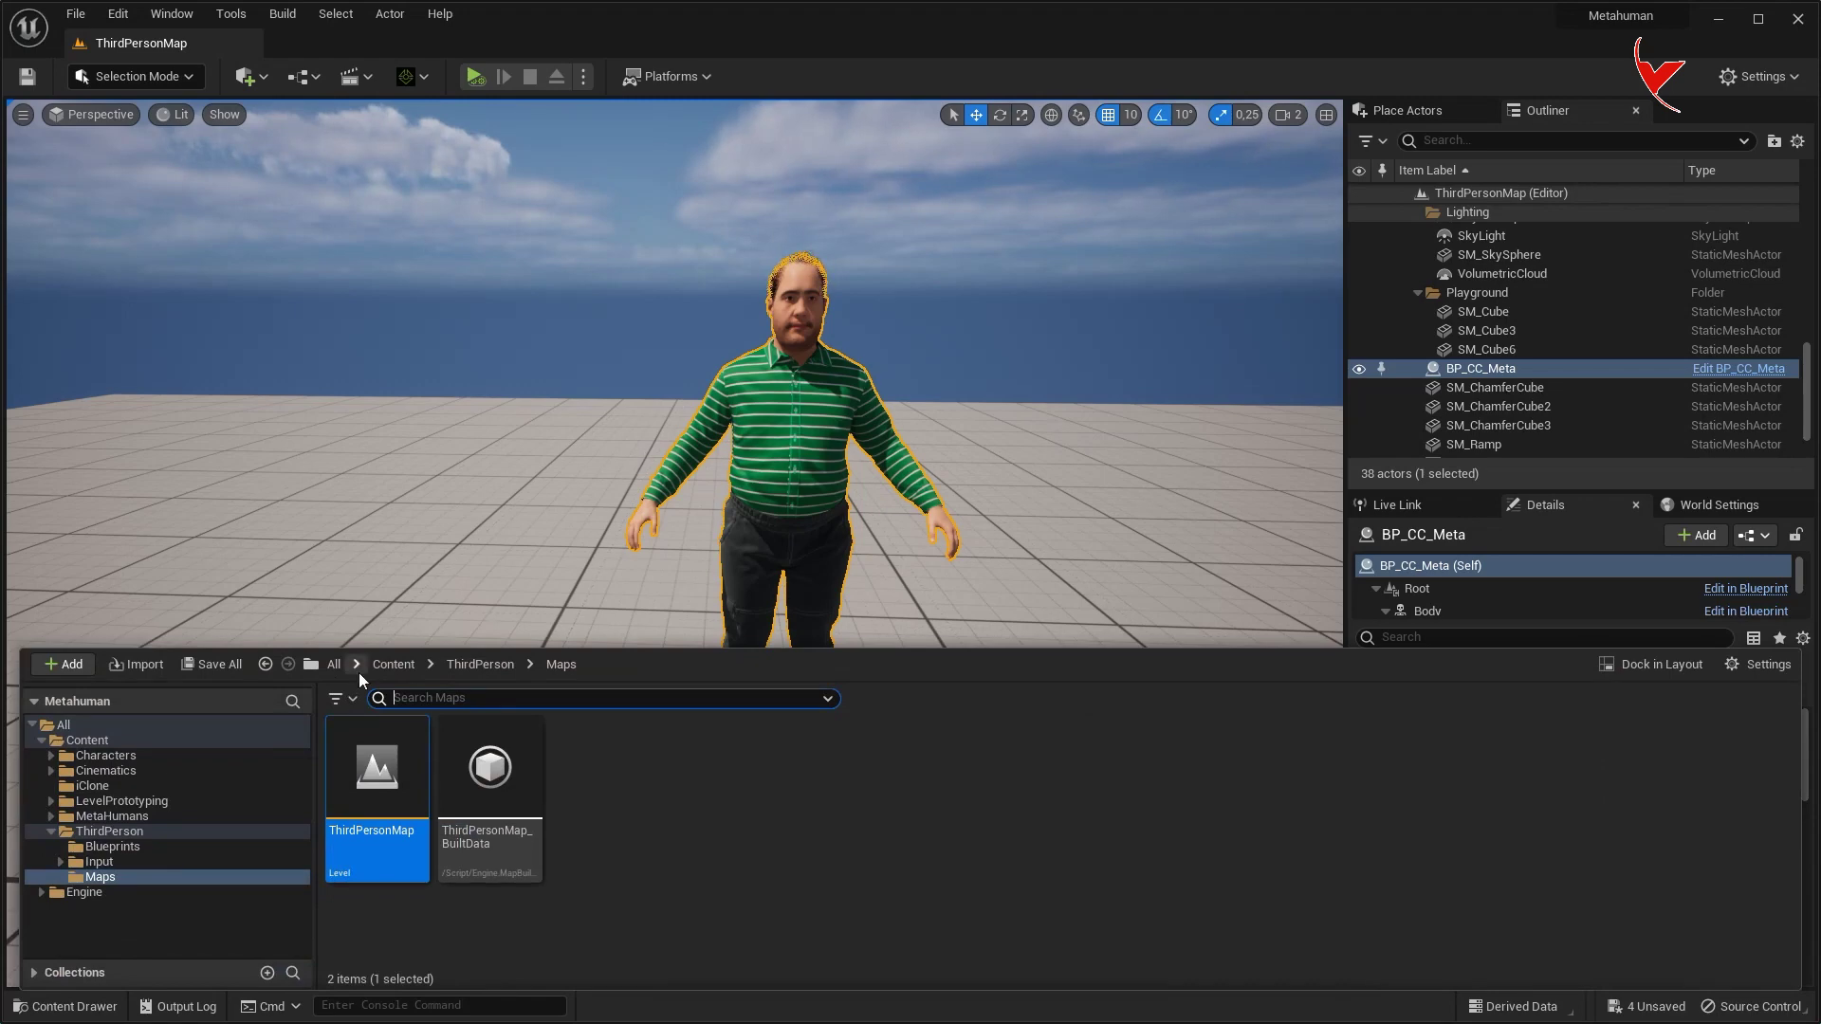
{"action": "left_click", "coordinate": [378, 668]}
{"action": "double_click", "coordinate": [489, 759]}
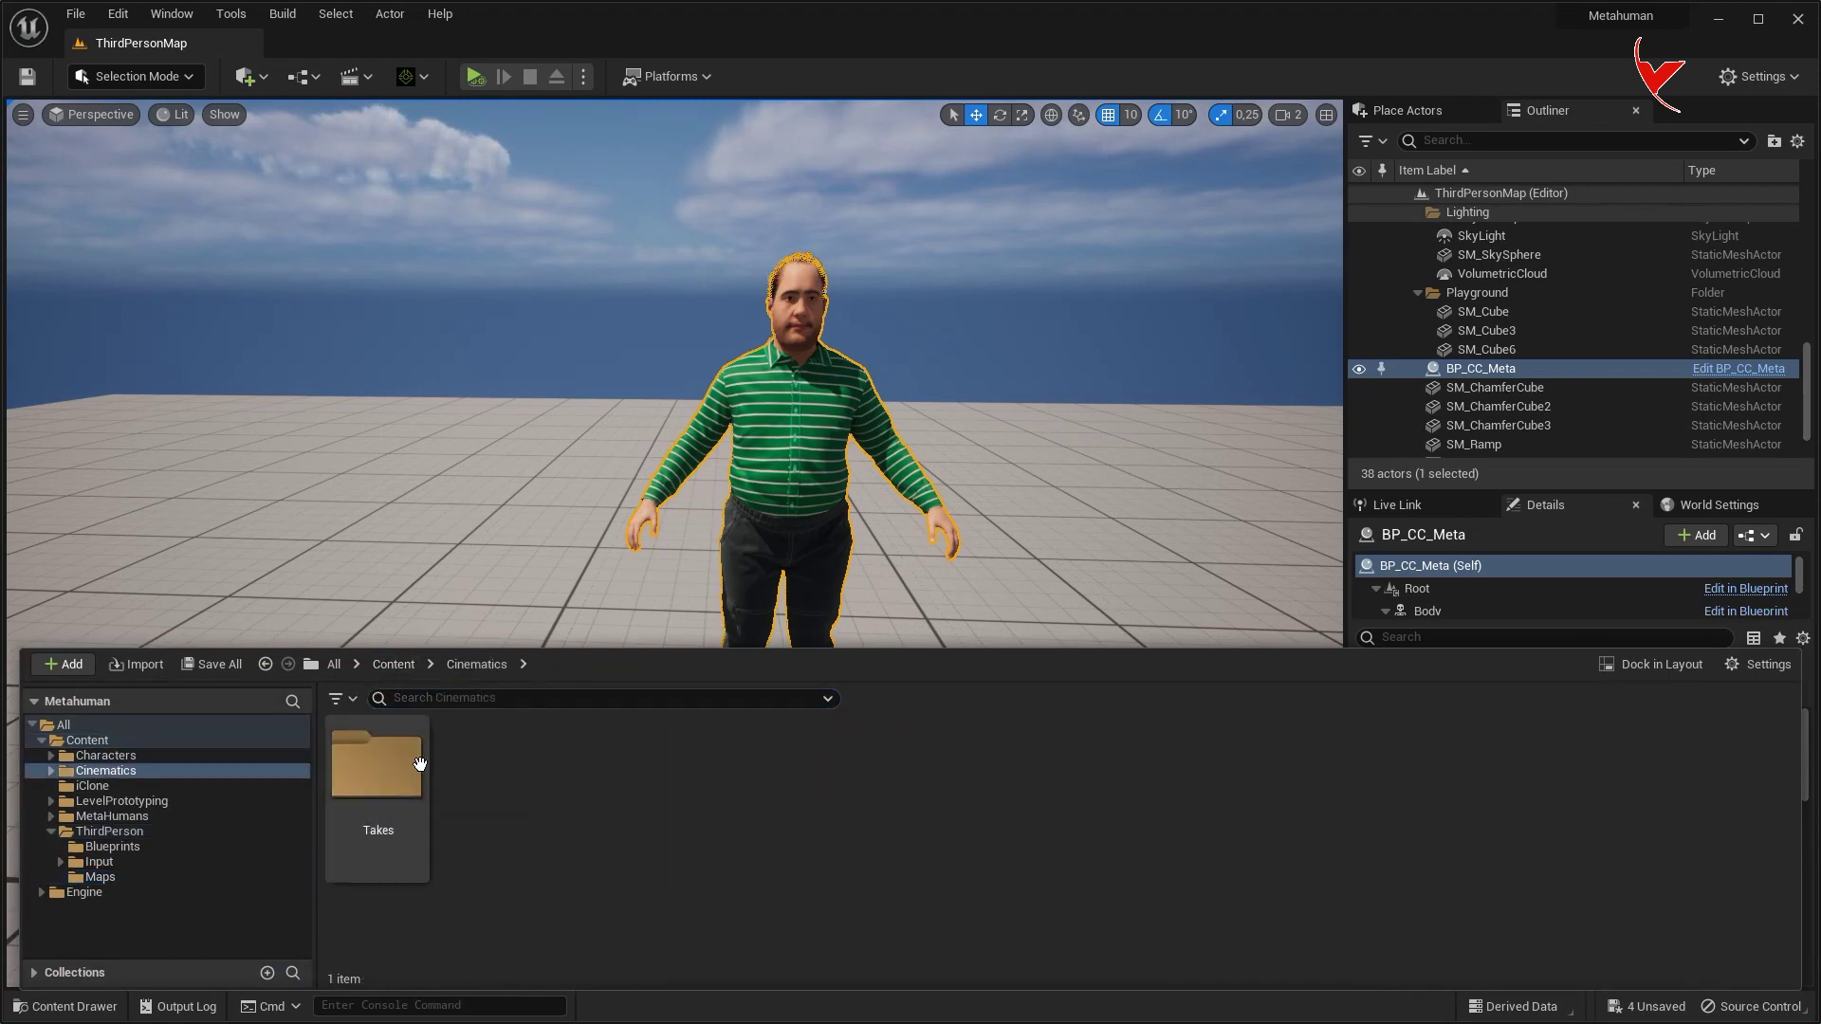
{"action": "double_click", "coordinate": [415, 765]}
{"action": "double_click", "coordinate": [422, 768]}
{"action": "double_click", "coordinate": [487, 759]}
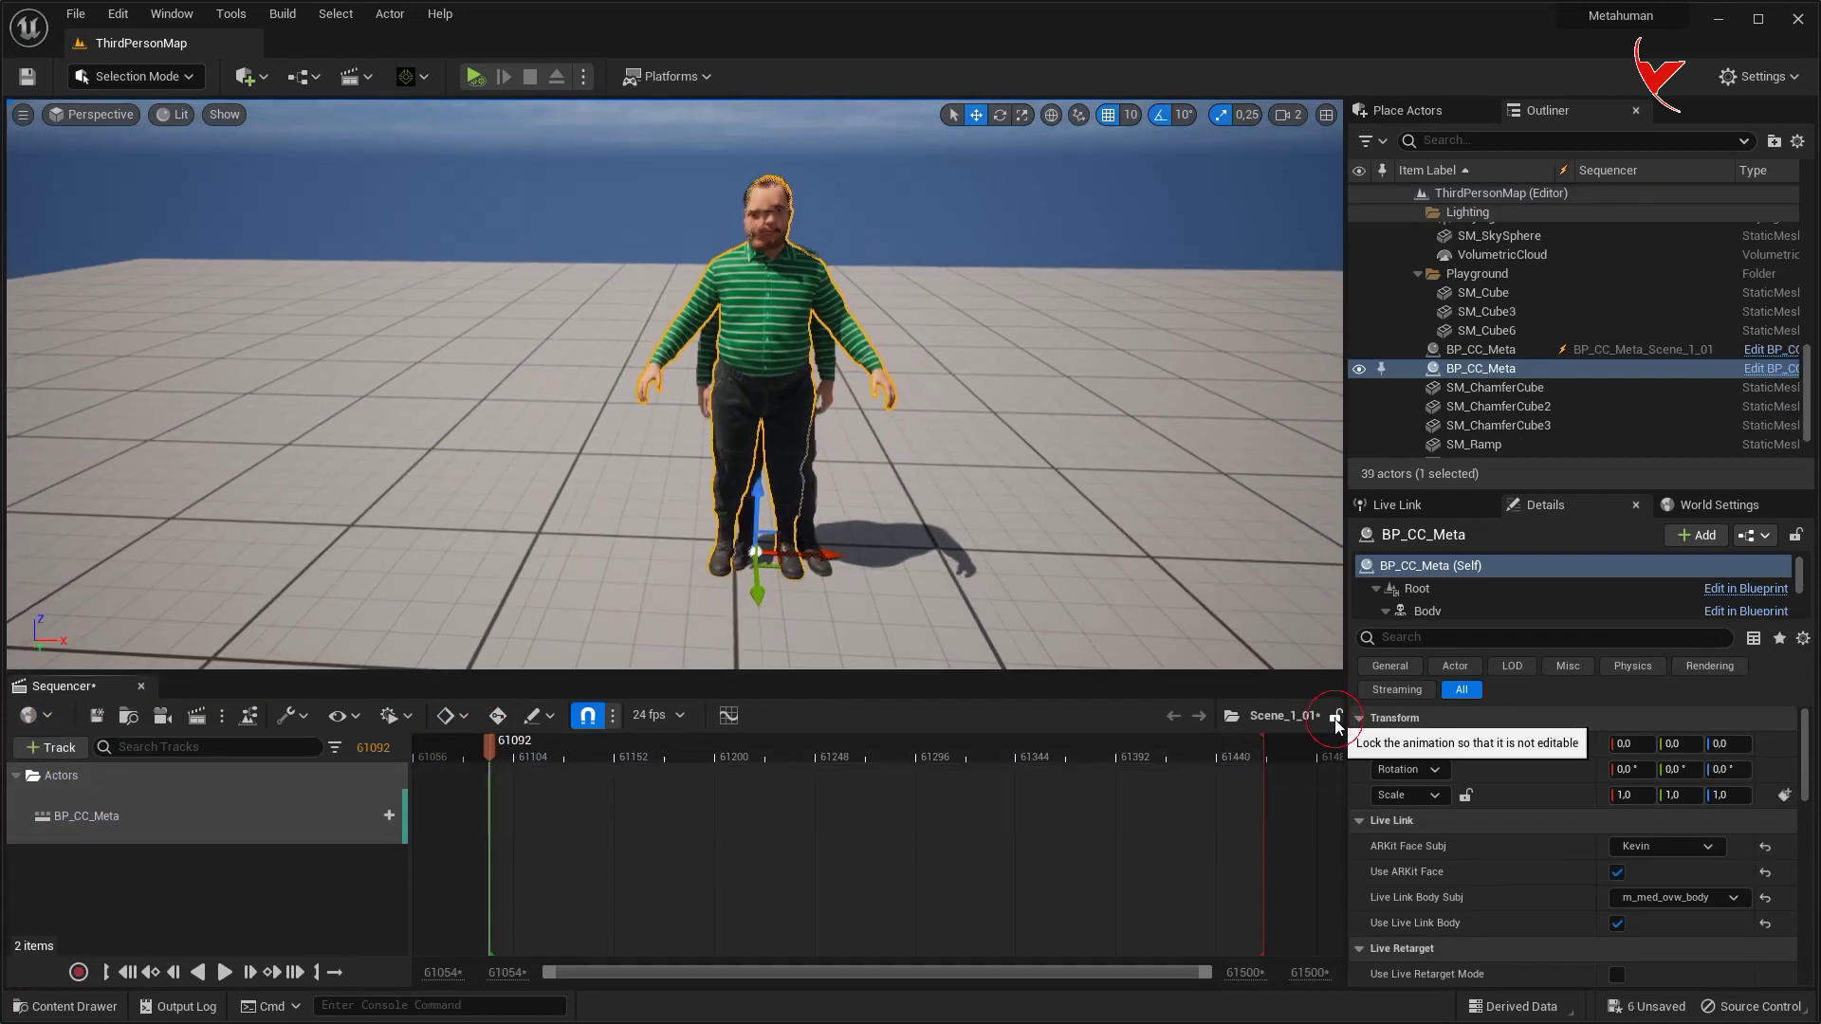
{"action": "double_click", "coordinate": [940, 809]}
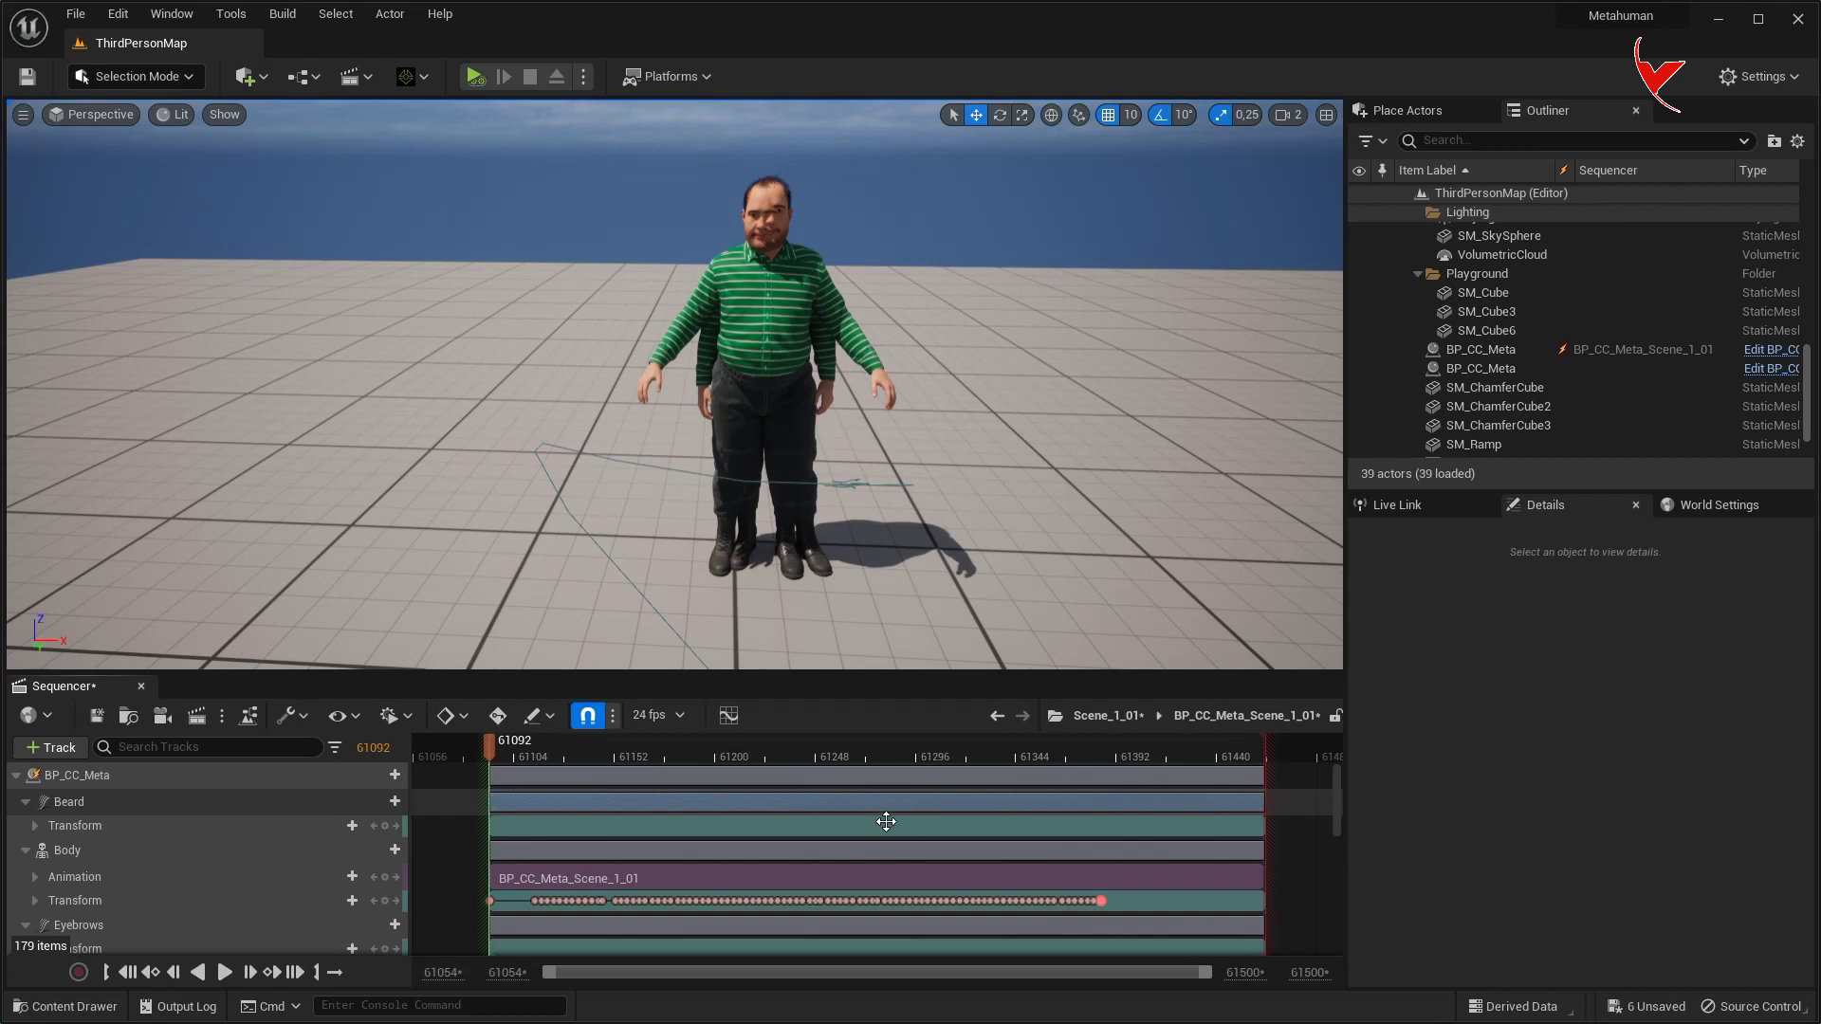
Step: Select the recorded tracks from Body down to the last track
{"action": "left_click", "coordinate": [25, 804]}
{"action": "left_click", "coordinate": [81, 831]}
{"action": "scroll", "coordinate": [156, 863], "scroll_direction": "down", "scroll_amount": 5}
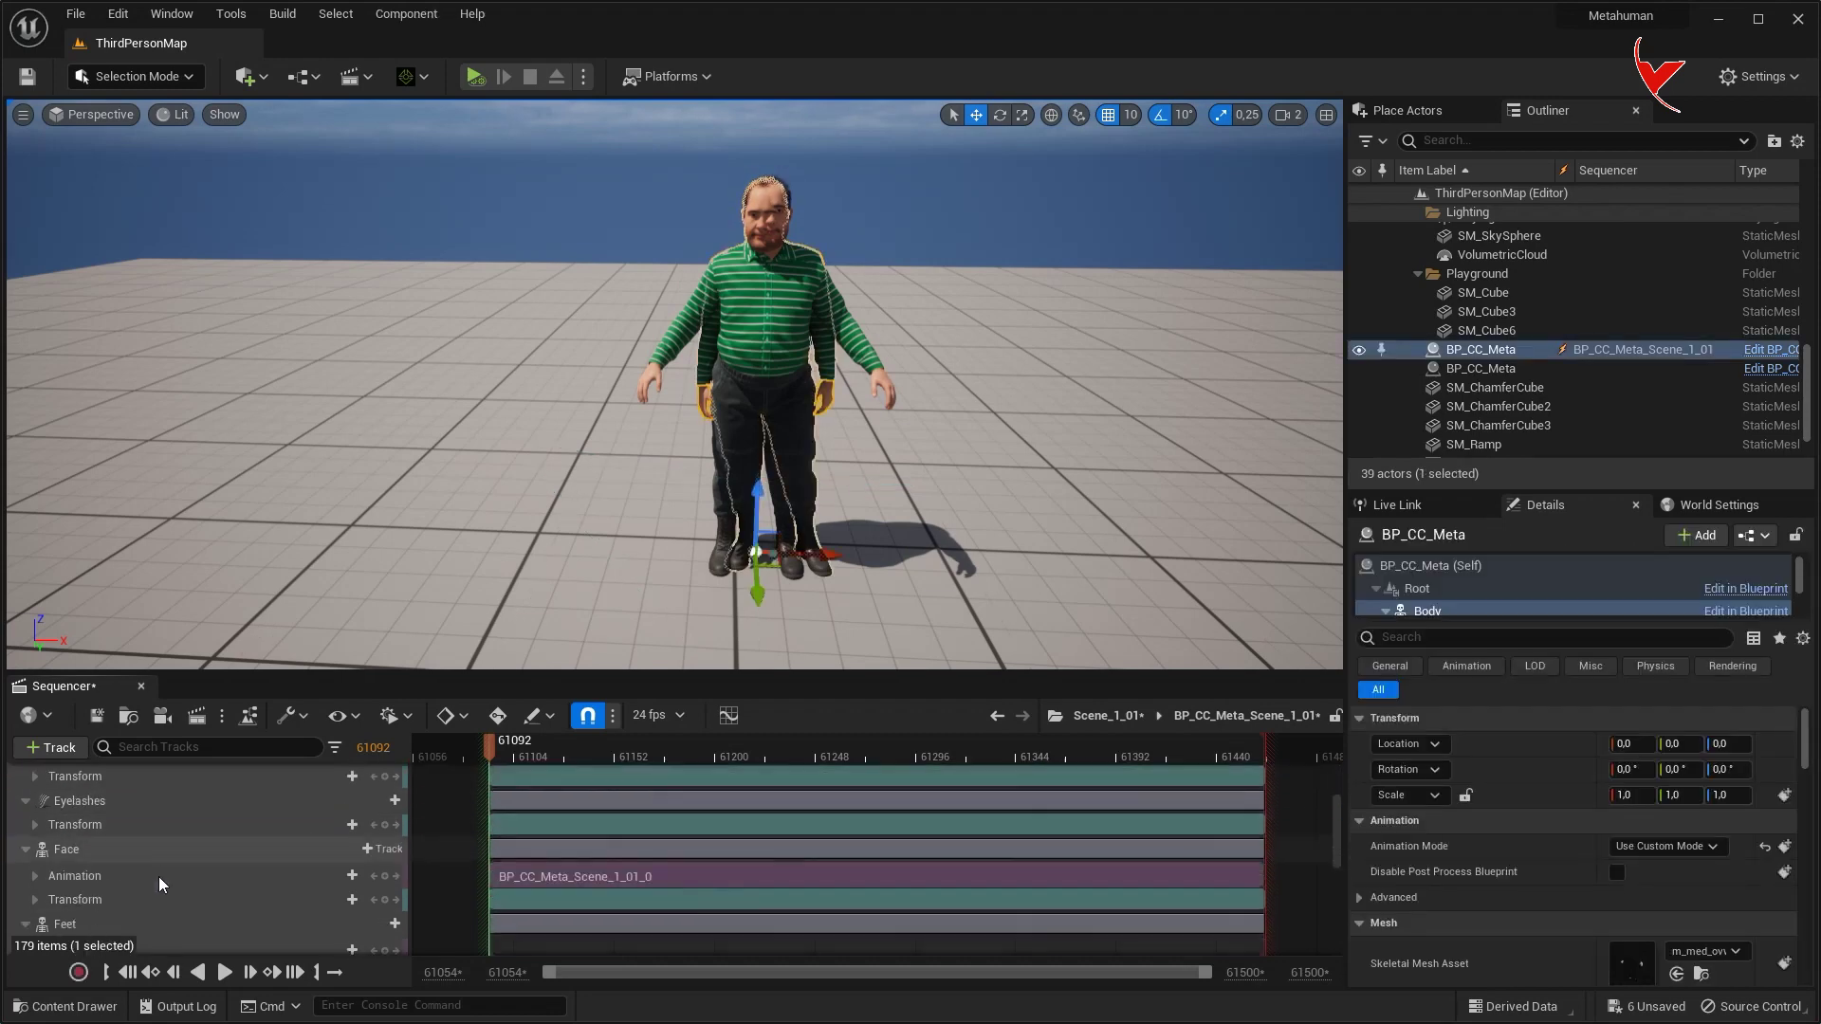
{"action": "left_click", "coordinate": [166, 918], "text": "shift"}
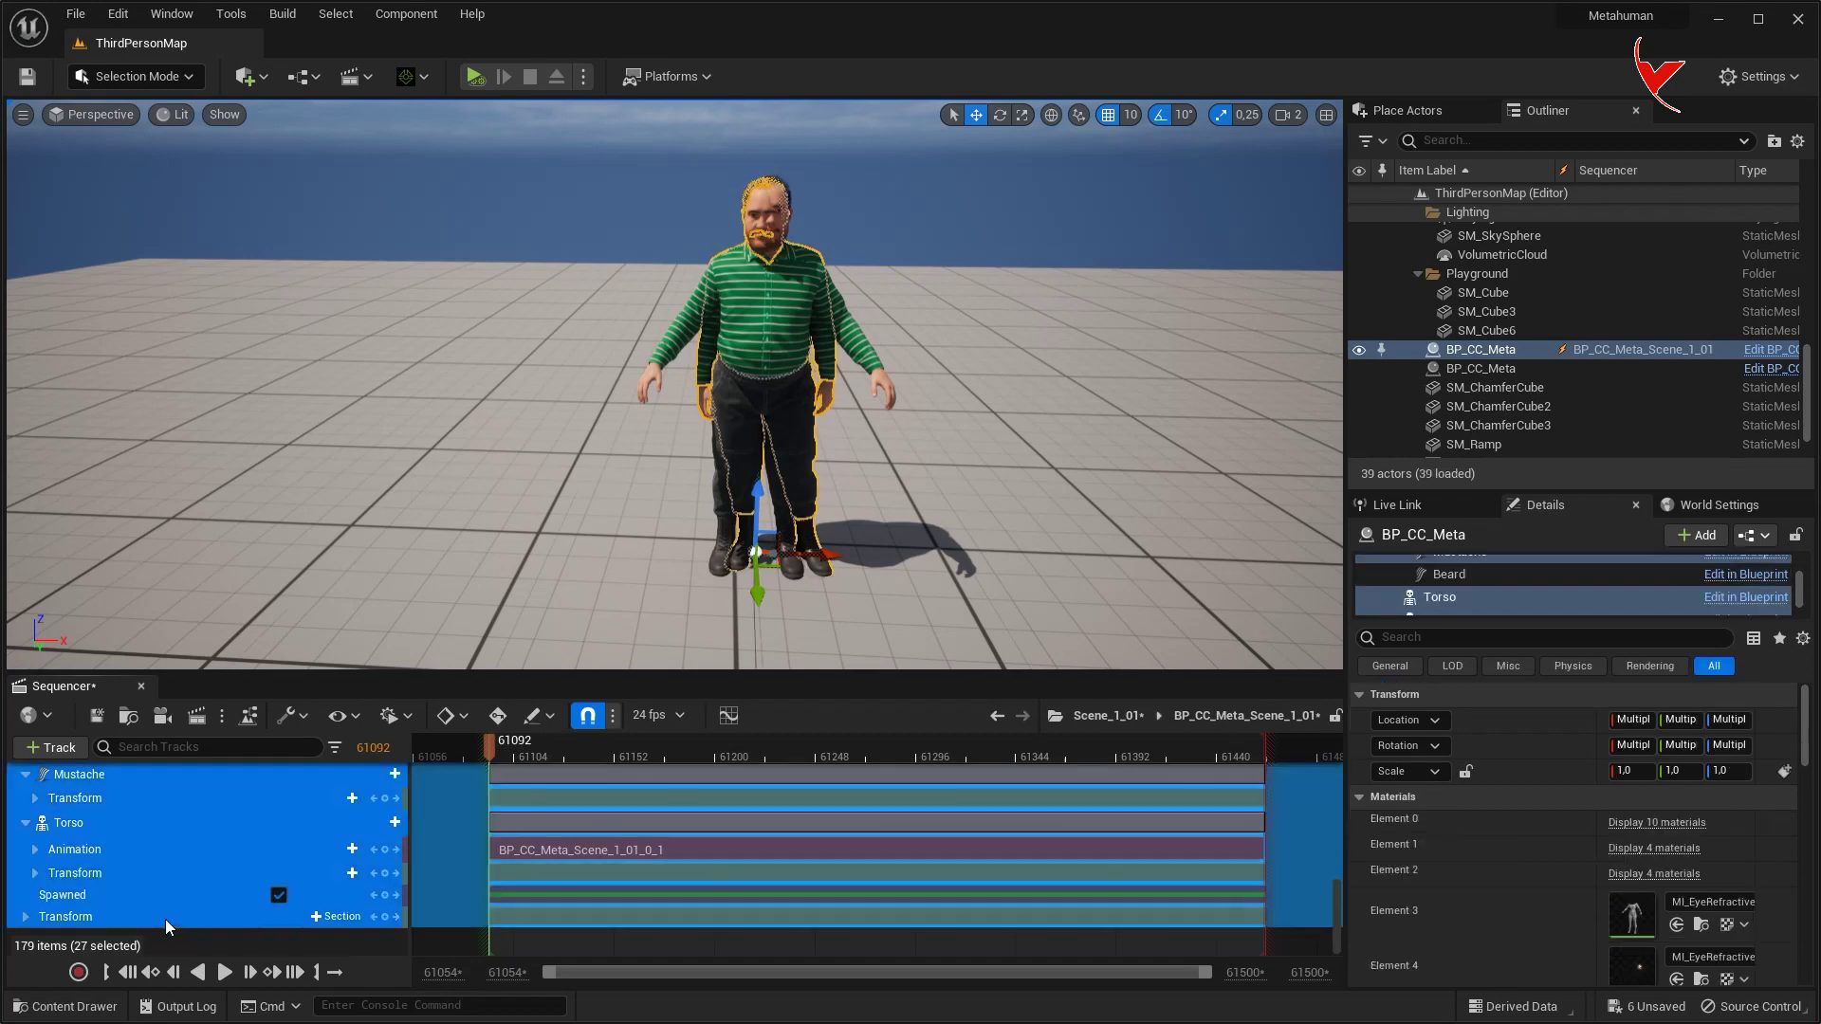
{"action": "scroll", "coordinate": [184, 861], "scroll_direction": "up", "scroll_amount": 5}
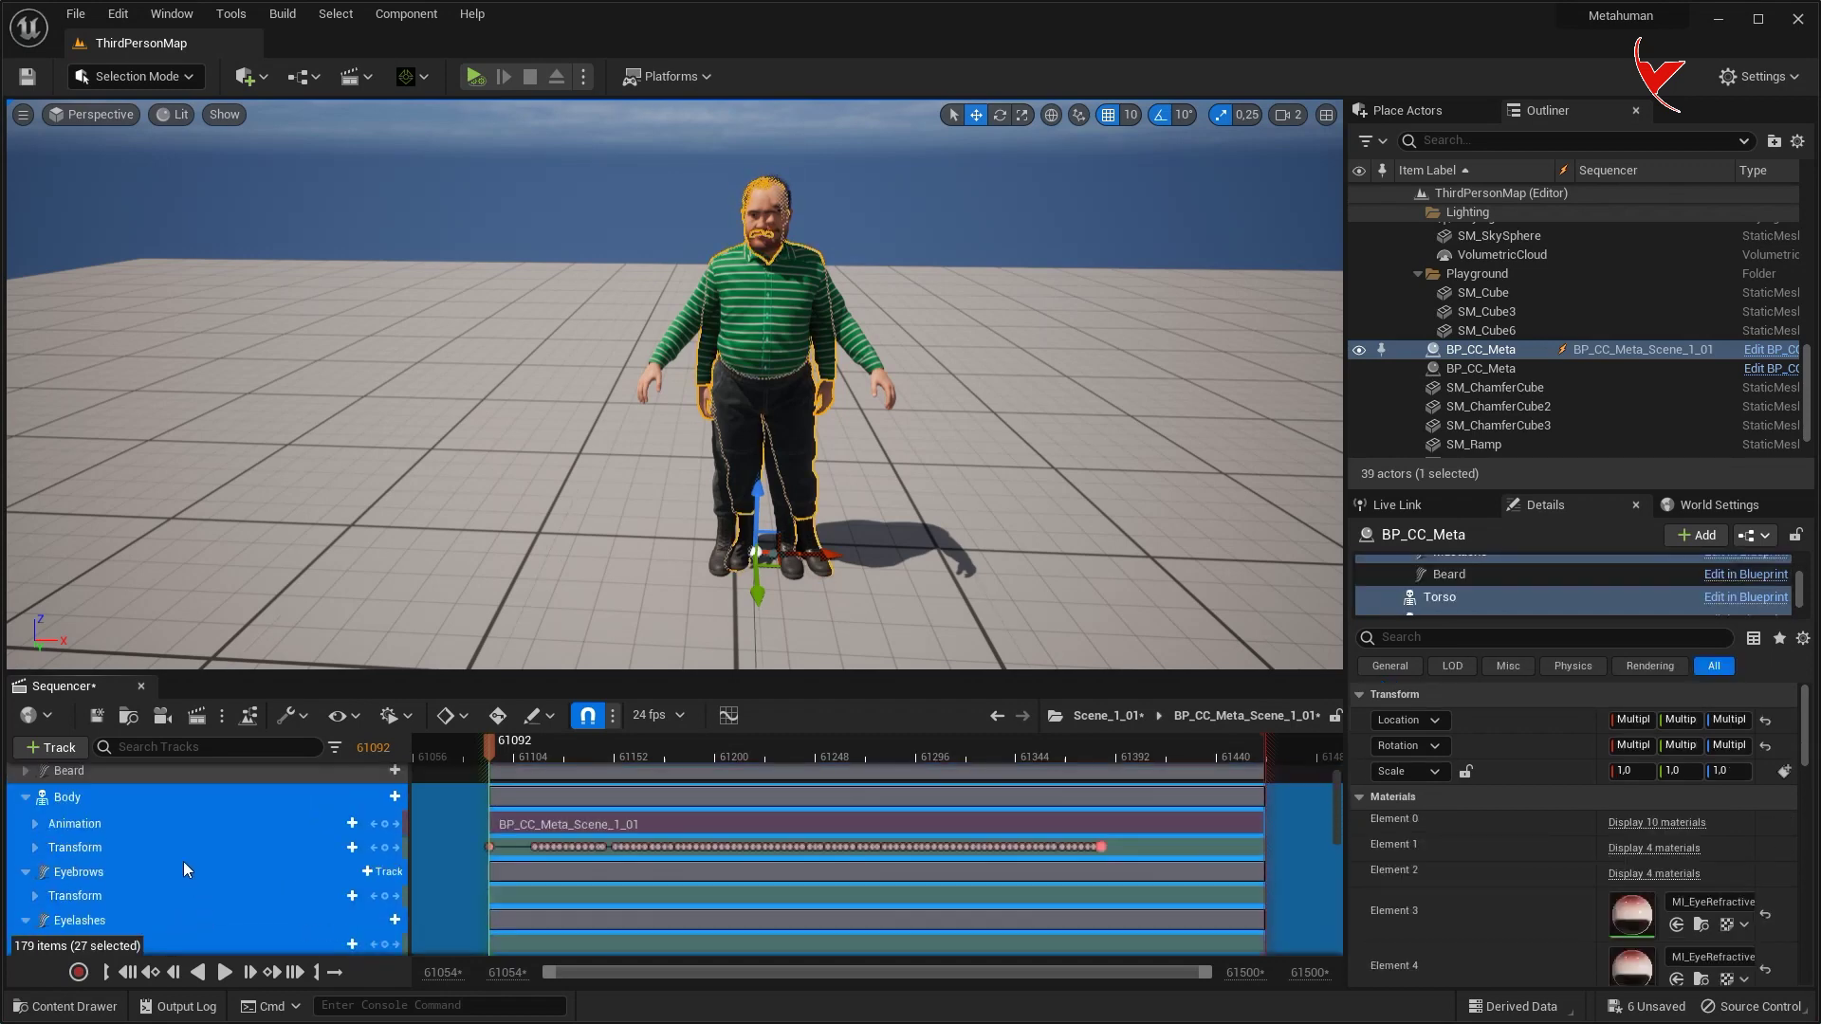
Step: Create a linked animation sequence Meta_bodyAnim in Content and export the tracks into it
{"action": "right_click", "coordinate": [120, 836]}
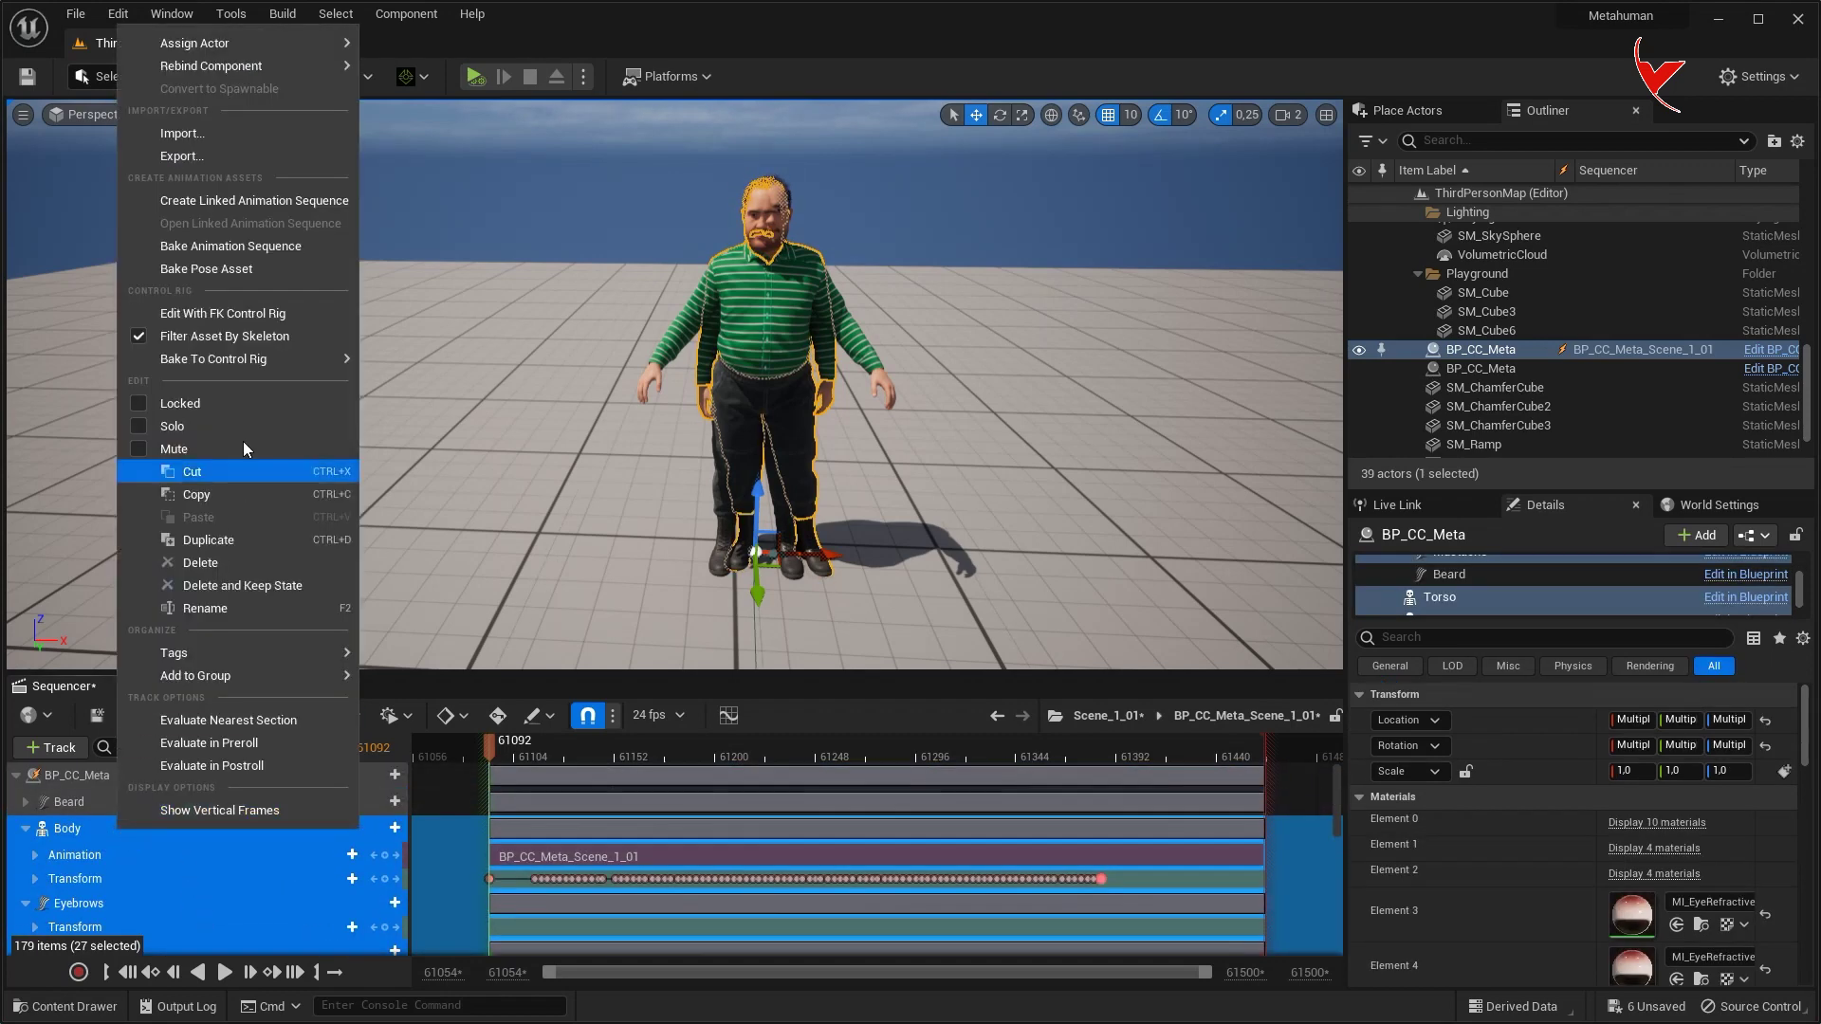
{"action": "left_click", "coordinate": [275, 201]}
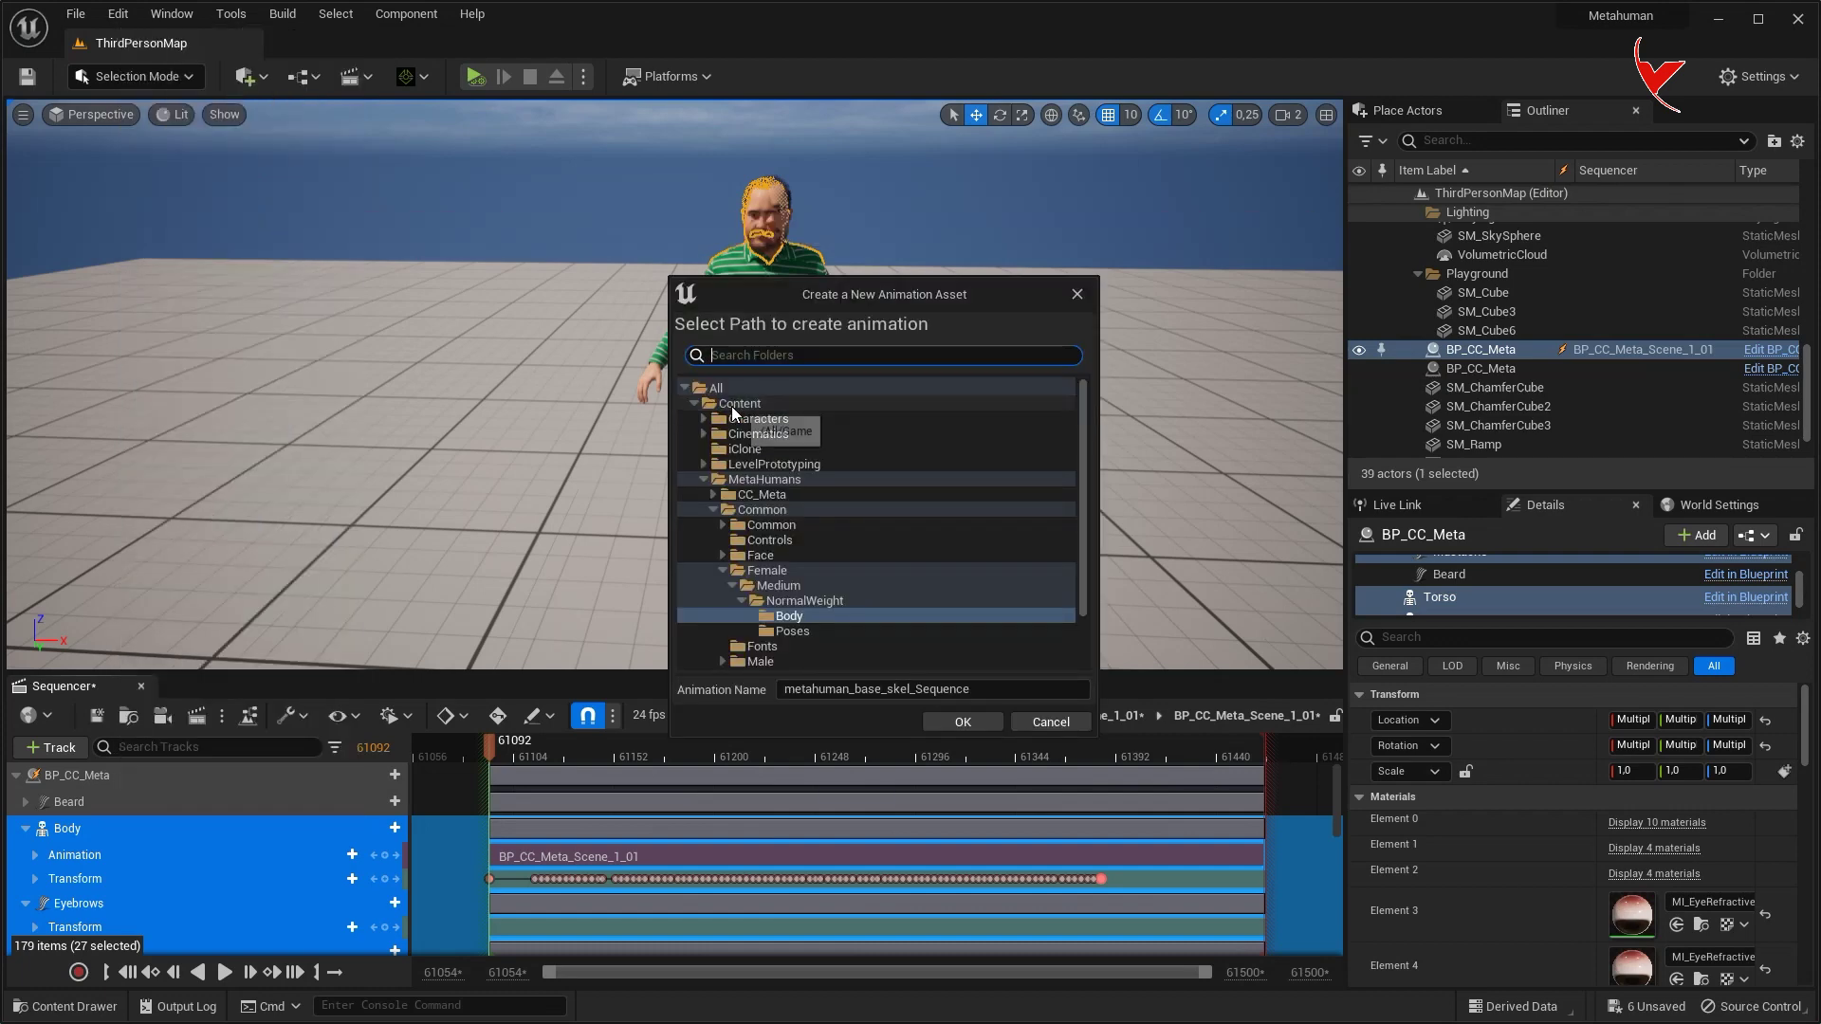
{"action": "left_click", "coordinate": [733, 406]}
{"action": "double_click", "coordinate": [957, 687]}
{"action": "type", "text": "Meta_bodyAnim"}
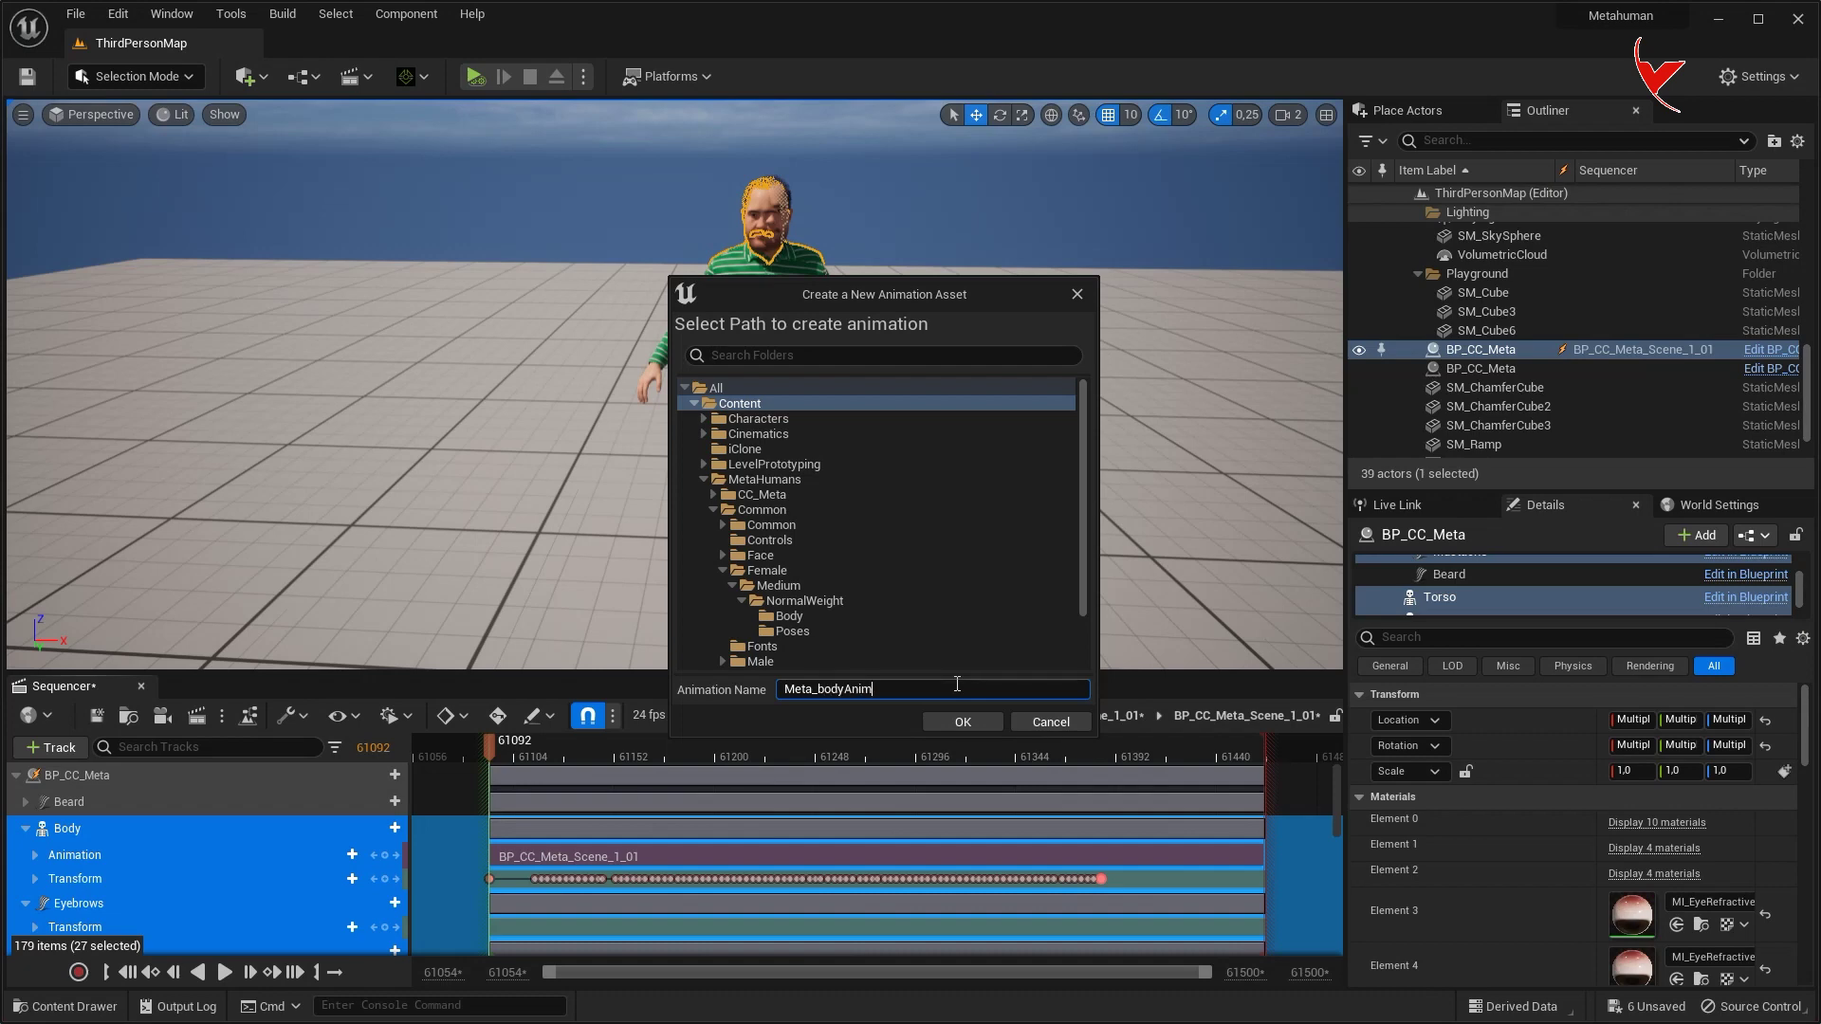
{"action": "left_click", "coordinate": [960, 730]}
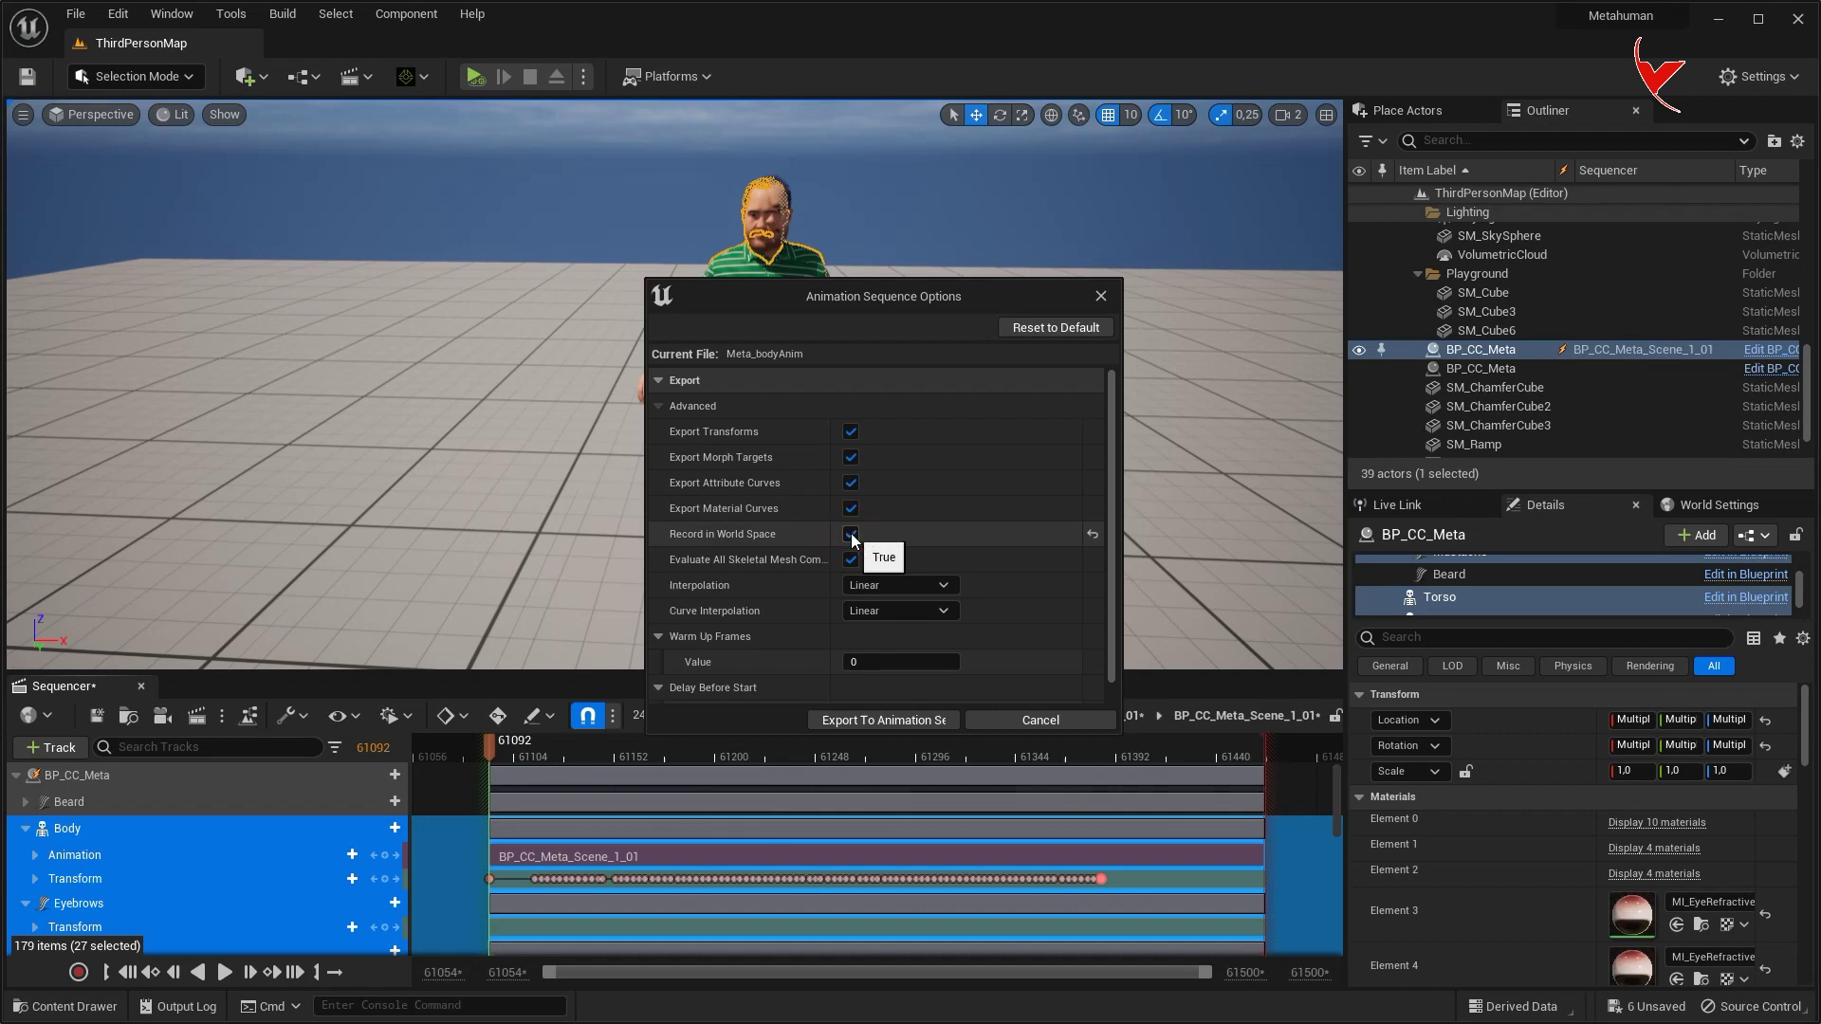
{"action": "left_click", "coordinate": [880, 719]}
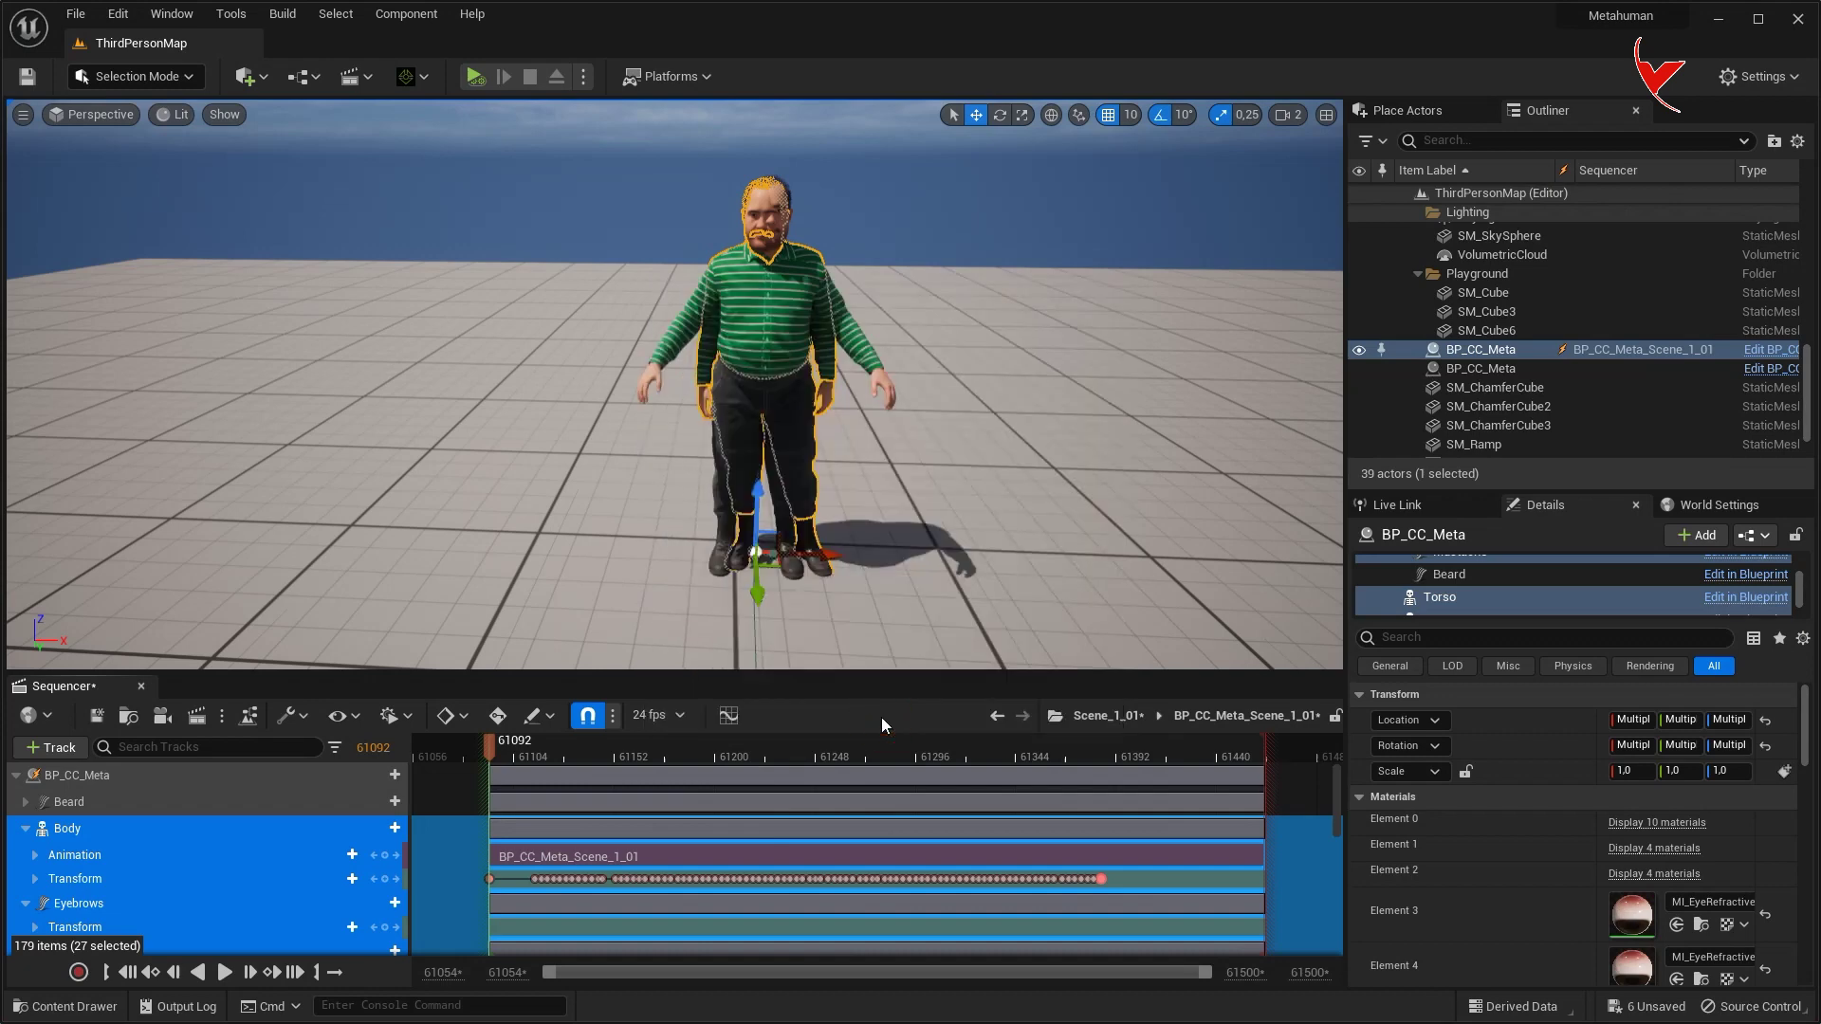
Step: Create a linked Meta_FaceAnim sequence in Content from the Face track and export it
{"action": "scroll", "coordinate": [267, 895], "scroll_direction": "down", "scroll_amount": 2}
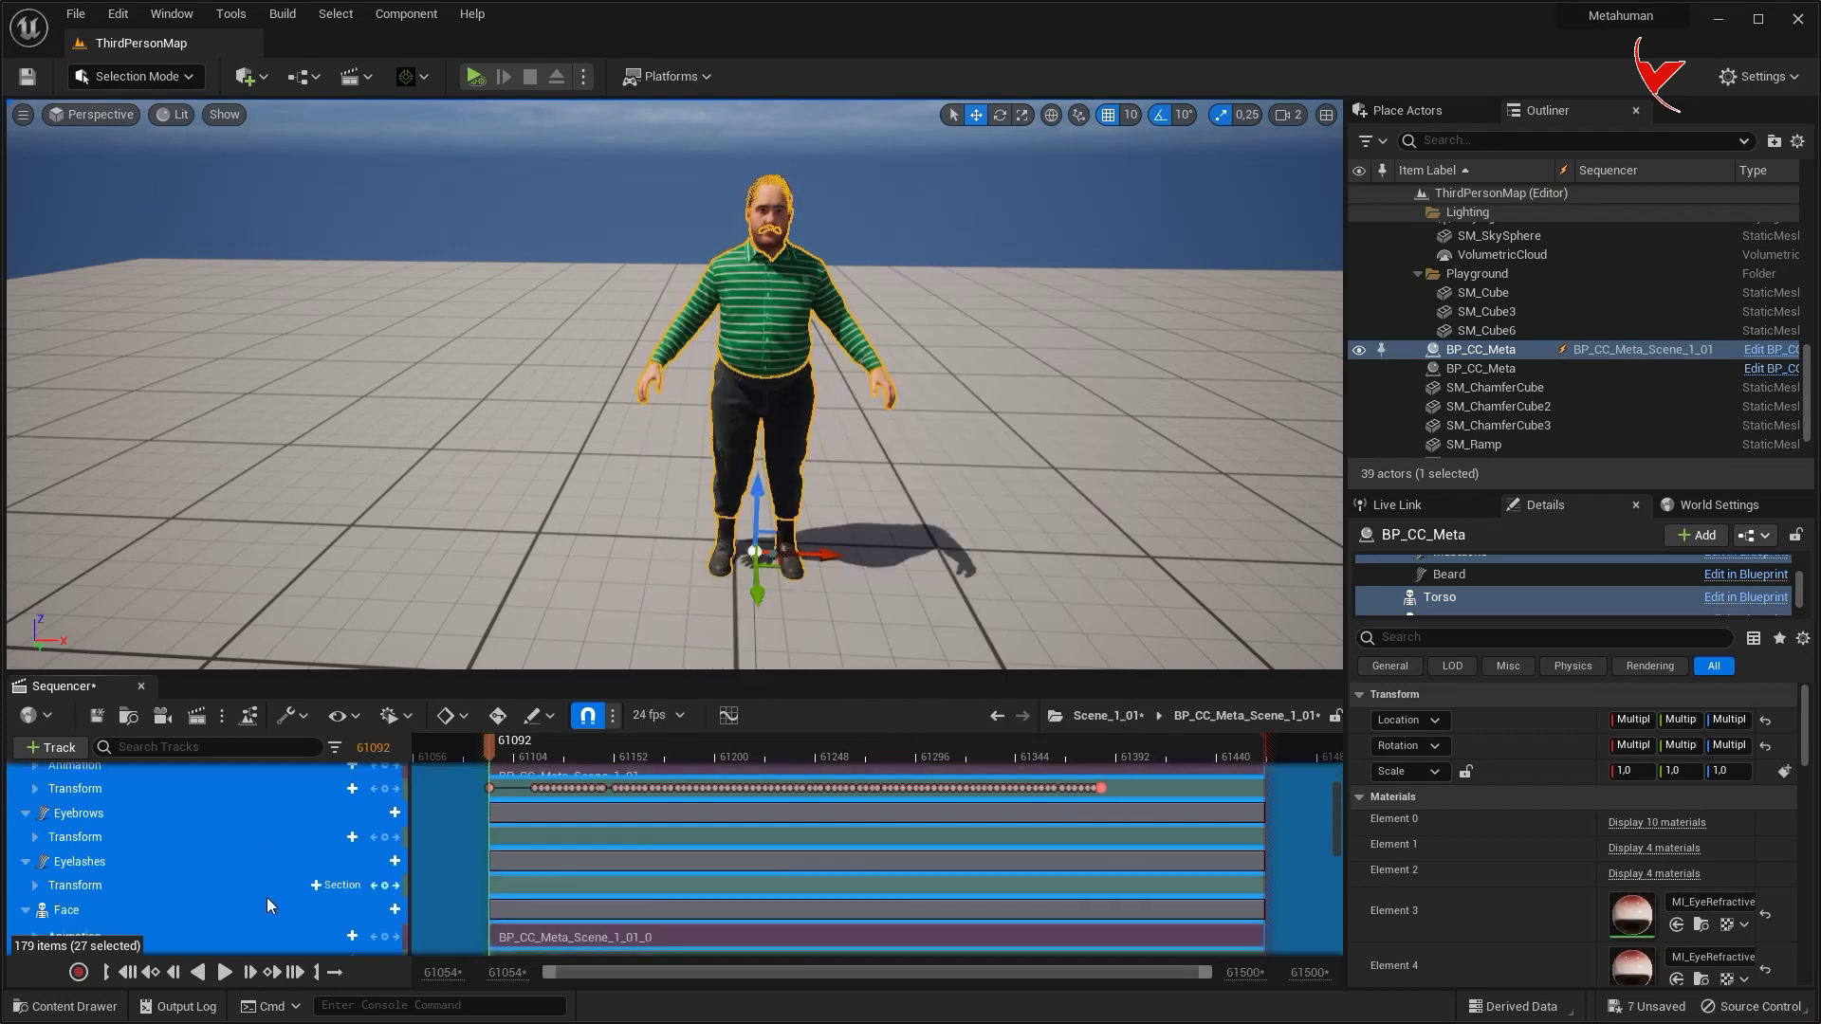
{"action": "scroll", "coordinate": [267, 895], "scroll_direction": "down", "scroll_amount": 1}
{"action": "key", "text": "Escape"}
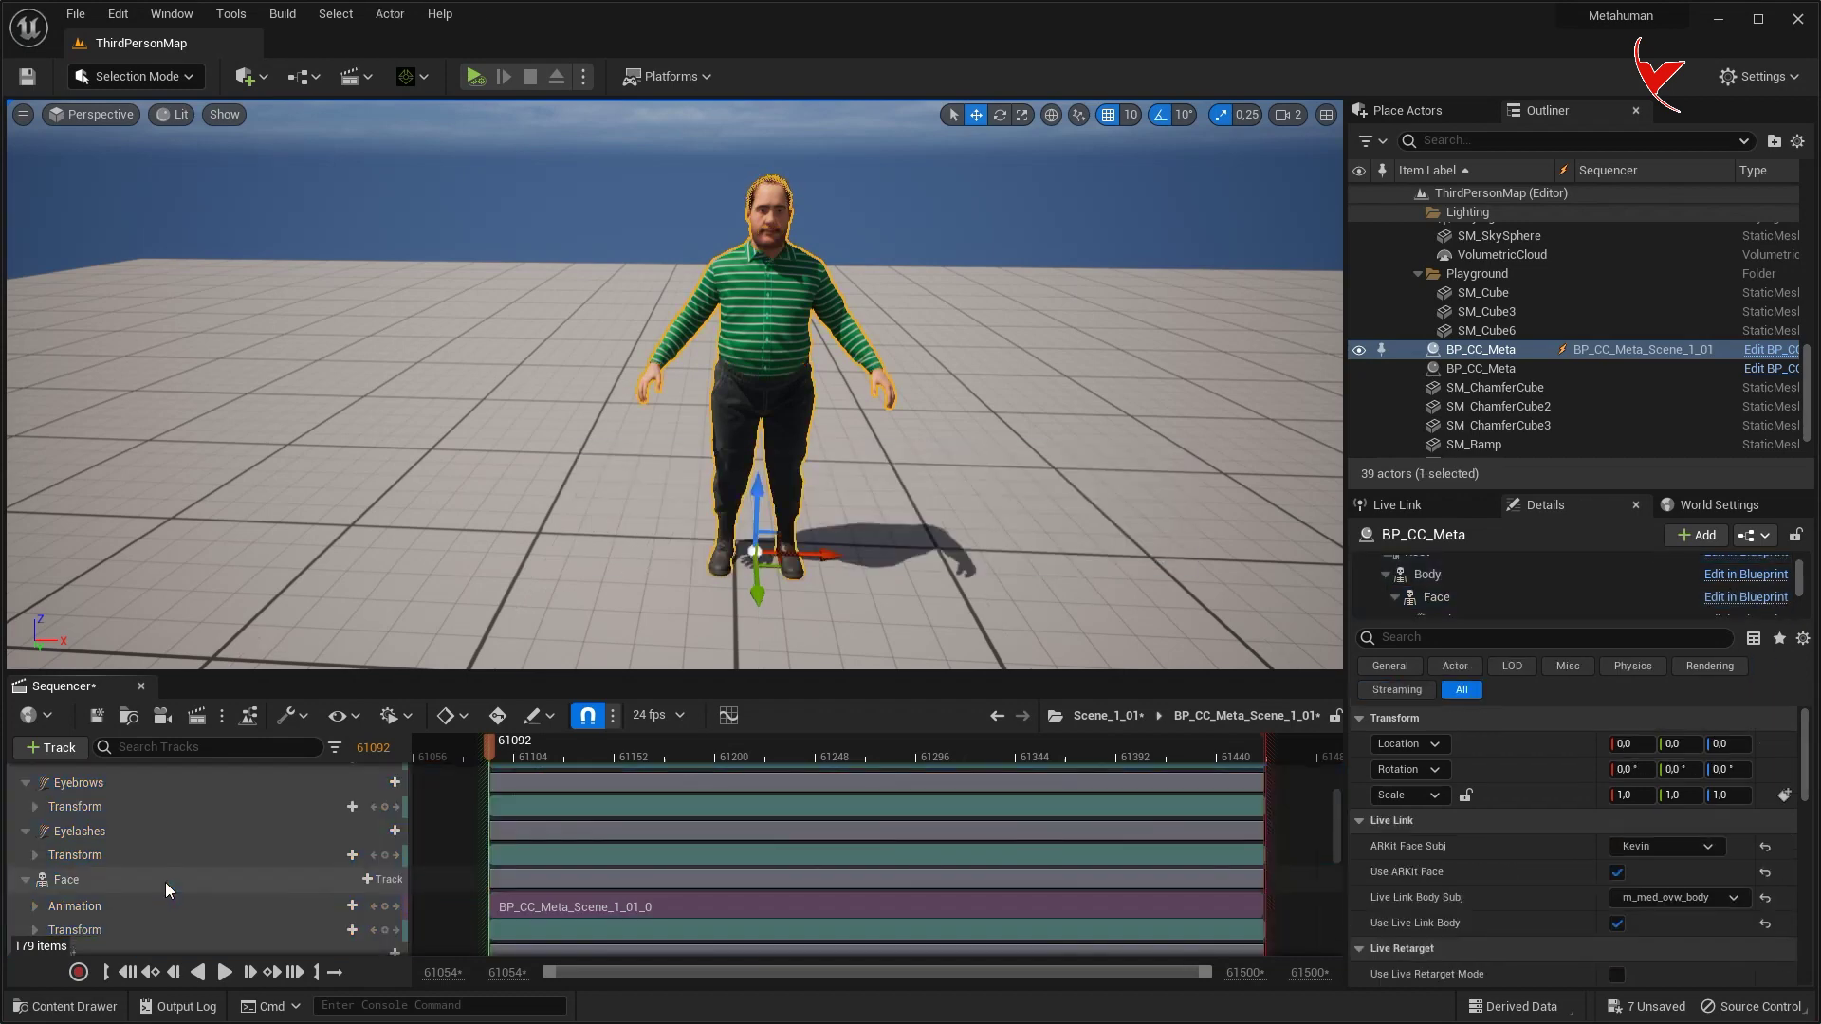
{"action": "left_click", "coordinate": [165, 882]}
{"action": "right_click", "coordinate": [165, 883]}
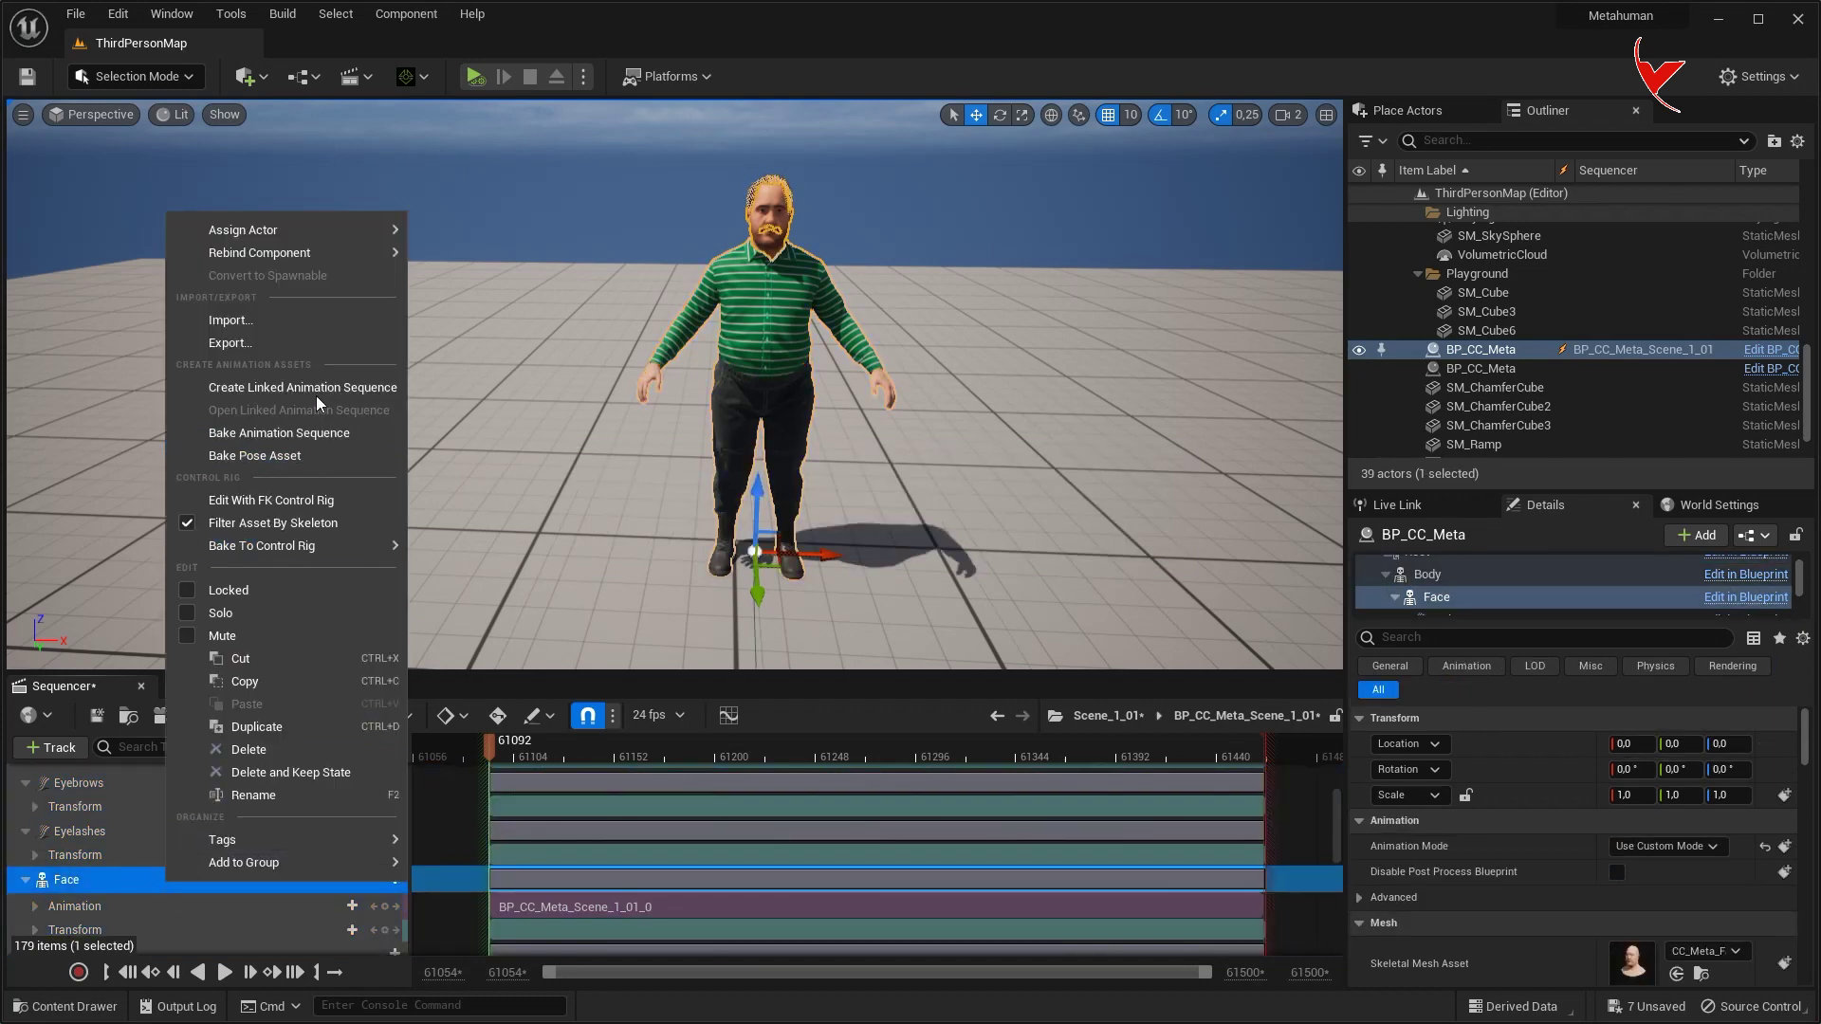
{"action": "left_click", "coordinate": [317, 389]}
{"action": "left_click", "coordinate": [740, 404]}
{"action": "left_click", "coordinate": [916, 691]}
{"action": "key", "text": "ctrl+a"}
{"action": "type", "text": "M"}
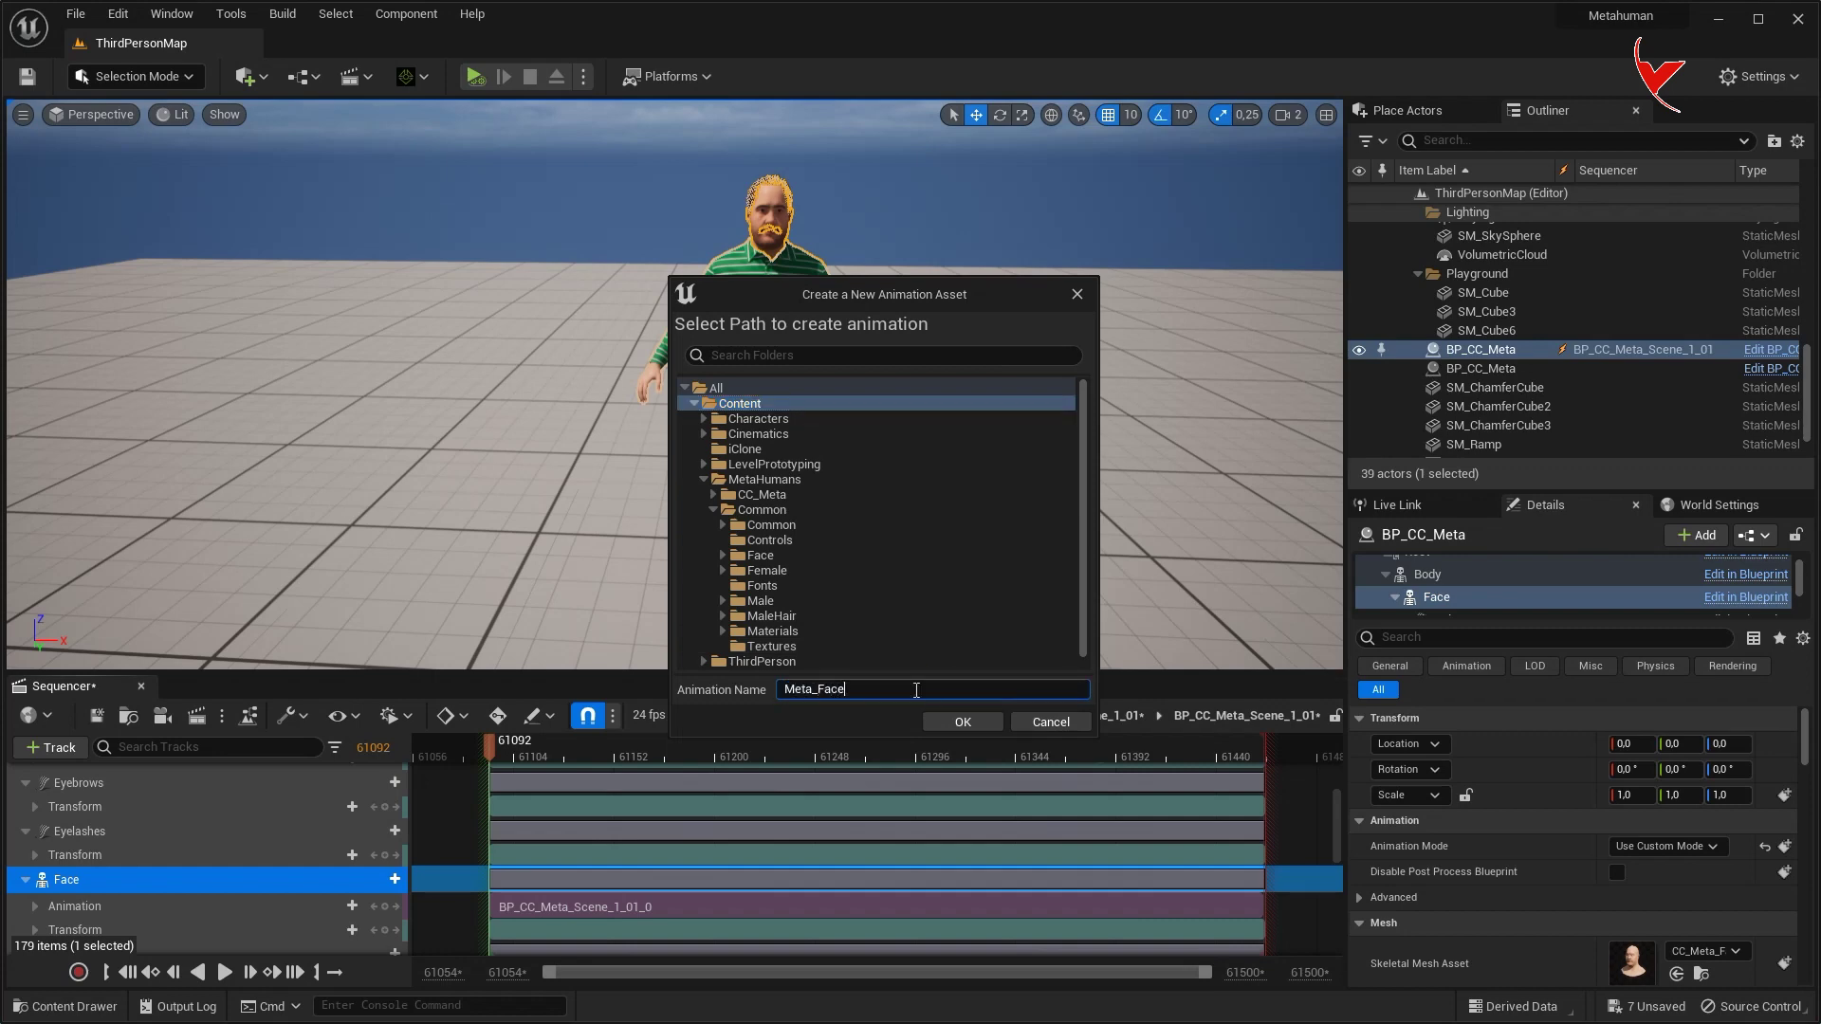
{"action": "left_click", "coordinate": [958, 722]}
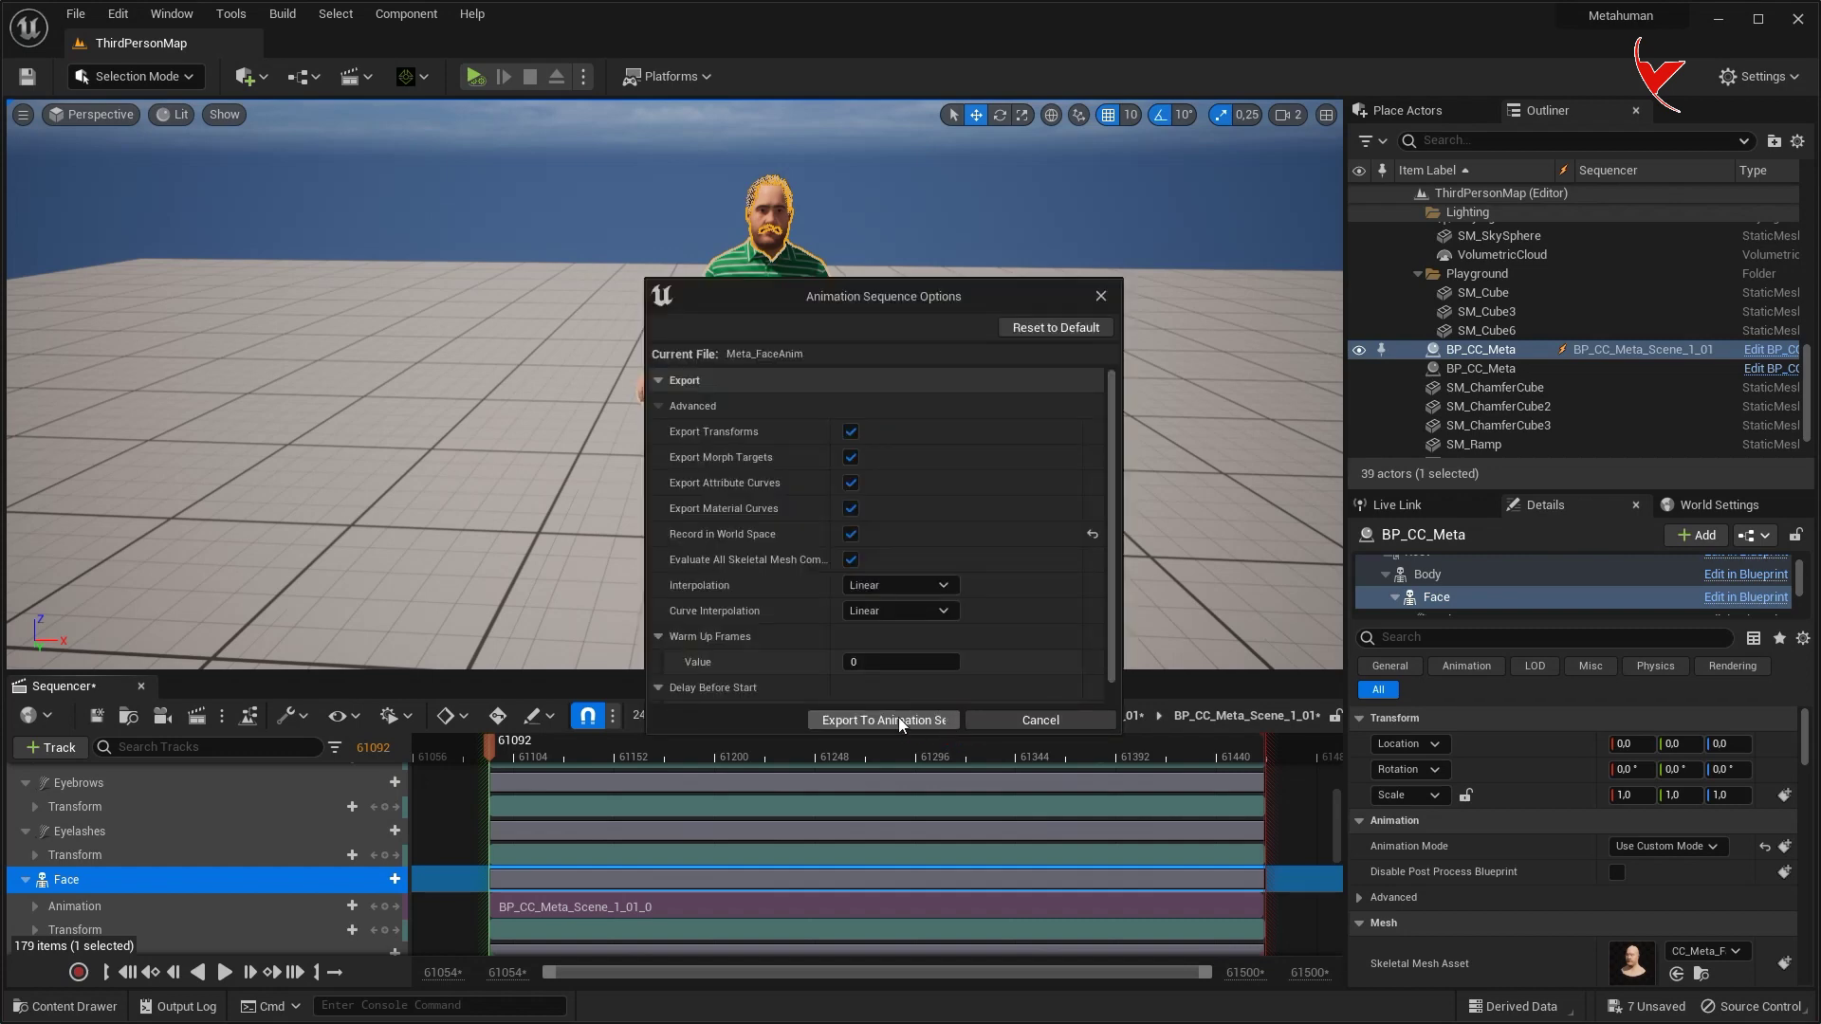
{"action": "left_click", "coordinate": [900, 722]}
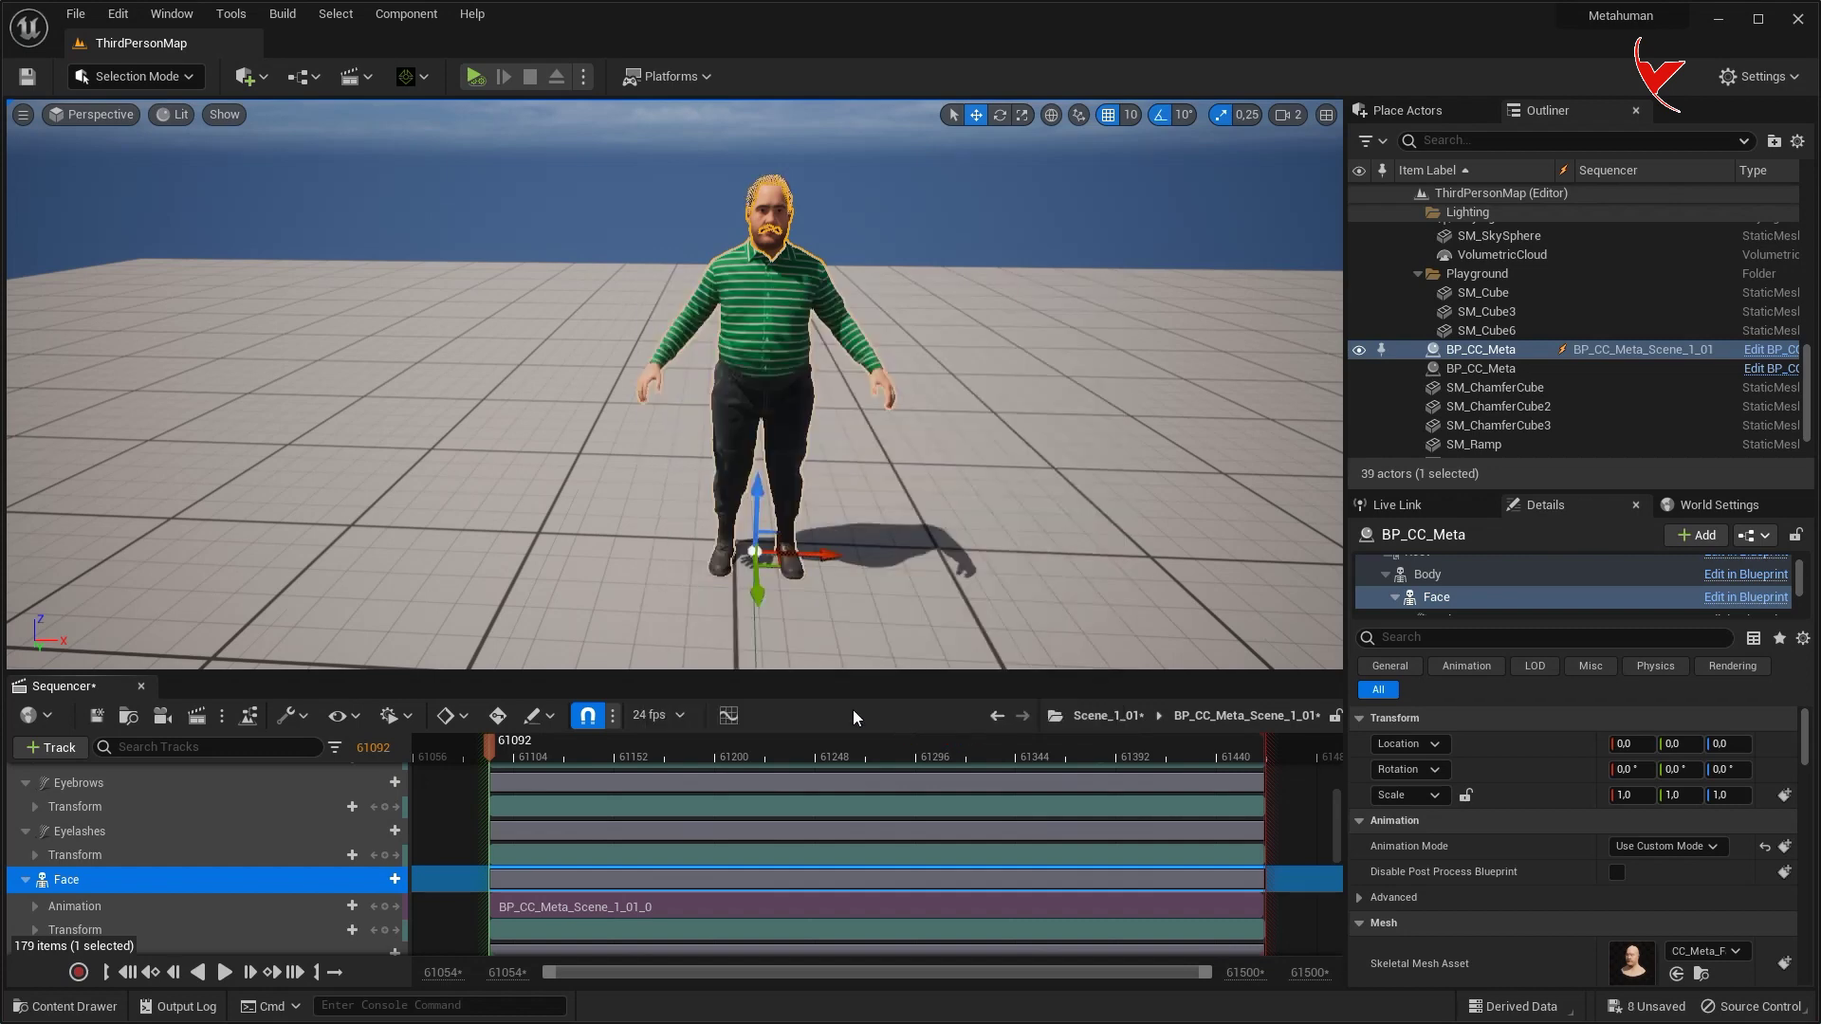
Step: Close Sequencer, turn off Use ARKit Face on BP_CC_Meta, and edit its blueprint
{"action": "left_click", "coordinate": [140, 686]}
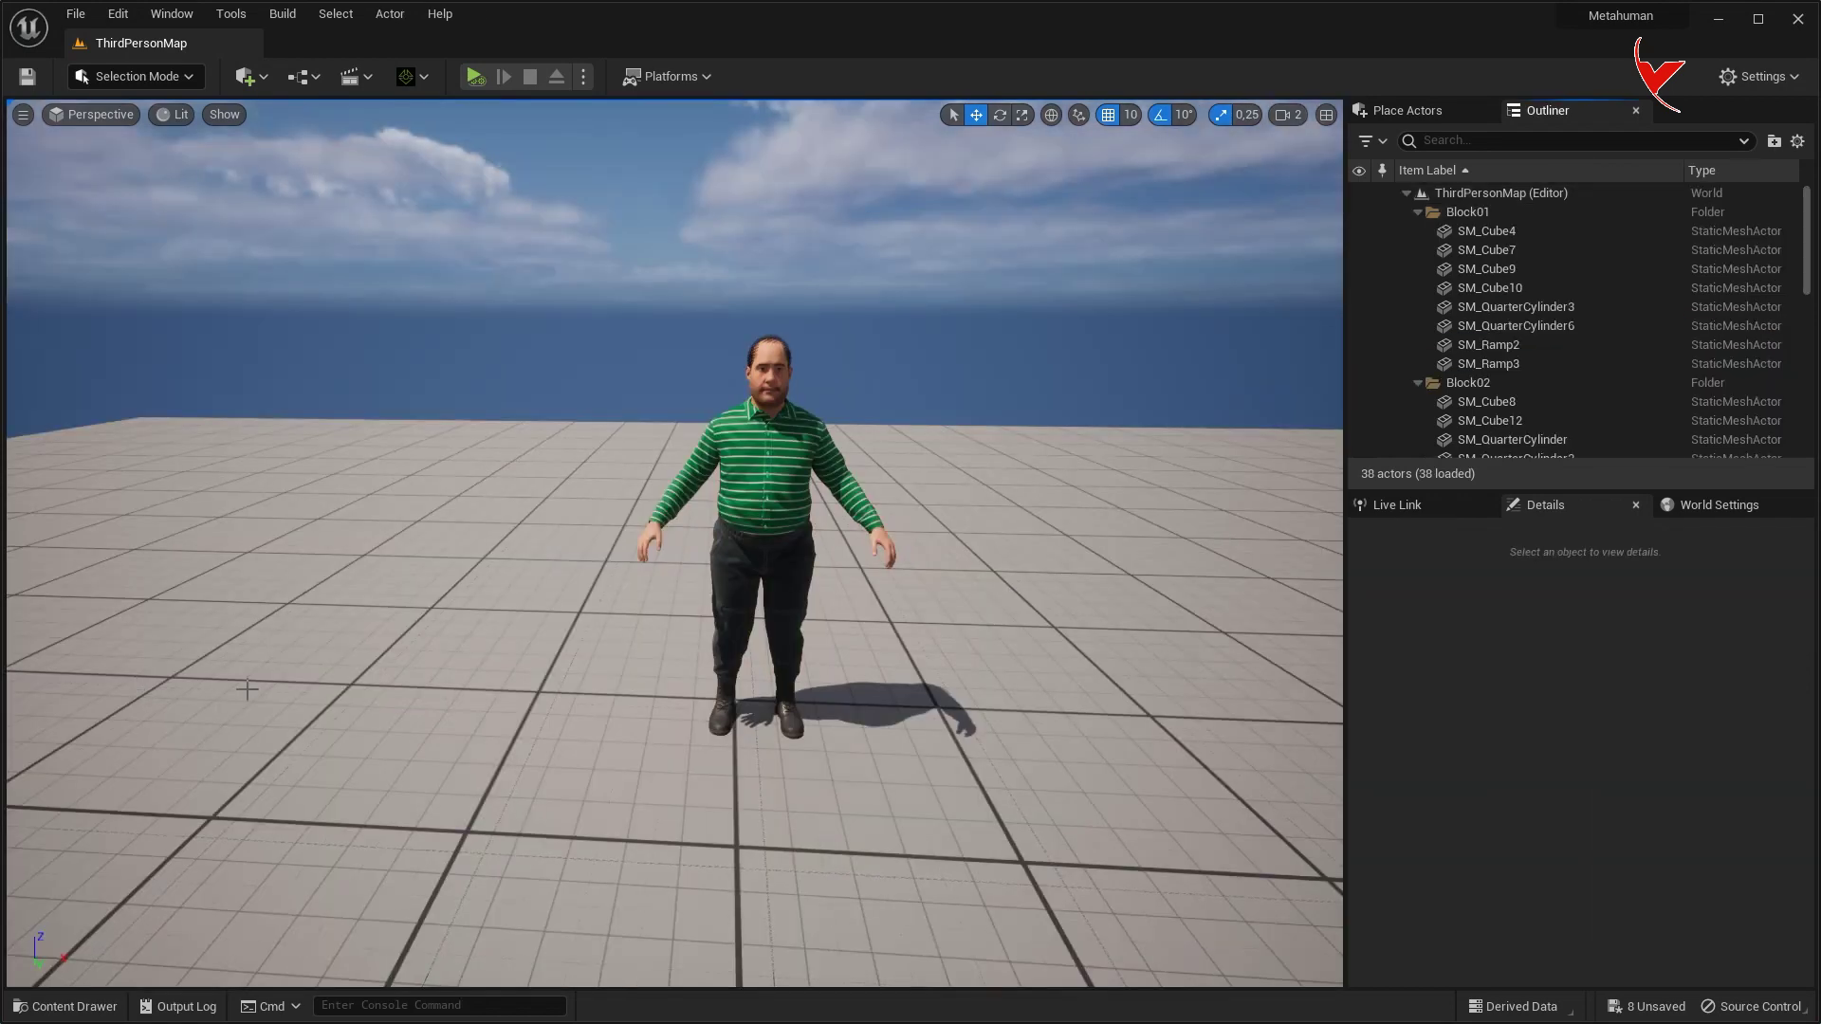
{"action": "left_click", "coordinate": [750, 470]}
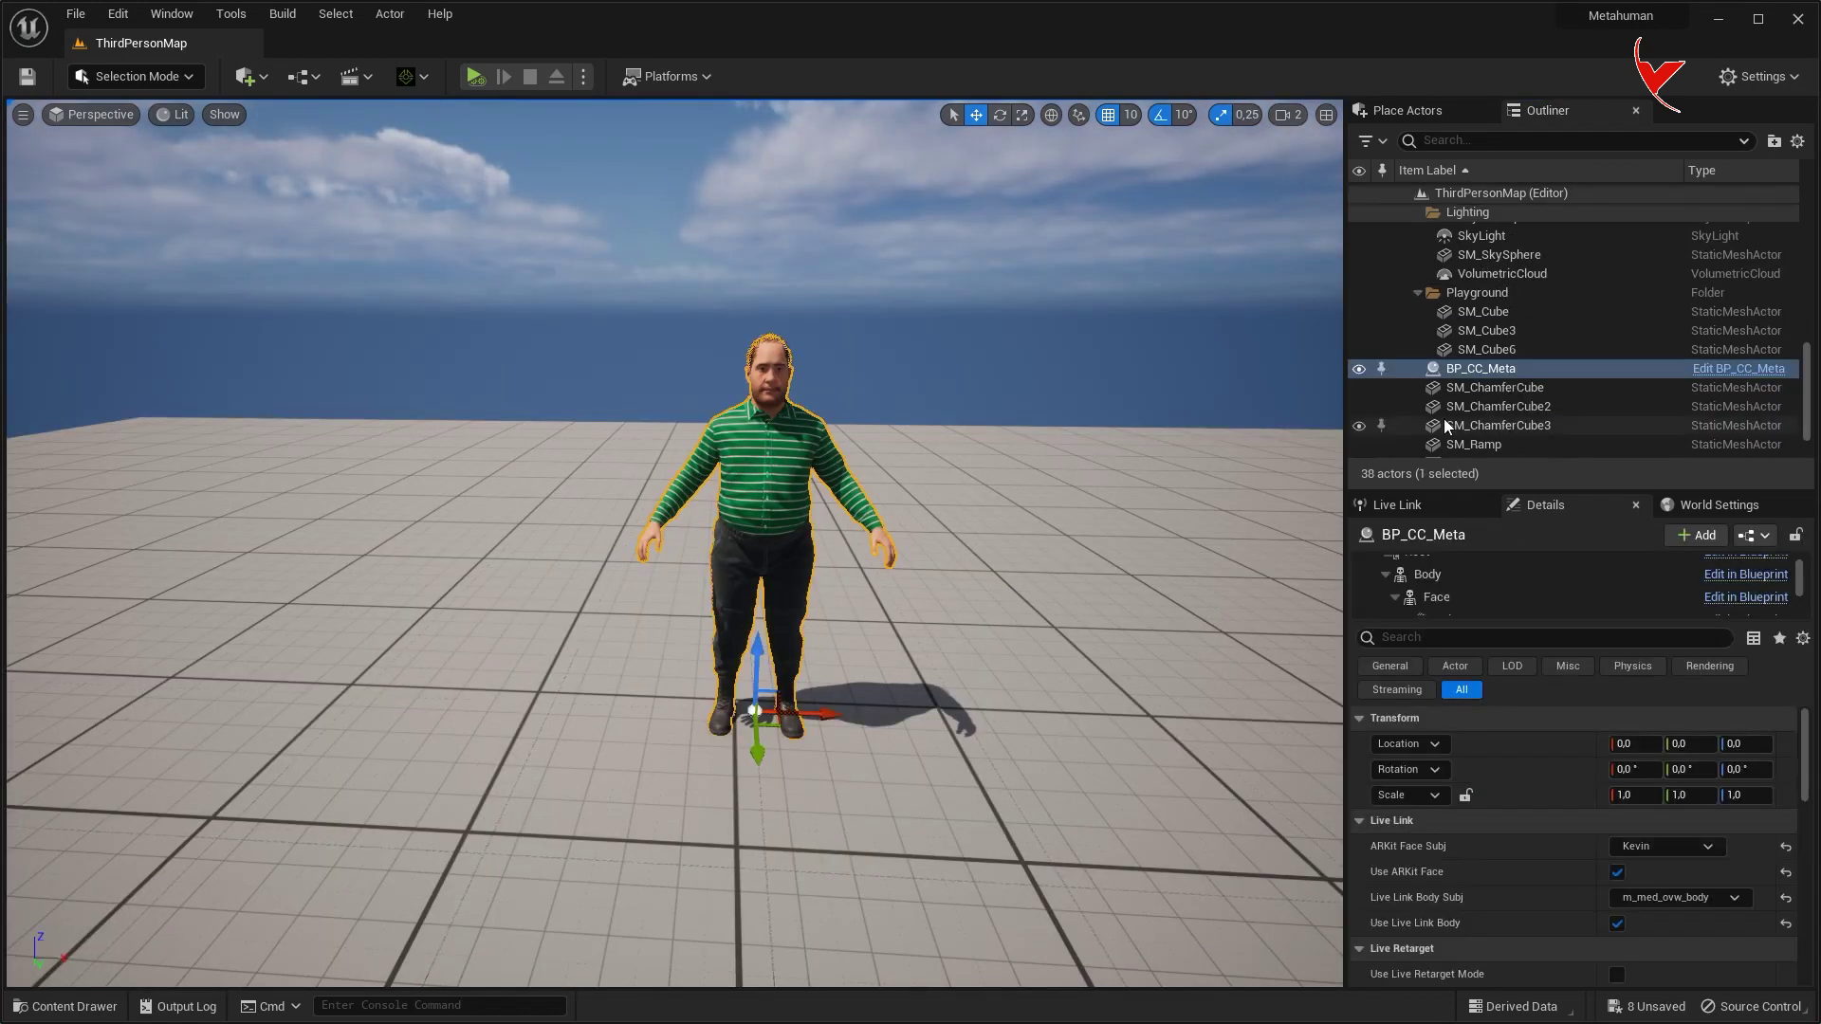
{"action": "left_click", "coordinate": [1620, 873]}
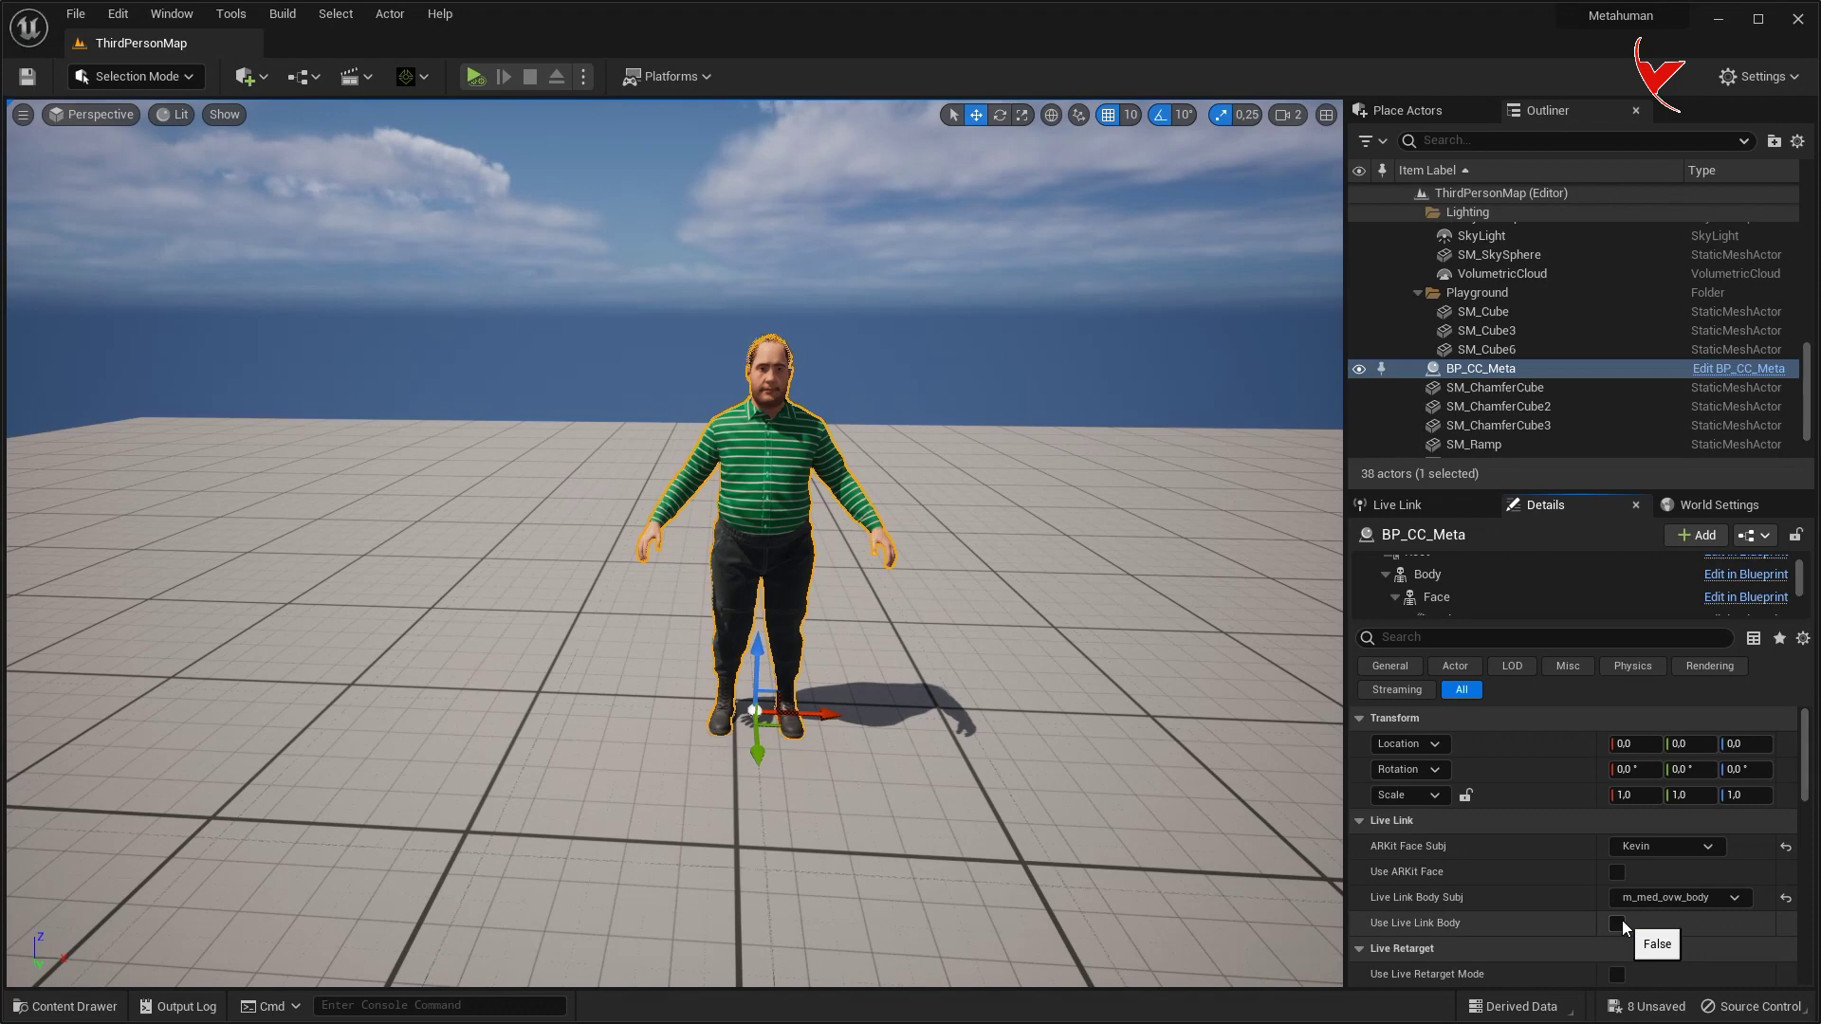
{"action": "left_click", "coordinate": [1766, 377]}
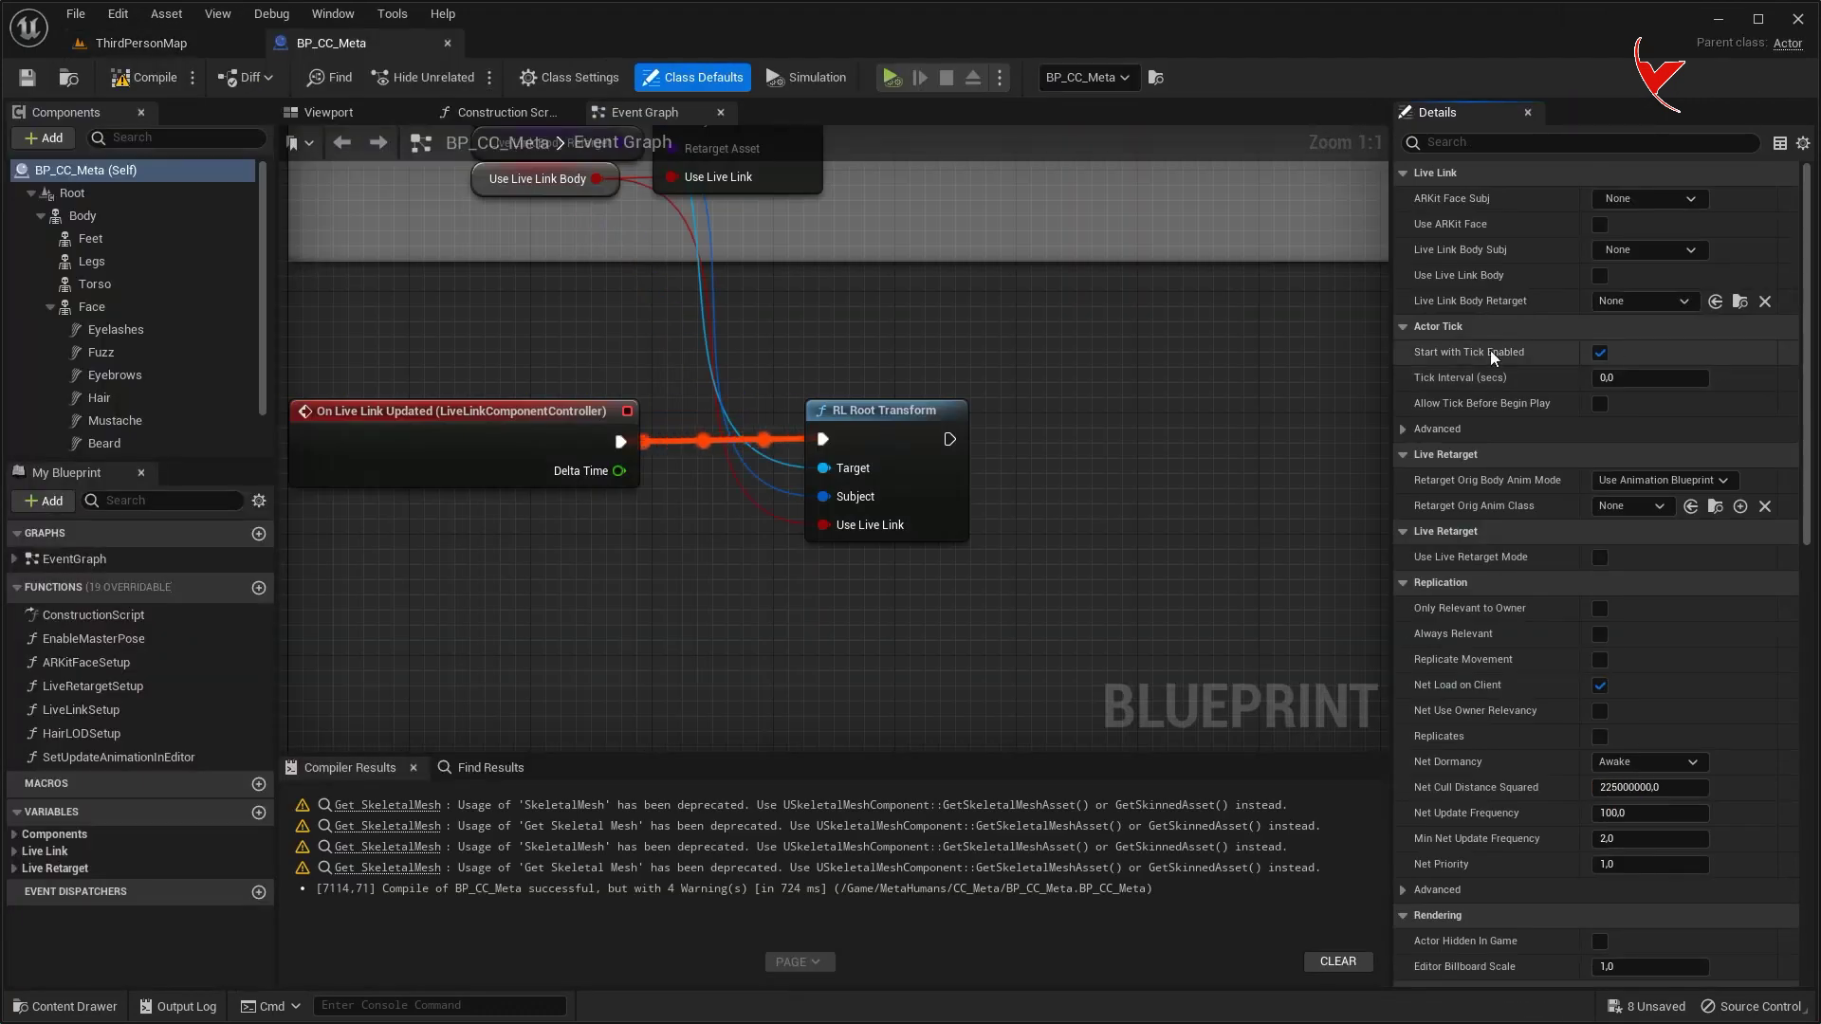
Step: Set the Body component to Use Animation Asset playing Meta_bodyAnim
{"action": "left_click", "coordinate": [177, 220]}
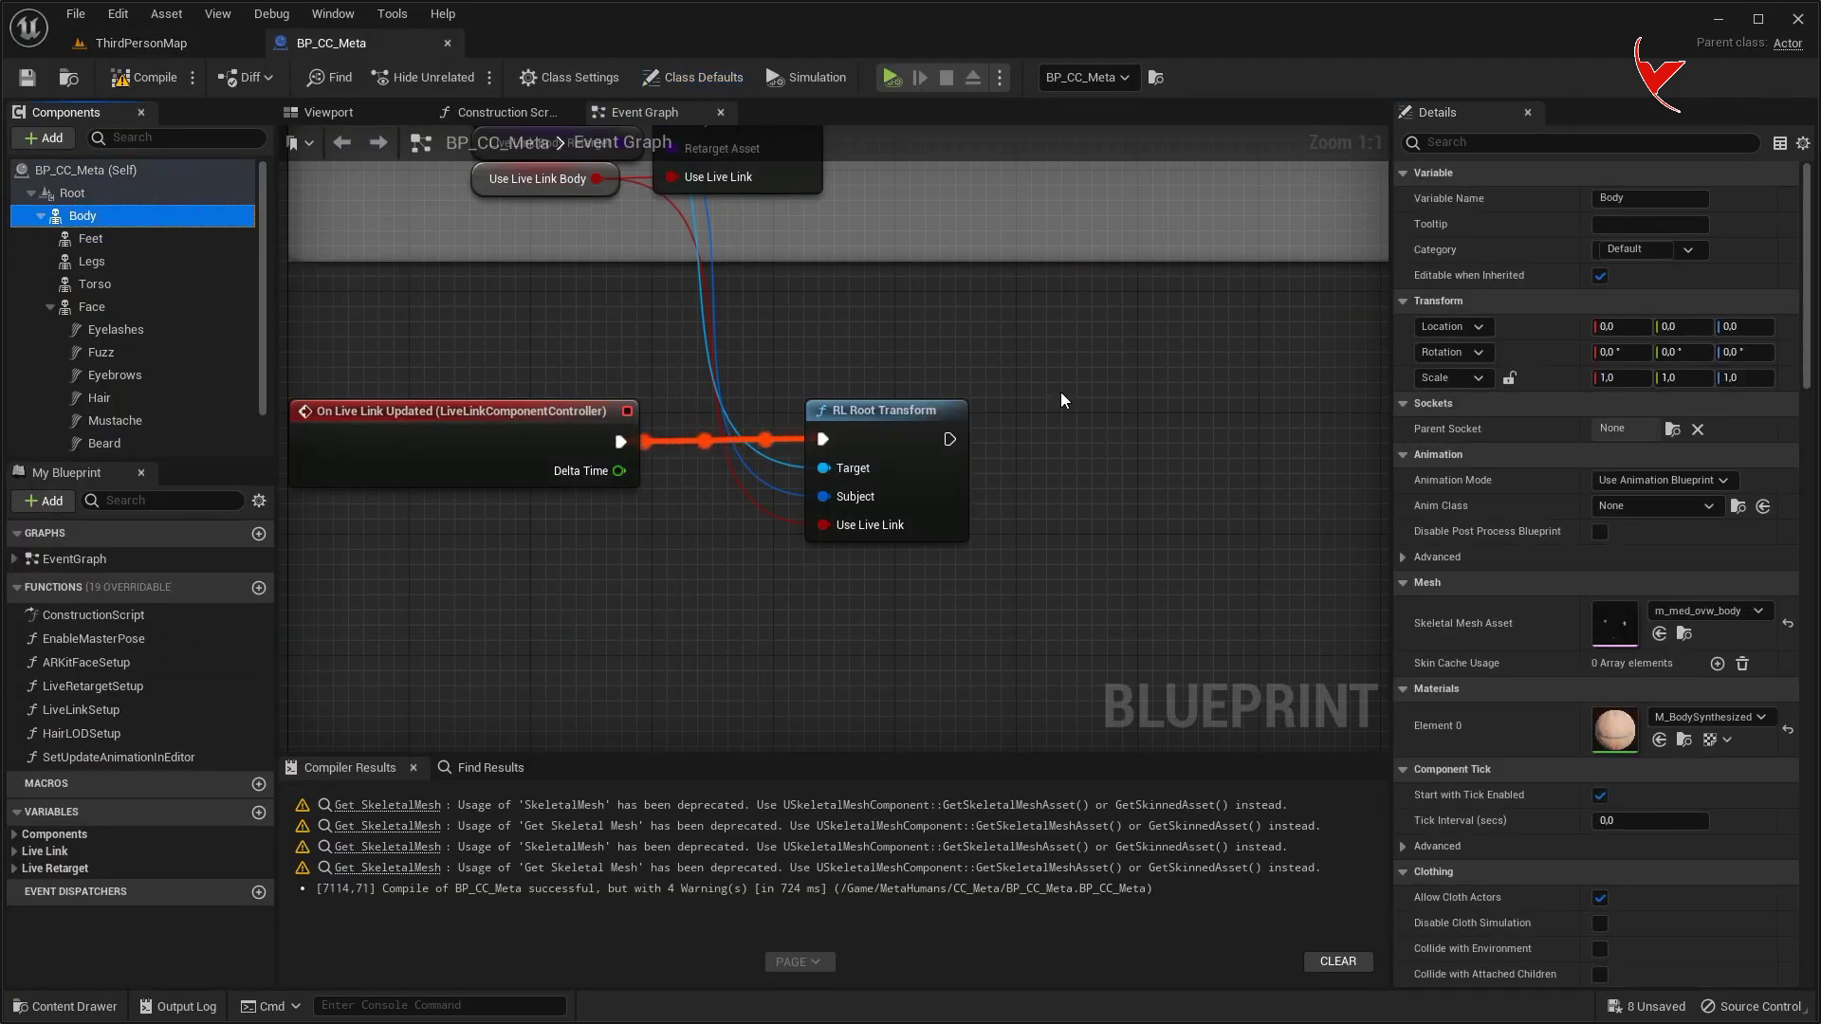
{"action": "key", "text": "ctrl+space"}
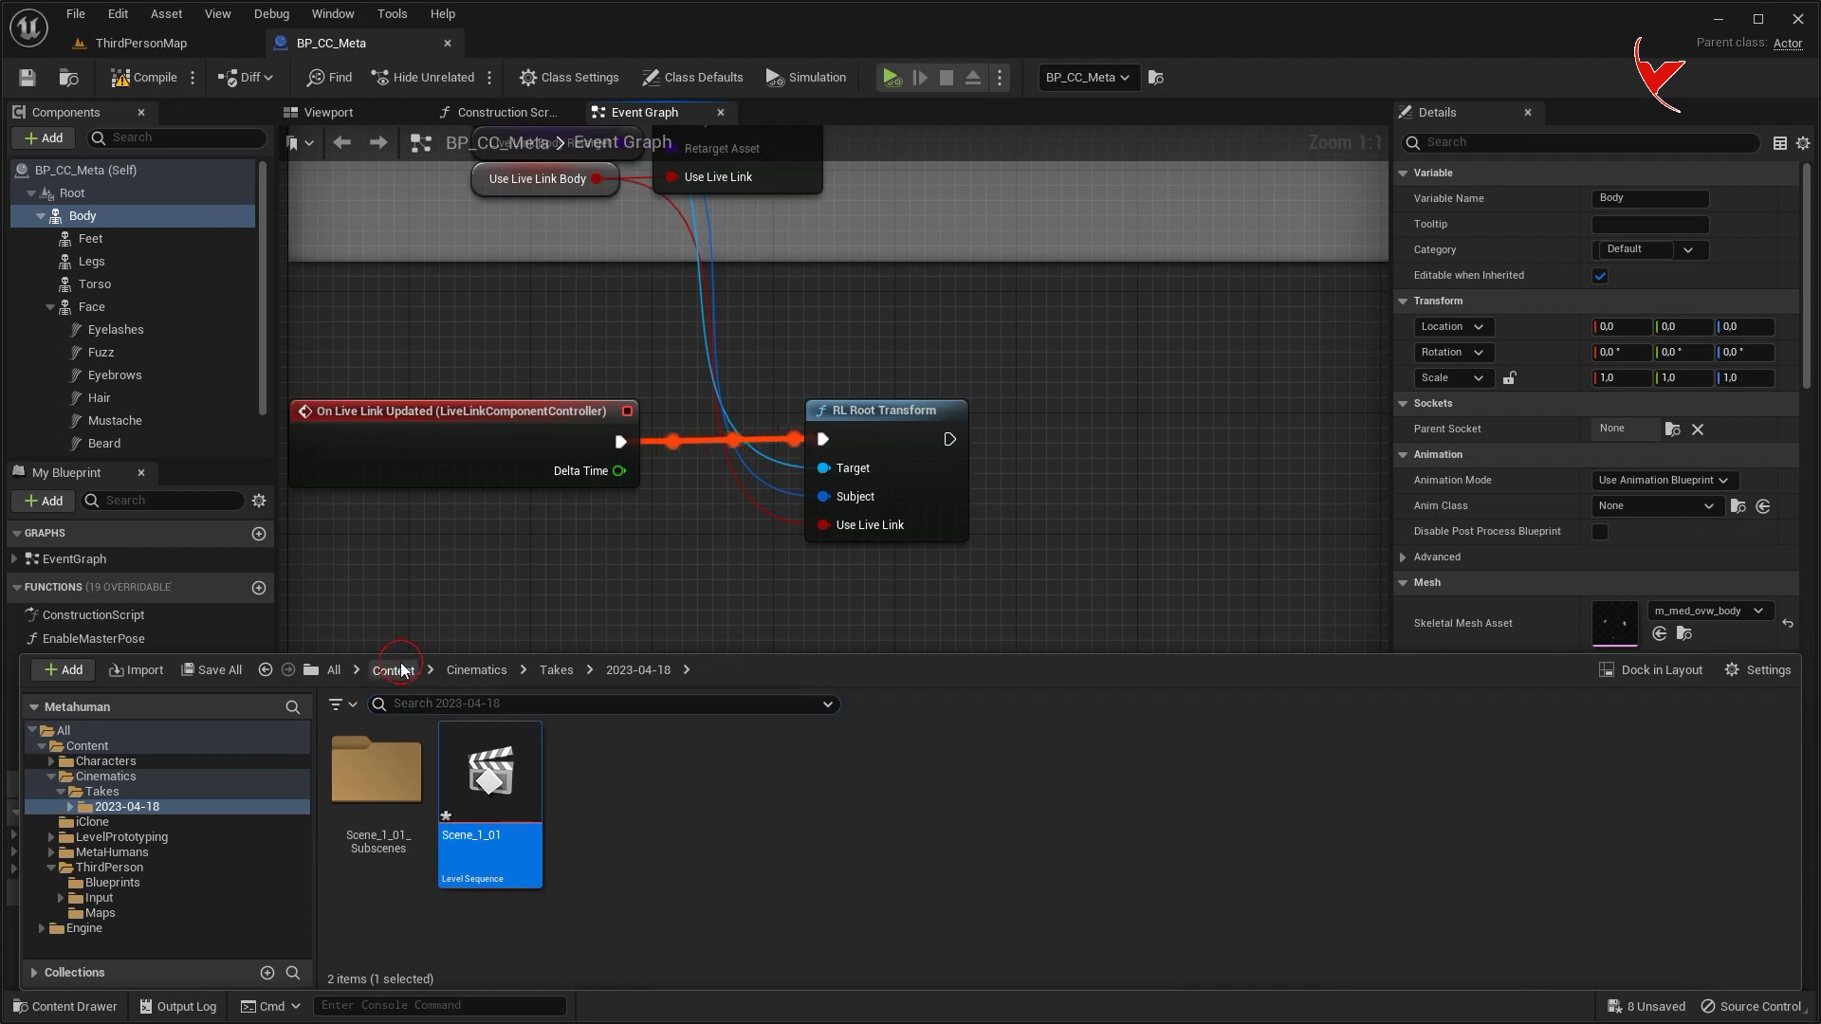
{"action": "left_click", "coordinate": [402, 669]}
{"action": "left_click", "coordinate": [1662, 480]}
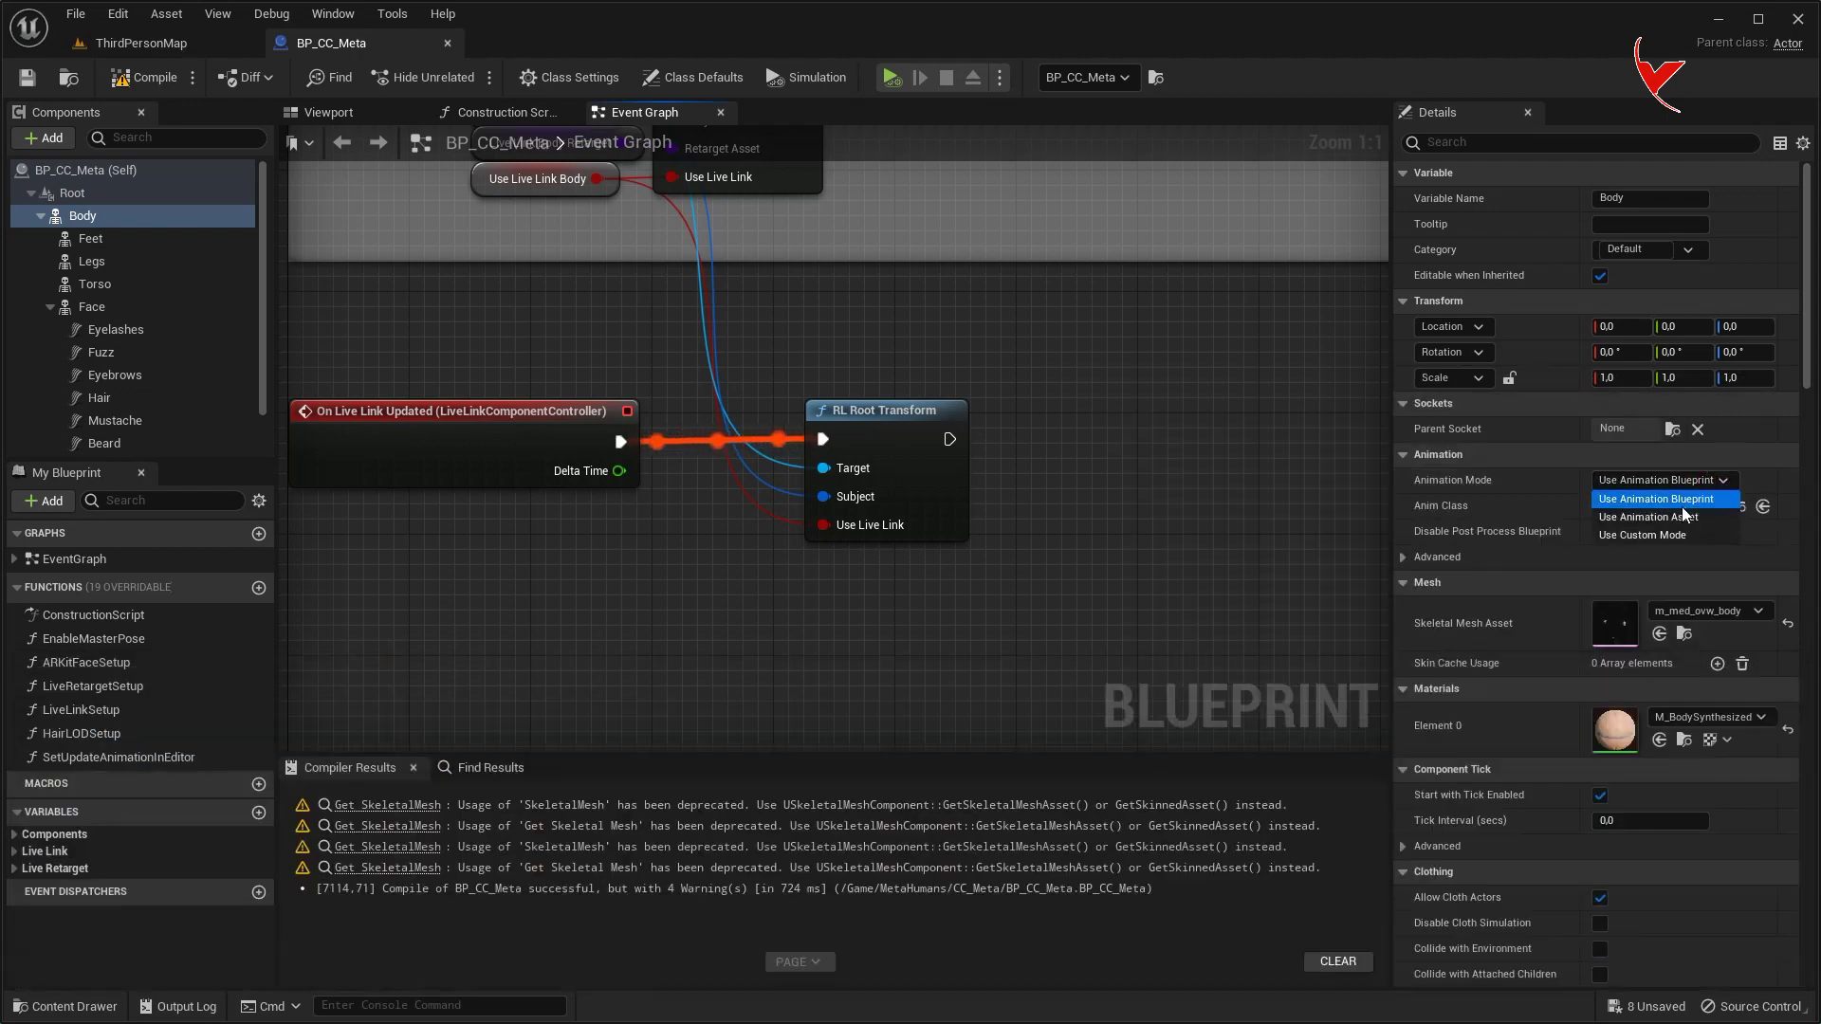
{"action": "left_click", "coordinate": [1703, 515]}
{"action": "left_click", "coordinate": [1660, 531]}
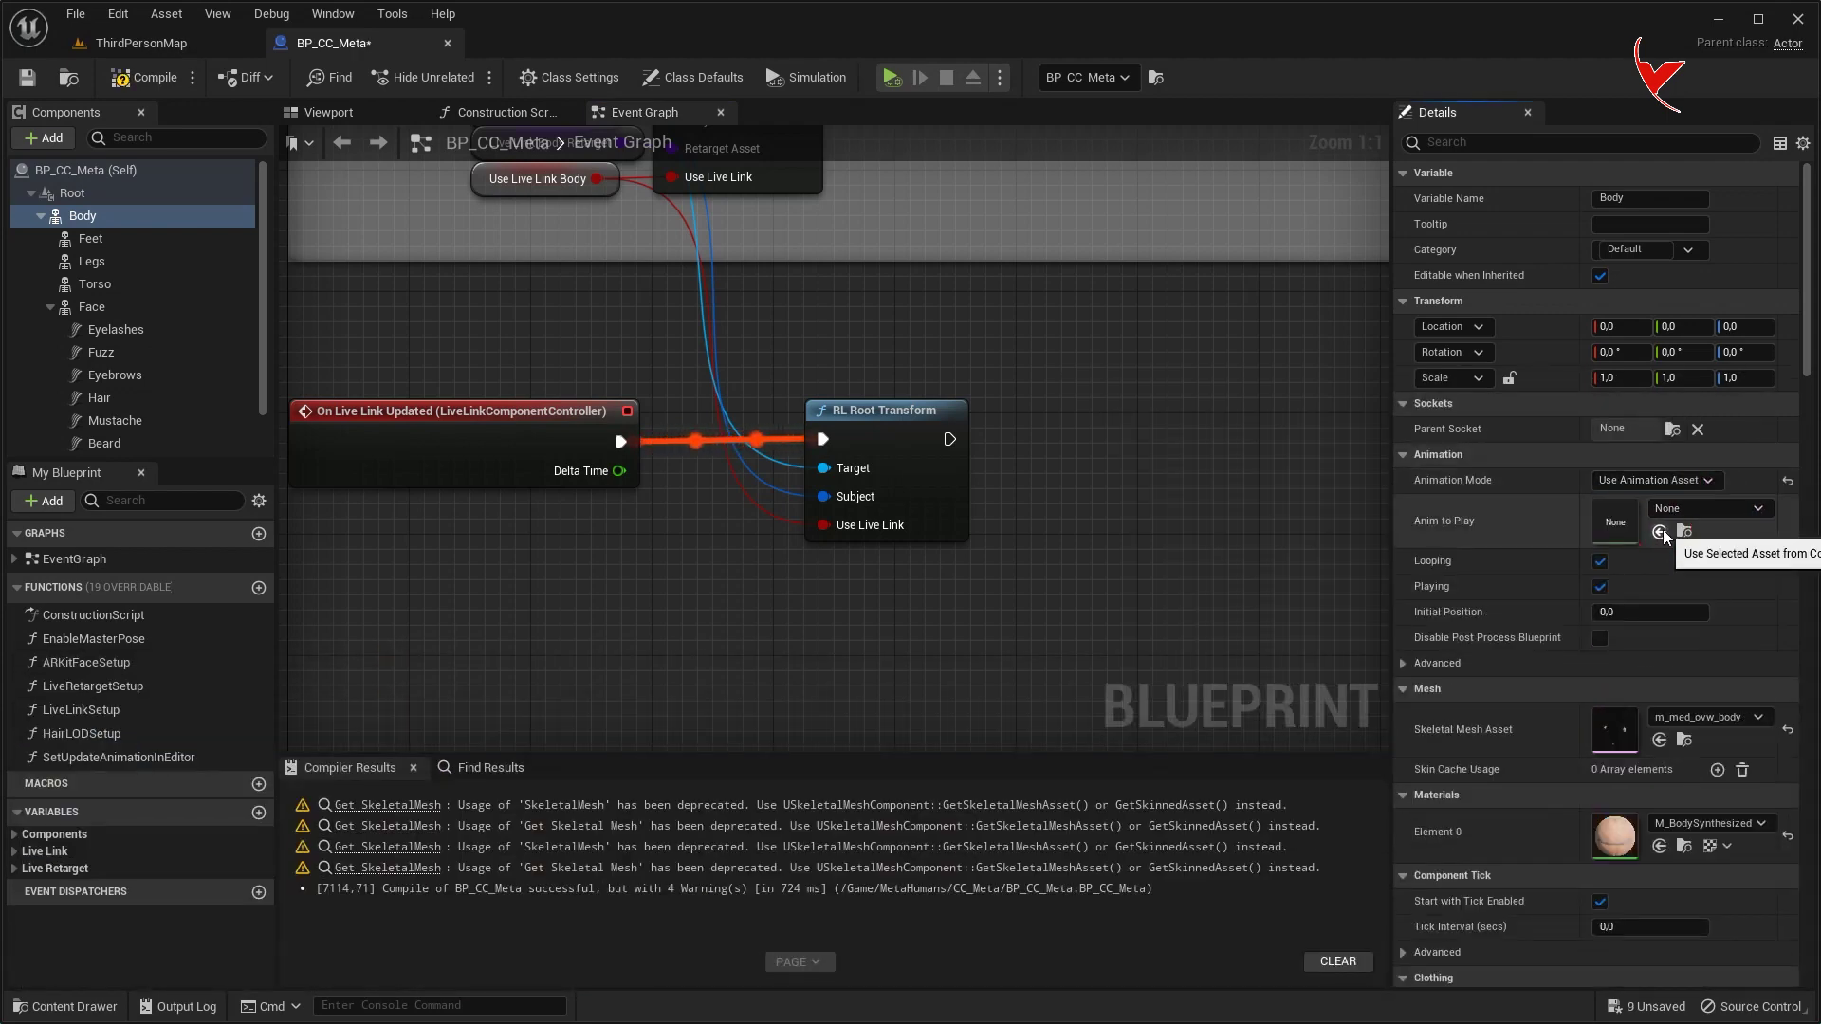
Step: Set the Face component to Use Animation Asset playing Meta_FaceAnim, then return to ThirdPersonMap
{"action": "left_click", "coordinate": [164, 313]}
{"action": "key", "text": "ctrl+space"}
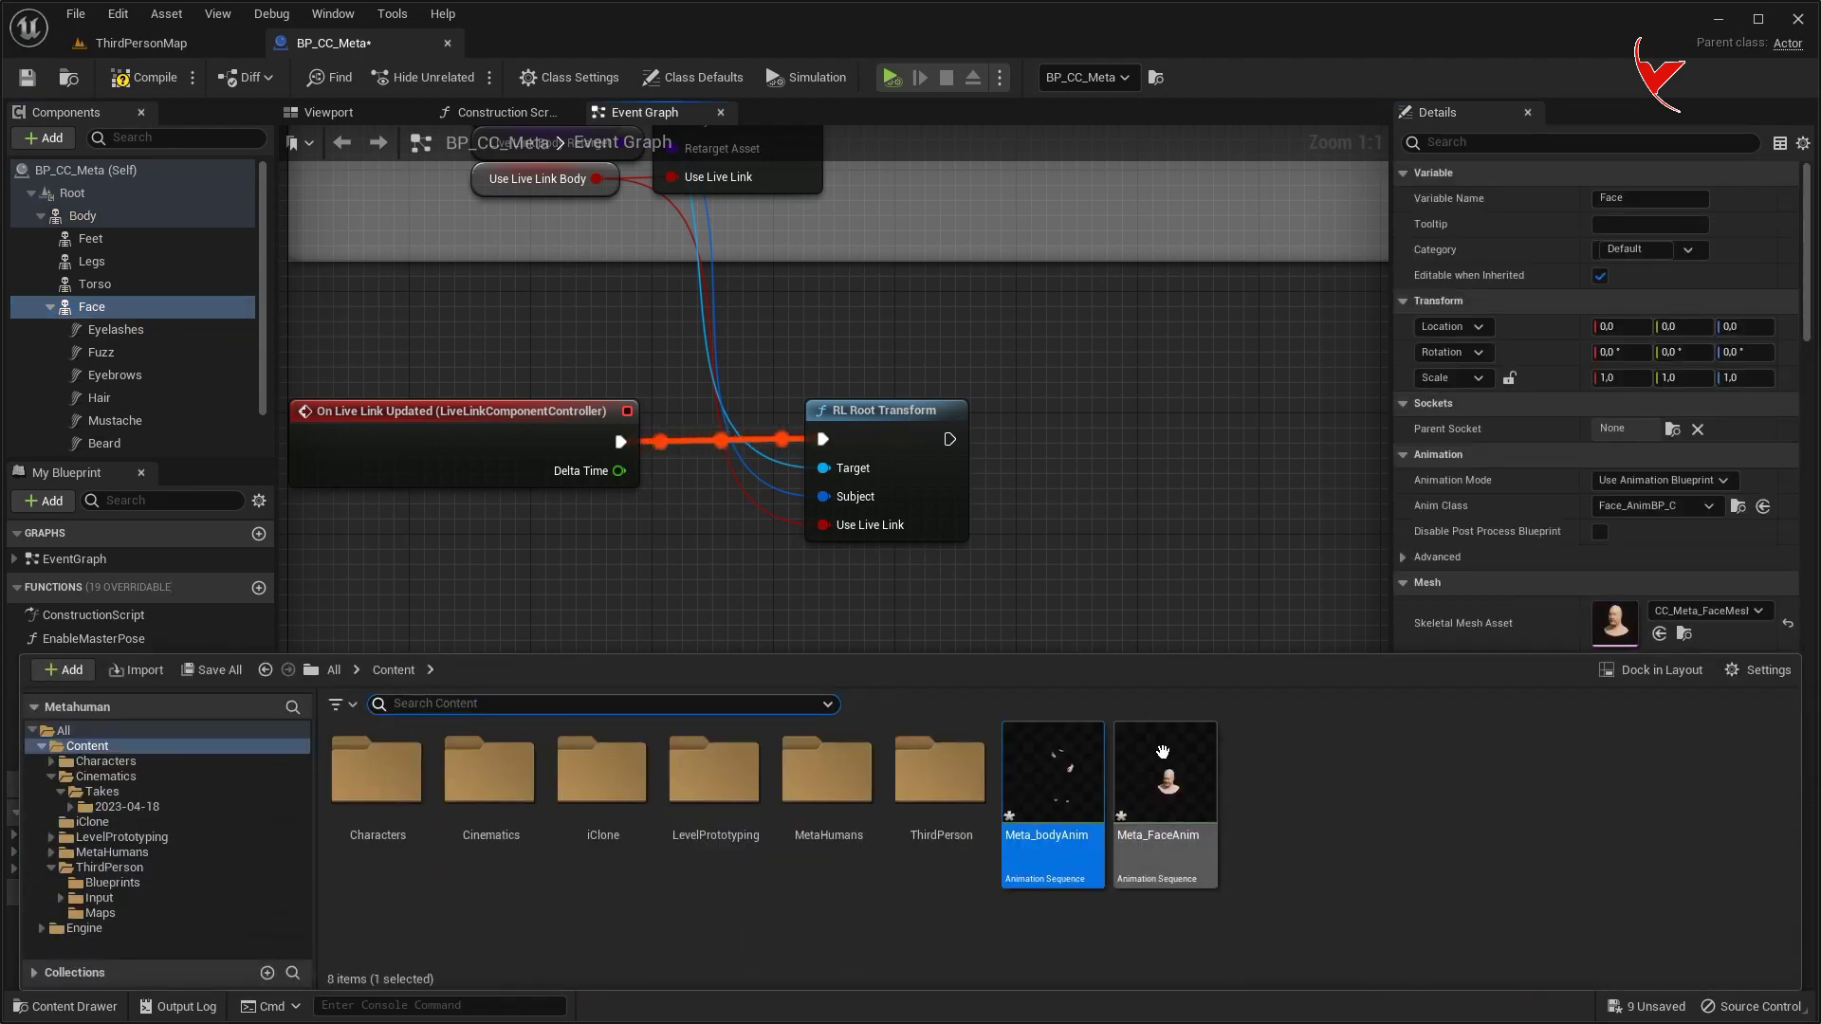
{"action": "left_click", "coordinate": [1653, 482]}
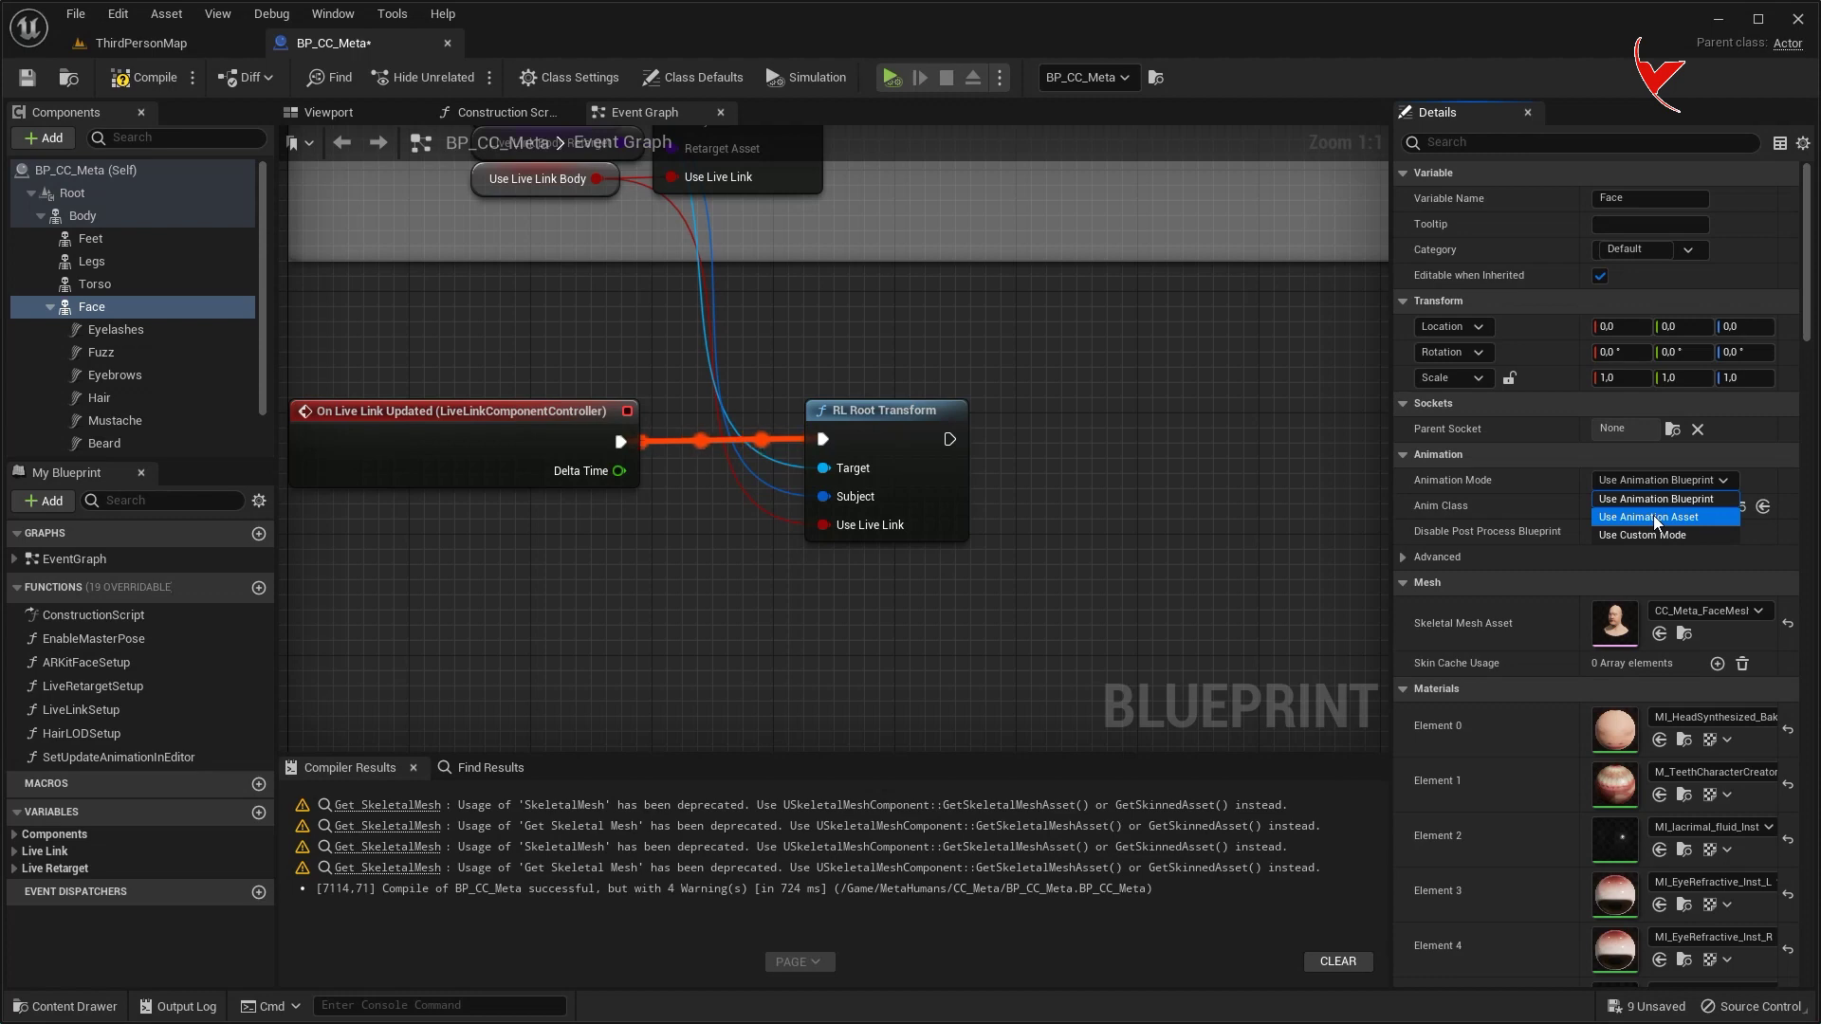
{"action": "left_click", "coordinate": [1654, 516]}
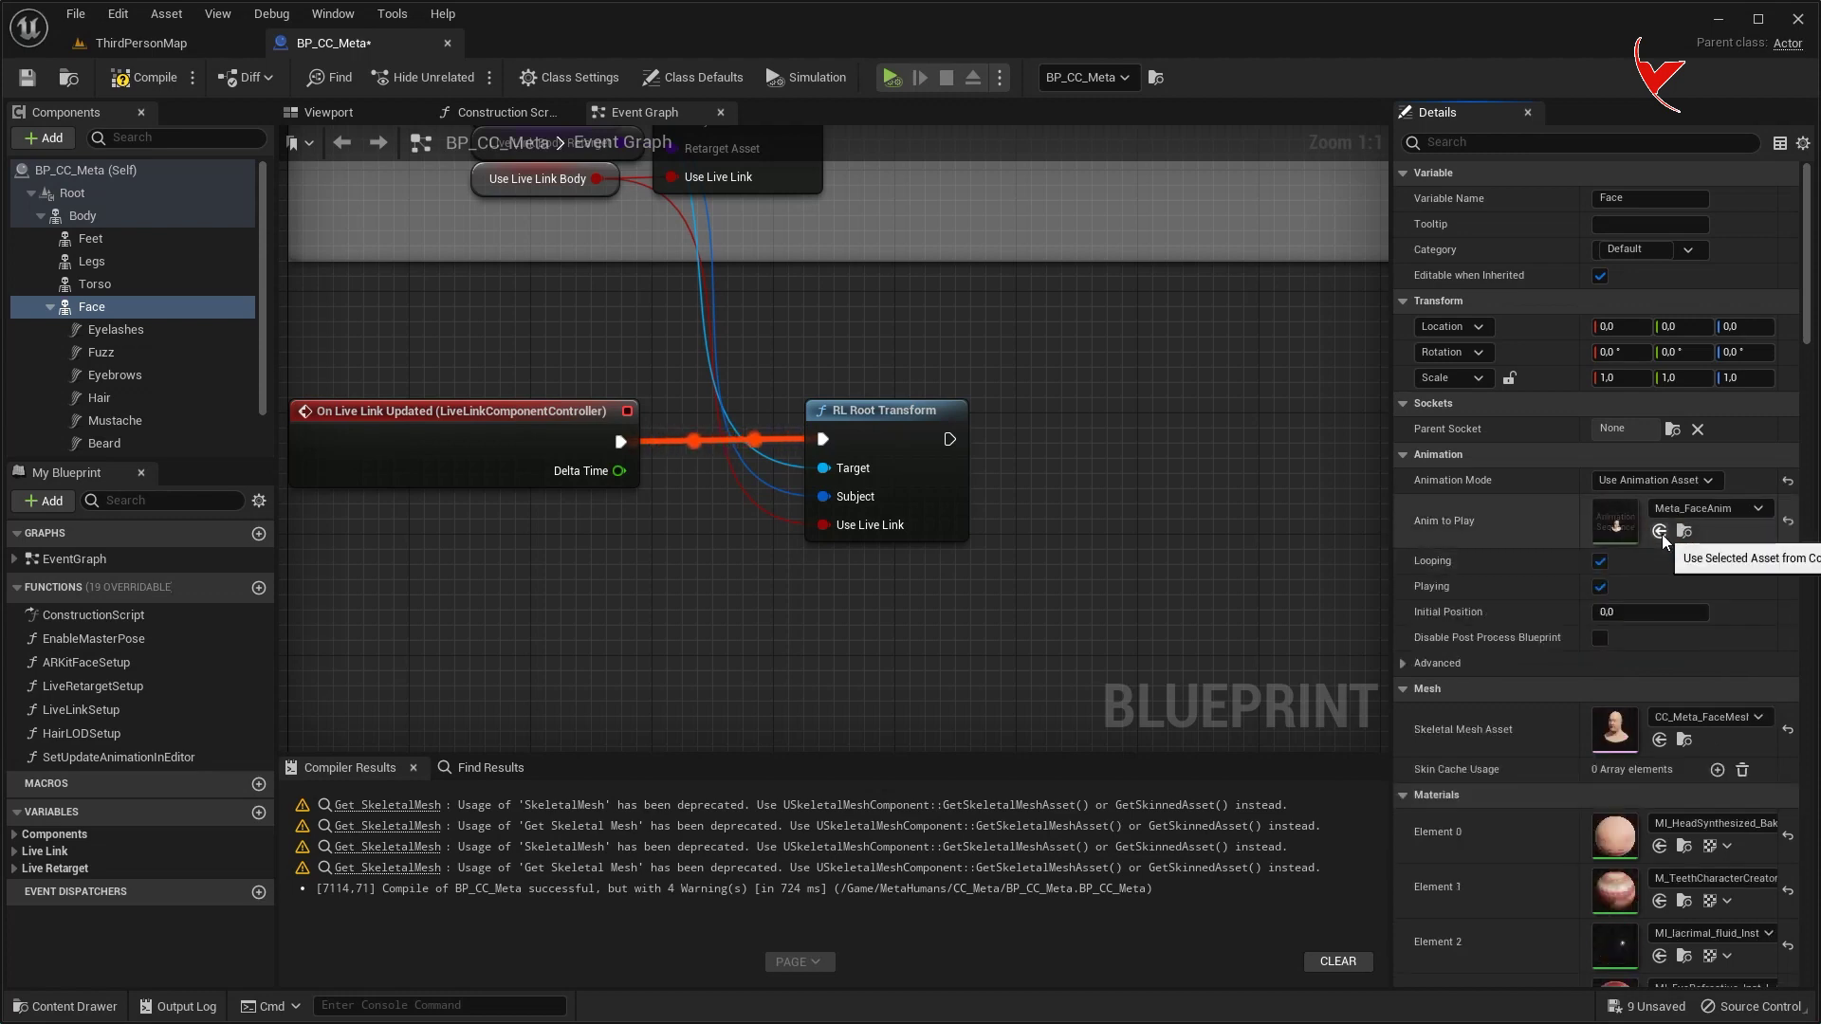
{"action": "left_click", "coordinate": [1659, 531]}
{"action": "left_click", "coordinate": [196, 43]}
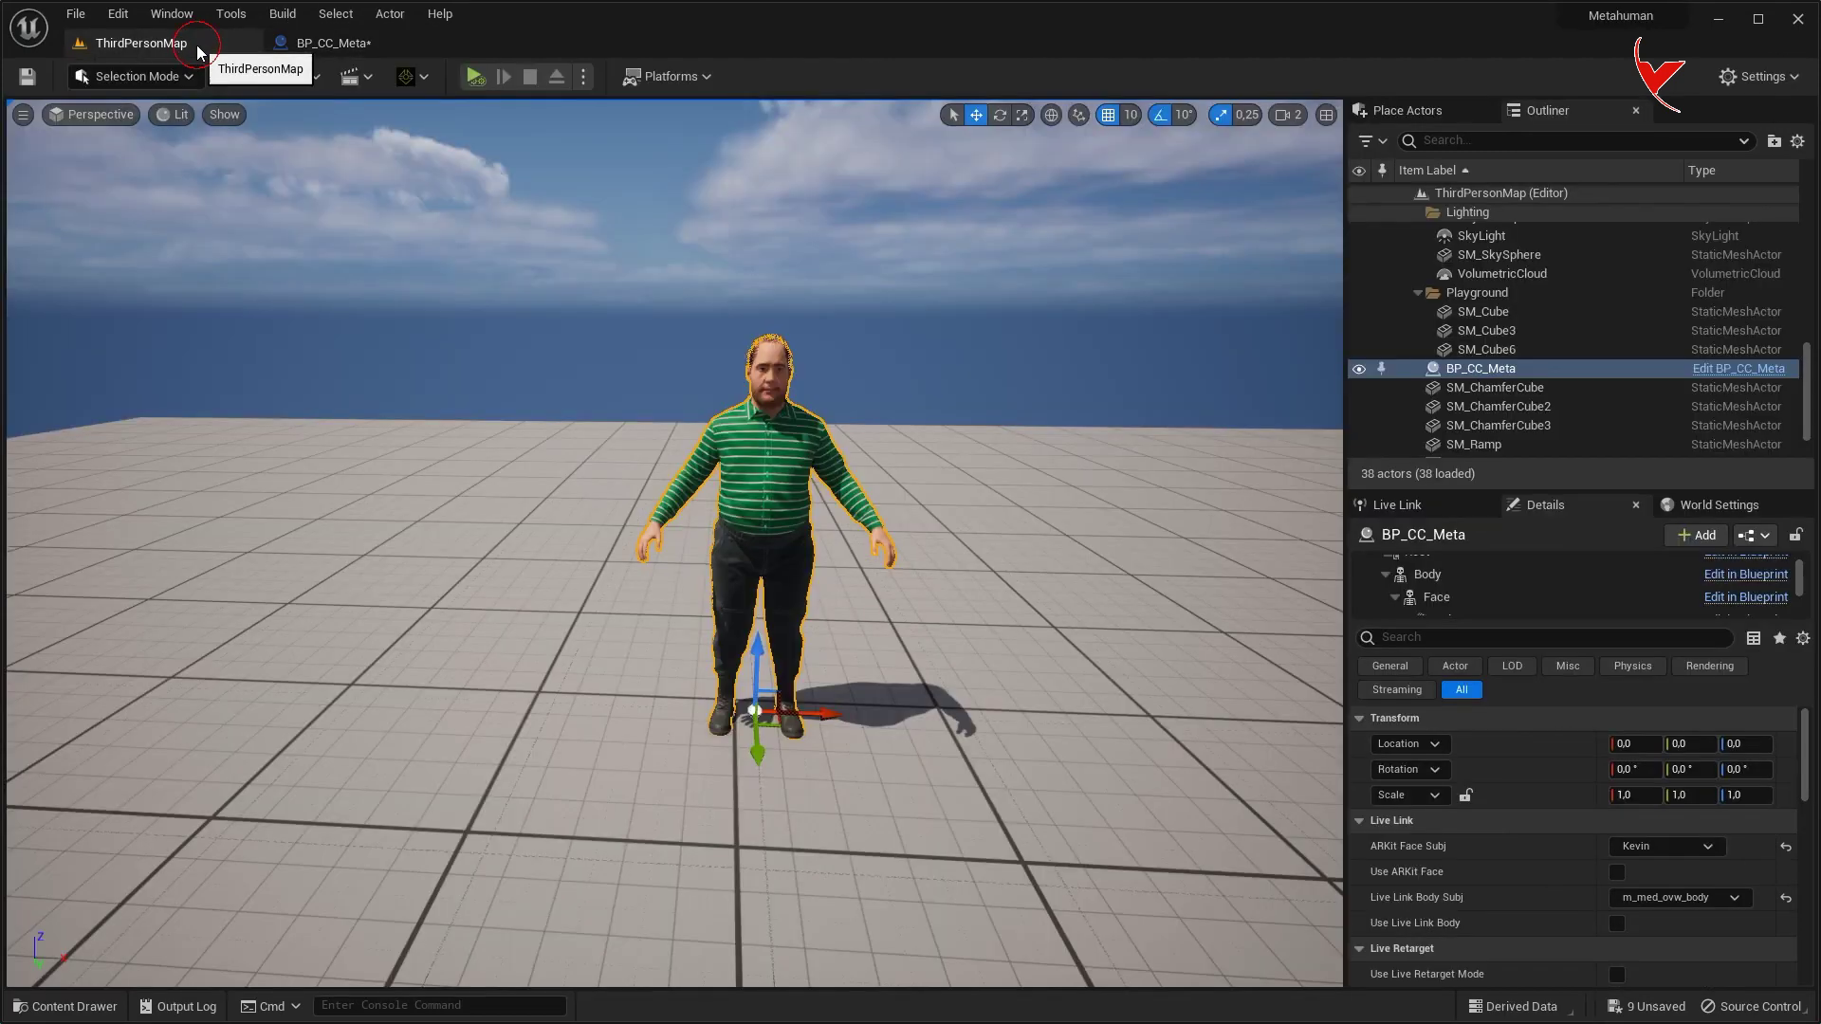
Step: Play the level in the editor, run the character toward the platforms, then stop
{"action": "left_click", "coordinate": [484, 78]}
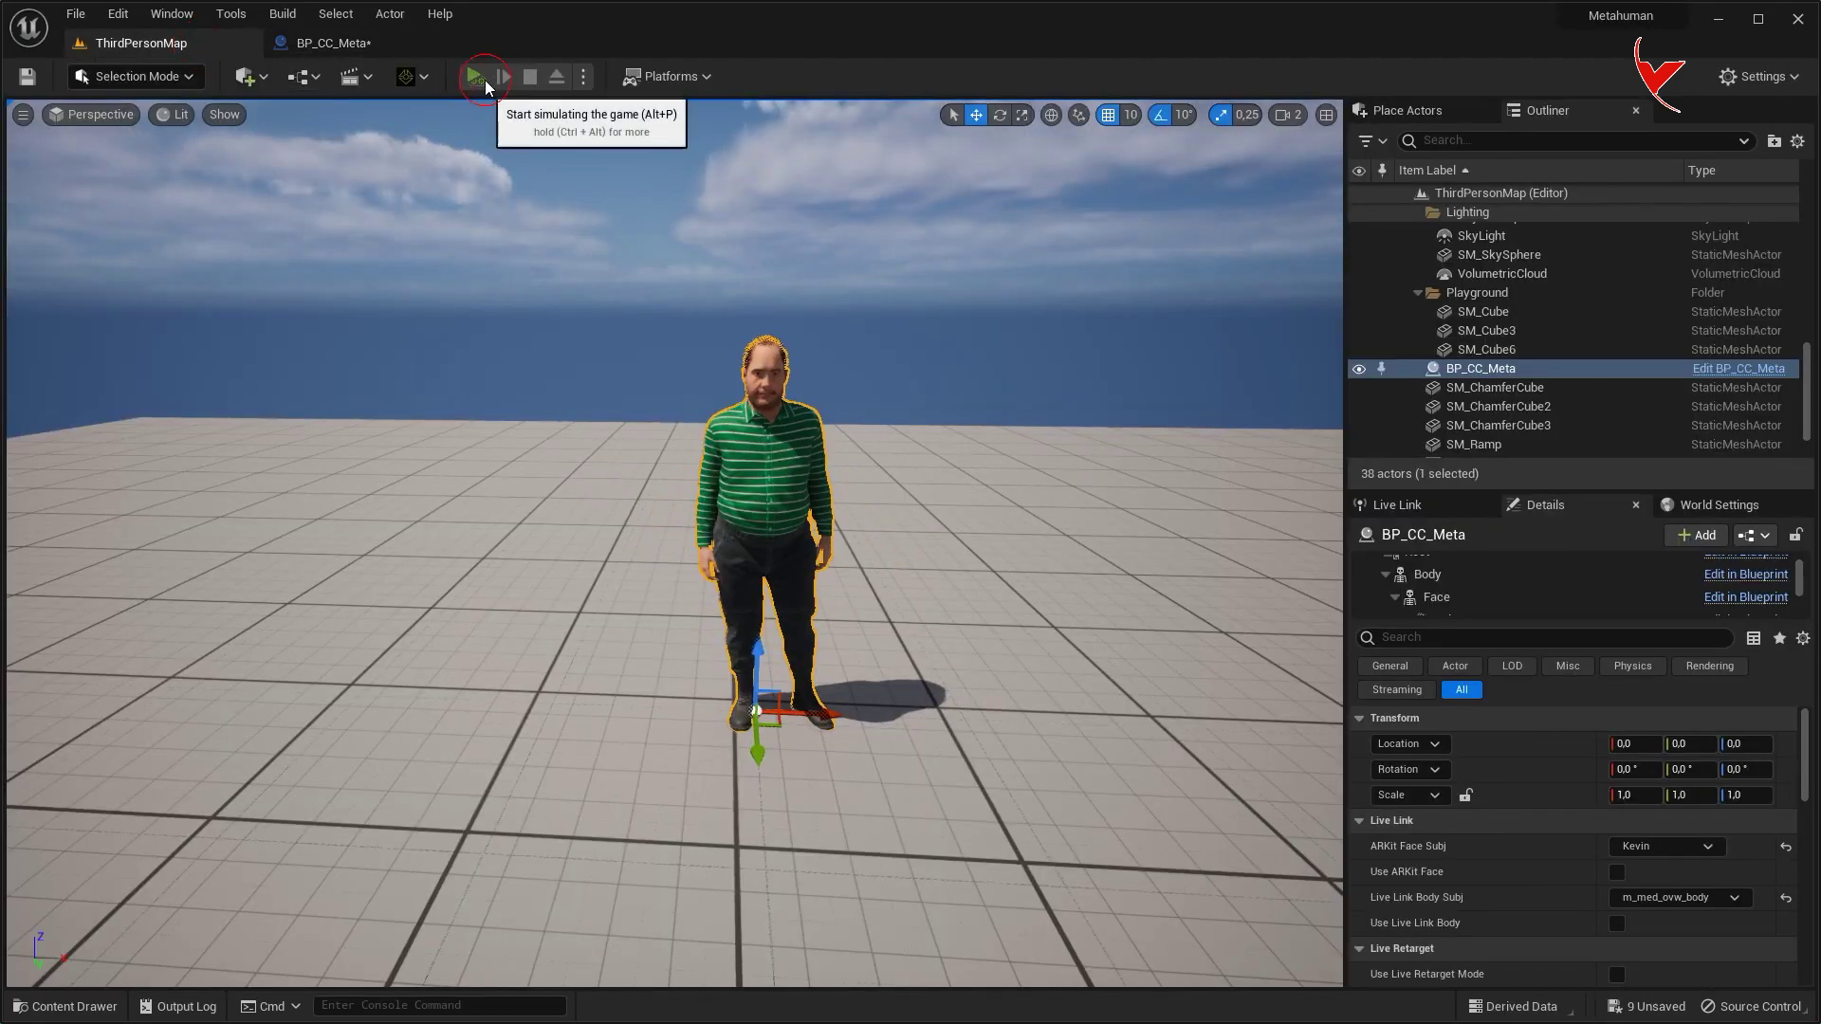
{"action": "left_click", "coordinate": [712, 186]}
{"action": "left_click_drag", "start_coordinate": [711, 186], "coordinate": [749, 228]}
{"action": "right_click_drag", "start_coordinate": [749, 227], "coordinate": [700, 193]}
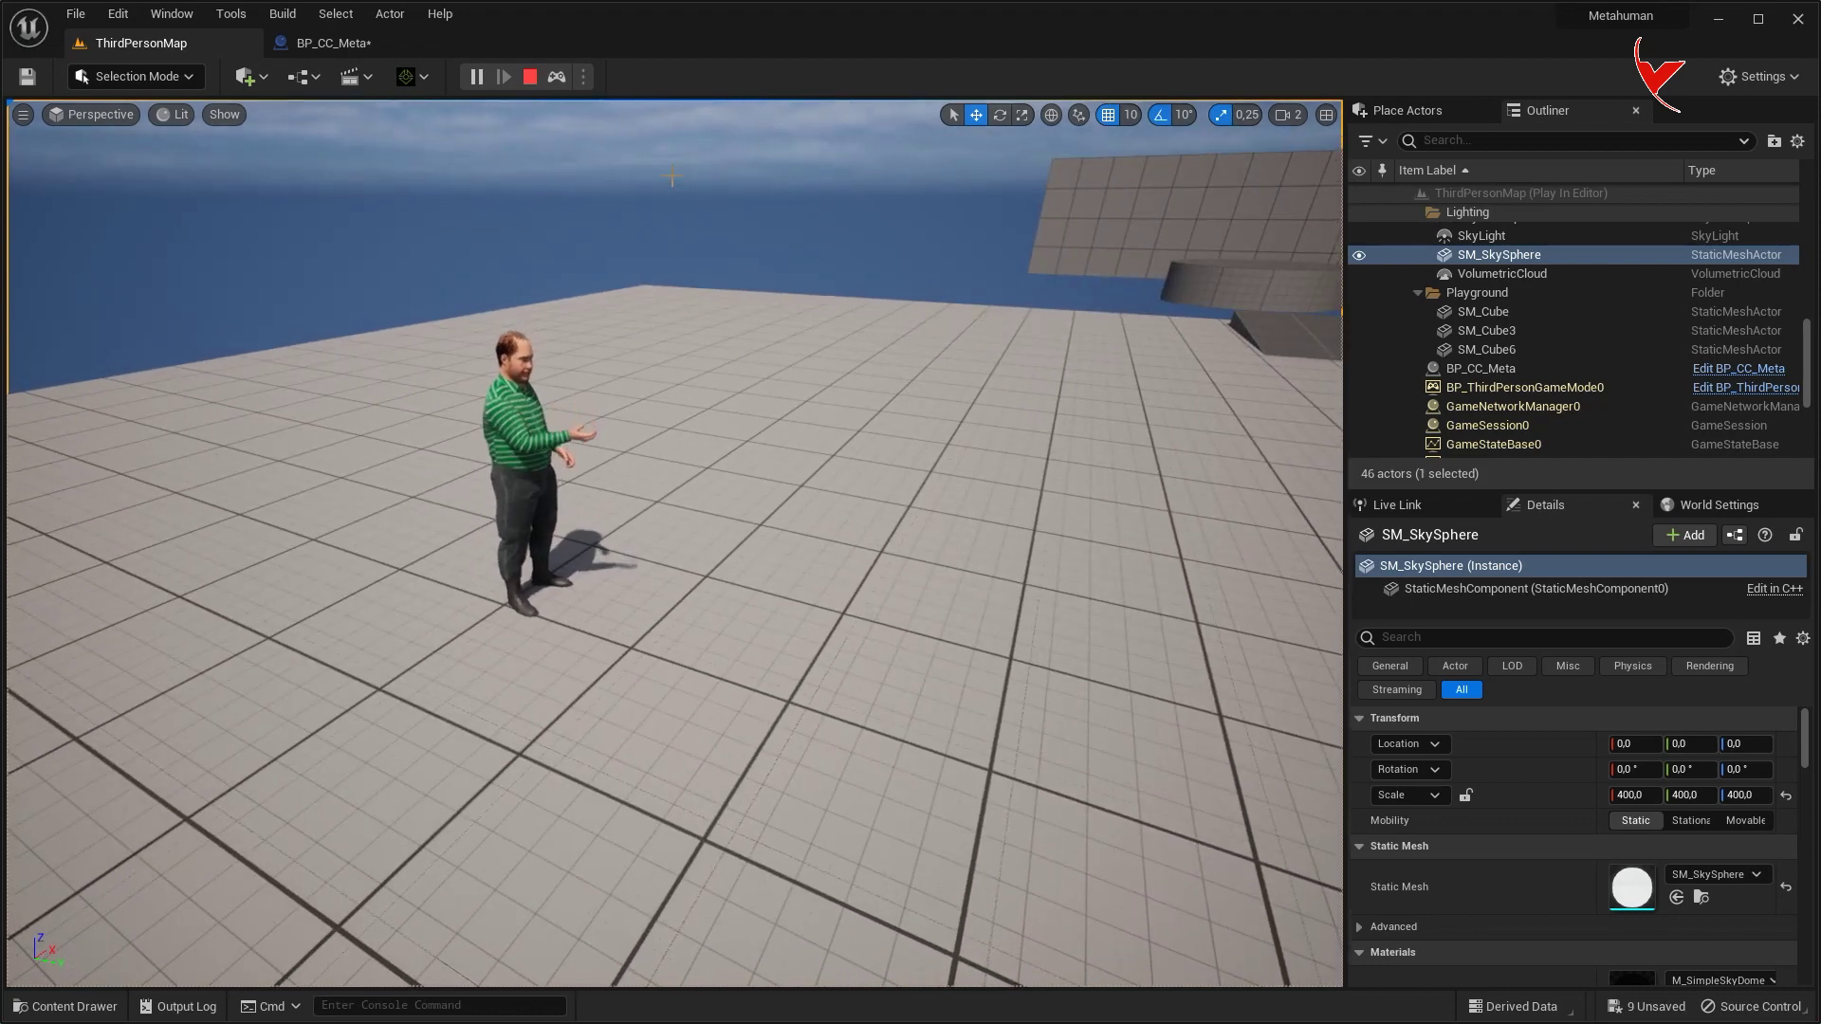
{"action": "key", "text": "d"}
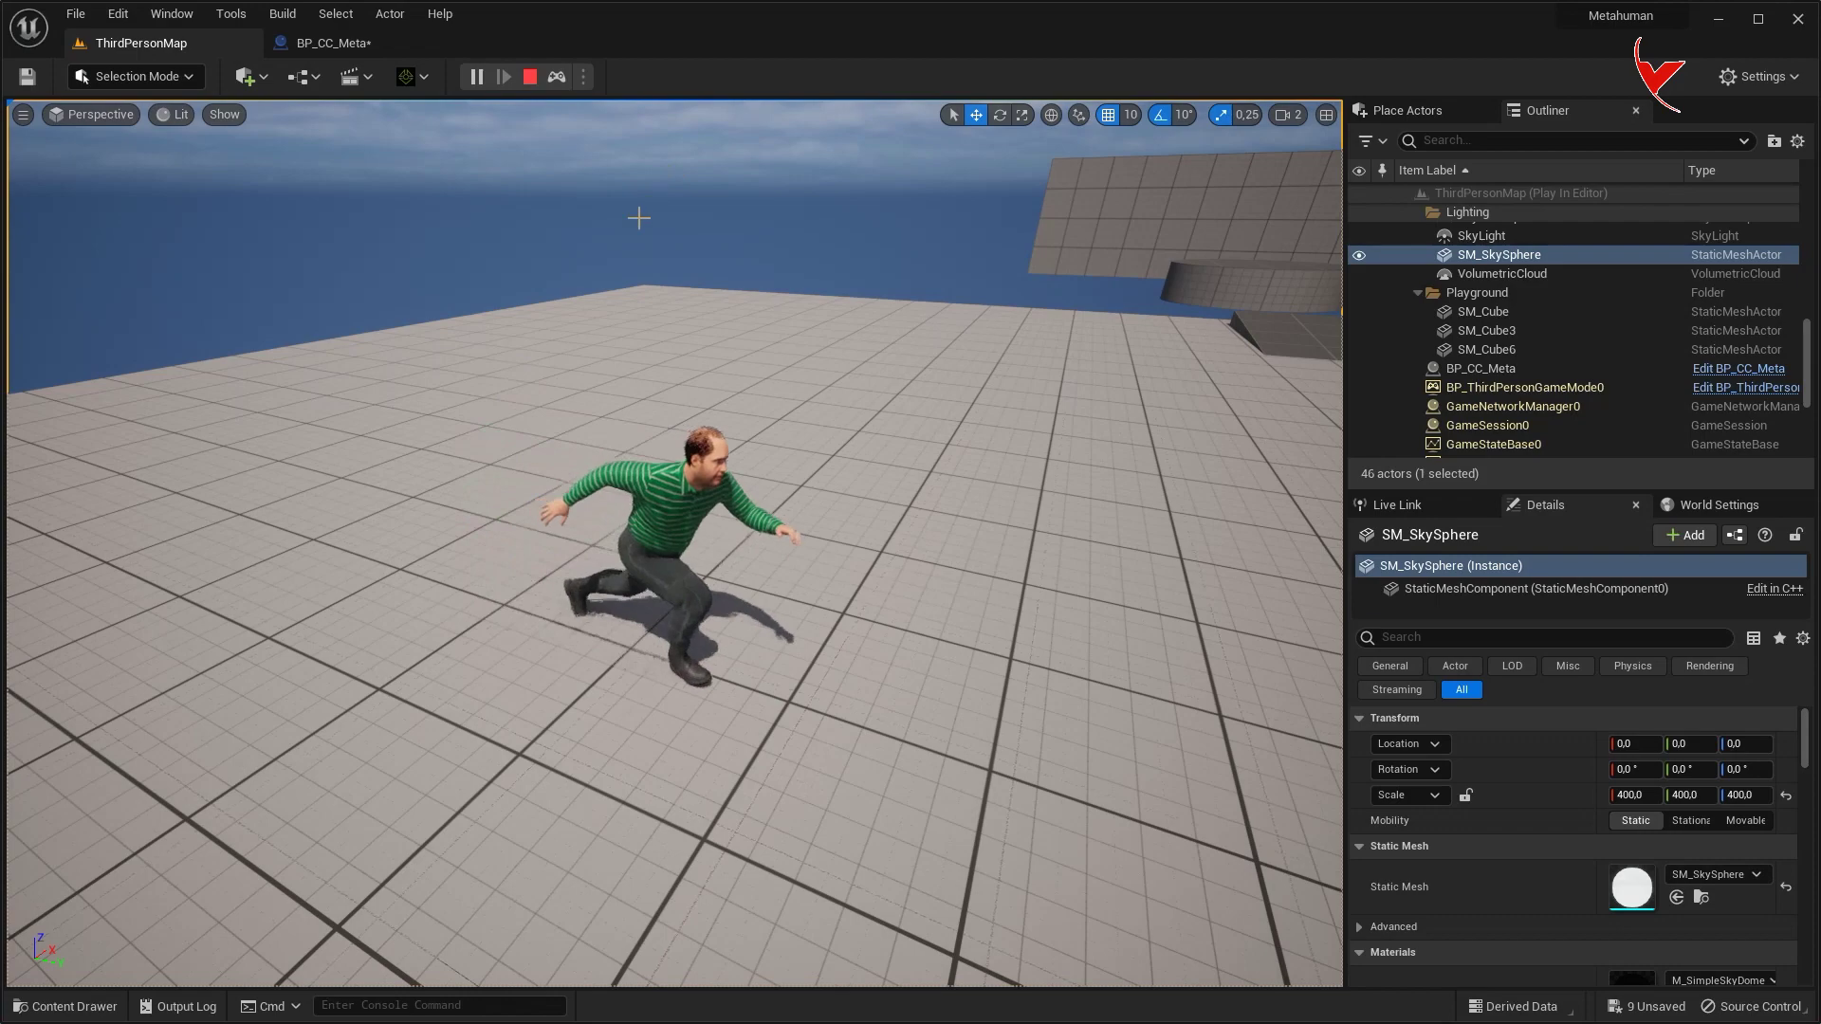
{"action": "right_click_drag", "start_coordinate": [638, 211], "coordinate": [662, 235]}
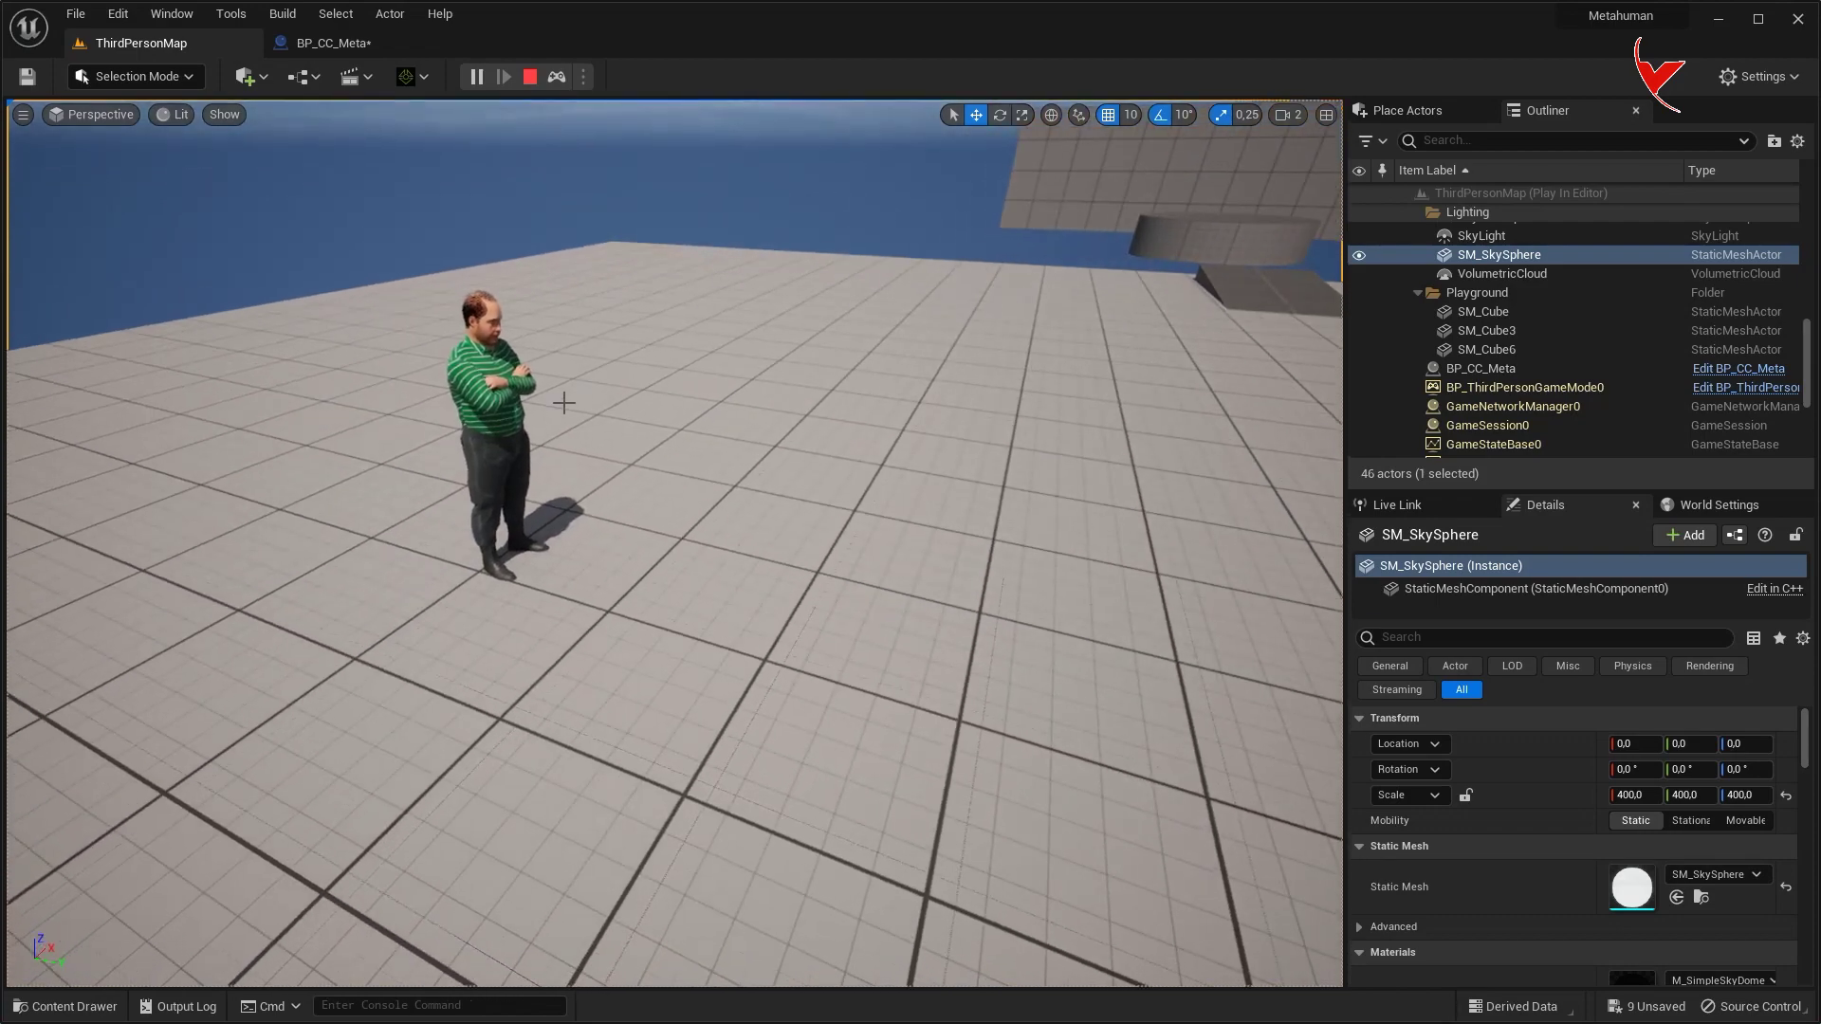
{"action": "left_click", "coordinate": [531, 76]}
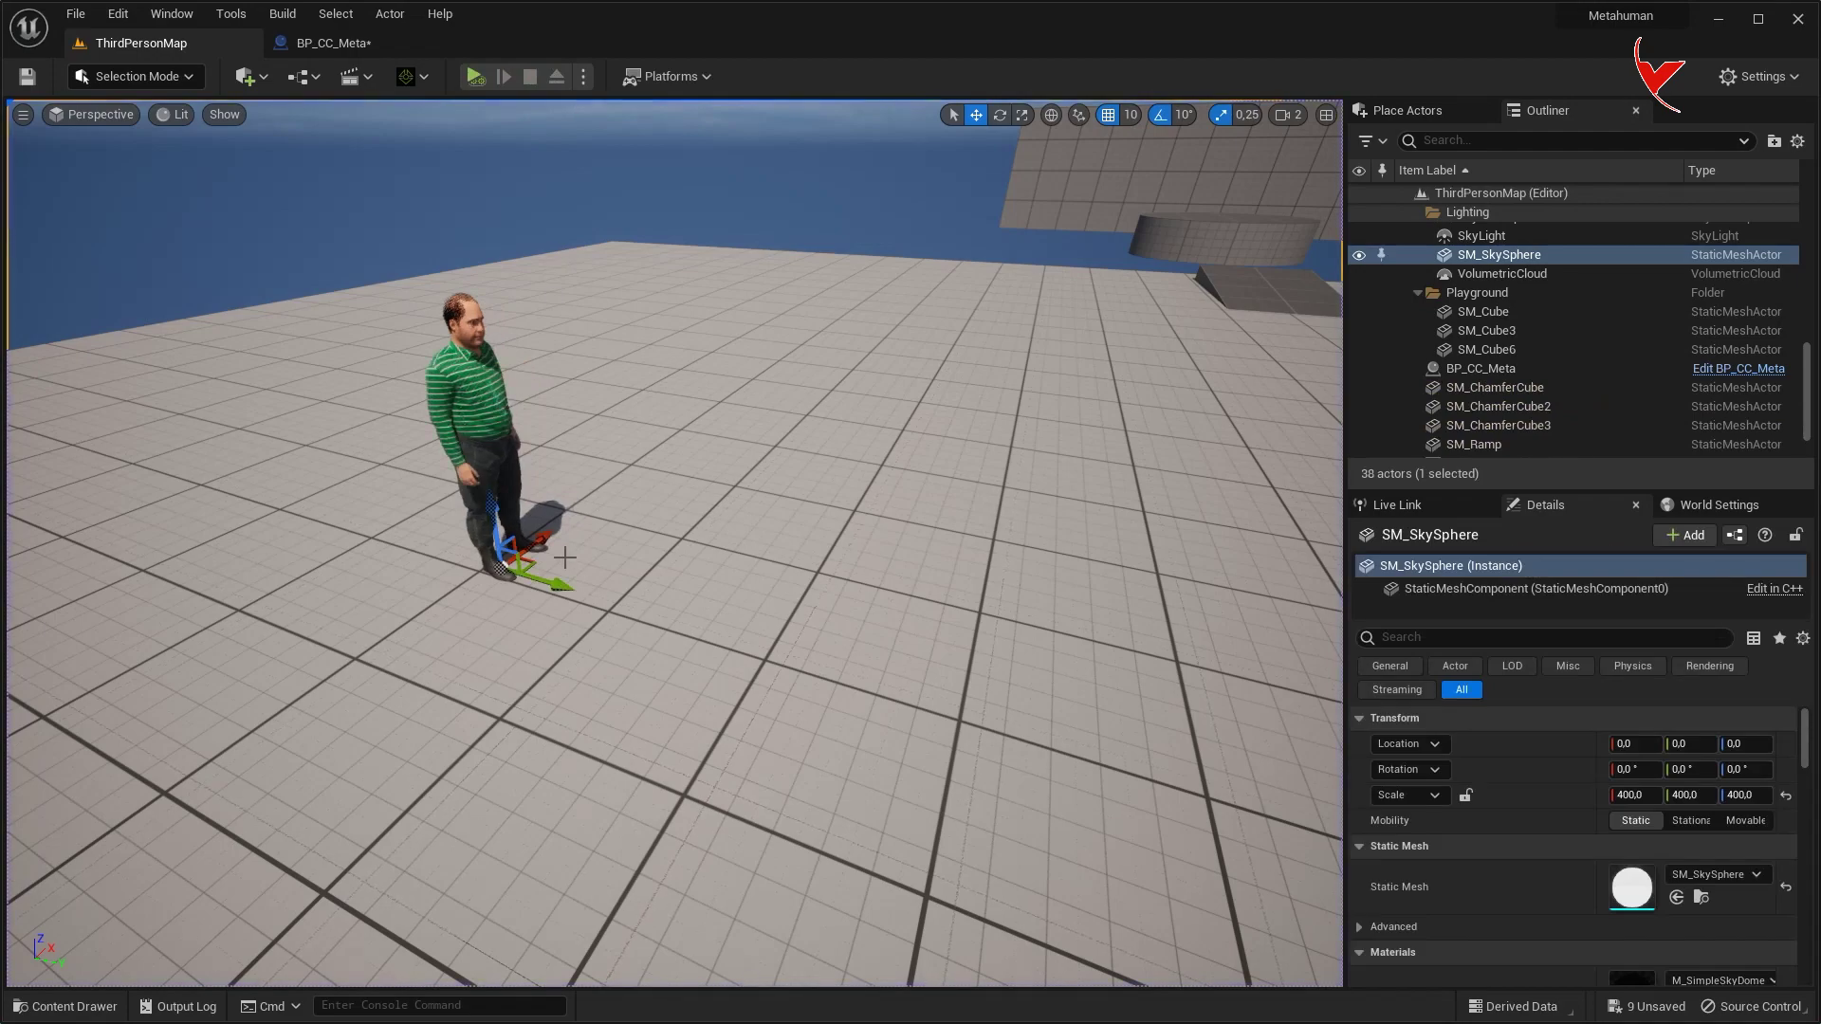
Step: Move BP_CC_Meta to 1390, 920, 0 and frame it in the view
{"action": "right_click_drag", "start_coordinate": [487, 576], "coordinate": [487, 576]}
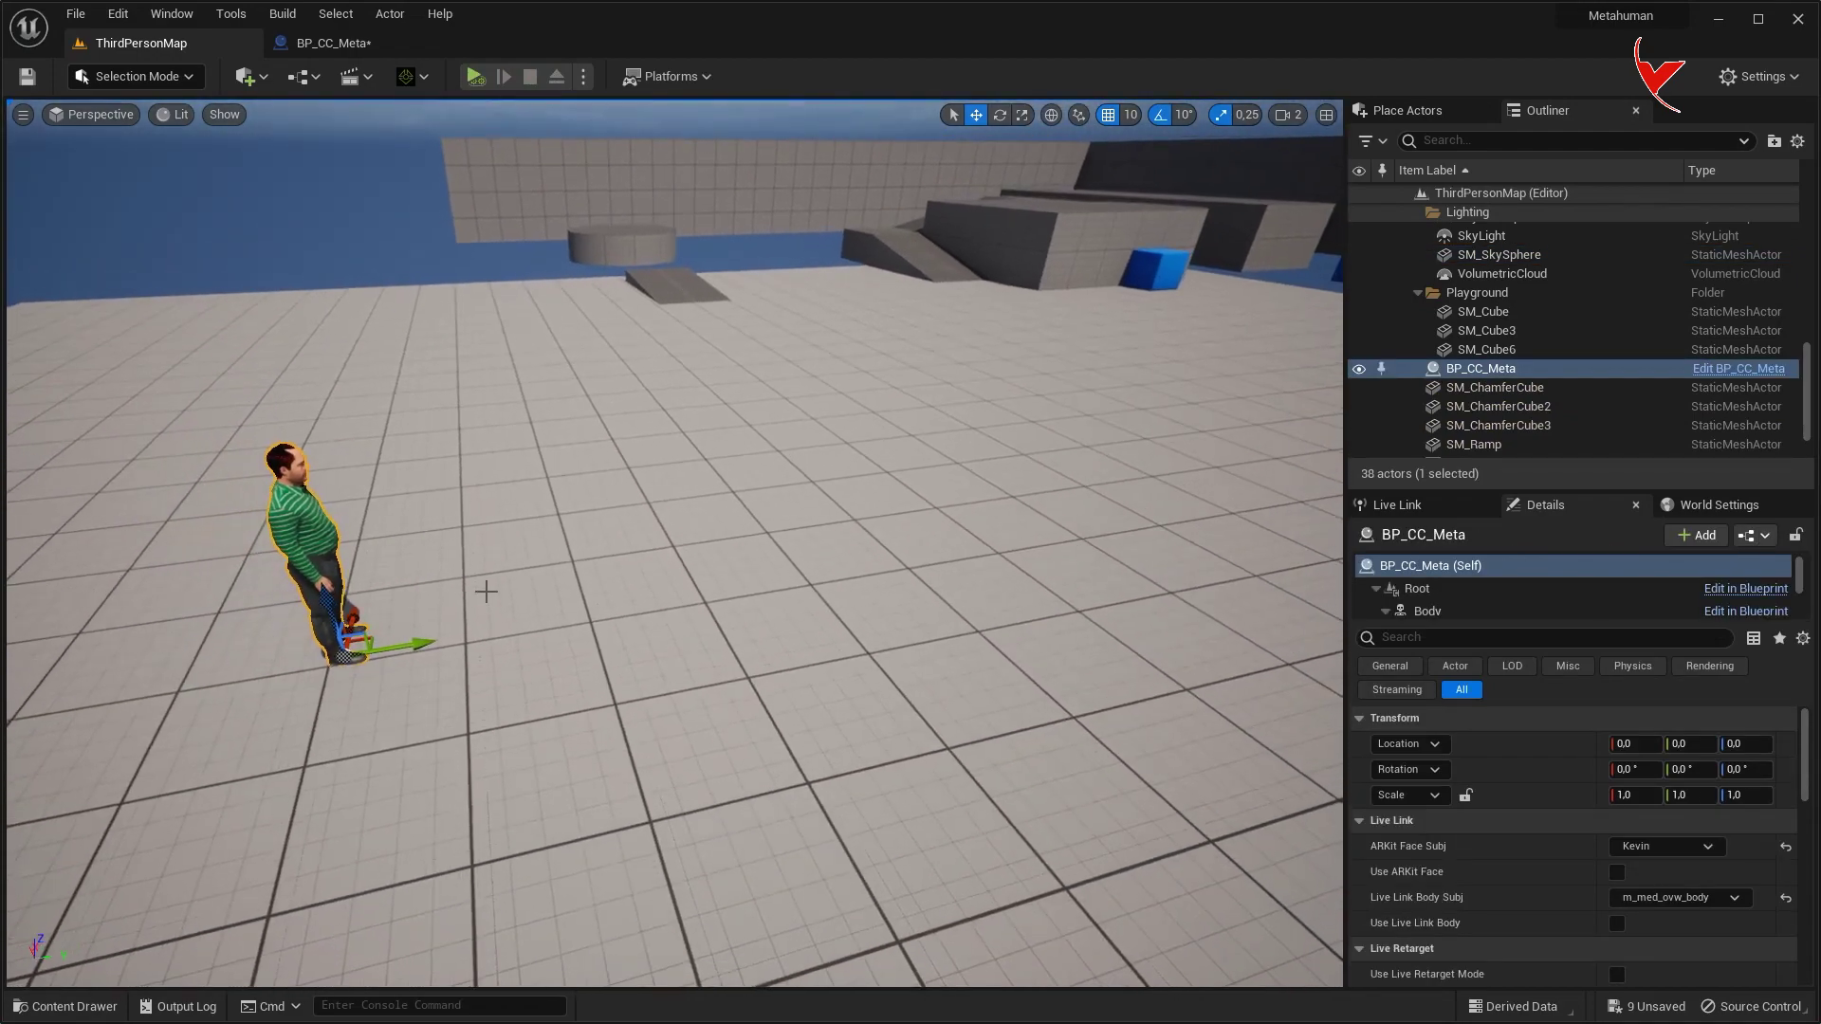
{"action": "mouse_move", "coordinate": [429, 642]}
{"action": "left_mouse_down"}
{"action": "mouse_move", "coordinate": [1333, 567]}
{"action": "mouse_move", "coordinate": [926, 300]}
{"action": "mouse_move", "coordinate": [799, 287]}
{"action": "left_mouse_up"}
{"action": "key", "text": "f"}
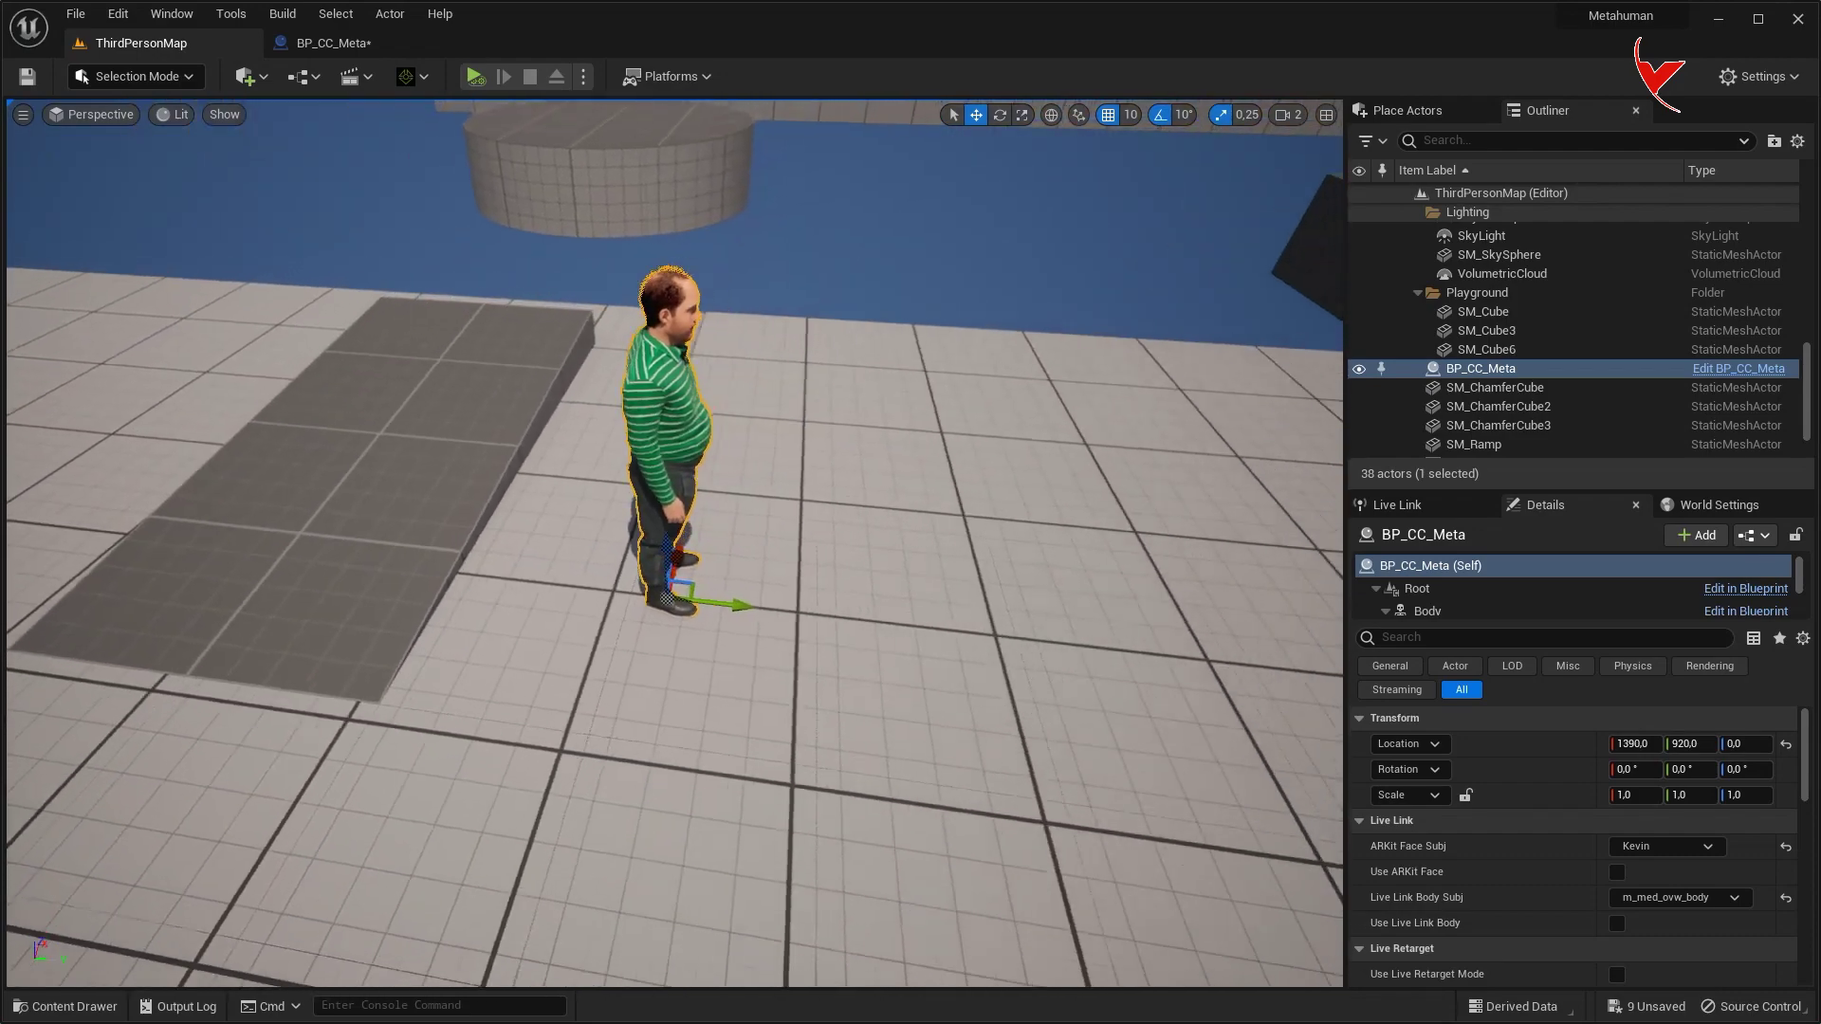
Step: Play the level again and make the character jump to see the baked animation
{"action": "left_click", "coordinate": [474, 76]}
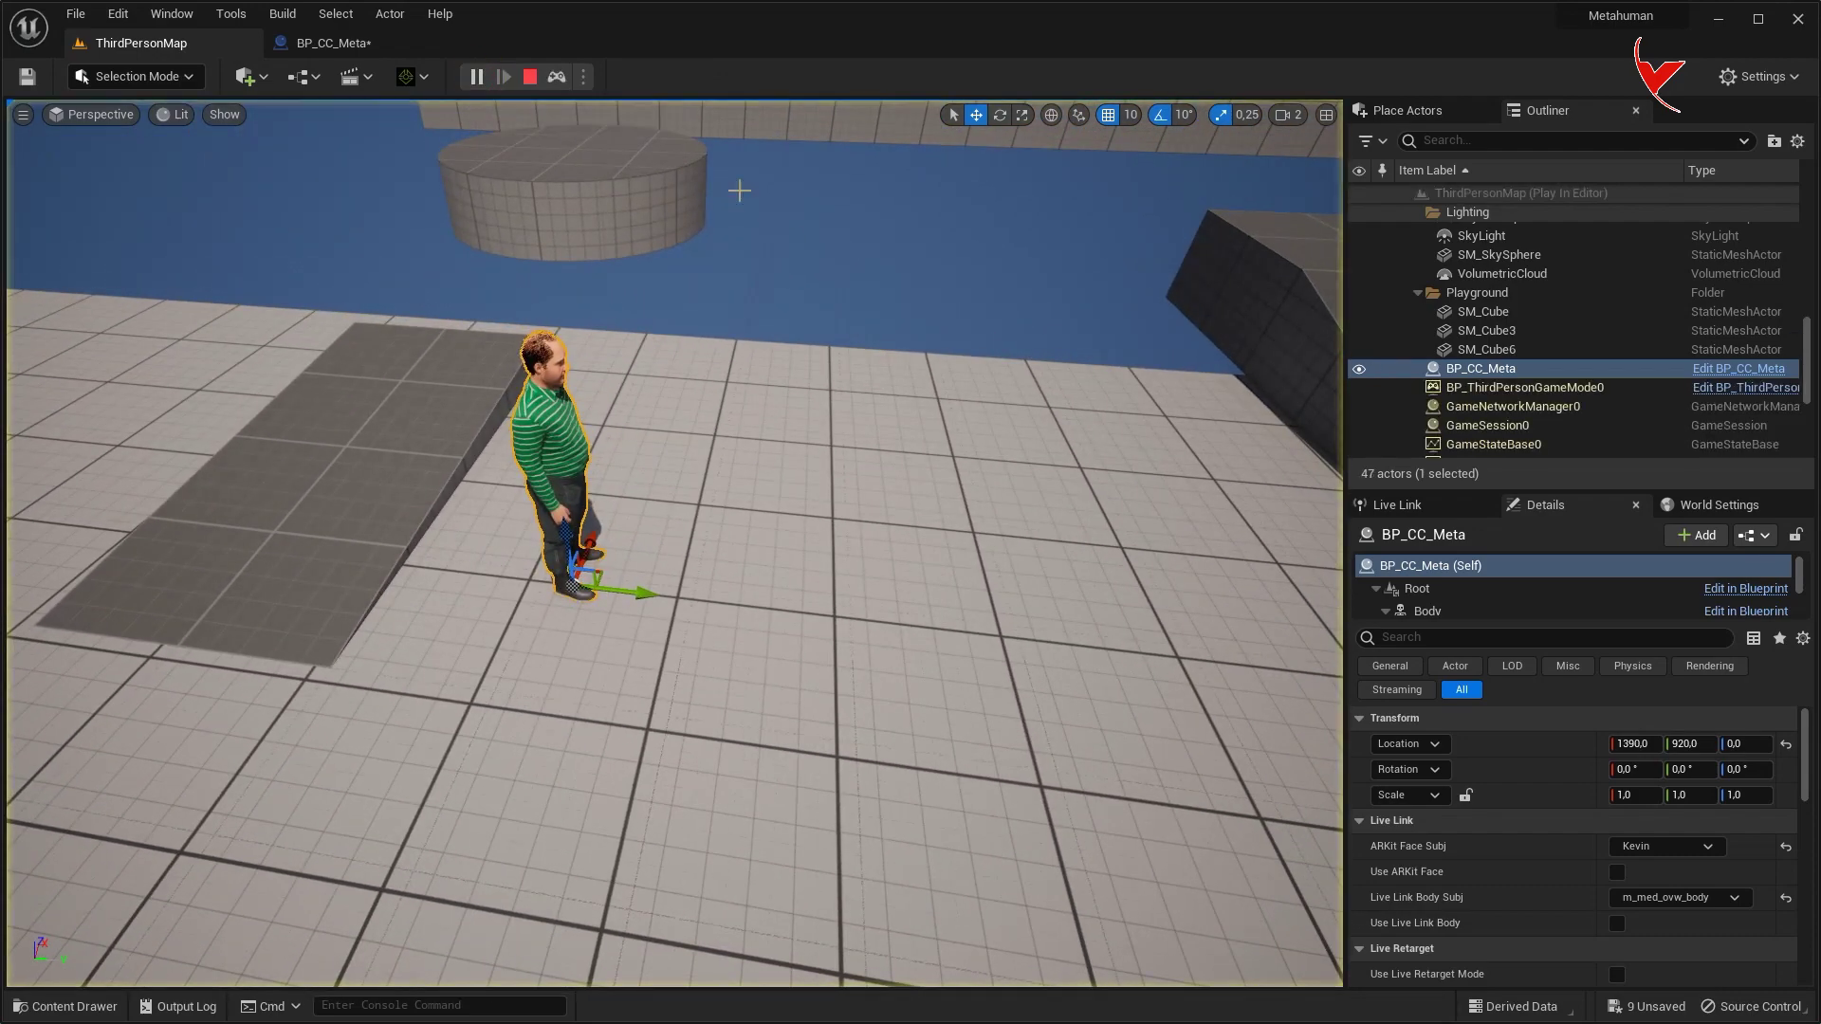
{"action": "left_click", "coordinate": [773, 196]}
{"action": "mouse_move", "coordinate": [774, 196]}
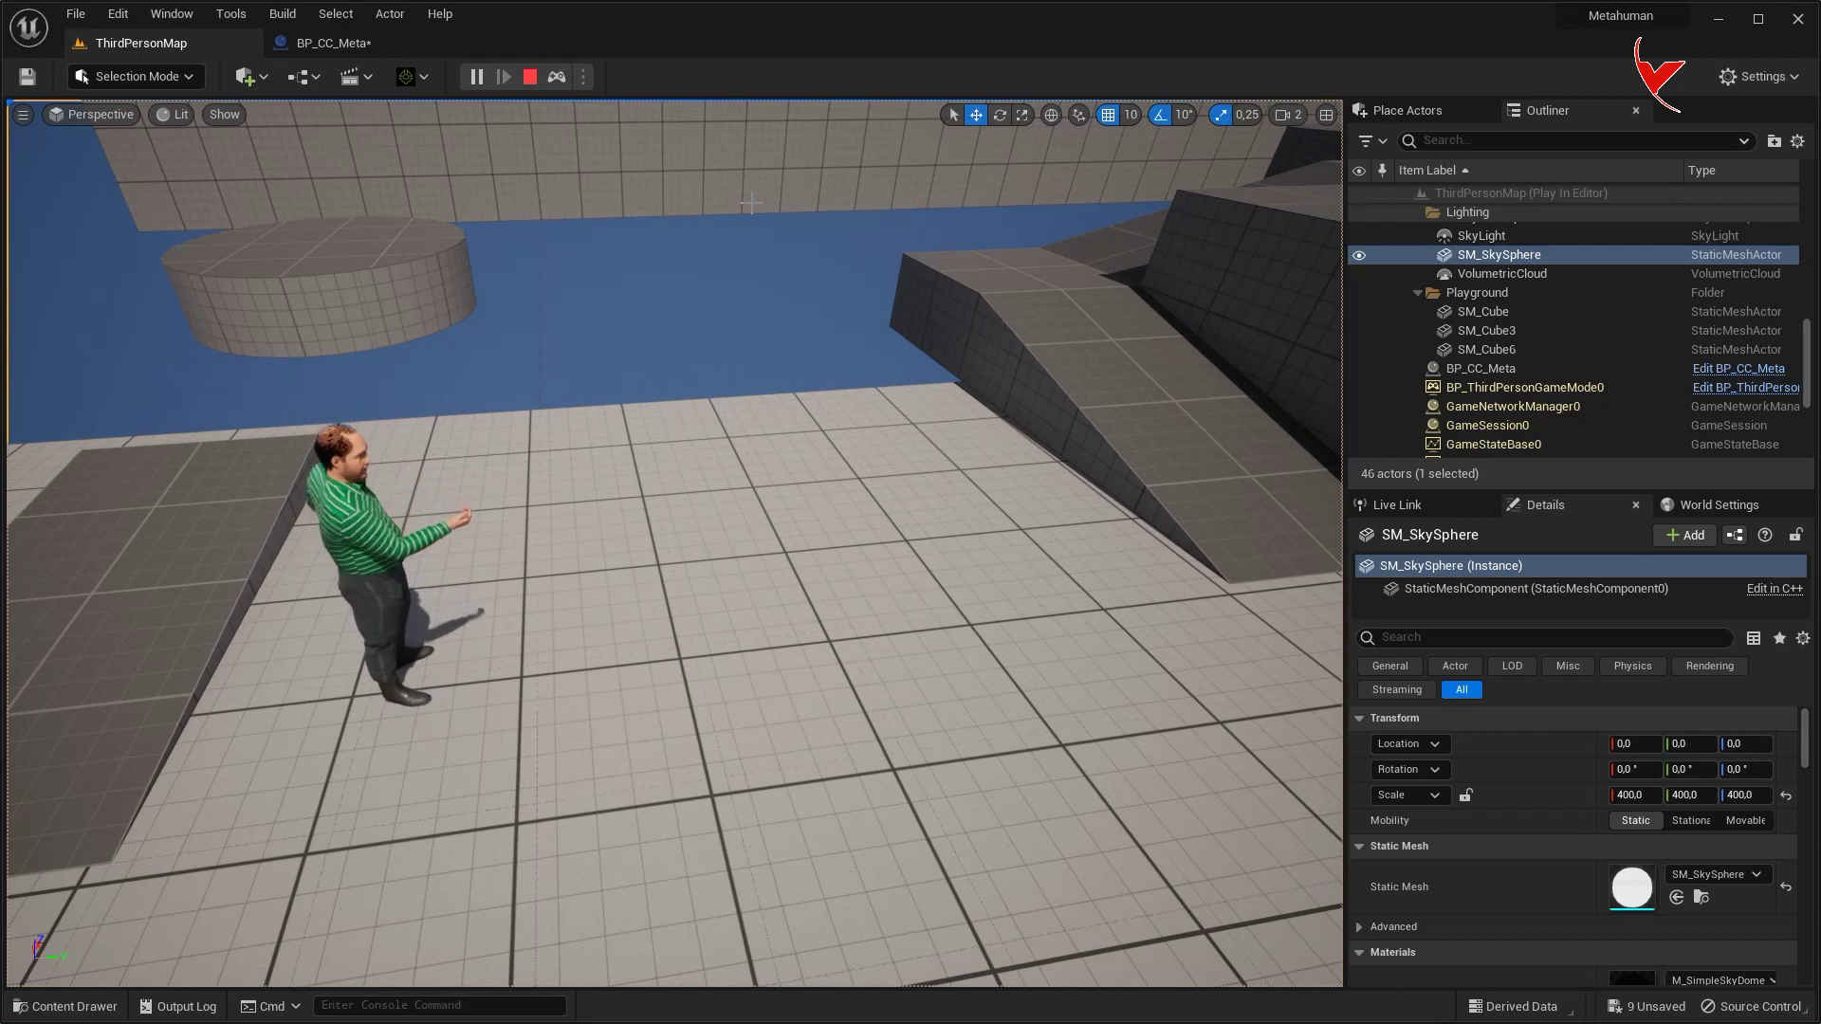
{"action": "key", "text": "space"}
{"action": "key", "text": "d"}
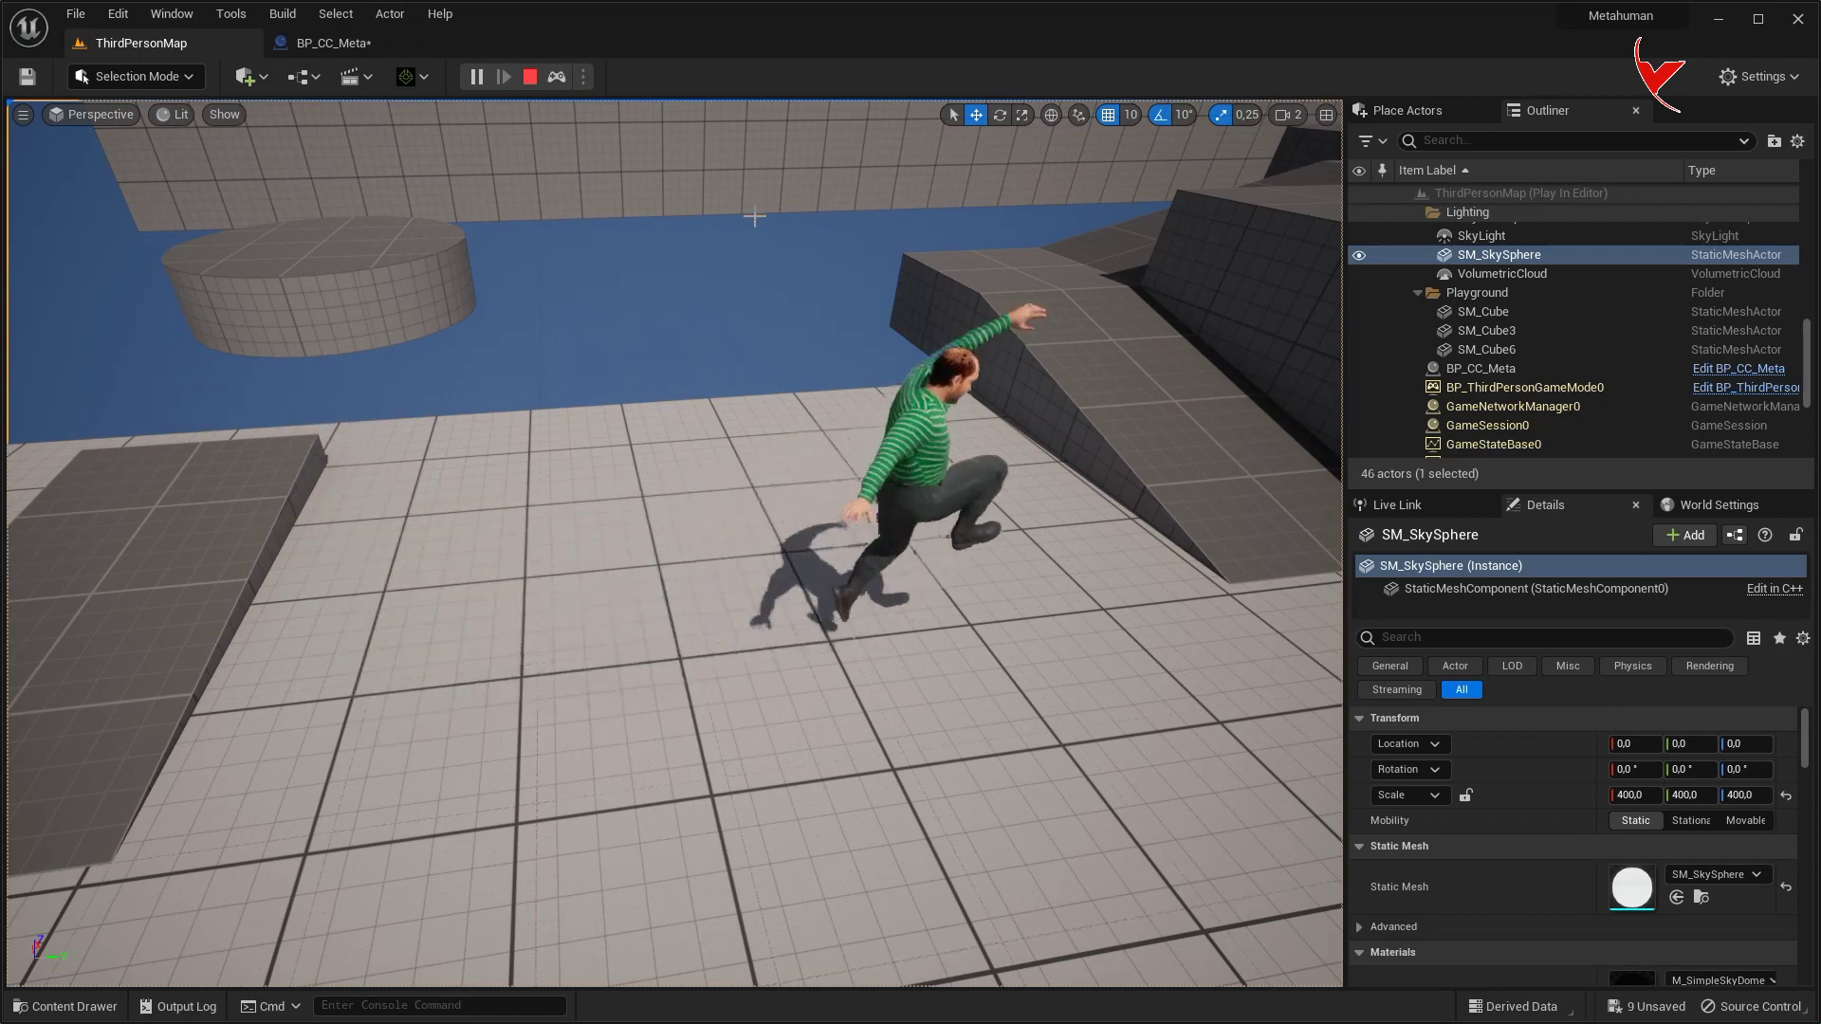